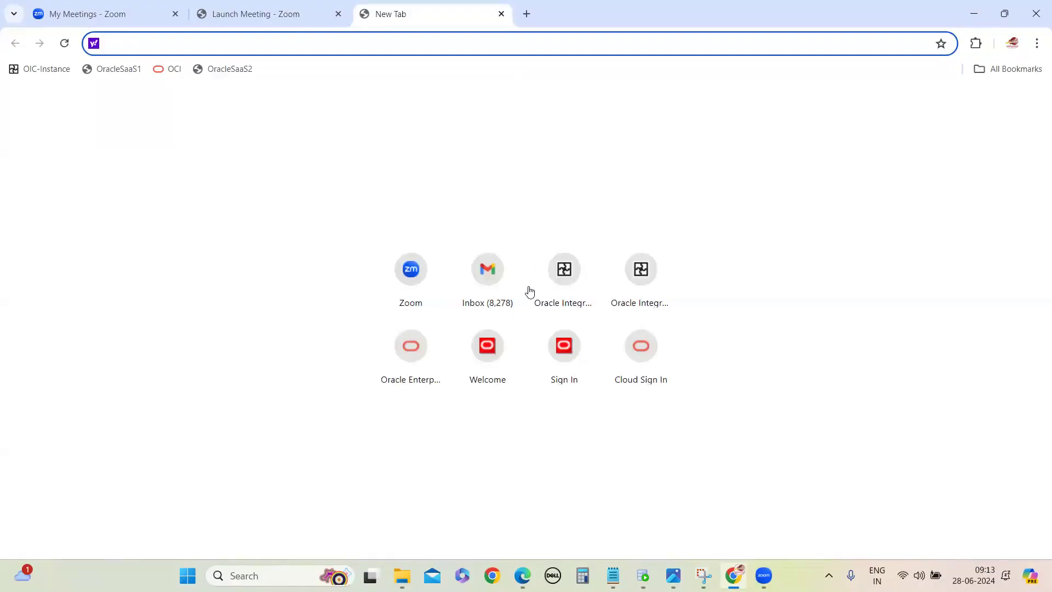
Step: Open a blank Notepad document, enter the heading "OTBI Report", and maximize the window
{"action": "left_click", "coordinate": [274, 575]}
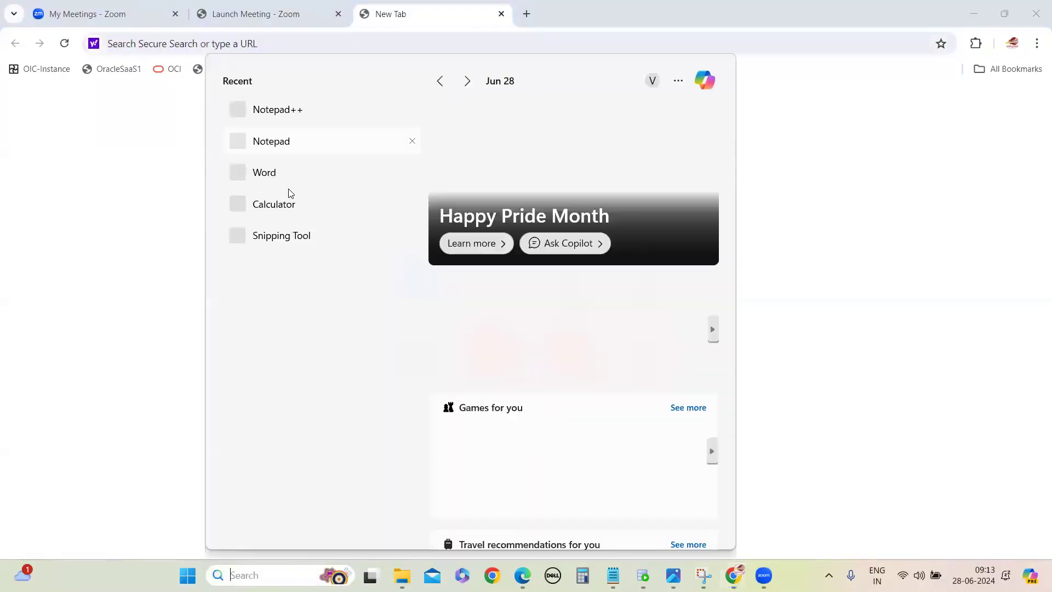
{"action": "left_click", "coordinate": [275, 141]}
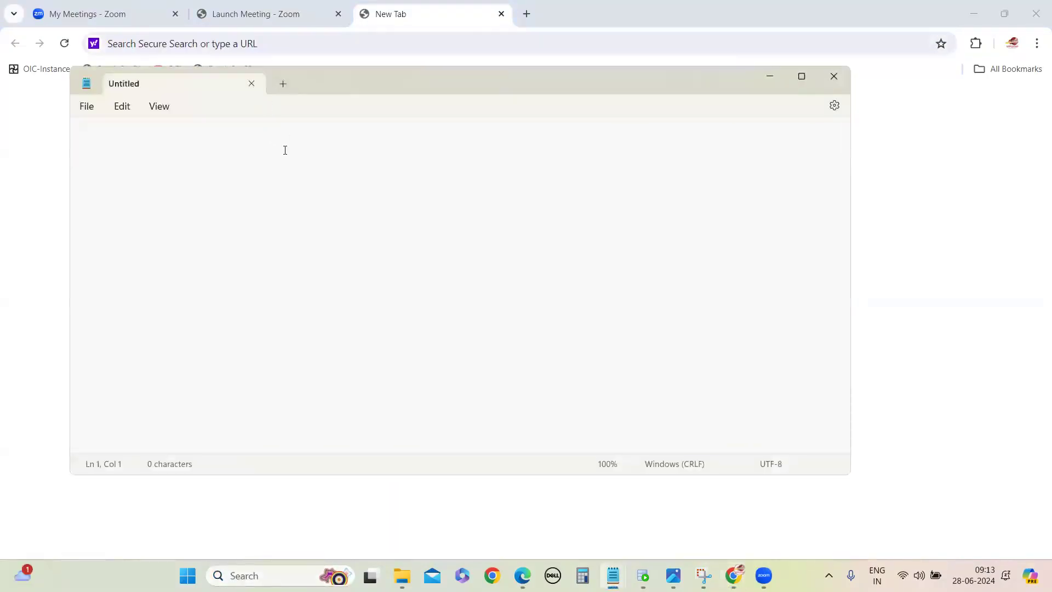
{"action": "type", "text": "OTBI Report"}
{"action": "key", "text": "Return"}
{"action": "key", "text": "Return"}
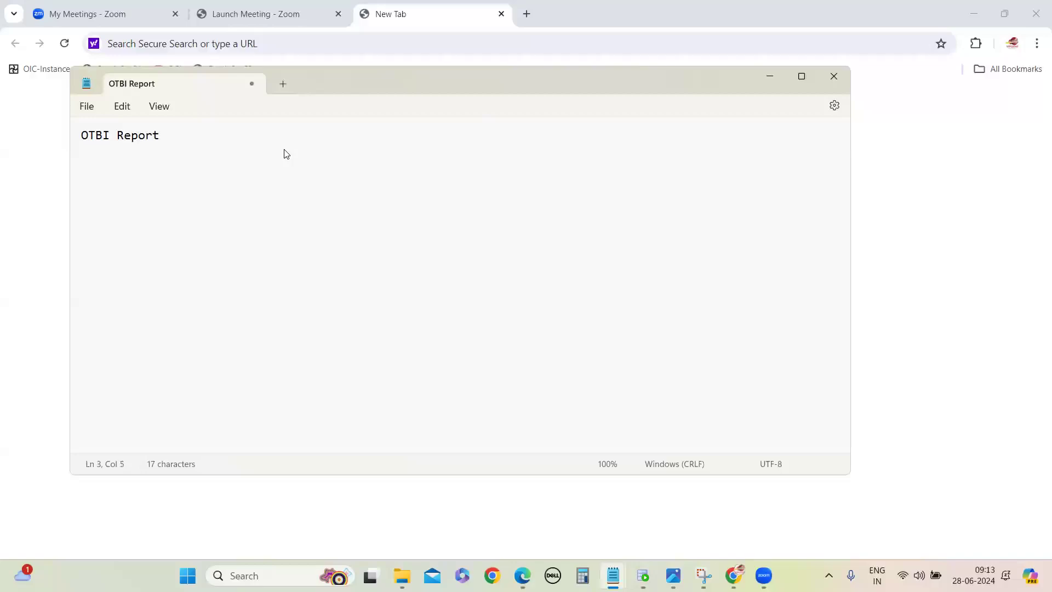
{"action": "left_click", "coordinate": [801, 78]}
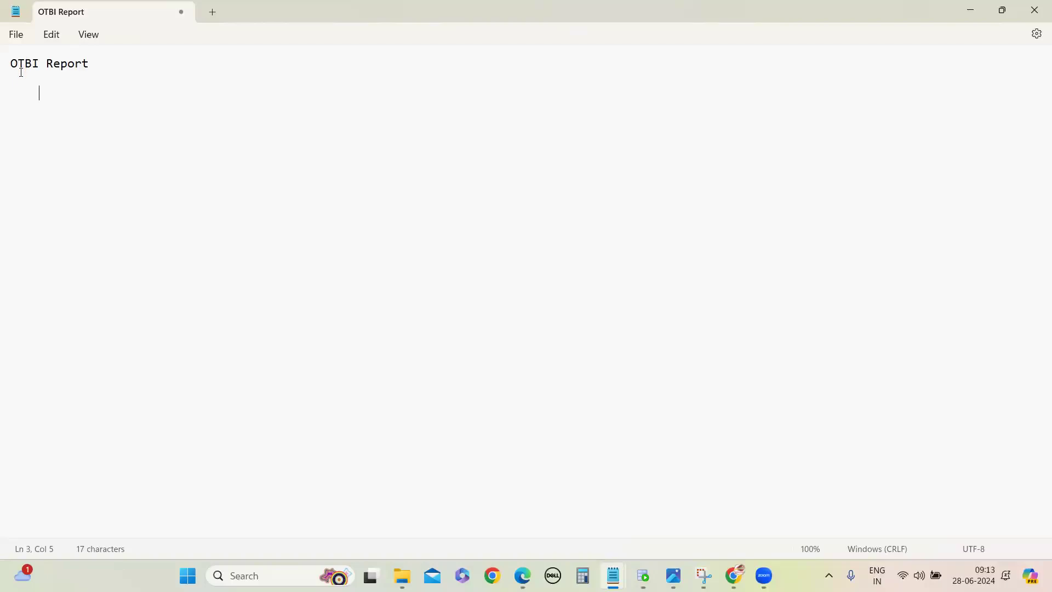
Step: Start an indented line below the heading reading "we can develop the report , graph, pie chart"
{"action": "type", "text": "we can develop "}
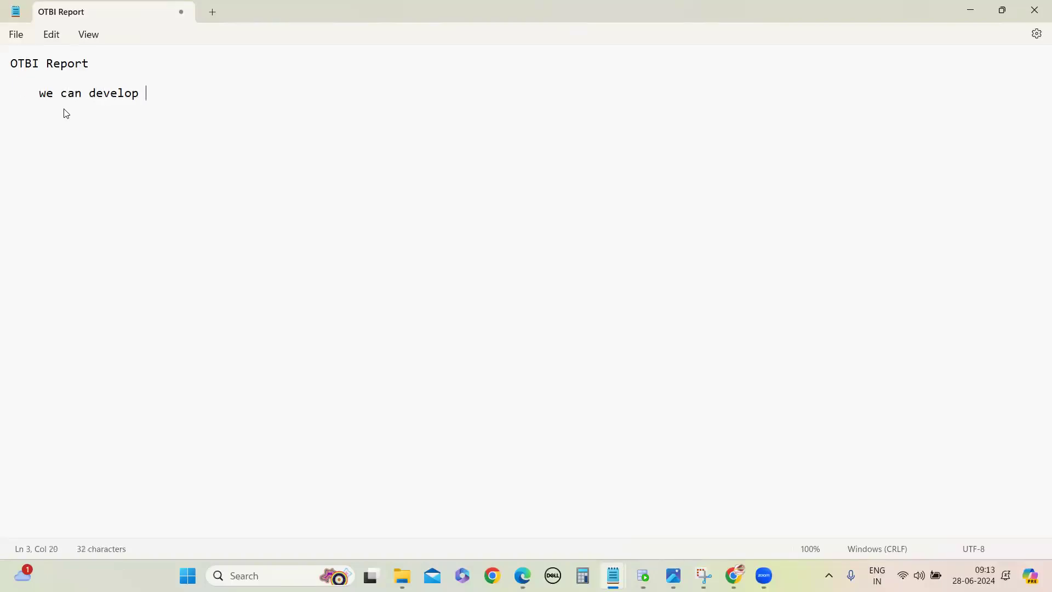
{"action": "type", "text": "the report , grpag"}
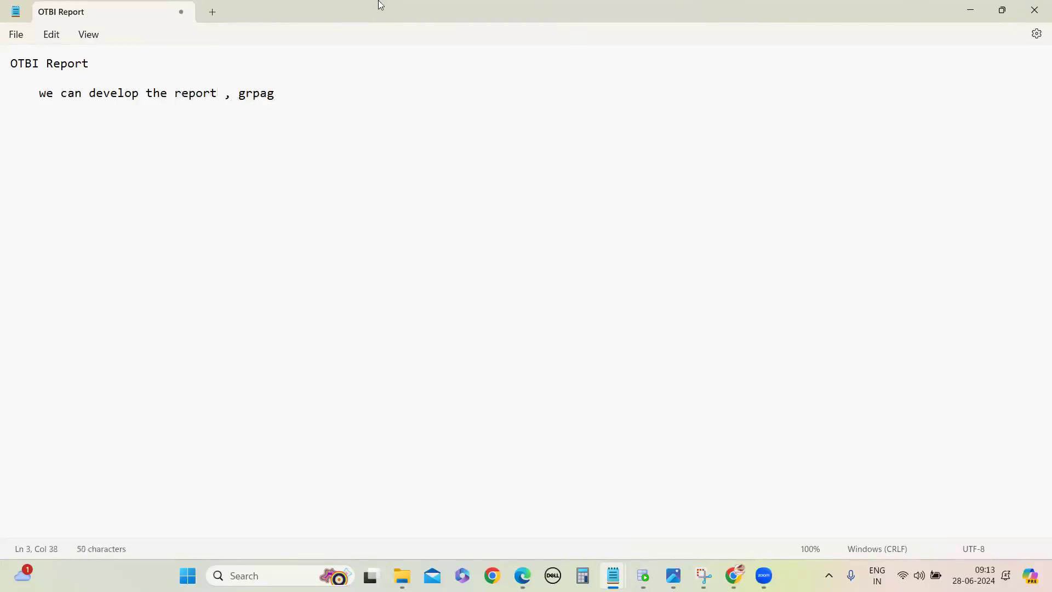
{"action": "key", "text": "BackSpace"}
{"action": "key", "text": "BackSpace"}
{"action": "key", "text": "BackSpace"}
{"action": "type", "text": "aph, pie char"}
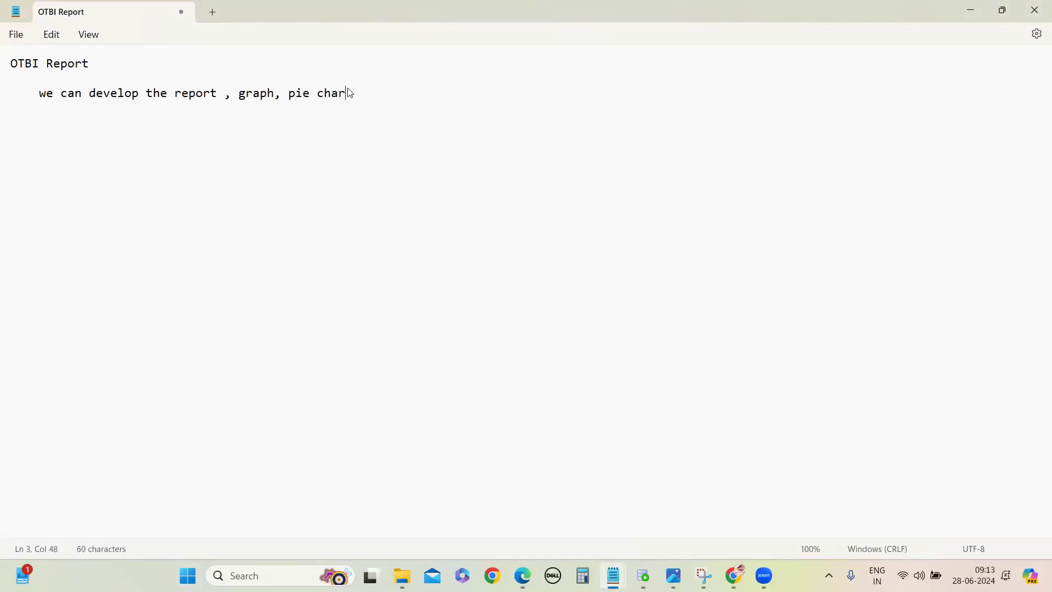
{"action": "type", "text": "t, vertical bar, dash board , "}
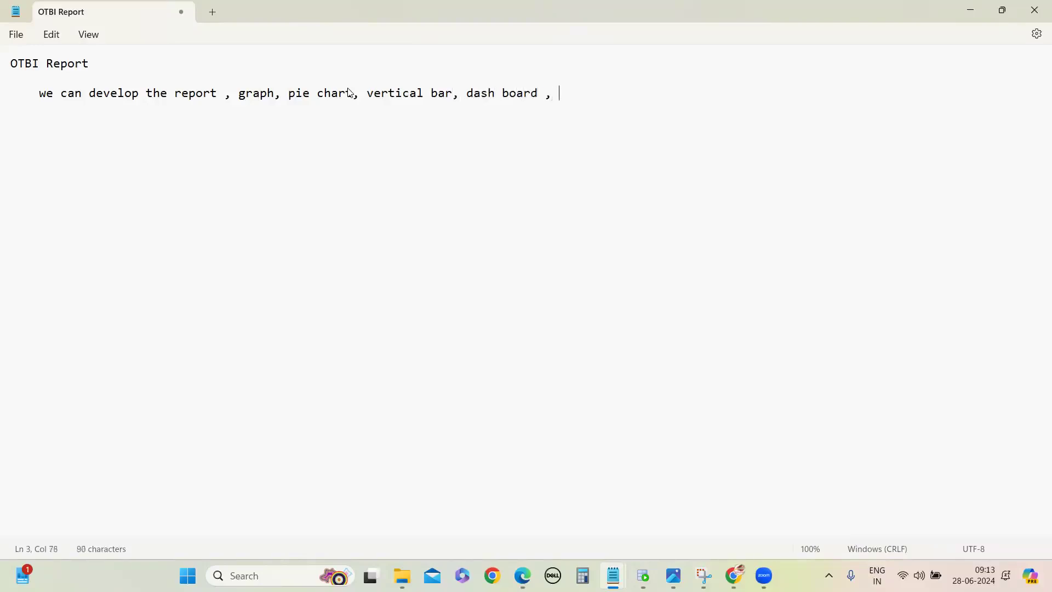
{"action": "type", "text": "infolets etc"}
Step: Extend the list of outputs with ", vertical bar, dash board , infolets etc" and leave a blank line below it
{"action": "key", "text": "Return"}
{"action": "key", "text": "Return"}
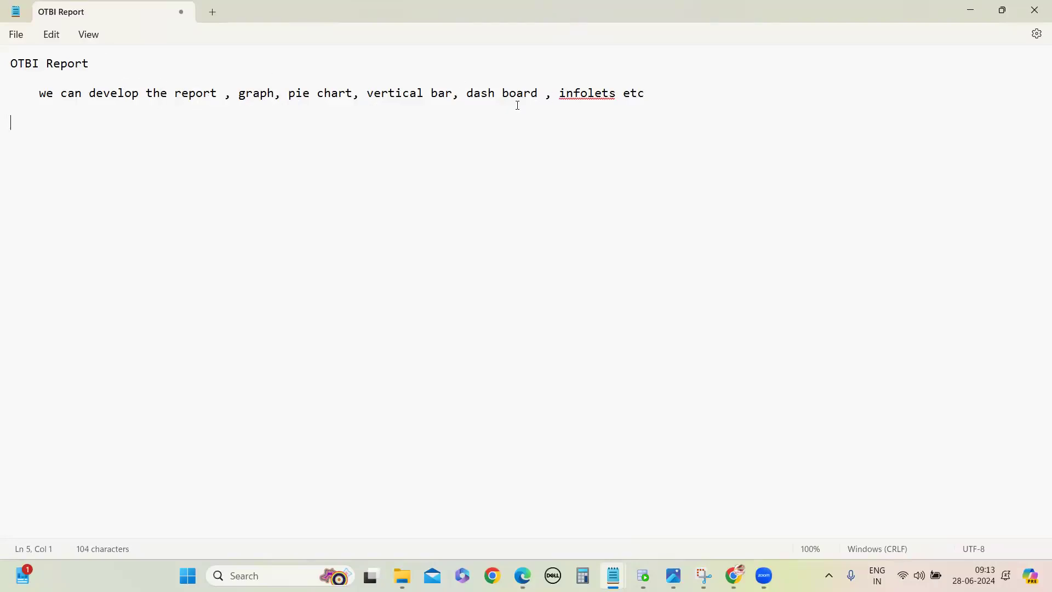
Step: Insert "curves" after "vertical bar," and change "dash board" to "dash boards"
{"action": "left_click", "coordinate": [462, 94]}
{"action": "type", "text": "curves"}
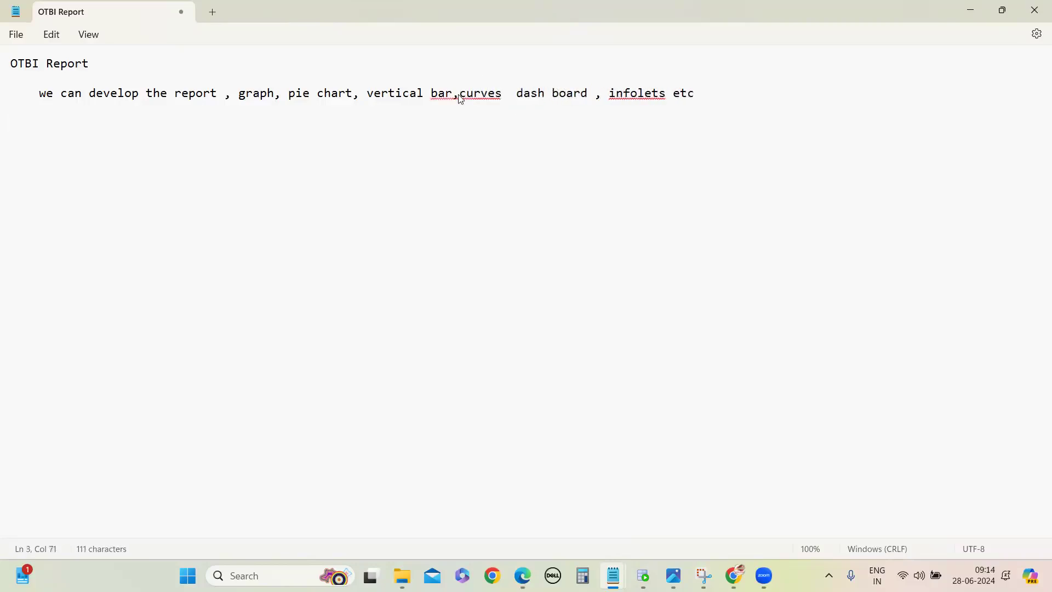
{"action": "left_click", "coordinate": [458, 95]}
{"action": "left_click", "coordinate": [597, 94]}
{"action": "type", "text": "s"}
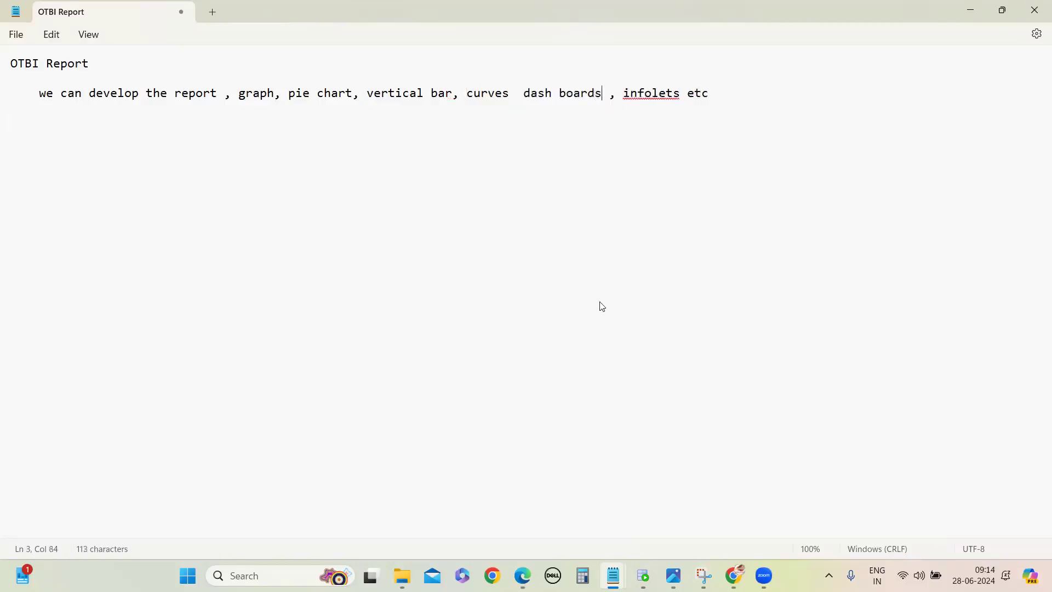
Step: Add the indented line "it is a kind of analysis" below the list of outputs
{"action": "left_click", "coordinate": [113, 136]}
{"action": "key", "text": "Tab"}
{"action": "type", "text": "it is a kind of analysos"}
{"action": "key", "text": "BackSpace"}
{"action": "key", "text": "BackSpace"}
{"action": "type", "text": "is"}
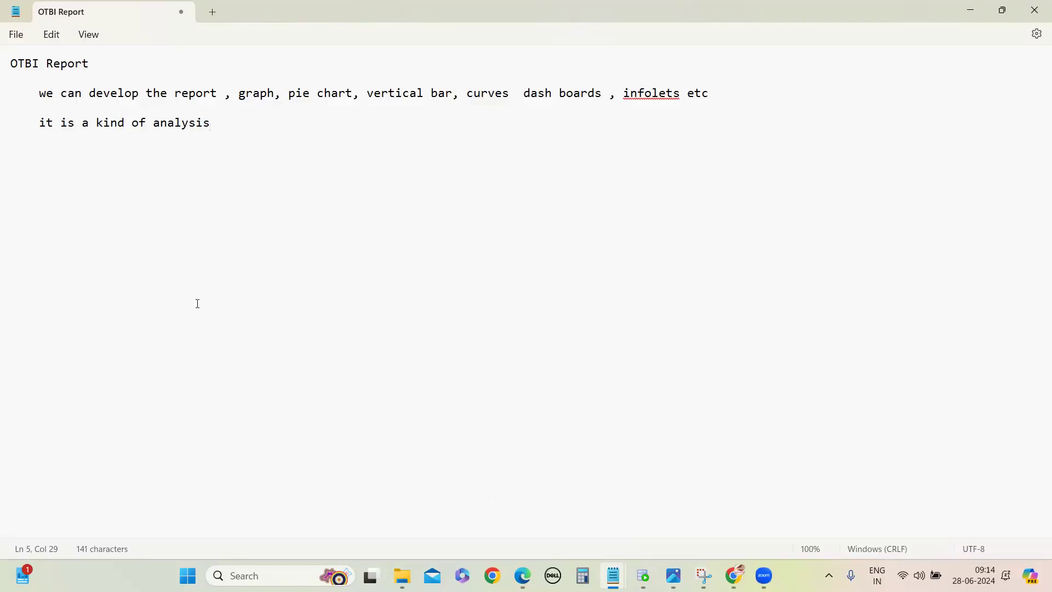
Step: Add the line "navigation of the otbi" below the analysis remark, followed by a blank line
{"action": "key", "text": "Return"}
{"action": "key", "text": "Return"}
{"action": "type", "text": "navigation"}
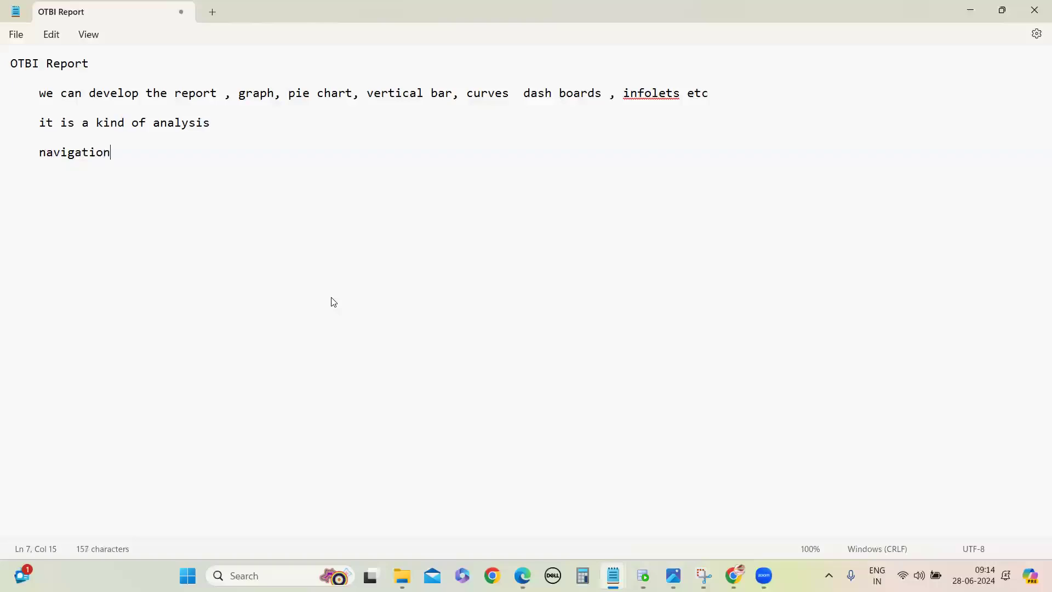
{"action": "type", "text": " of h"}
{"action": "key", "text": "BackSpace"}
{"action": "type", "text": "the otbi"}
{"action": "key", "text": "Return"}
{"action": "key", "text": "Return"}
Step: Write the start of the navigation path as "reports and analytics-<browse catalog->"
{"action": "type", "text": "reports and analytics-<briwse"}
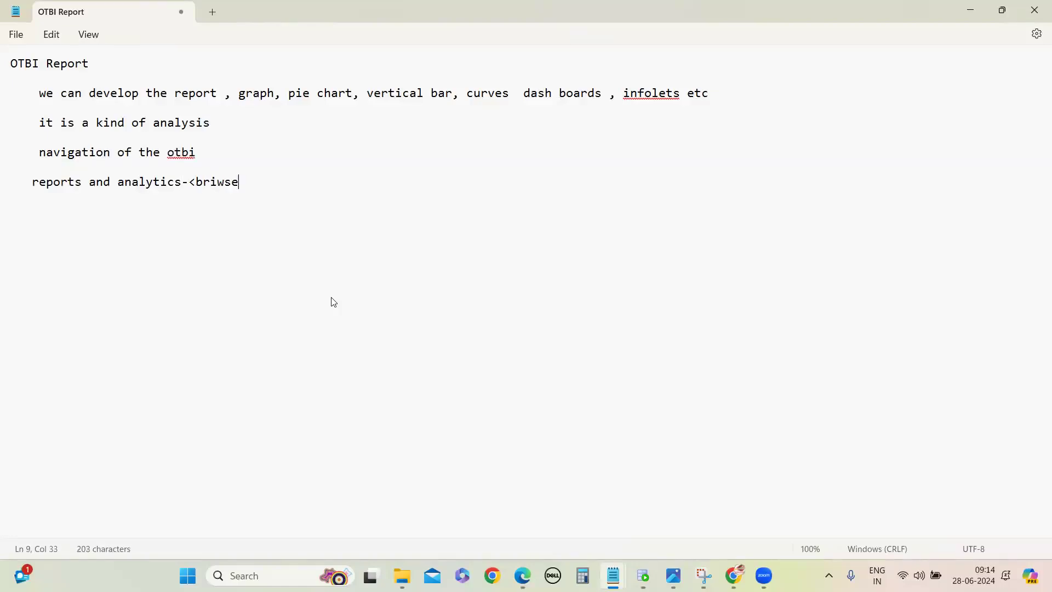
{"action": "key", "text": "BackSpace"}
{"action": "key", "text": "BackSpace"}
{"action": "key", "text": "BackSpace"}
{"action": "key", "text": "BackSpace"}
{"action": "type", "text": "owse "}
{"action": "type", "text": "cata"}
{"action": "type", "text": "log"}
{"action": "type", "text": "-<"}
{"action": "key", "text": "BackSpace"}
{"action": "type", "text": ">"}
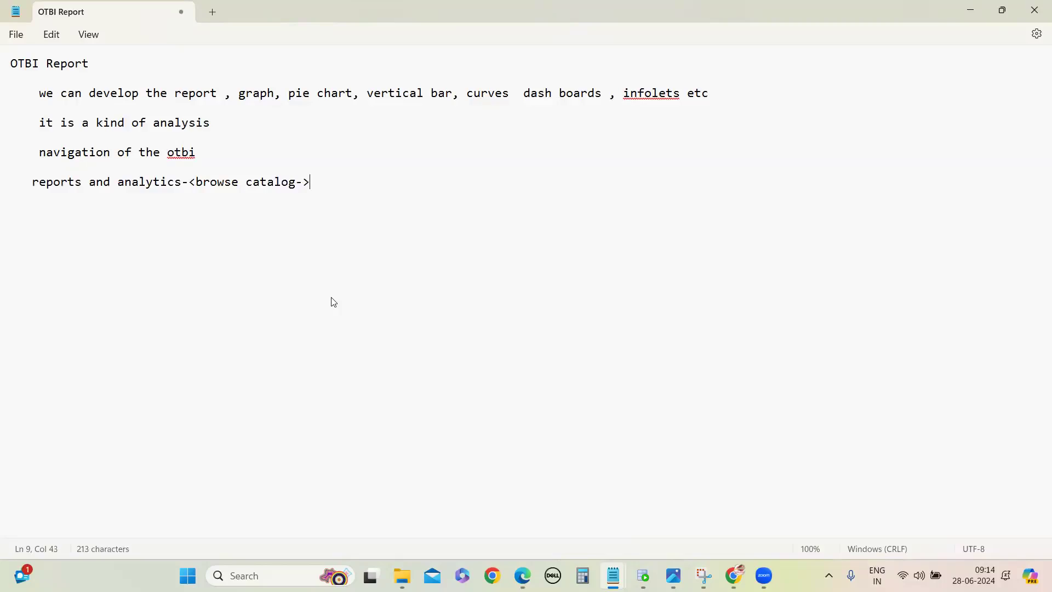
{"action": "type", "text": "create -"}
{"action": "type", "text": ">analysi"}
{"action": "type", "text": "s"}
Step: Complete the navigation path with "create ->analysis" and correct its first arrow to "->"
{"action": "key", "text": "Return"}
{"action": "key", "text": "Return"}
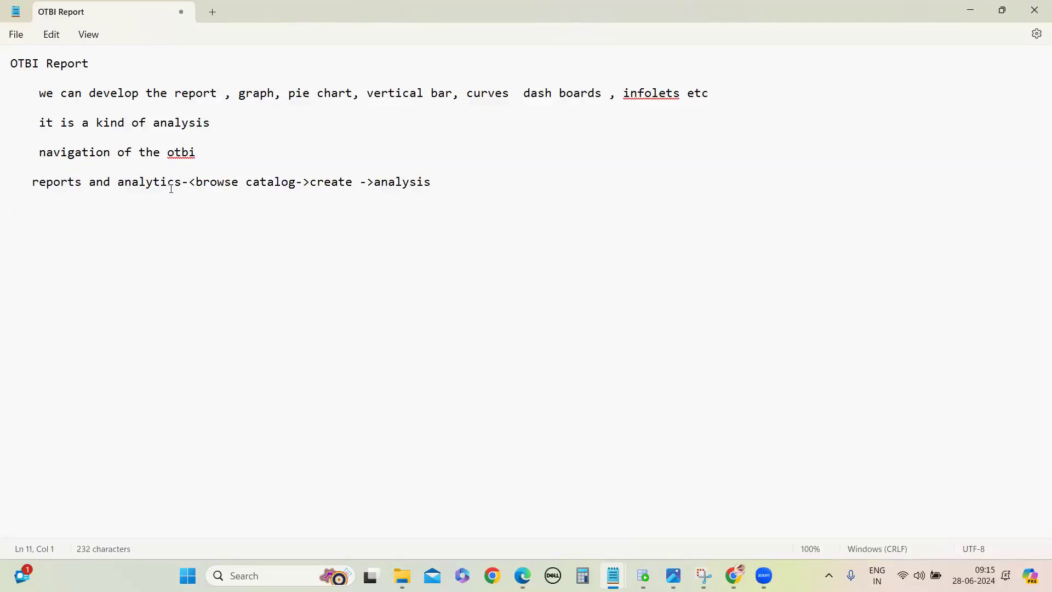
{"action": "left_click", "coordinate": [193, 183]}
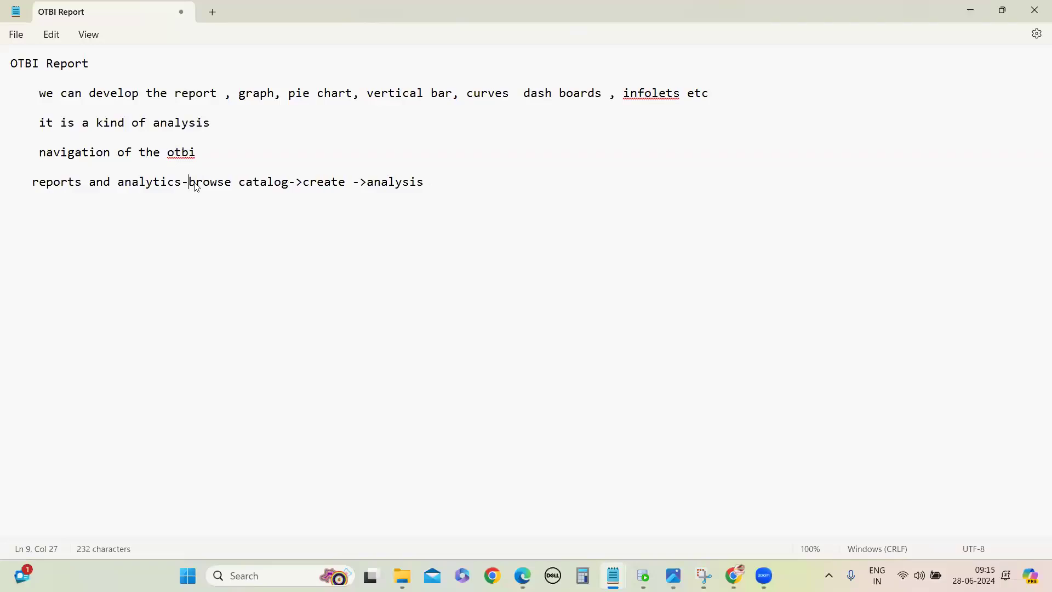
{"action": "left_click", "coordinate": [399, 290]}
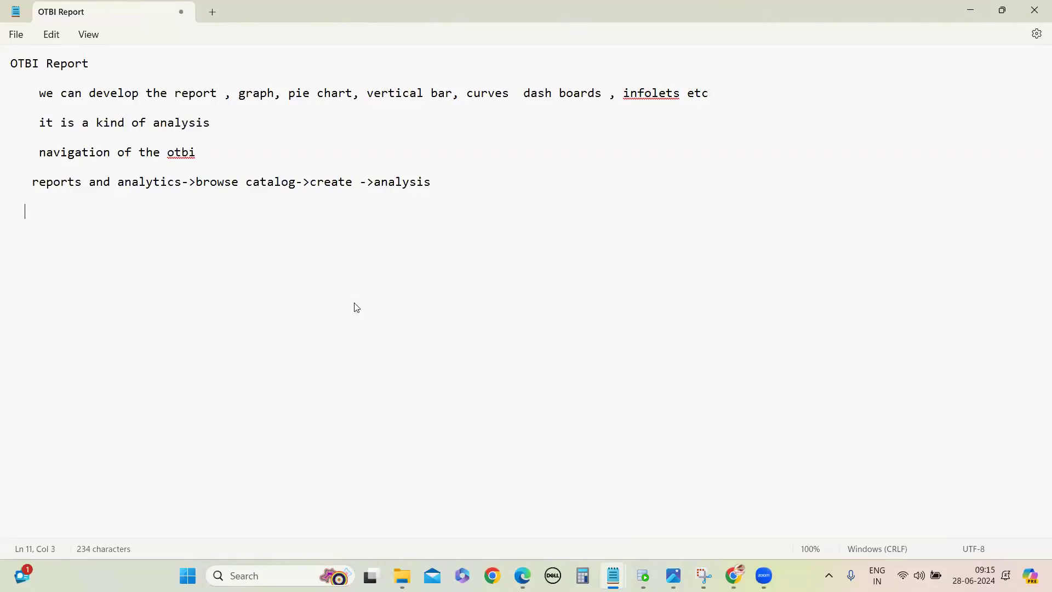
Step: Add the line "after u press the analysis u will see list of subject area names" below the navigation path
{"action": "type", "text": "after u press the ana"}
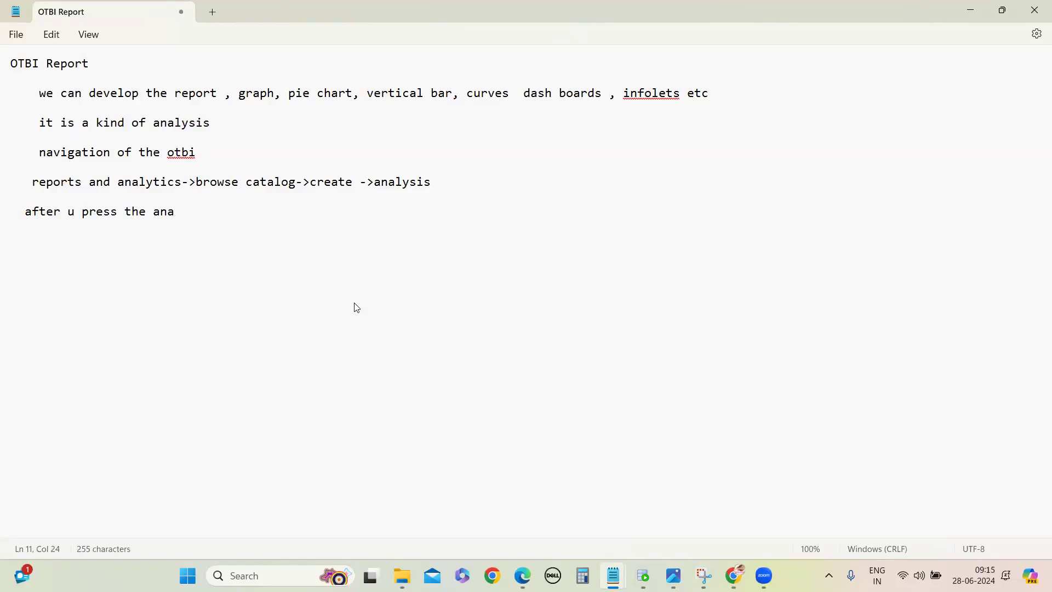
{"action": "type", "text": "lysis i"}
{"action": "key", "text": "BackSpace"}
{"action": "type", "text": "u will see list of "}
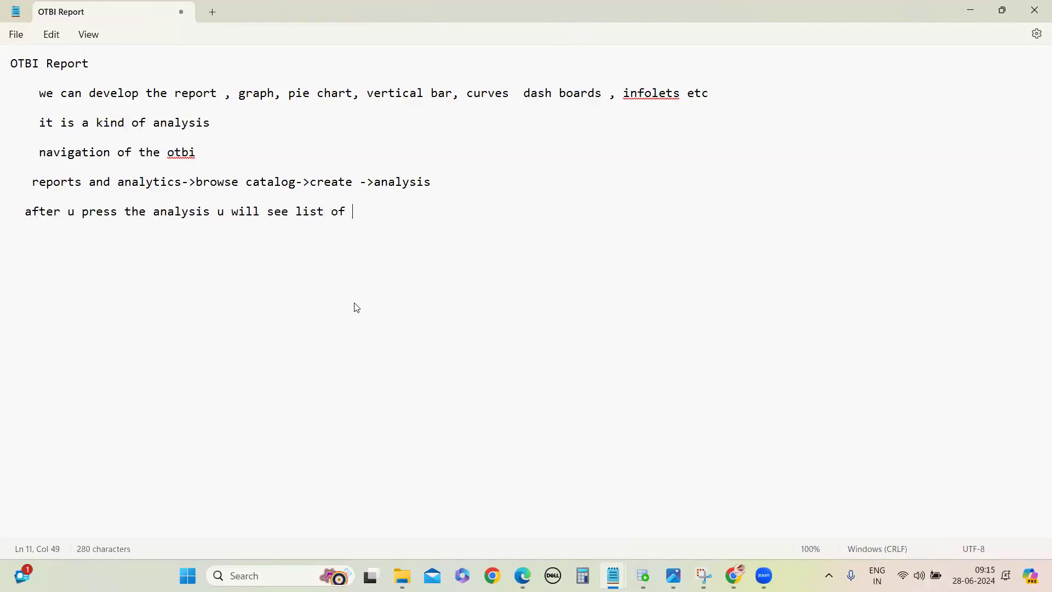
{"action": "type", "text": "subject are"}
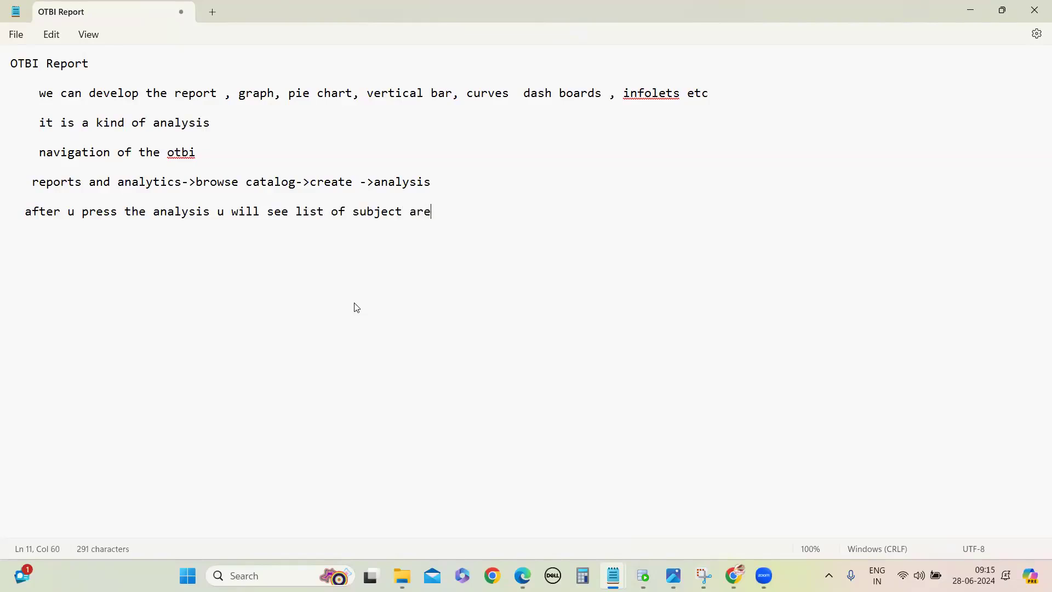
{"action": "type", "text": "a names"}
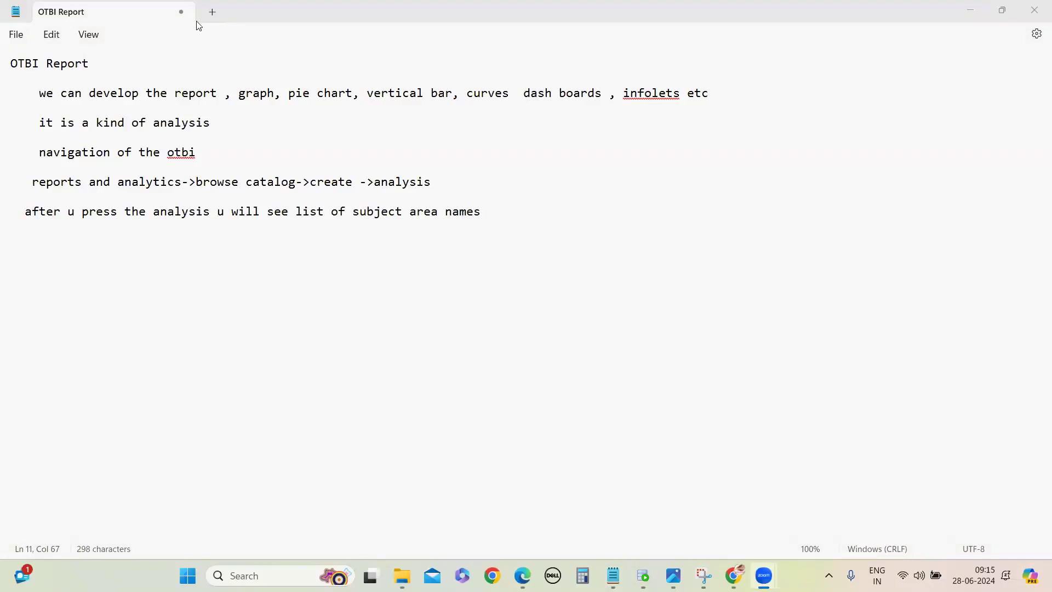
{"action": "left_click", "coordinate": [179, 265]}
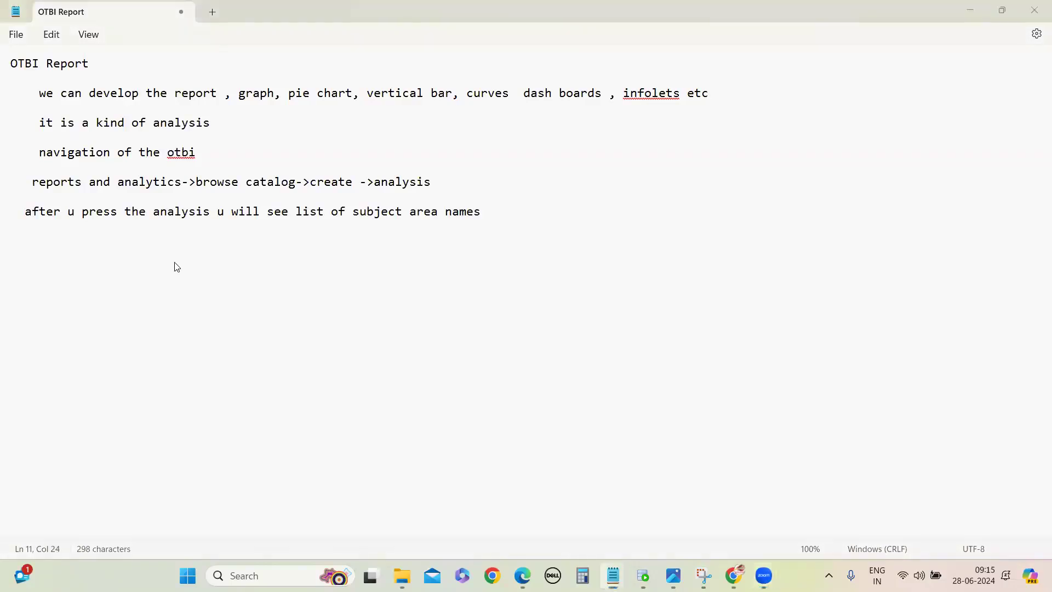
Step: Add the label "Subject area :" on a new line below the subject area names sentence
{"action": "left_click", "coordinate": [488, 213]}
{"action": "key", "text": "Return"}
{"action": "key", "text": "Return"}
{"action": "type", "text": "Subject area :  "}
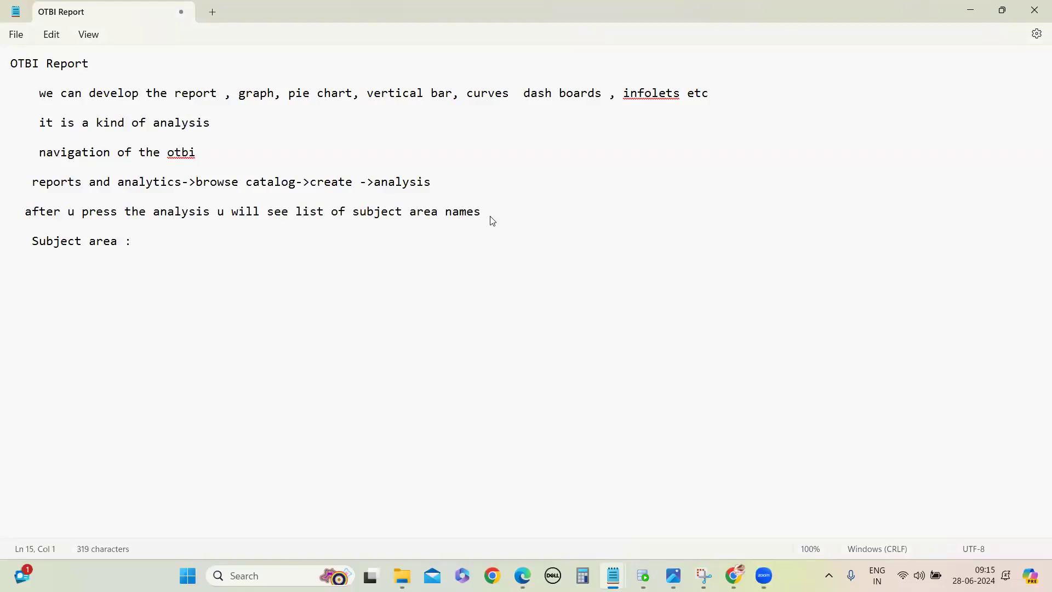
{"action": "type", "text": "in sql table"}
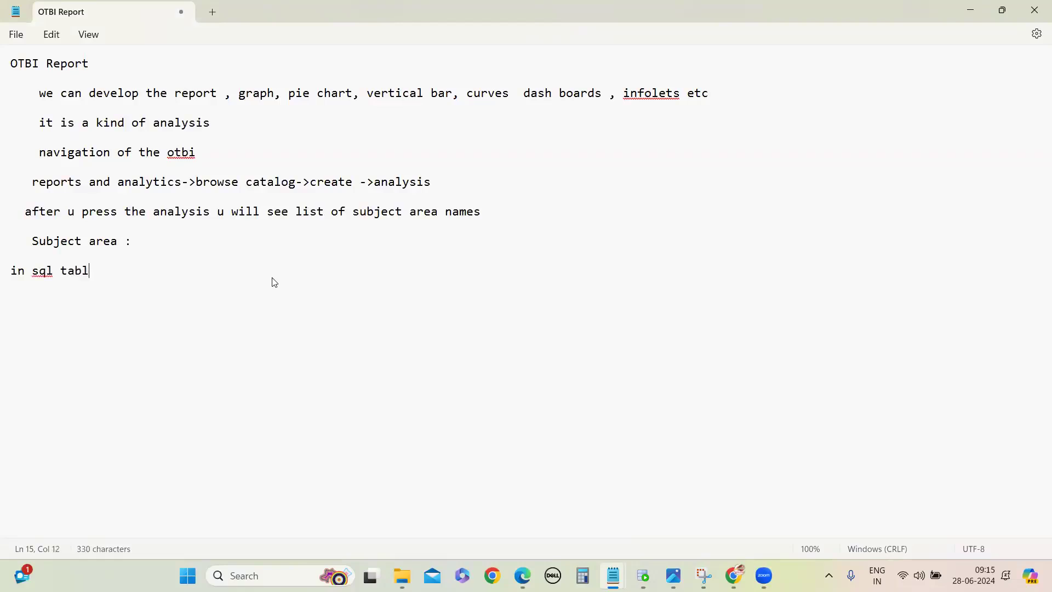
Step: Outline the SQL structure on separate, increasingly indented lines: "in sql table", "columns", and "data or rows or records"
{"action": "key", "text": "Return"}
{"action": "key", "text": "Return"}
{"action": "type", "text": "columns"}
{"action": "key", "text": "Return"}
{"action": "key", "text": "Return"}
{"action": "type", "text": "data"}
{"action": "type", "text": "or row"}
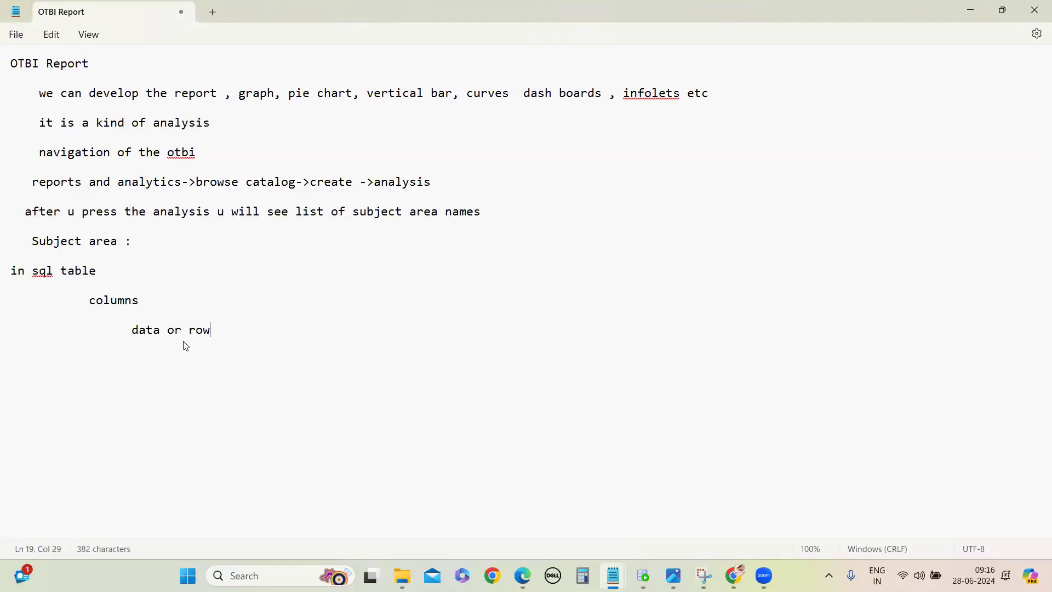
{"action": "type", "text": "s or records"}
Step: Switch to Chrome and open the Oracle Fusion welcome page on fa-euth-saasfademo1.ds-fa.oraclepdemos.com
{"action": "mouse_move", "coordinate": [752, 569]}
{"action": "left_click", "coordinate": [730, 560]}
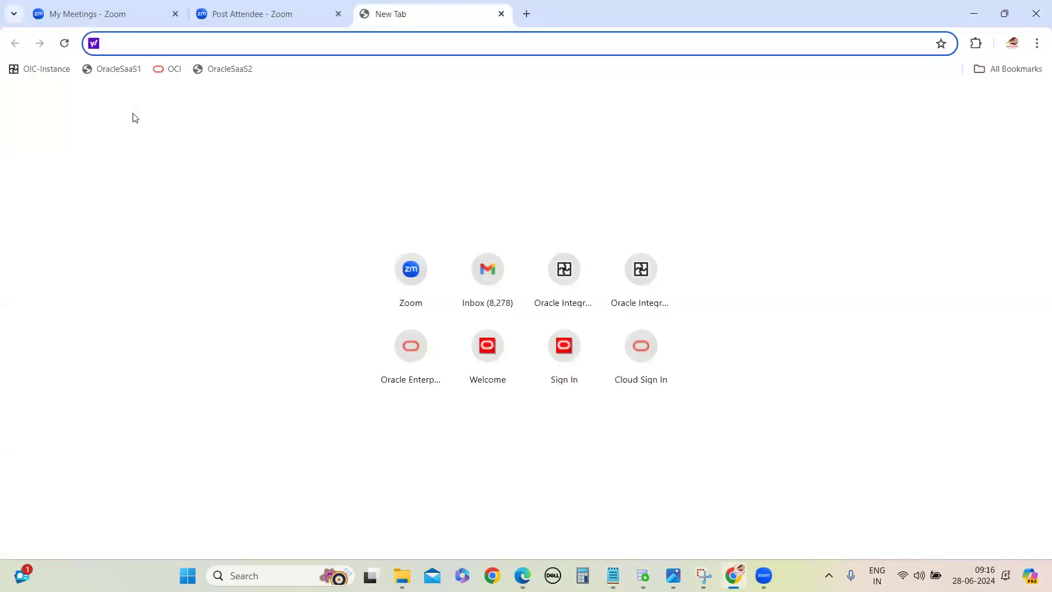
{"action": "type", "text": "euth"}
{"action": "left_click", "coordinate": [191, 82]}
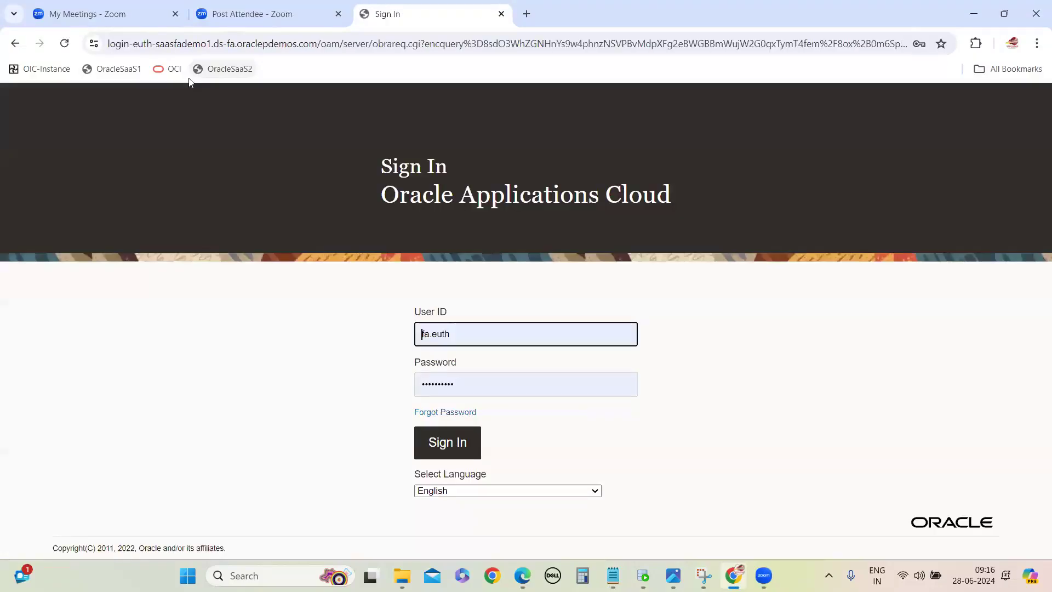
{"action": "left_click", "coordinate": [445, 438]}
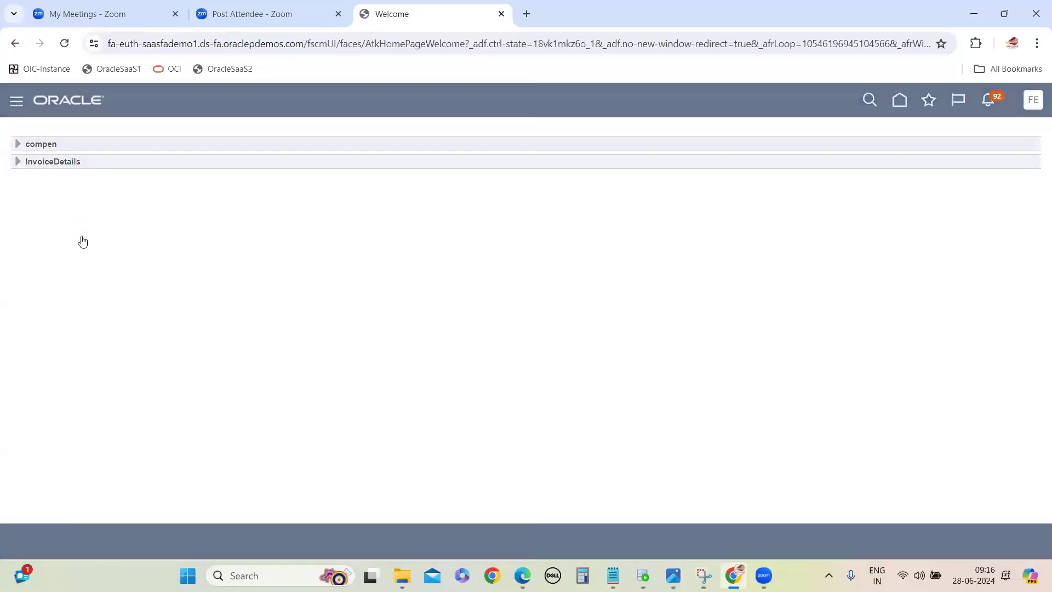
Step: Open the Reports and Analytics work area from the Tools group of the navigator
{"action": "scroll", "coordinate": [99, 268], "scroll_direction": "down", "scroll_amount": 3}
{"action": "scroll", "coordinate": [118, 412], "scroll_direction": "down", "scroll_amount": 5}
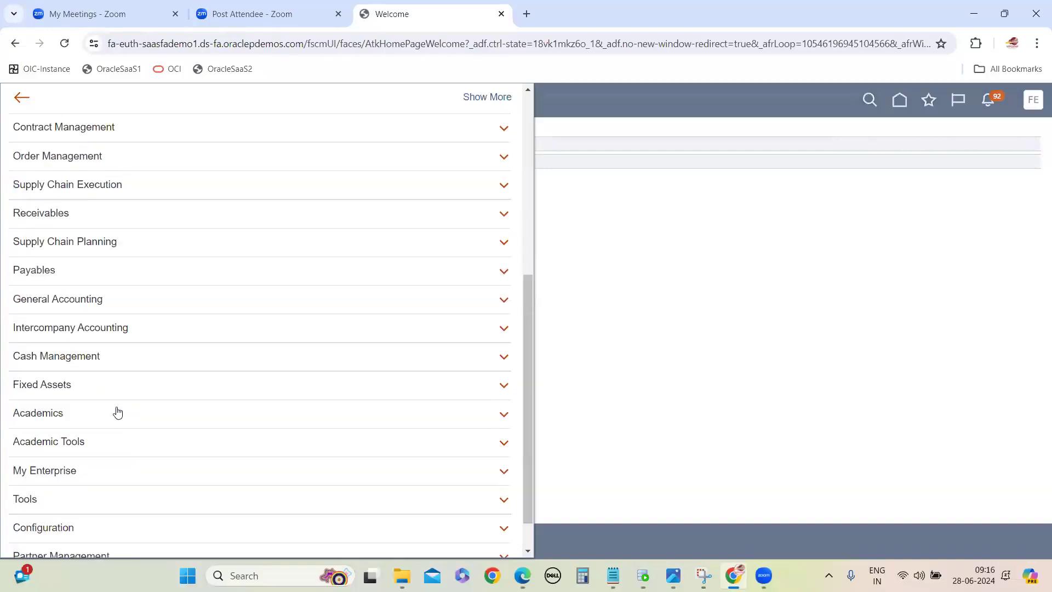
{"action": "left_click", "coordinate": [98, 455]}
{"action": "scroll", "coordinate": [190, 403], "scroll_direction": "down", "scroll_amount": 4}
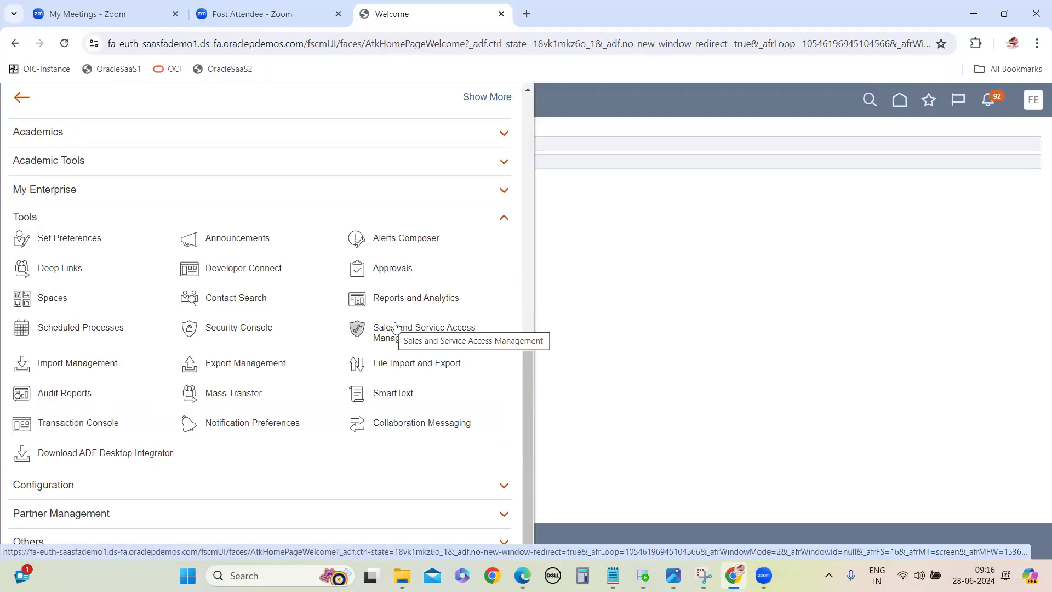
{"action": "left_click", "coordinate": [400, 298]}
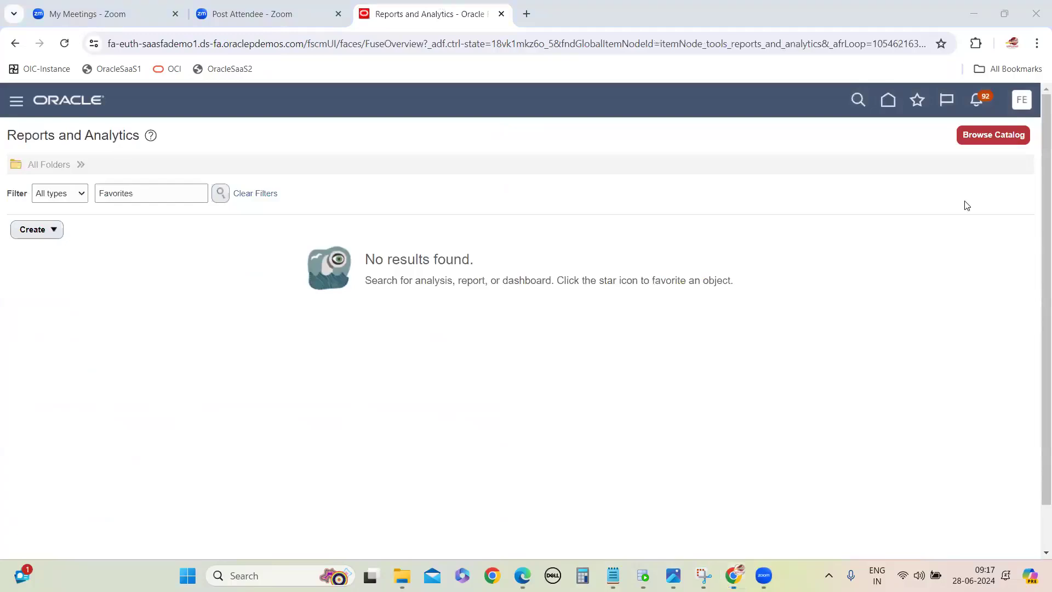
Step: Open the BI catalog from Reports and Analytics and create a new data model
{"action": "left_click", "coordinate": [993, 135]}
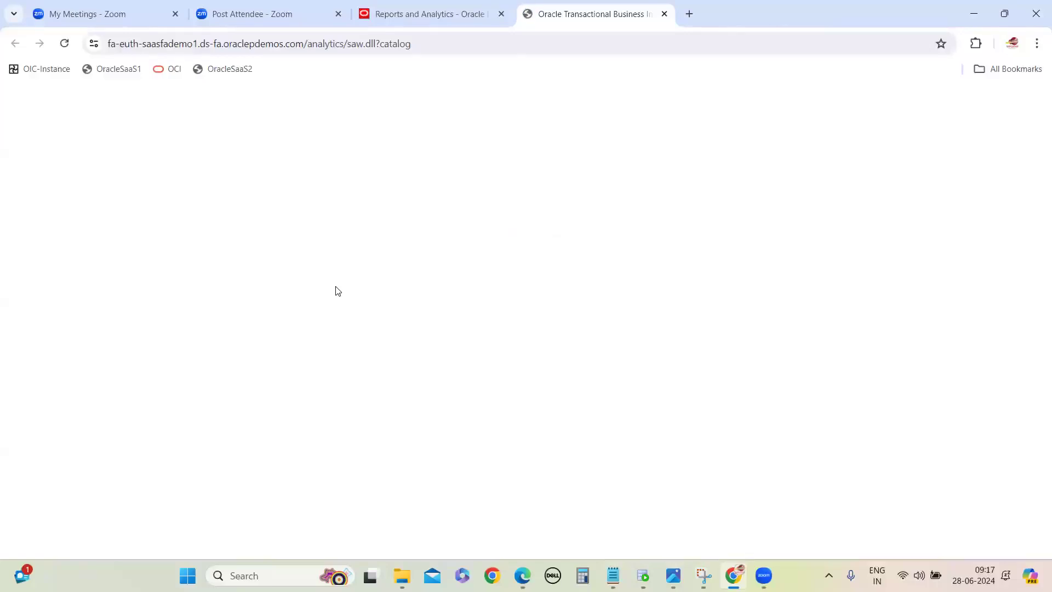
{"action": "left_click", "coordinate": [971, 105]}
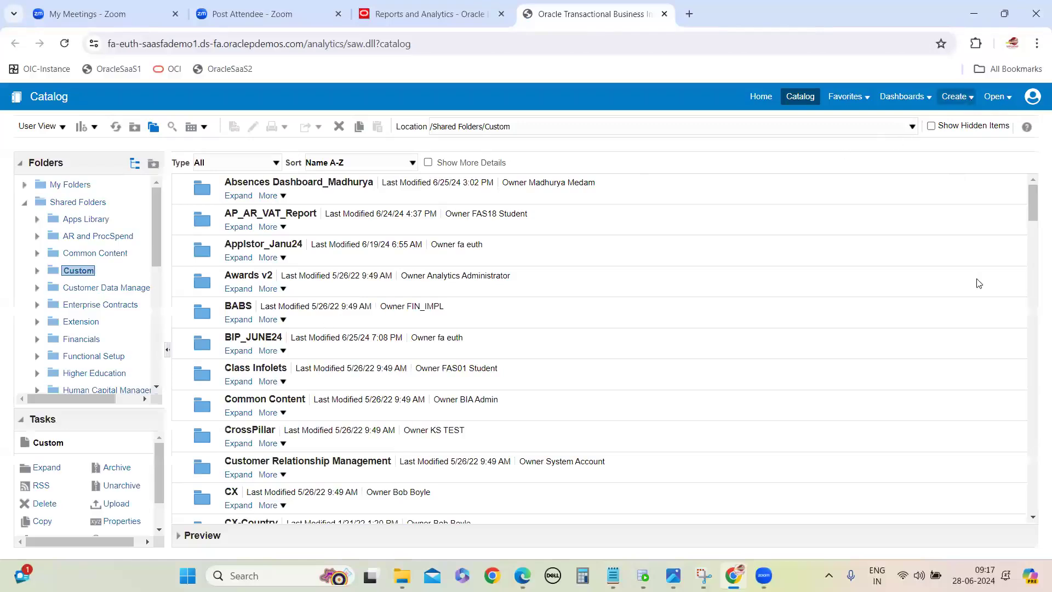
{"action": "left_click", "coordinate": [872, 347]}
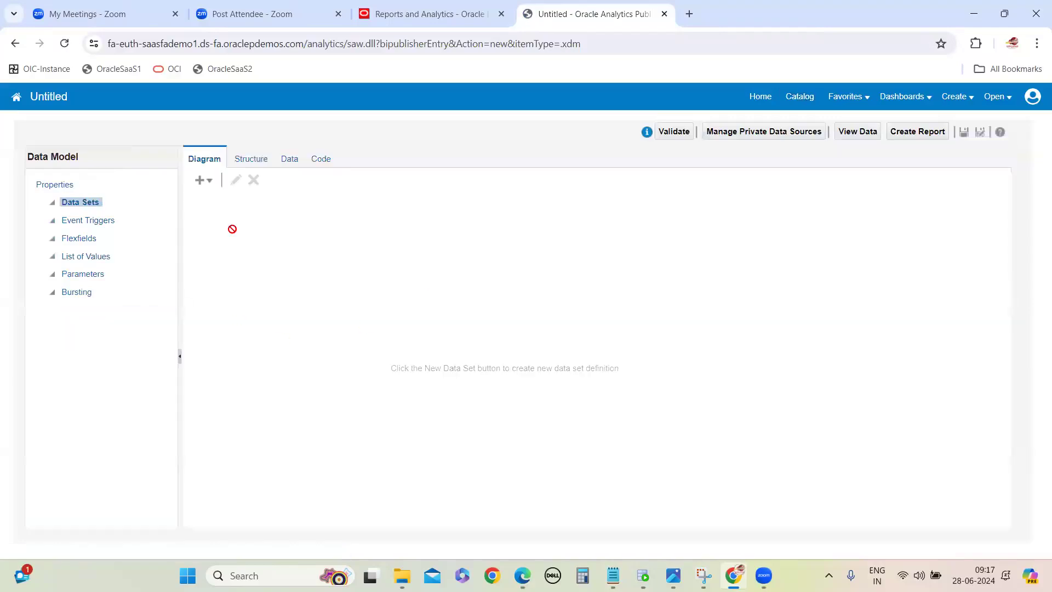
Step: Create a SQL Query data set with the query "select * from PER_USERS"
{"action": "left_click", "coordinate": [205, 182]}
{"action": "left_click", "coordinate": [235, 200]}
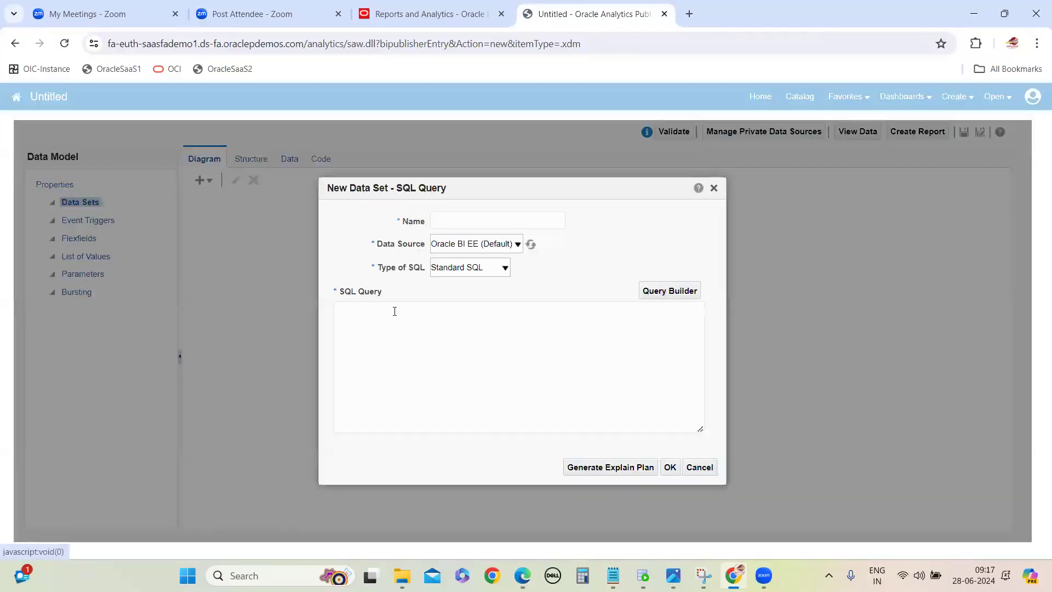
{"action": "left_click", "coordinate": [456, 356]}
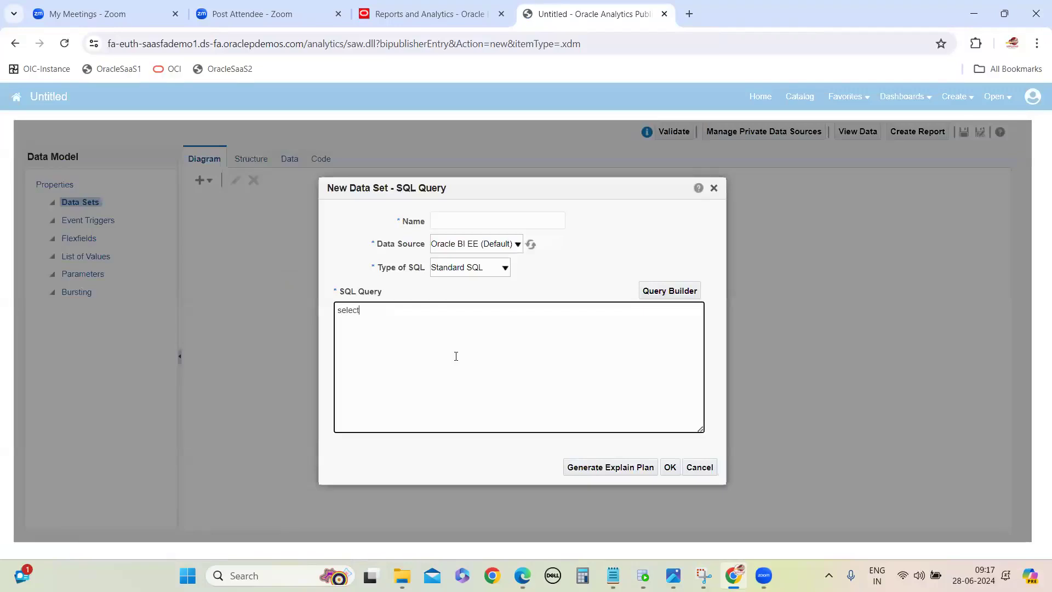
{"action": "type", "text": "select * from PER_USERS"}
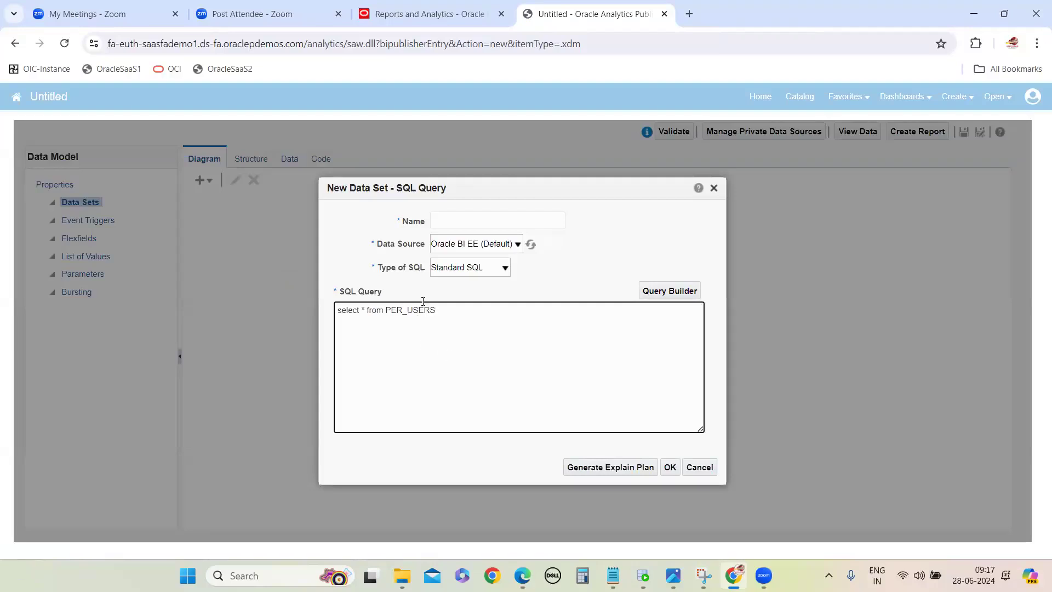
Step: Set the data source to ApplicationDB_HCM, name the data set USERS, and save it
{"action": "left_click", "coordinate": [454, 248]}
{"action": "left_click", "coordinate": [468, 288]}
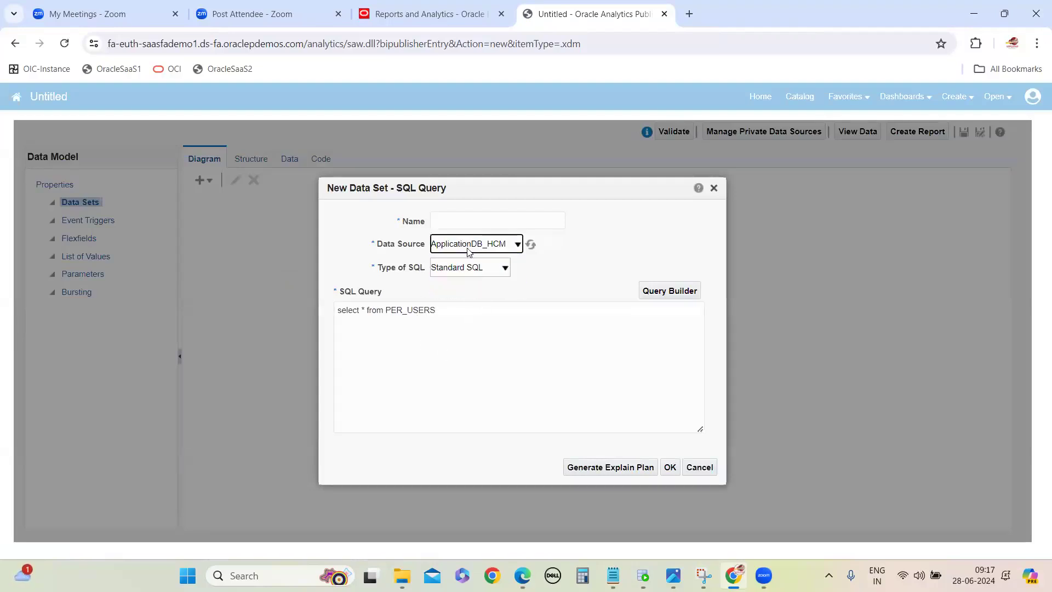
{"action": "left_click", "coordinate": [454, 222]}
{"action": "type", "text": "DAT"}
{"action": "key", "text": "BackSpace"}
{"action": "key", "text": "BackSpace"}
{"action": "key", "text": "BackSpace"}
{"action": "type", "text": "USERS"}
{"action": "left_click", "coordinate": [648, 394]}
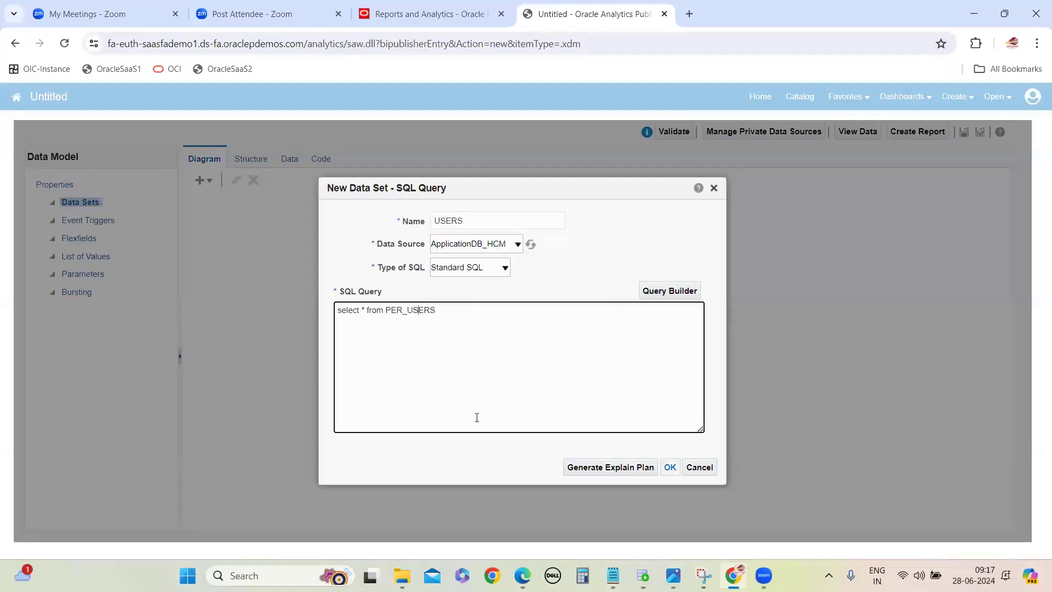
{"action": "double_click", "coordinate": [416, 311]}
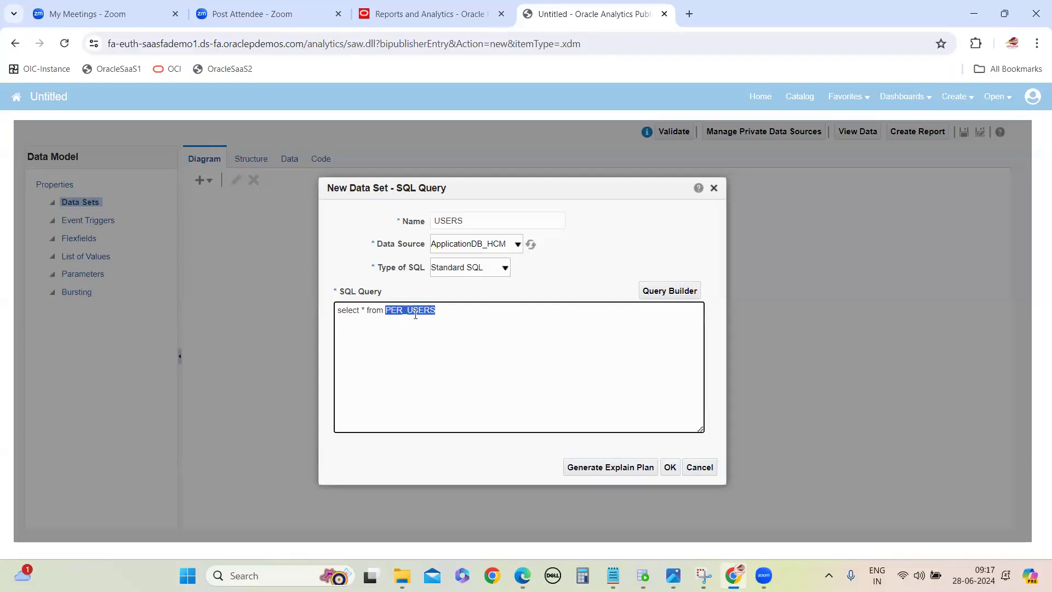
{"action": "left_click", "coordinate": [670, 467]}
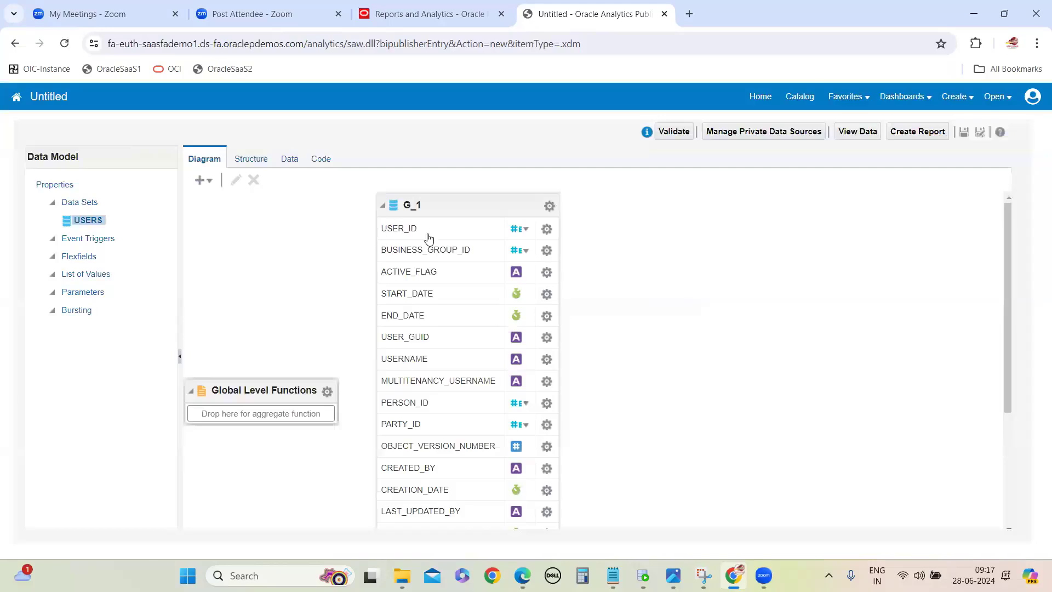
Step: Look through the USERS data set's columns and view its first 5 rows of data as a table
{"action": "scroll", "coordinate": [414, 383], "scroll_direction": "down", "scroll_amount": 3}
{"action": "scroll", "coordinate": [414, 379], "scroll_direction": "down", "scroll_amount": 1}
{"action": "scroll", "coordinate": [416, 405], "scroll_direction": "up", "scroll_amount": 4}
{"action": "left_click", "coordinate": [291, 159]}
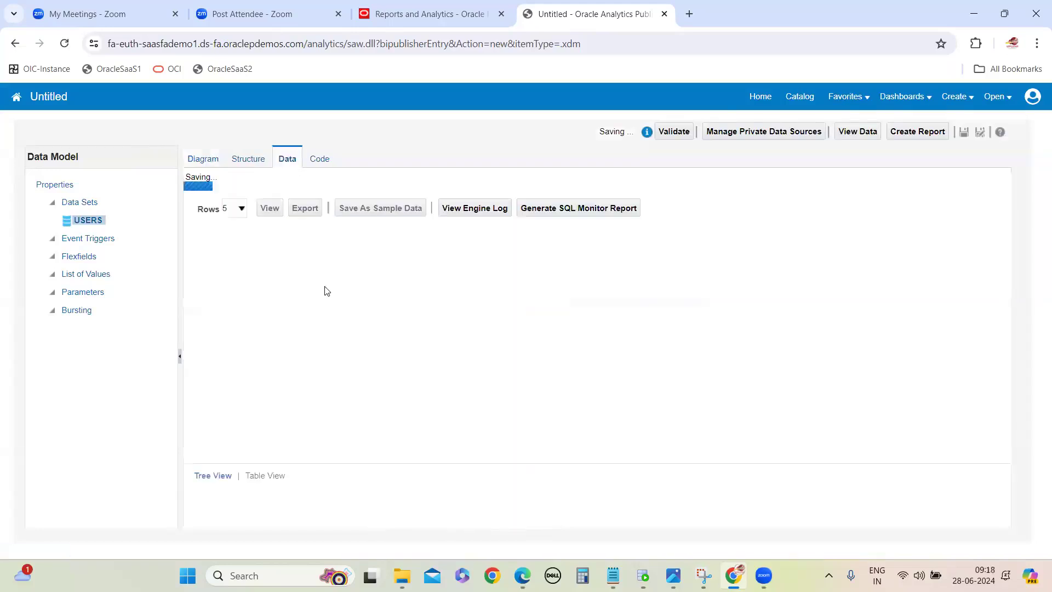
{"action": "left_click", "coordinate": [270, 189]}
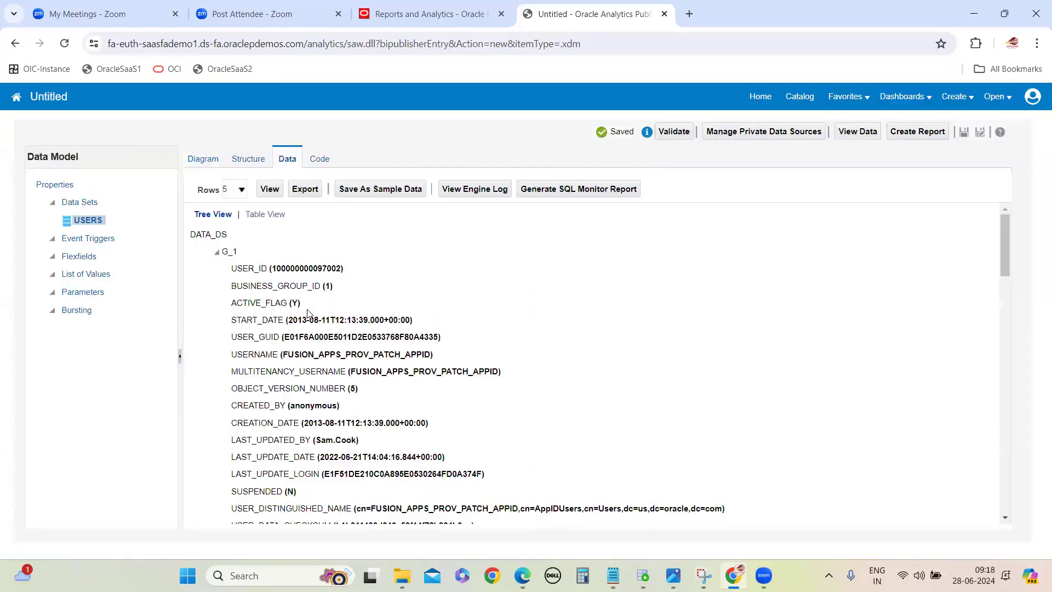
{"action": "left_click", "coordinate": [268, 215]}
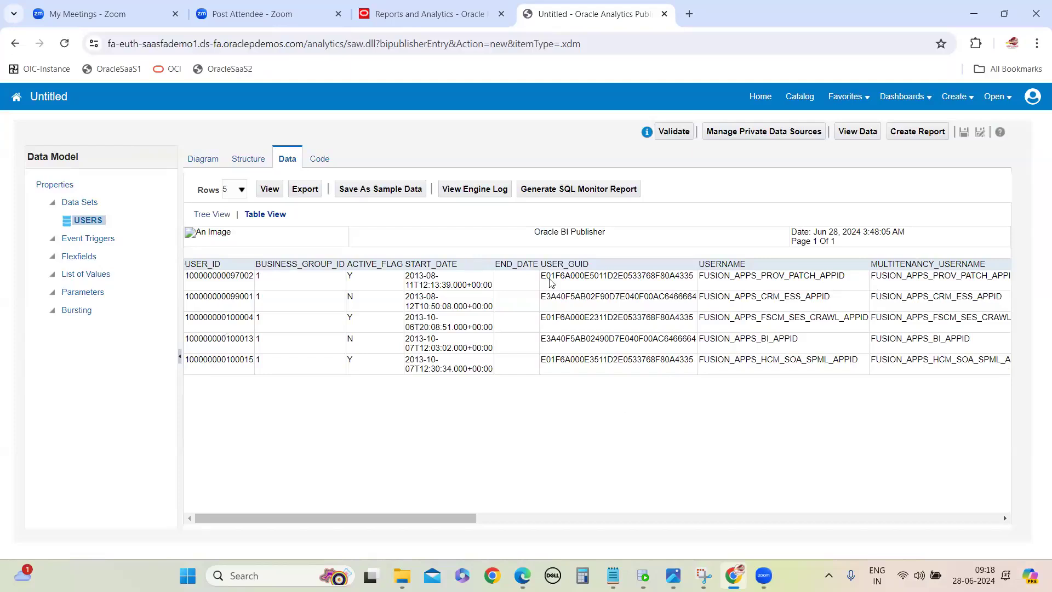
Step: Compare the SQL outline in the OTBI Report notes with the USERS data rows shown in the browser
{"action": "mouse_move", "coordinate": [613, 574]}
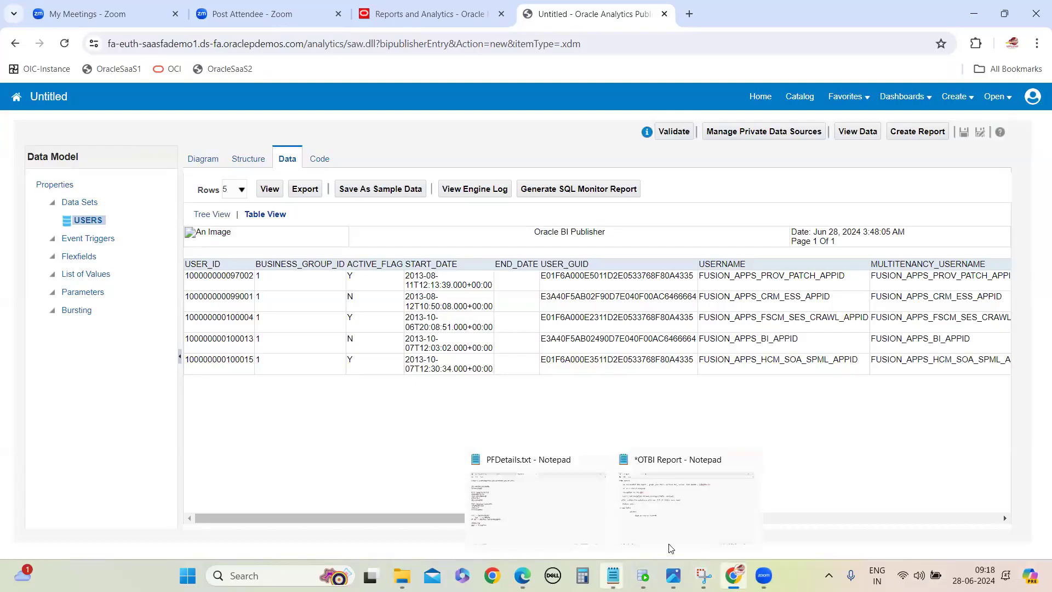
{"action": "left_click", "coordinate": [670, 546]}
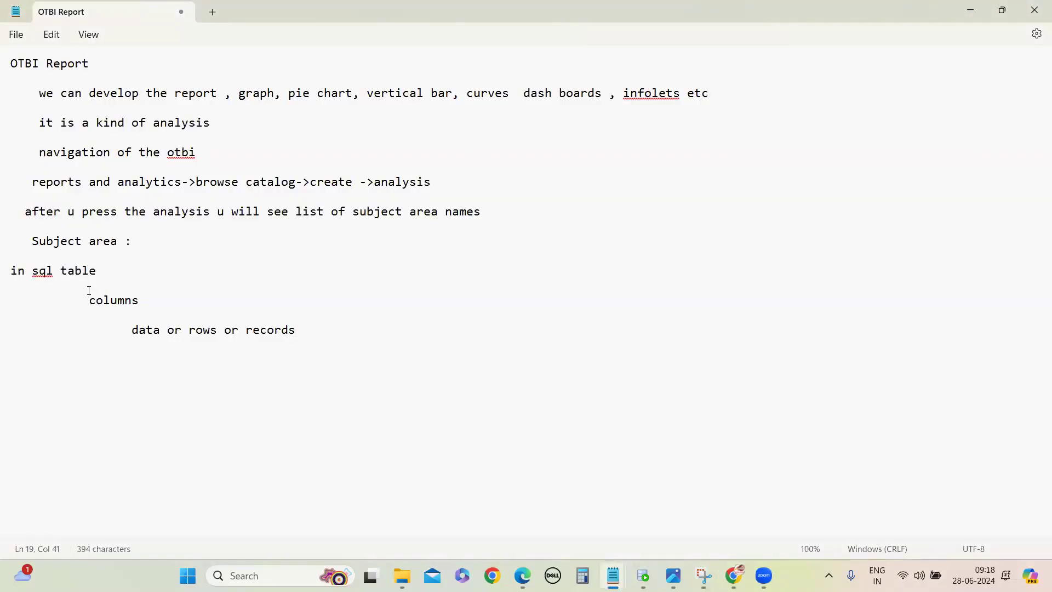
{"action": "left_click", "coordinate": [971, 9]}
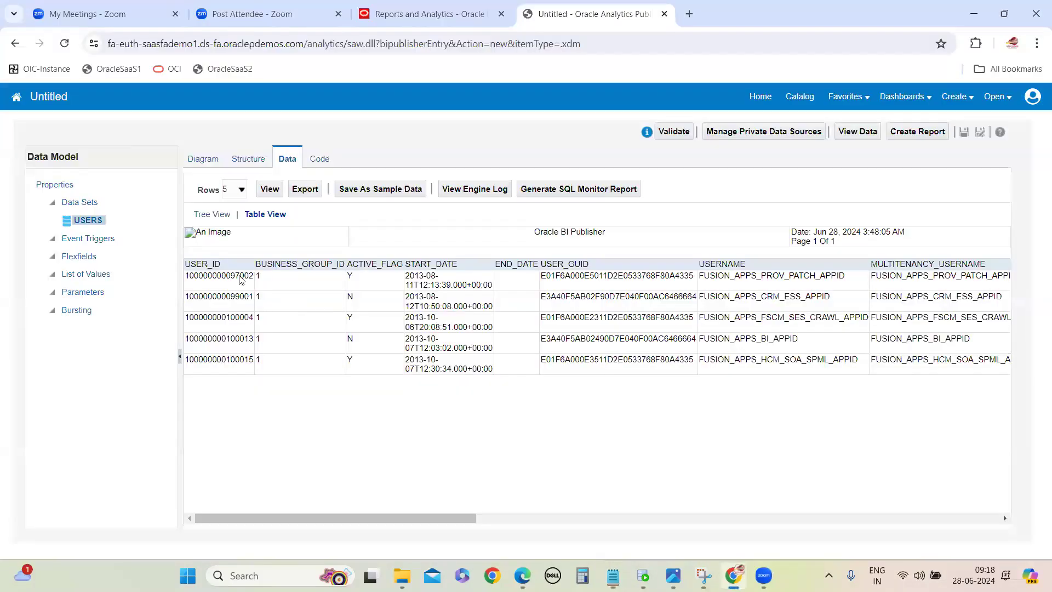
{"action": "left_click_drag", "start_coordinate": [300, 347], "coordinate": [872, 360]}
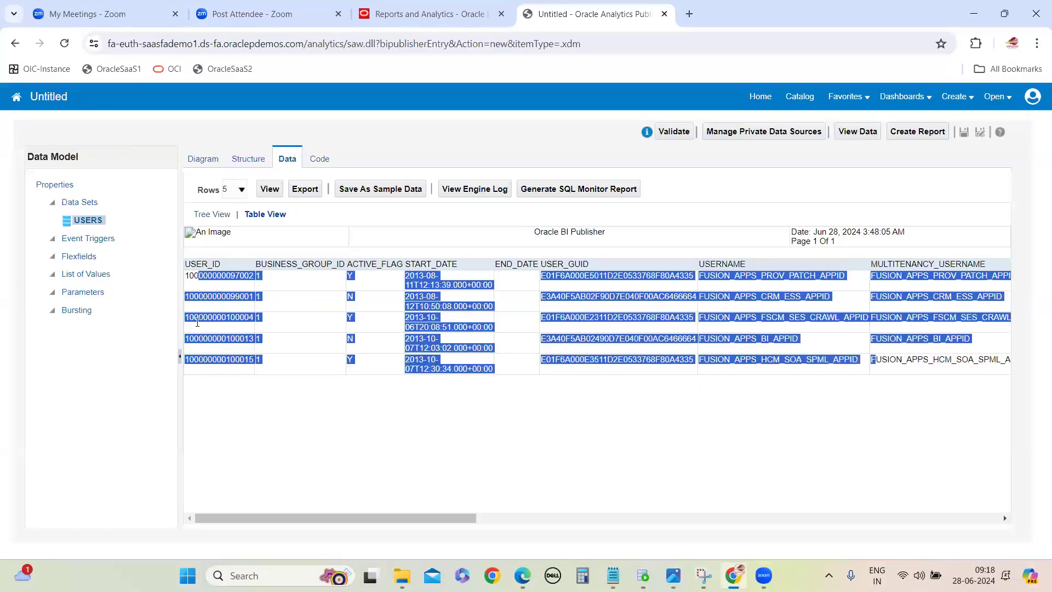
{"action": "left_click", "coordinate": [251, 426]}
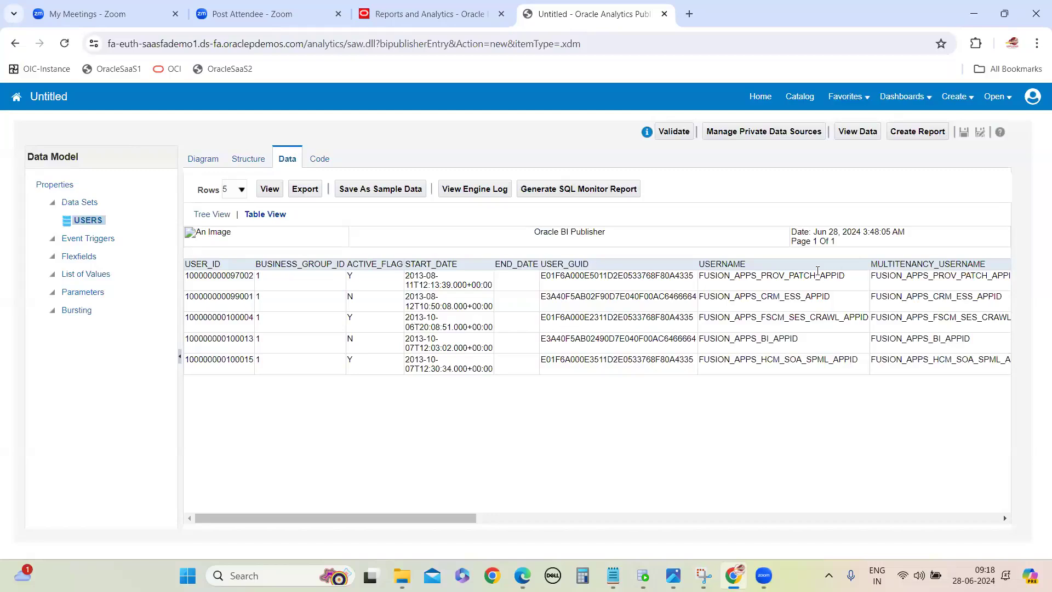
Step: Reopen the USERS data set to review the table name in its SQL query, leaving it unedited
{"action": "left_click", "coordinate": [209, 160]}
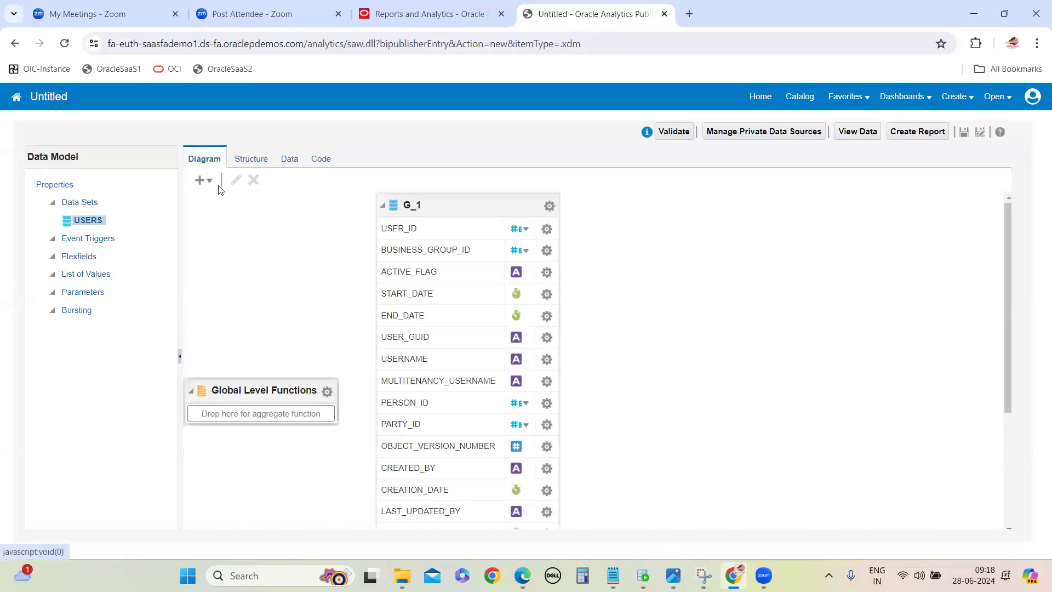
{"action": "left_click", "coordinate": [88, 221]}
{"action": "left_click", "coordinate": [236, 180]}
{"action": "double_click", "coordinate": [409, 310]}
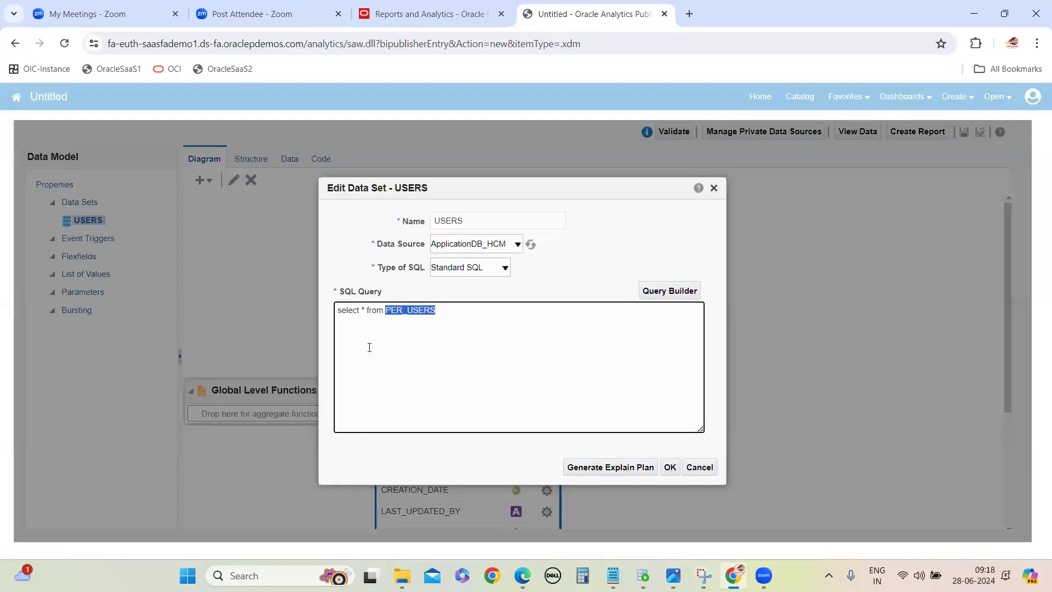
{"action": "left_click", "coordinate": [699, 467]}
Step: Switch to the OTBI Report notes in Notepad and highlight the SQL table, columns and rows outline
{"action": "mouse_move", "coordinate": [613, 576]}
{"action": "left_click", "coordinate": [707, 507]}
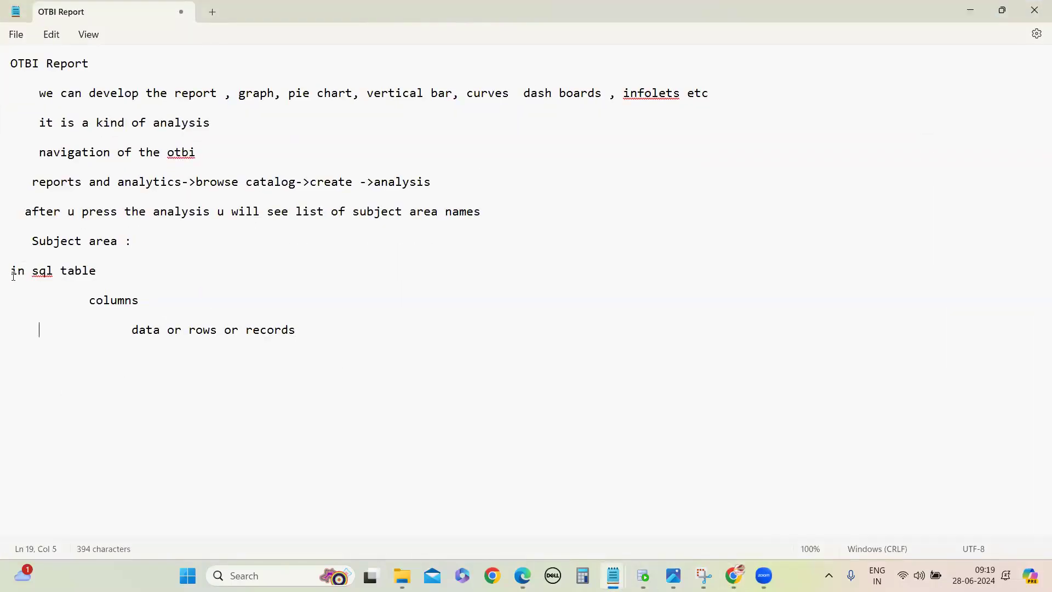
{"action": "left_click_drag", "start_coordinate": [14, 274], "coordinate": [281, 381]}
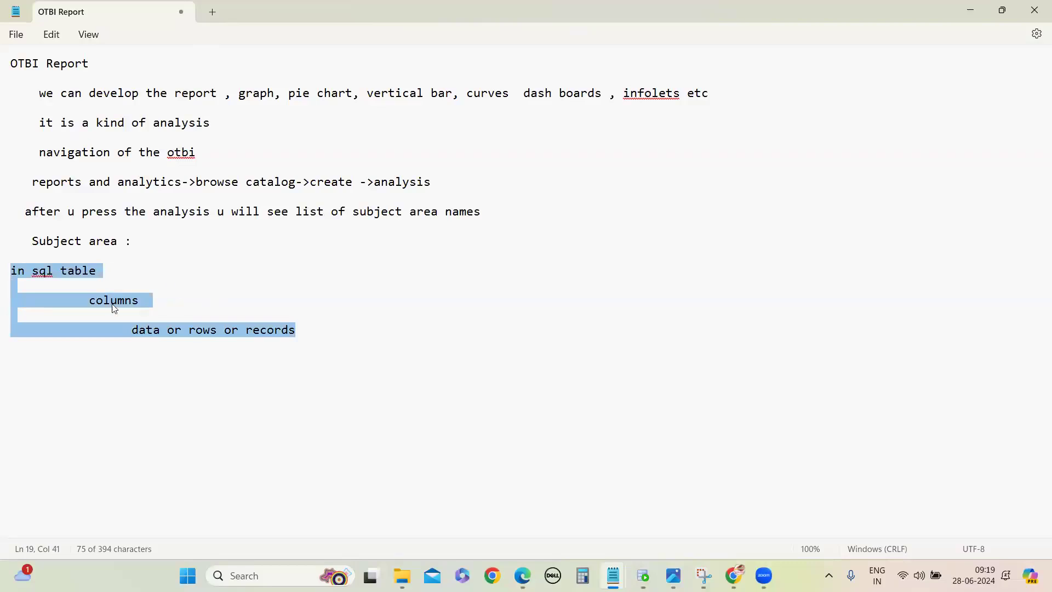
{"action": "left_click", "coordinate": [181, 389]}
Step: Add the line "in otbi there is table , columns concept" below the SQL outline
{"action": "left_click", "coordinate": [336, 342]}
{"action": "key", "text": "Return"}
{"action": "key", "text": "Return"}
{"action": "type", "text": "in otbi there is table , columns "}
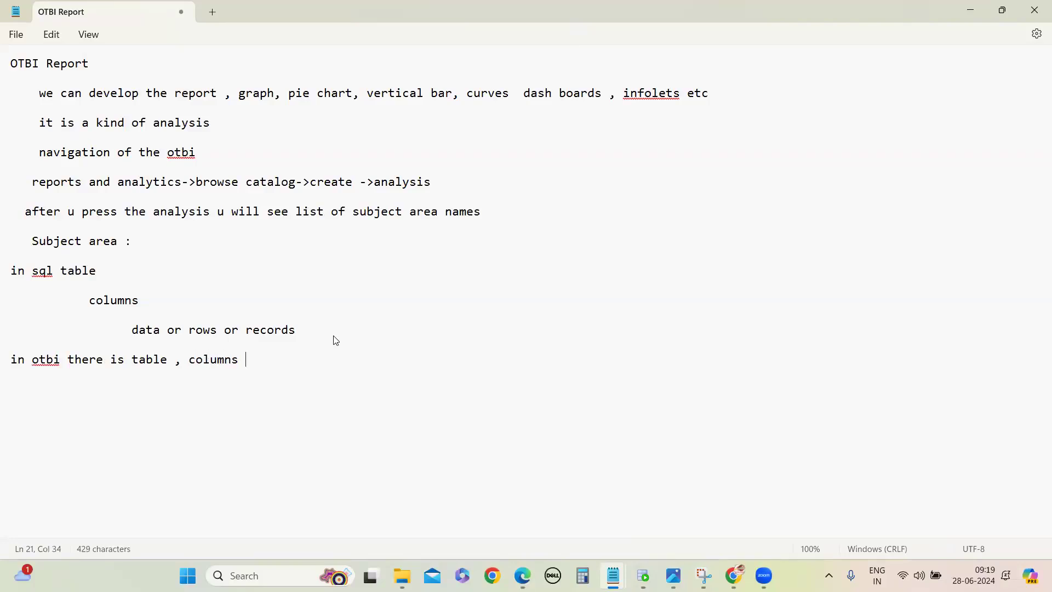
{"action": "type", "text": "and"}
{"action": "key", "text": "BackSpace"}
{"action": "key", "text": "BackSpace"}
{"action": "key", "text": "BackSpace"}
{"action": "type", "text": "concept"}
Step: Copy the "Subject area" heading to a new line below the otbi line
{"action": "left_click_drag", "start_coordinate": [32, 242], "coordinate": [143, 265]}
{"action": "key", "text": "ctrl+c"}
{"action": "left_click", "coordinate": [70, 404]}
{"action": "key", "text": "ctrl+v"}
{"action": "left_click", "coordinate": [123, 409]}
{"action": "key", "text": "BackSpace"}
Step: Complete the copied Subject area line with ": it is similar to table or view in ORACLE SQL"
{"action": "type", "text": ": it is similar to "}
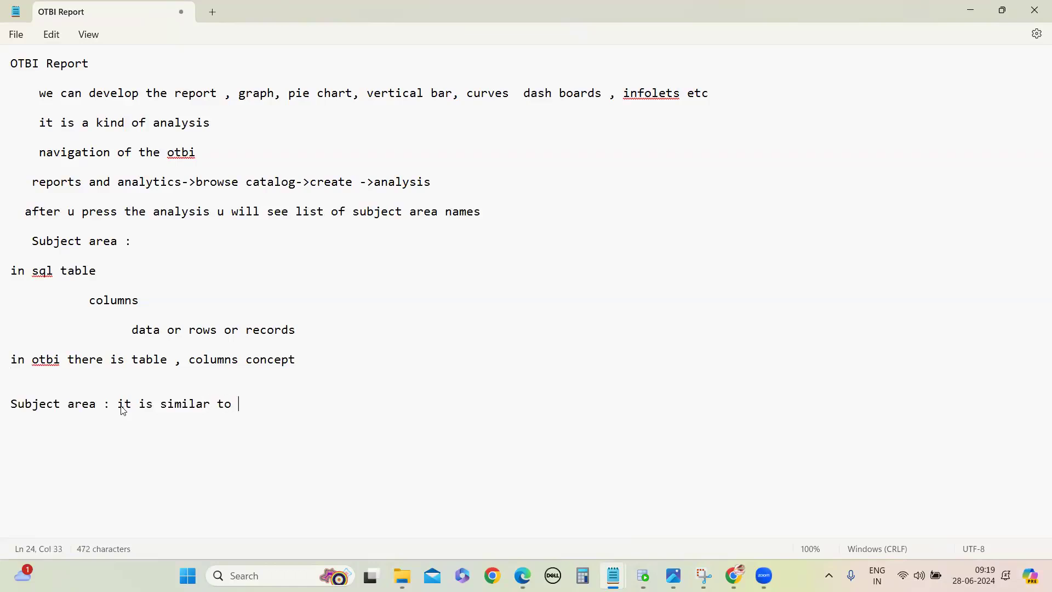
{"action": "type", "text": "table or view in SQL"}
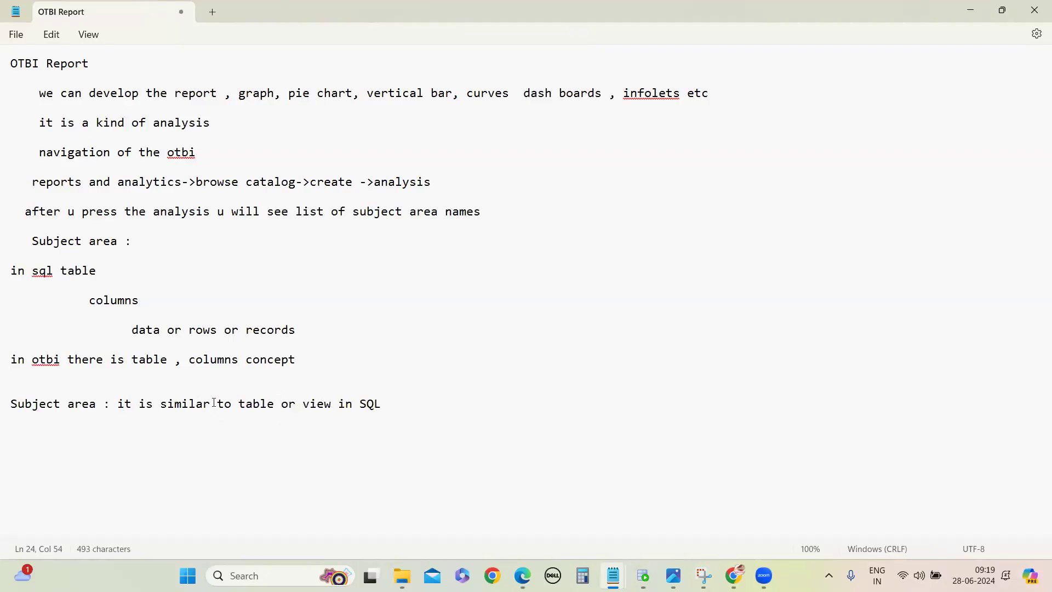
{"action": "left_click", "coordinate": [356, 405]}
{"action": "type", "text": "ORACLE"}
{"action": "double_click", "coordinate": [310, 406]}
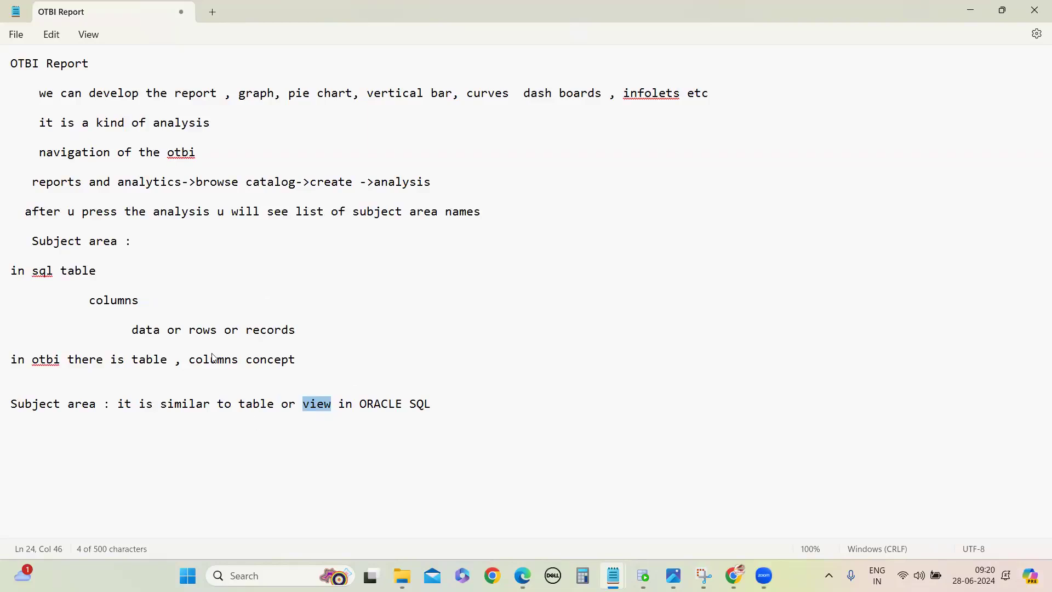
Step: Start the hierarchy line "Subject area ->FOLDERS->" below the definition, reusing the copied heading text
{"action": "left_click", "coordinate": [132, 421]}
{"action": "key", "text": "Return"}
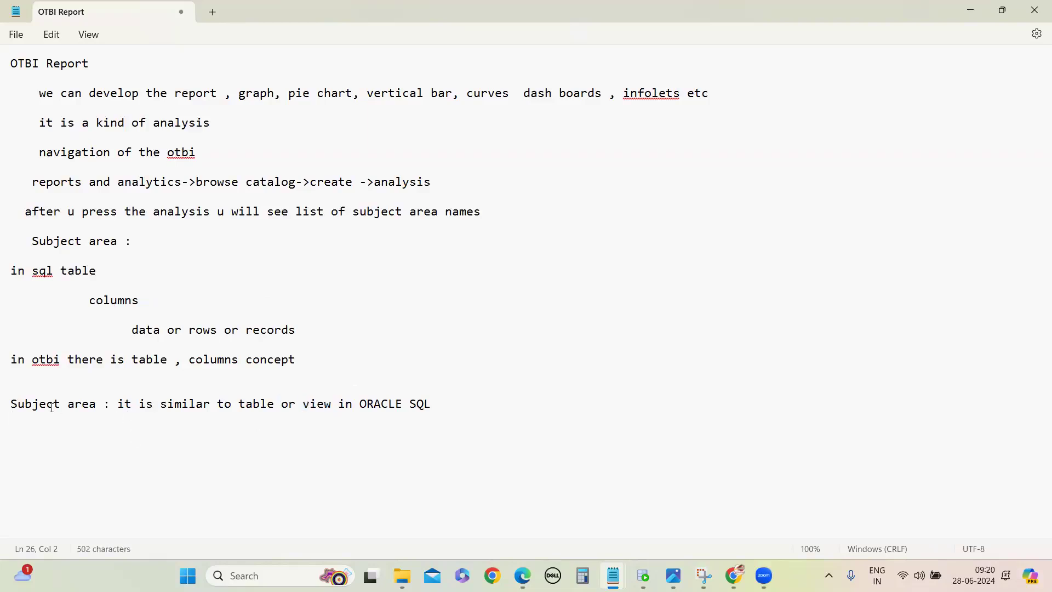
{"action": "left_click_drag", "start_coordinate": [13, 404], "coordinate": [97, 406]}
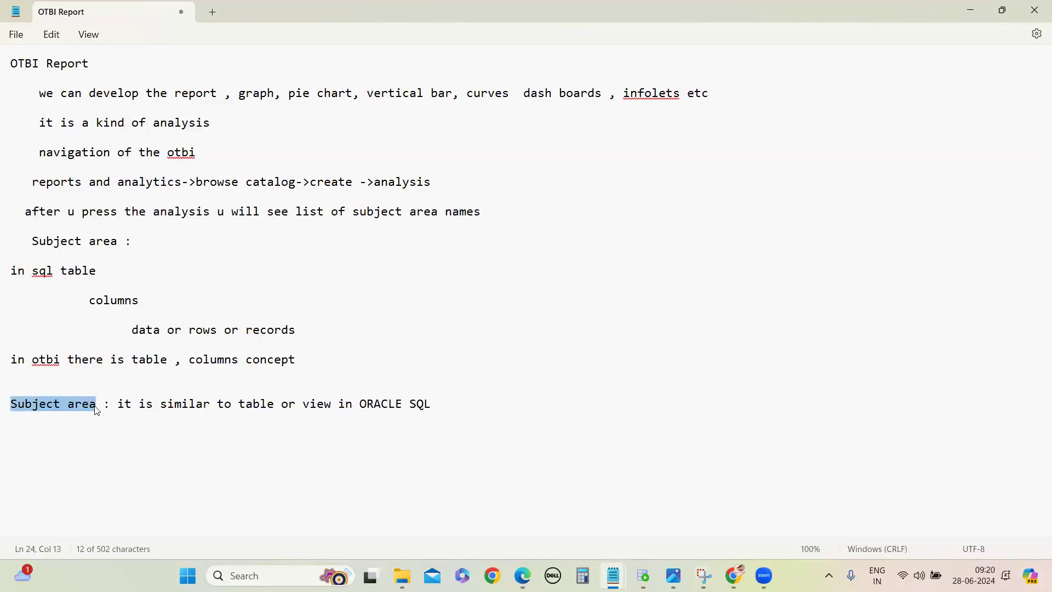
{"action": "left_click", "coordinate": [87, 447]}
{"action": "key", "text": "ctrl+v"}
{"action": "type", "text": "->"}
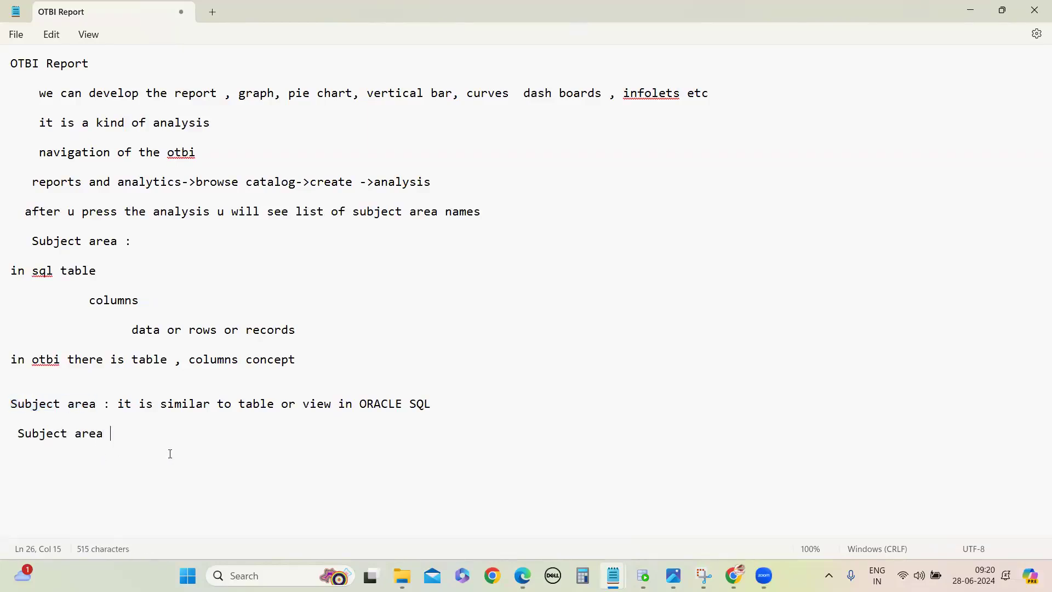
{"action": "type", "text": "FOLDERS-"}
{"action": "type", "text": ">"}
{"action": "type", "text": "fields or"}
{"action": "type", "text": " ay"}
Step: Complete the Subject area hierarchy line with "fields or columns -> data" and leave a blank line below it
{"action": "key", "text": "BackSpace"}
{"action": "key", "text": "BackSpace"}
{"action": "type", "text": "columns -"}
{"action": "type", "text": "<data"}
{"action": "key", "text": "BackSpace"}
{"action": "key", "text": "BackSpace"}
{"action": "key", "text": "BackSpace"}
{"action": "key", "text": "BackSpace"}
{"action": "key", "text": "BackSpace"}
{"action": "key", "text": "BackSpace"}
{"action": "type", "text": "> data"}
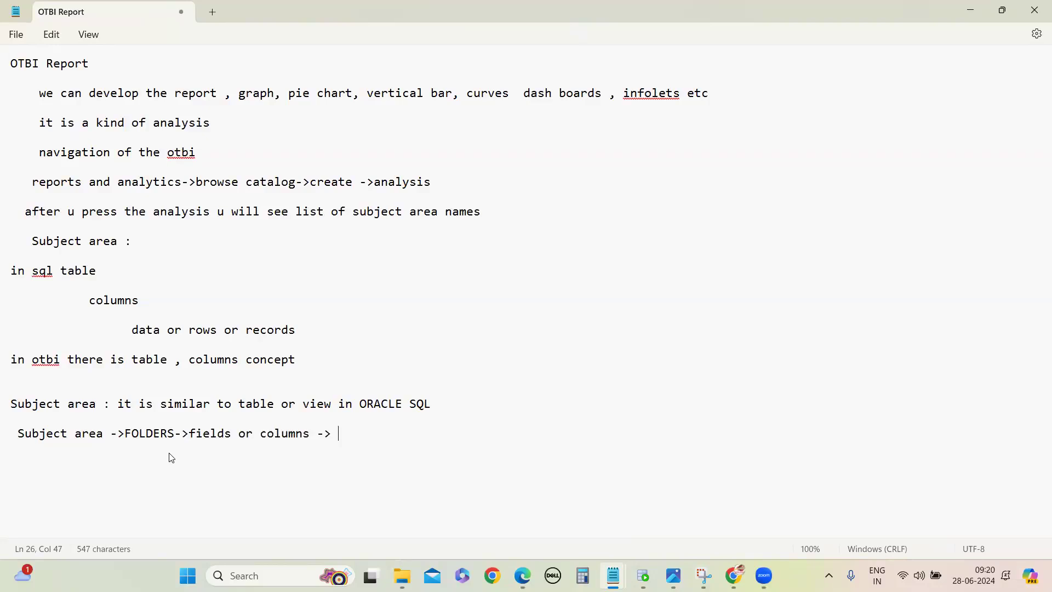
{"action": "key", "text": "Return"}
{"action": "key", "text": "Return"}
Step: Add the line "BIP Report" directly below the OTBI Report title and highlight the SQL outline it relates to
{"action": "left_click_drag", "start_coordinate": [11, 271], "coordinate": [308, 330]}
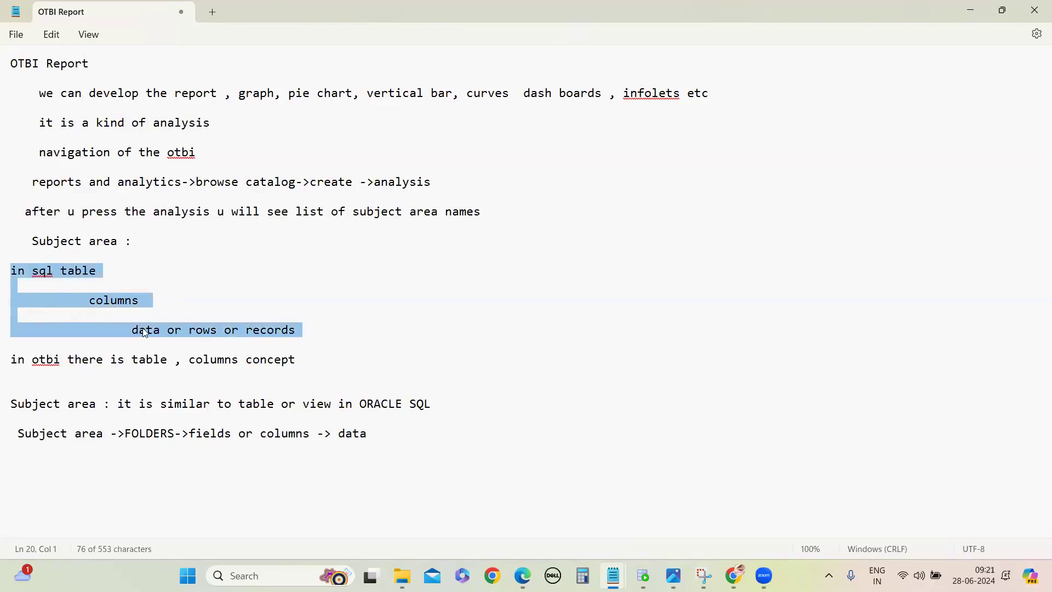
{"action": "left_click", "coordinate": [125, 74]}
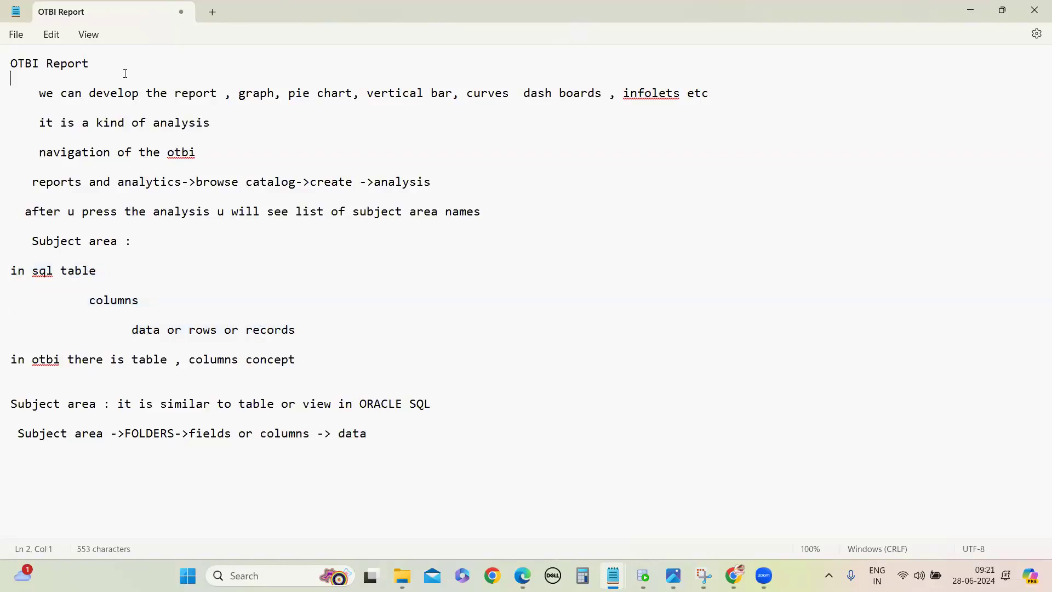
{"action": "type", "text": "BIP Report"}
{"action": "left_click_drag", "start_coordinate": [10, 270], "coordinate": [324, 345]}
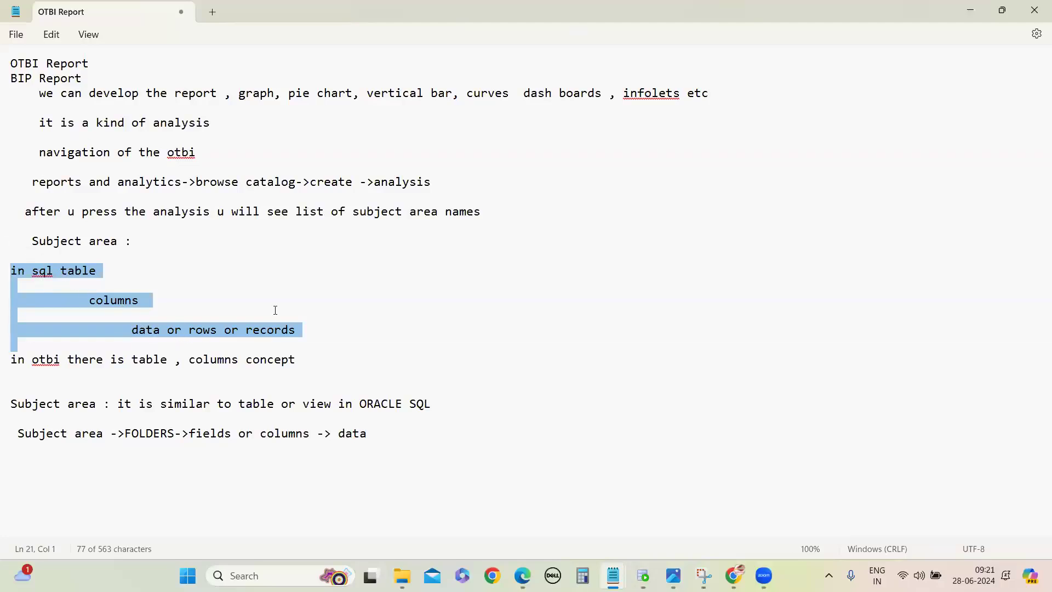
{"action": "left_click", "coordinate": [109, 466]}
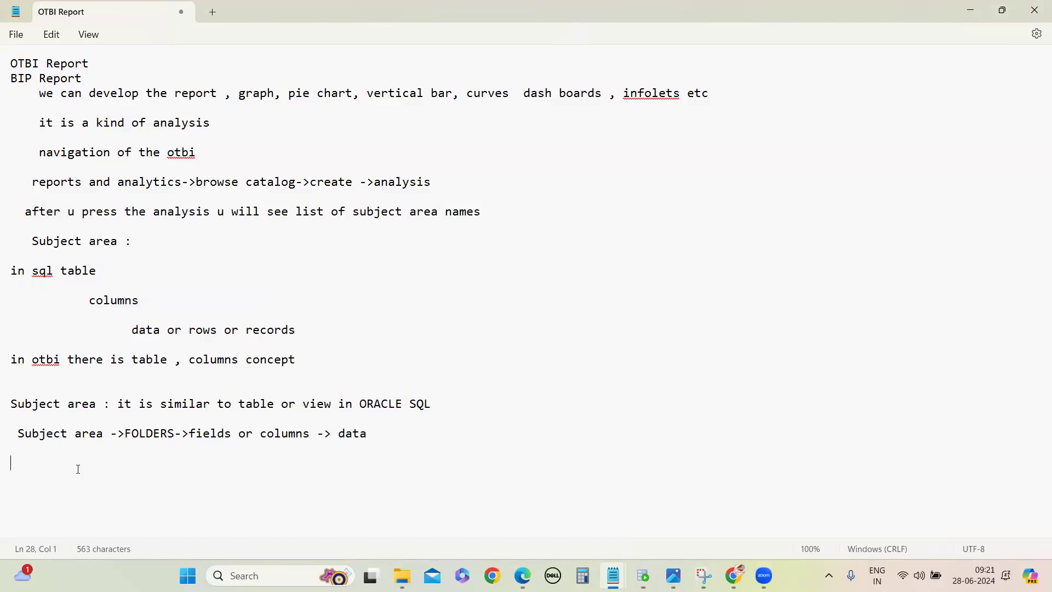
{"action": "double_click", "coordinate": [148, 360]}
{"action": "type", "text": "subject are"}
{"action": "key", "text": "BackSpace"}
{"action": "key", "text": "BackSpace"}
{"action": "key", "text": "BackSpace"}
{"action": "key", "text": "BackSpace"}
{"action": "key", "text": "BackSpace"}
{"action": "key", "text": "BackSpace"}
{"action": "key", "text": "BackSpace"}
{"action": "key", "text": "BackSpace"}
{"action": "key", "text": "BackSpace"}
{"action": "key", "text": "BackSpace"}
{"action": "key", "text": "BackSpace"}
{"action": "type", "text": "t"}
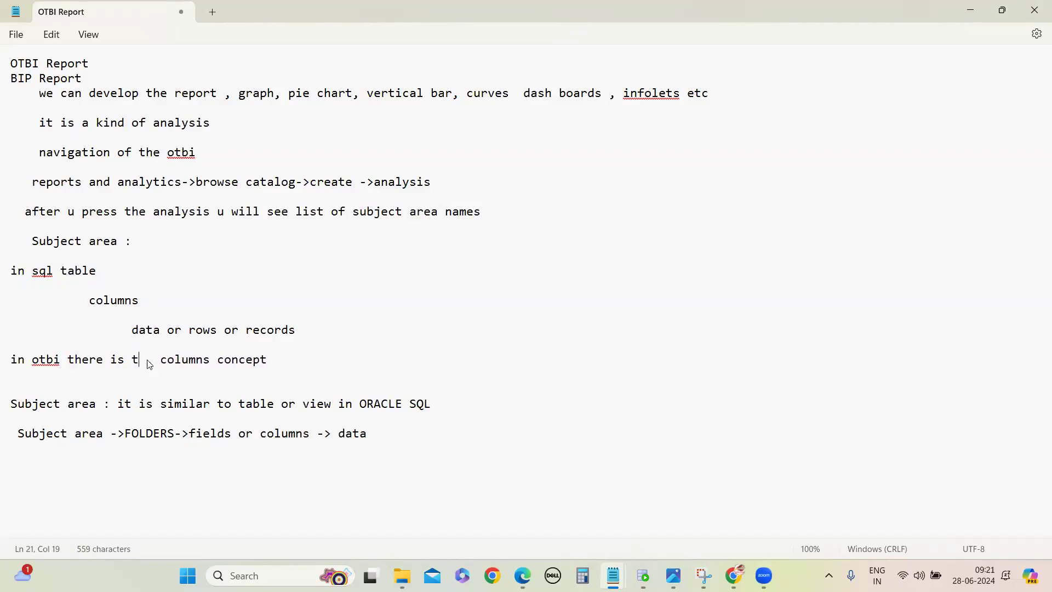
{"action": "type", "text": "able"}
Step: Correct the otbi line to read "in otbi there is no table , columns concept"
{"action": "left_click", "coordinate": [127, 365]}
{"action": "type", "text": "no"}
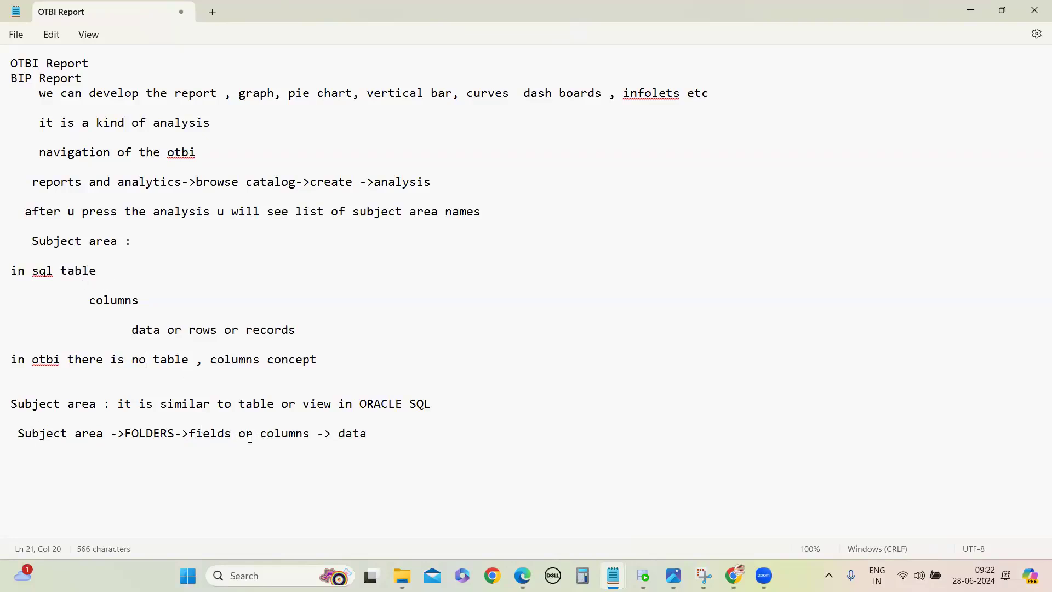
{"action": "left_click", "coordinate": [379, 436]}
Step: Write the line "oracle given standard subject areas across all the modules" below the Subject area hierarchy line
{"action": "left_click", "coordinate": [178, 477]}
{"action": "type", "text": "oracle given standard subje"}
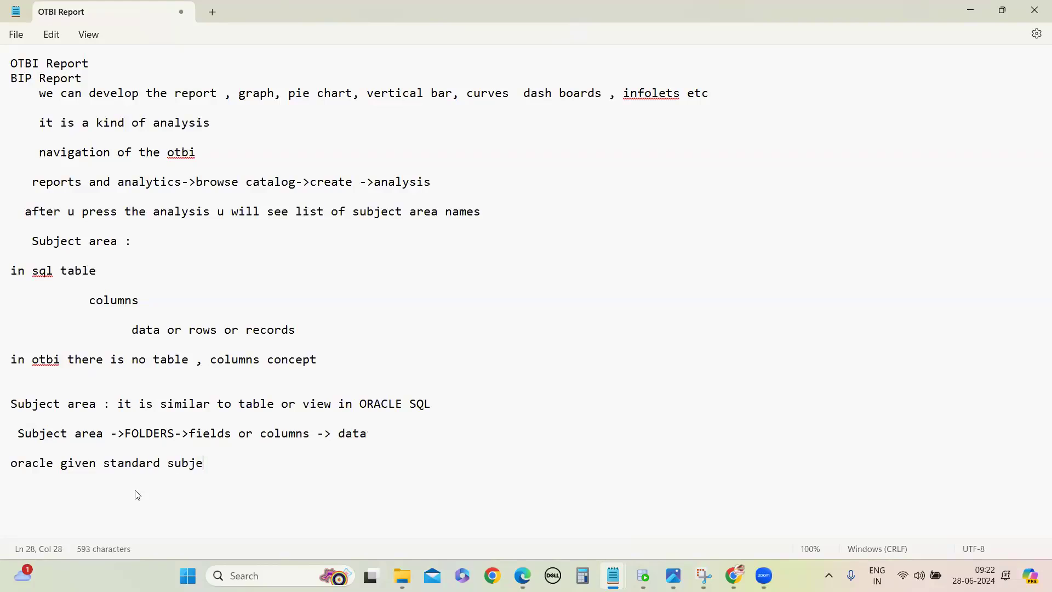
{"action": "type", "text": "ct areas t"}
{"action": "type", "text": "o bu"}
{"action": "key", "text": "BackSpace"}
{"action": "key", "text": "BackSpace"}
{"action": "key", "text": "BackSpace"}
{"action": "key", "text": "BackSpace"}
{"action": "key", "text": "BackSpace"}
{"action": "type", "text": "across all"}
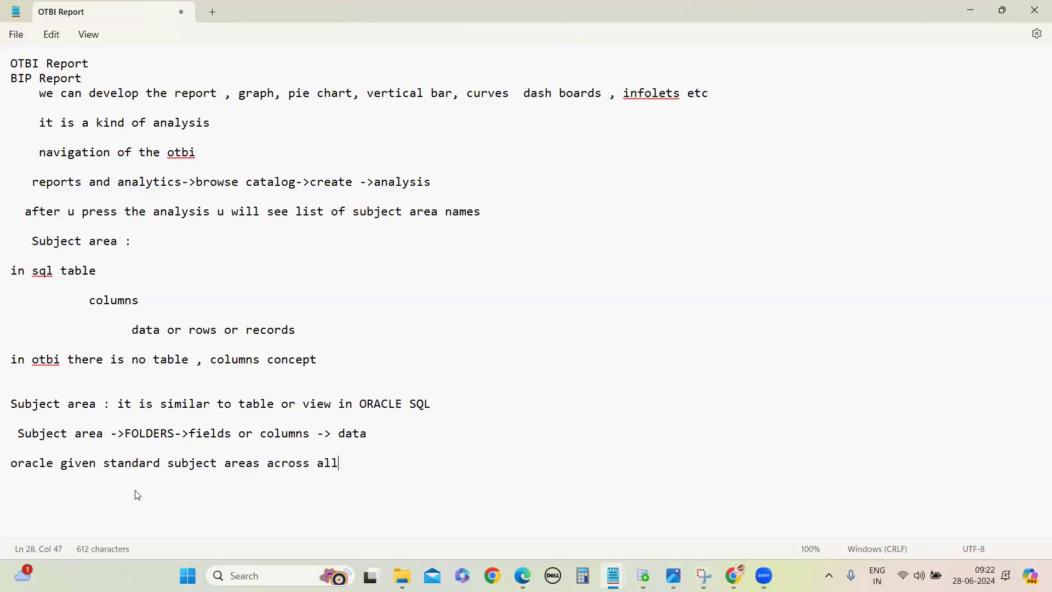
{"action": "type", "text": " the modules"}
Step: Add the module line "HCM FSCM CRM" below the standard subject areas sentence, separated by a blank line
{"action": "key", "text": "Return"}
{"action": "key", "text": "Return"}
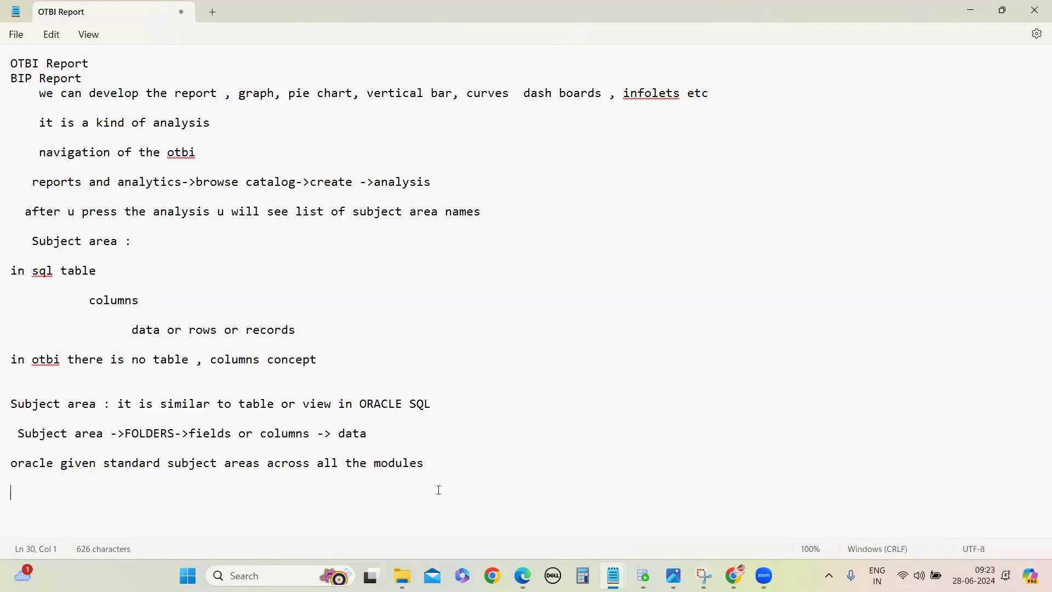
{"action": "type", "text": "HCM"}
{"action": "type", "text": "FSCM CRM"}
Step: Switch to the Oracle Analytics page in Chrome and start creating a new analysis to bring up the subject area list
{"action": "mouse_move", "coordinate": [735, 576]}
{"action": "left_click", "coordinate": [728, 513]}
{"action": "left_click", "coordinate": [970, 101]}
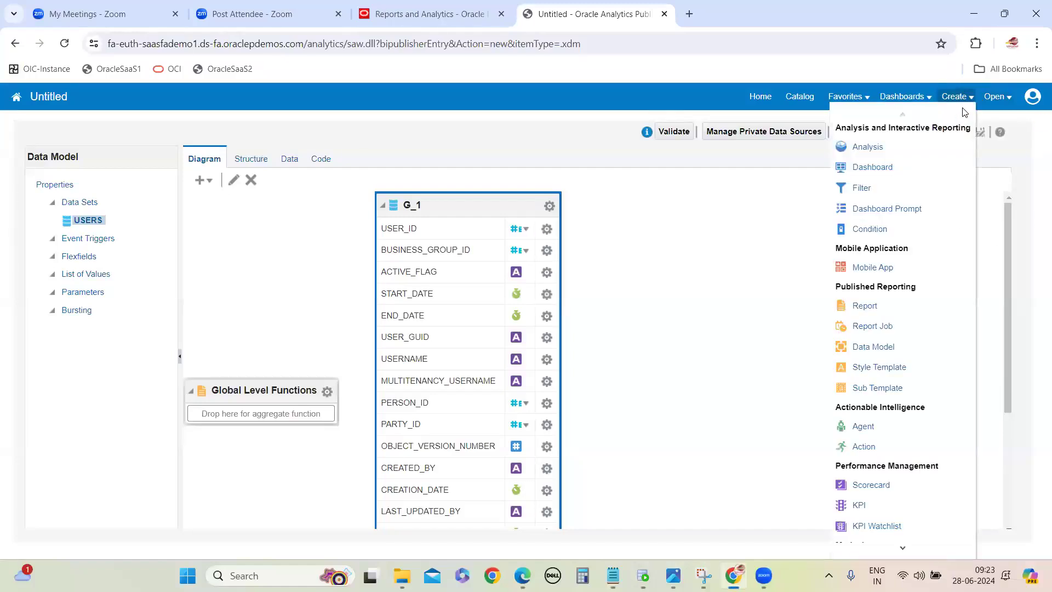
{"action": "left_click", "coordinate": [889, 145]}
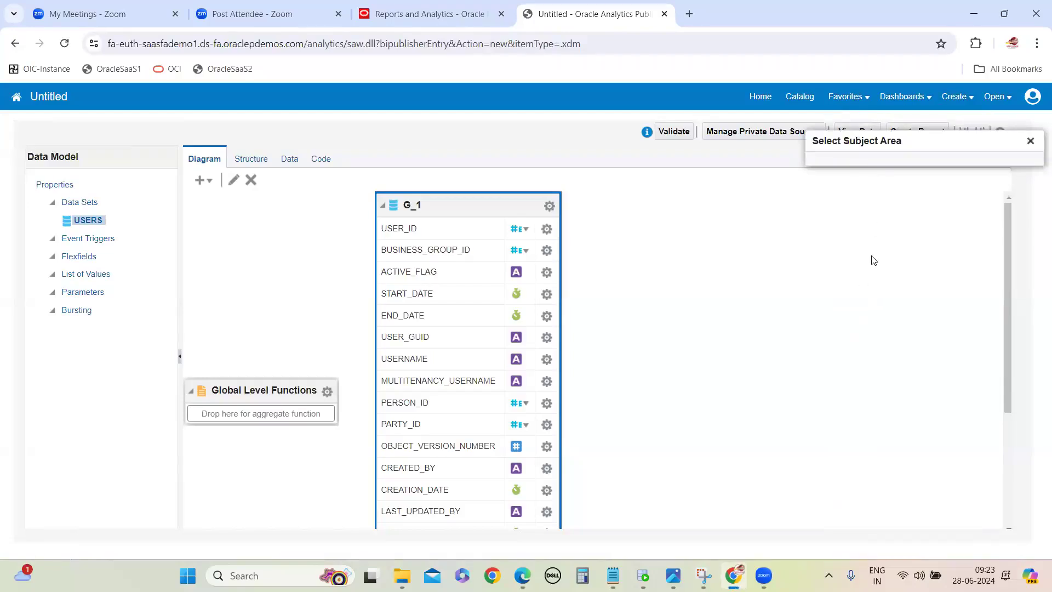
Step: Examine the subject areas from Cash Management through to Workforce Talent Review, and switch back to the OTBI Report notes in Notepad
{"action": "scroll", "coordinate": [883, 232], "scroll_direction": "down", "scroll_amount": 1}
{"action": "scroll", "coordinate": [882, 231], "scroll_direction": "down", "scroll_amount": 10}
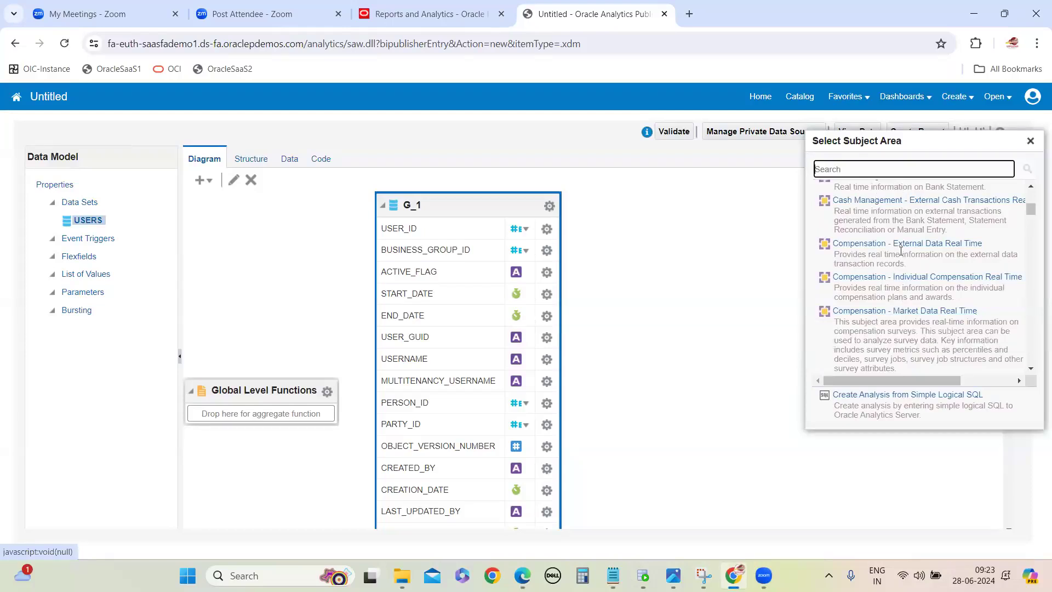
{"action": "scroll", "coordinate": [902, 290], "scroll_direction": "down", "scroll_amount": 10}
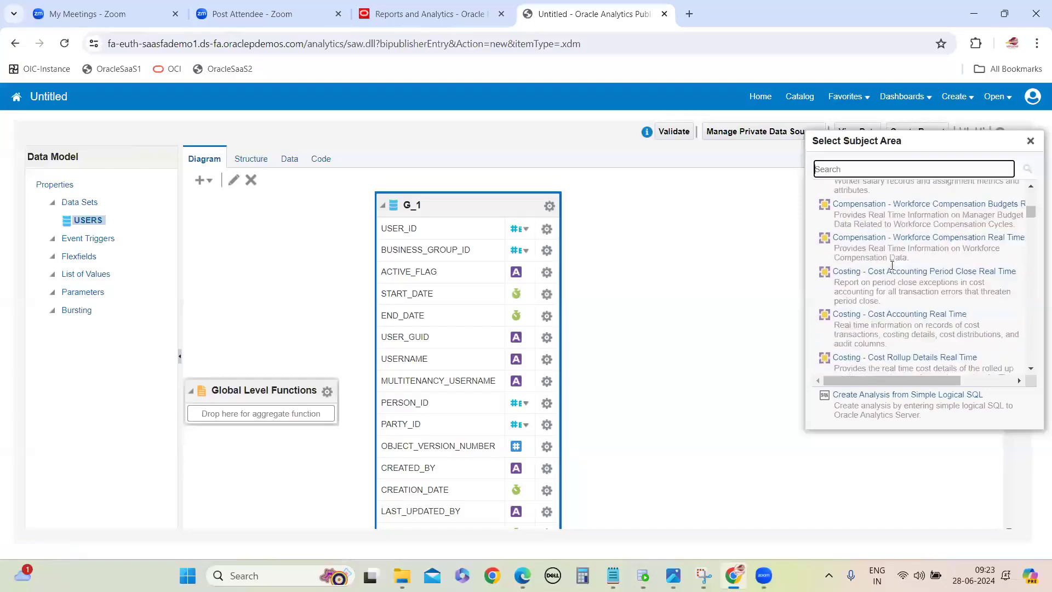
{"action": "scroll", "coordinate": [892, 281], "scroll_direction": "down", "scroll_amount": 10}
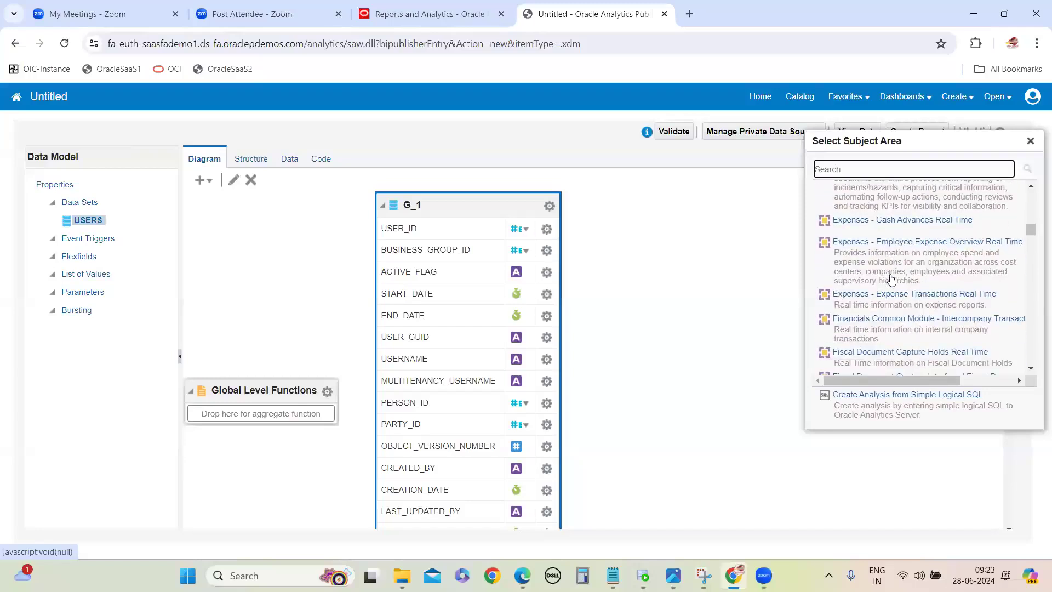
{"action": "scroll", "coordinate": [982, 262], "scroll_direction": "down", "scroll_amount": 1}
{"action": "left_click_drag", "start_coordinate": [1031, 241], "coordinate": [921, 458]}
{"action": "mouse_move", "coordinate": [613, 575]}
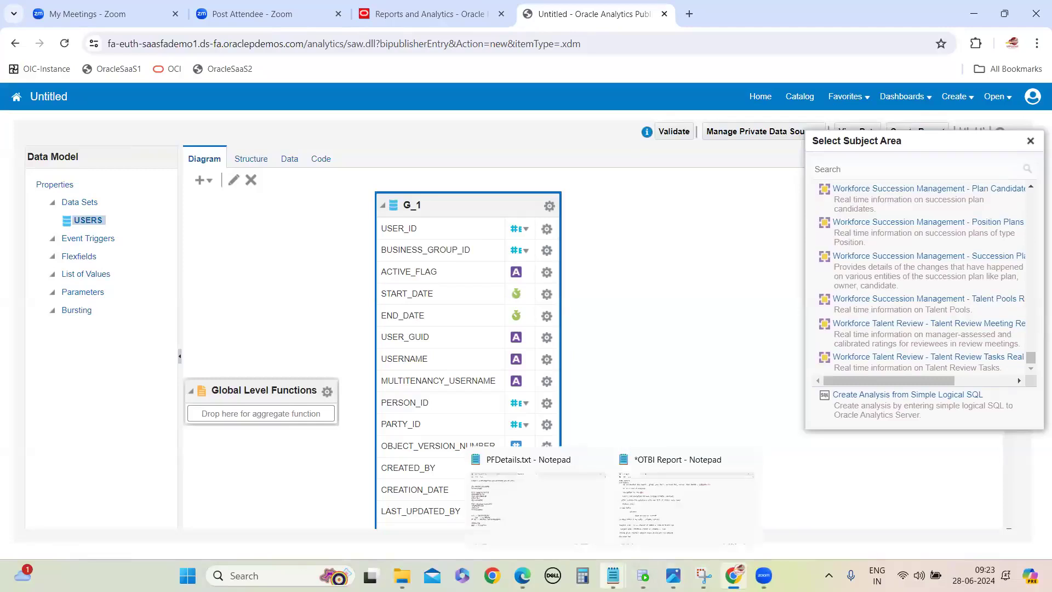
{"action": "left_click", "coordinate": [685, 493]}
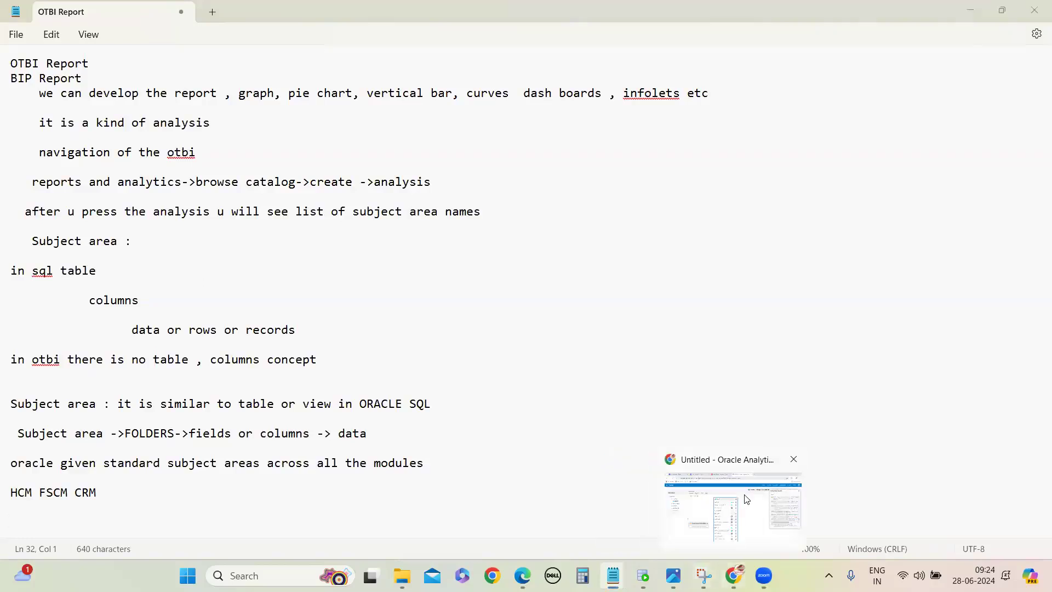
Step: Return to the subject area list in Chrome and examine the Workforce, Procurement, Product Genealogy and Product Management entries
{"action": "left_click", "coordinate": [747, 499]}
{"action": "scroll", "coordinate": [877, 256], "scroll_direction": "up", "scroll_amount": 10}
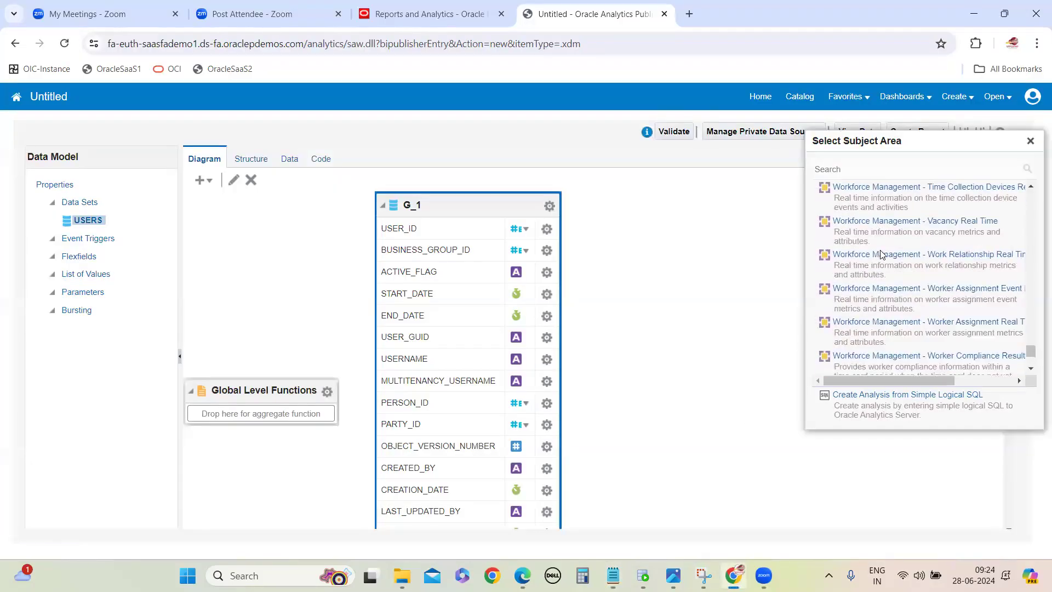
{"action": "scroll", "coordinate": [870, 253], "scroll_direction": "down", "scroll_amount": 8}
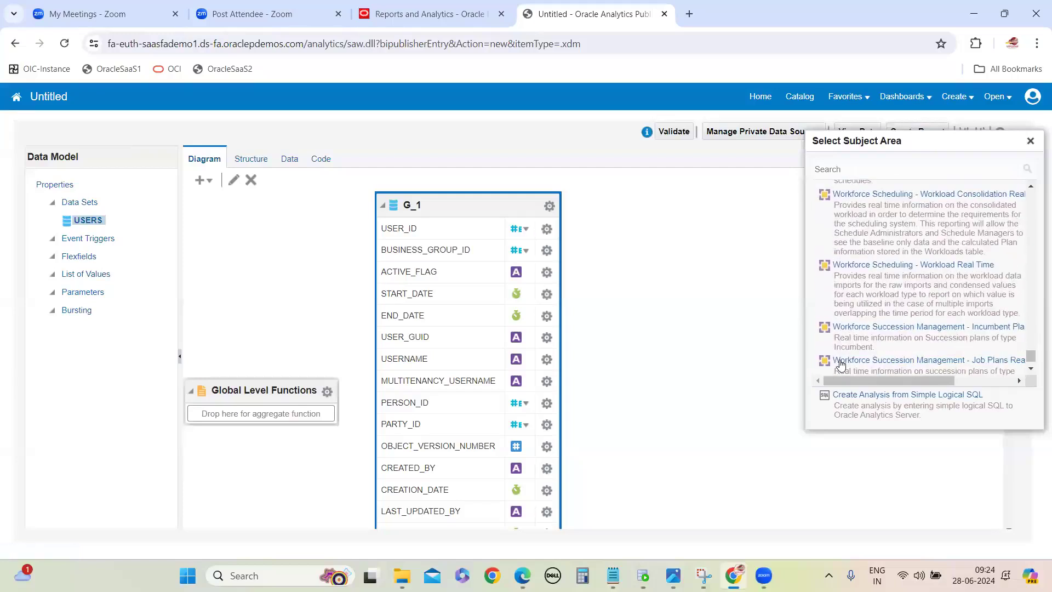
{"action": "scroll", "coordinate": [890, 304], "scroll_direction": "down", "scroll_amount": 4}
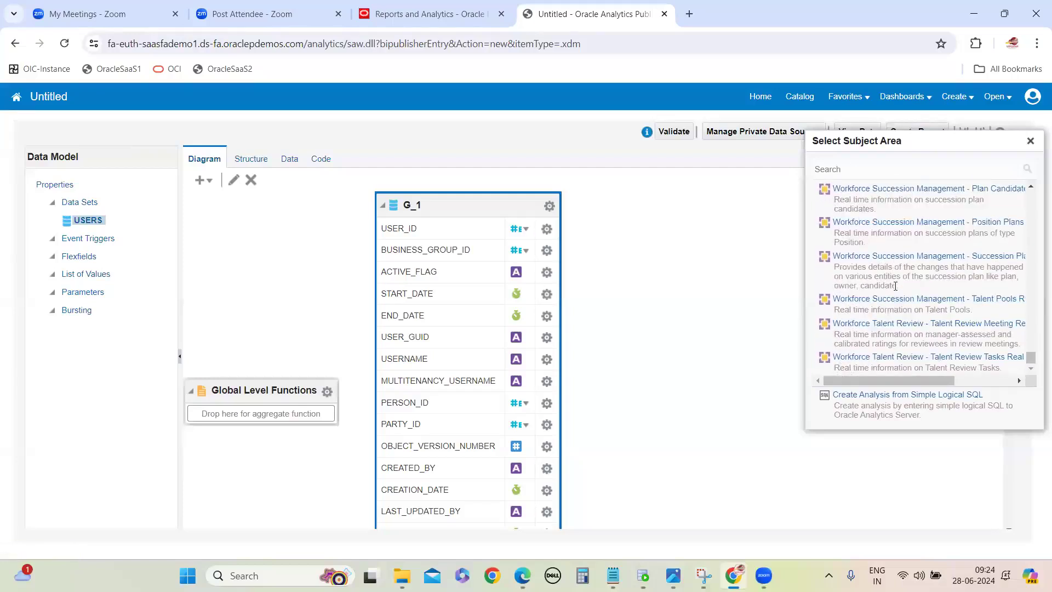
{"action": "scroll", "coordinate": [894, 285], "scroll_direction": "up", "scroll_amount": 10}
{"action": "scroll", "coordinate": [928, 298], "scroll_direction": "up", "scroll_amount": 15}
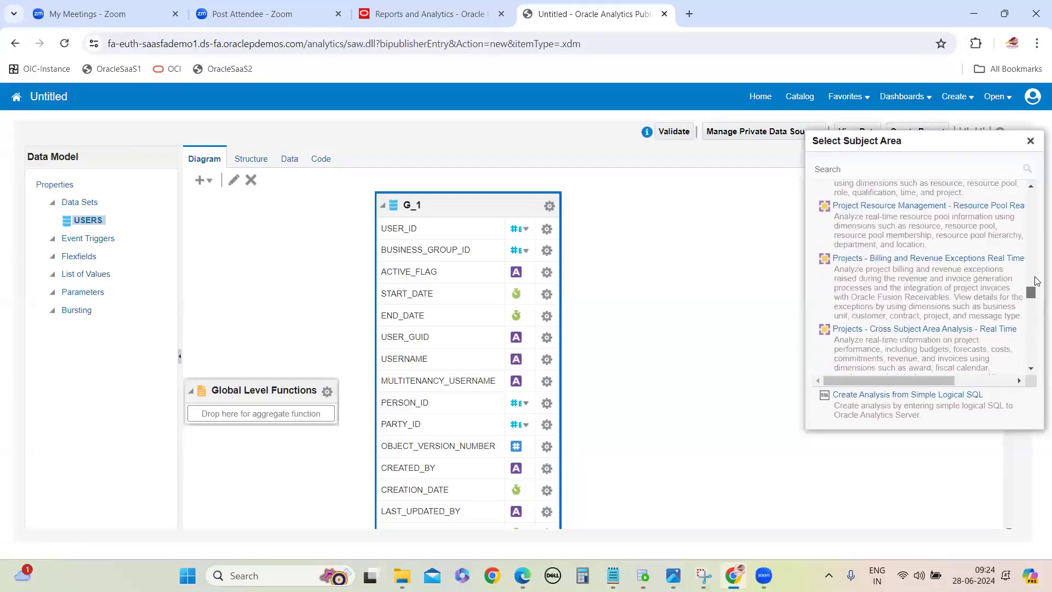
{"action": "scroll", "coordinate": [928, 297], "scroll_direction": "up", "scroll_amount": 5}
{"action": "scroll", "coordinate": [870, 249], "scroll_direction": "down", "scroll_amount": 2}
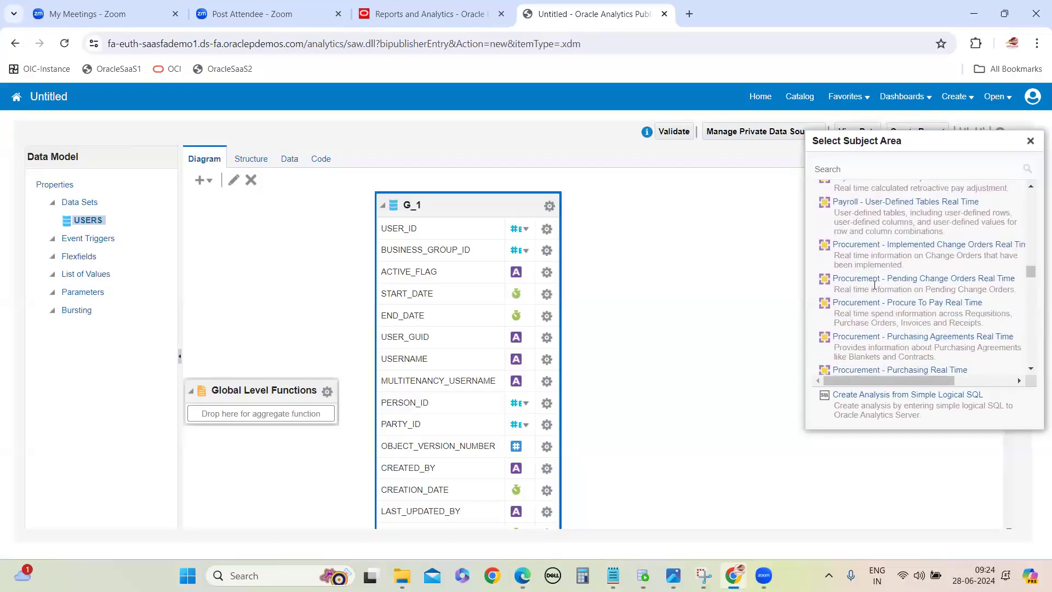
{"action": "scroll", "coordinate": [869, 267], "scroll_direction": "down", "scroll_amount": 2}
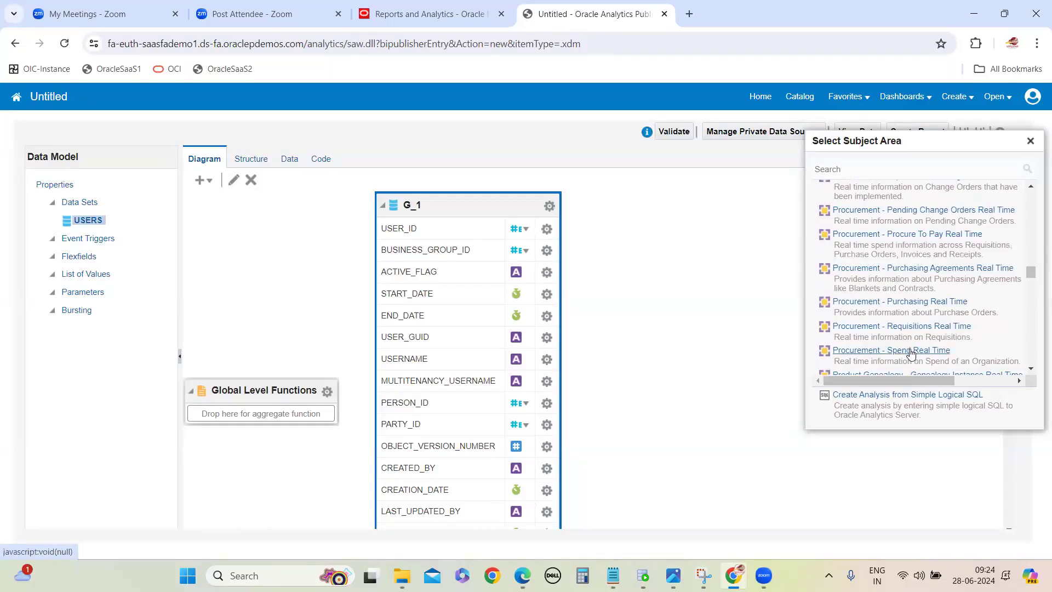
{"action": "scroll", "coordinate": [911, 353], "scroll_direction": "down", "scroll_amount": 3}
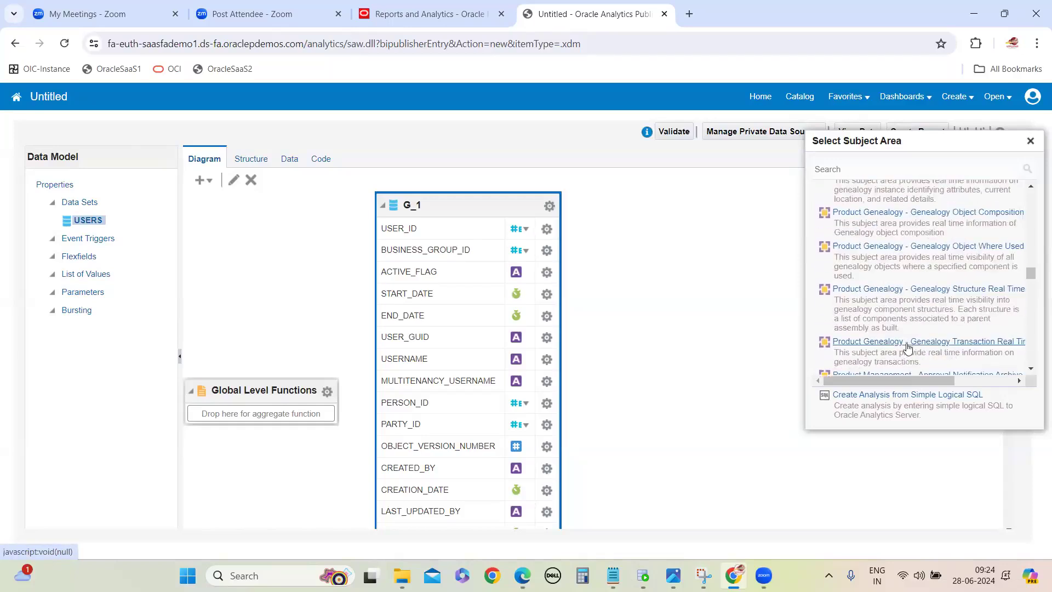
{"action": "scroll", "coordinate": [908, 348], "scroll_direction": "down", "scroll_amount": 2}
{"action": "scroll", "coordinate": [908, 348], "scroll_direction": "down", "scroll_amount": 2}
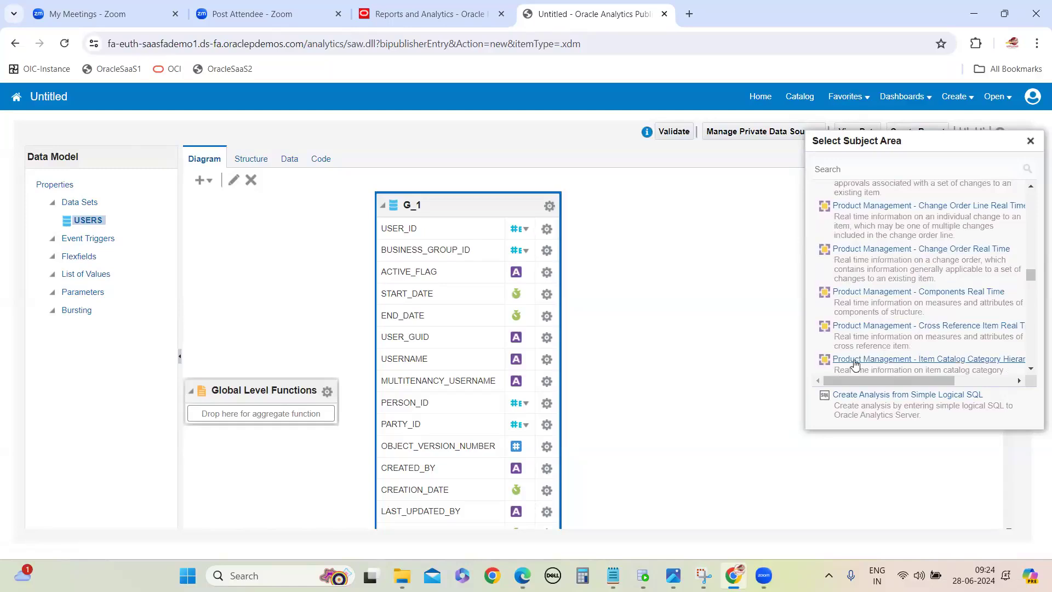
Step: Switch to the OTBI Report notes, highlight the Subject area explanation through the module line, and add blank lines below it
{"action": "mouse_move", "coordinate": [613, 575]}
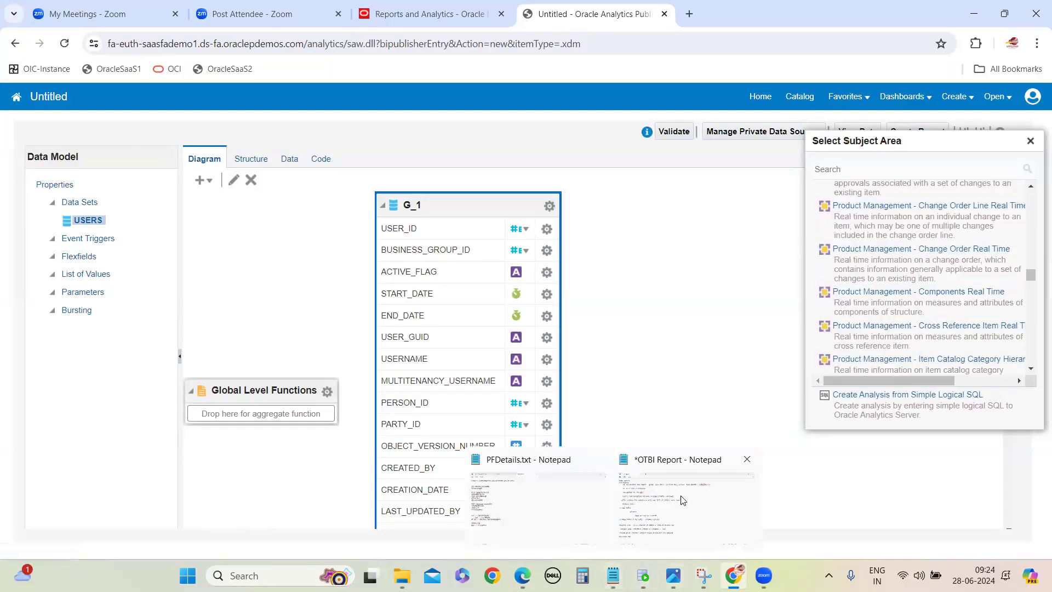
{"action": "left_click", "coordinate": [685, 493]}
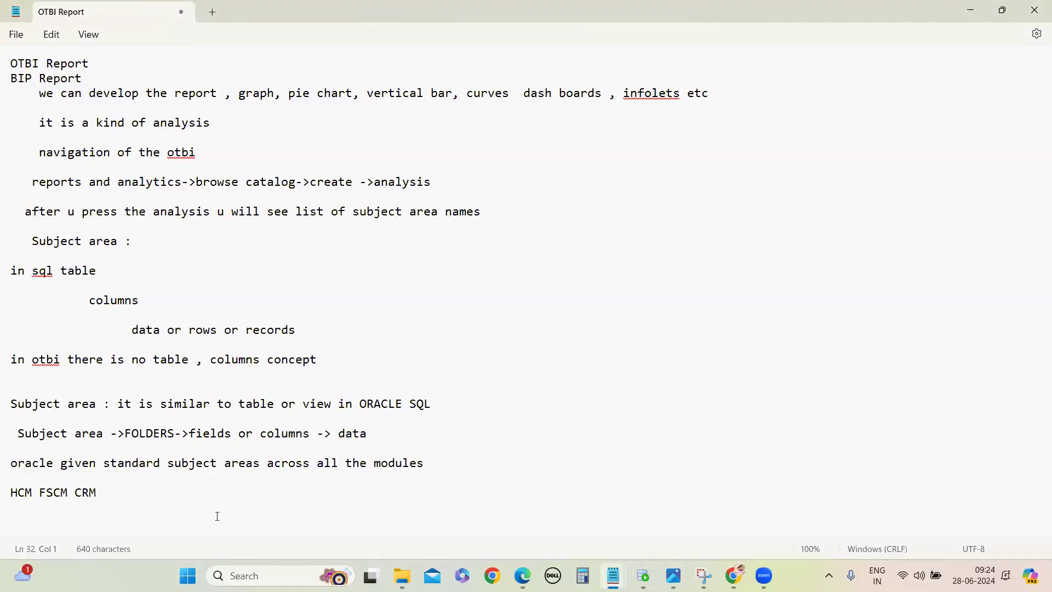
{"action": "left_click_drag", "start_coordinate": [10, 399], "coordinate": [145, 493]}
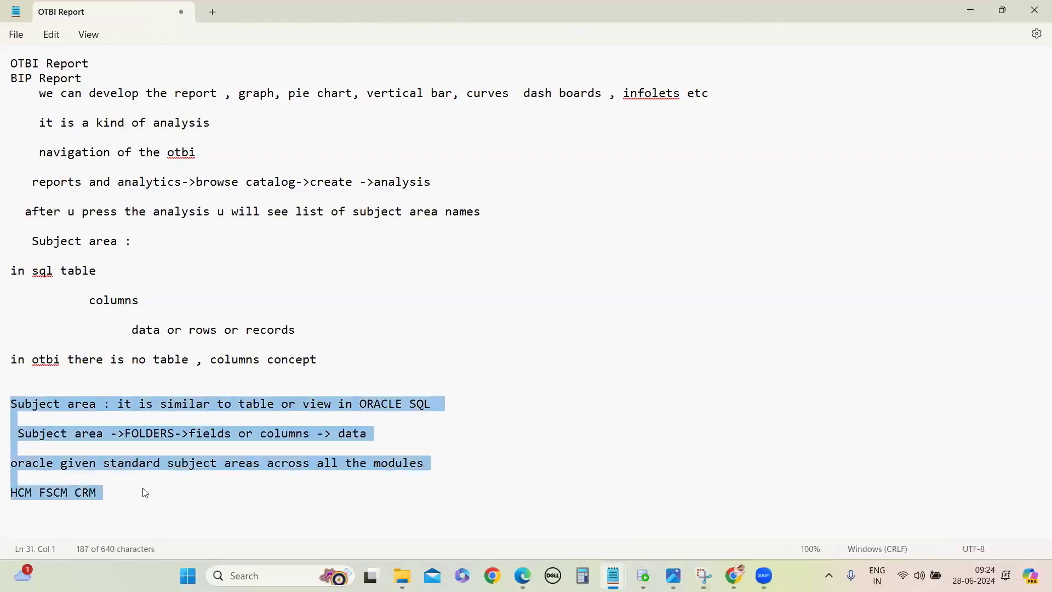
{"action": "left_click", "coordinate": [146, 493]}
{"action": "key", "text": "Return"}
{"action": "key", "text": "Return"}
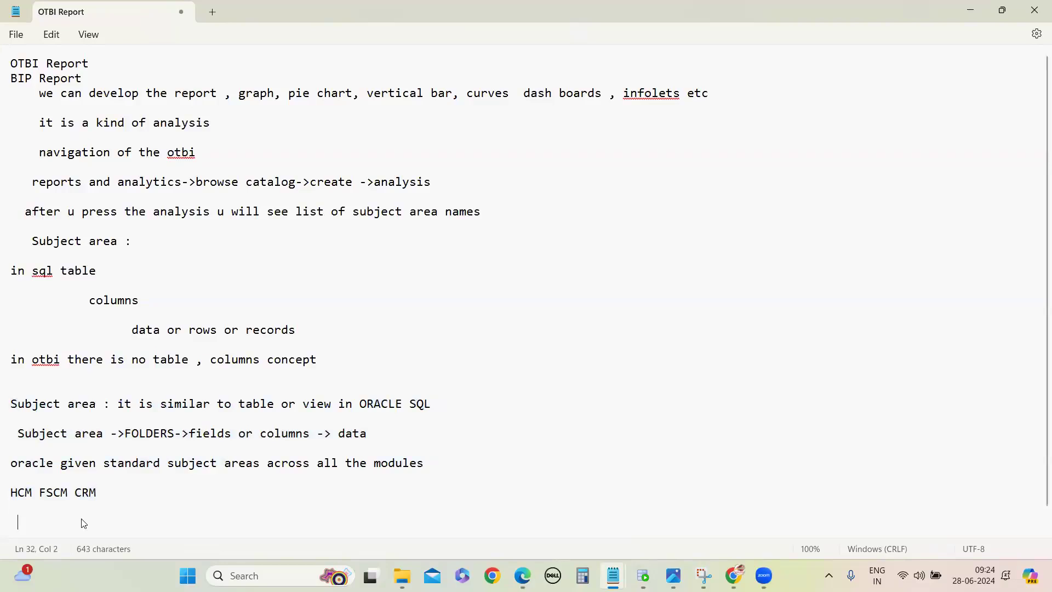
Step: Insert a spaced-out line "TABLE OR VIEW COLUMNS DATA" between the Subject area definition and its hierarchy line
{"action": "left_click", "coordinate": [449, 413]}
{"action": "key", "text": "Return"}
{"action": "type", "text": "TAB"}
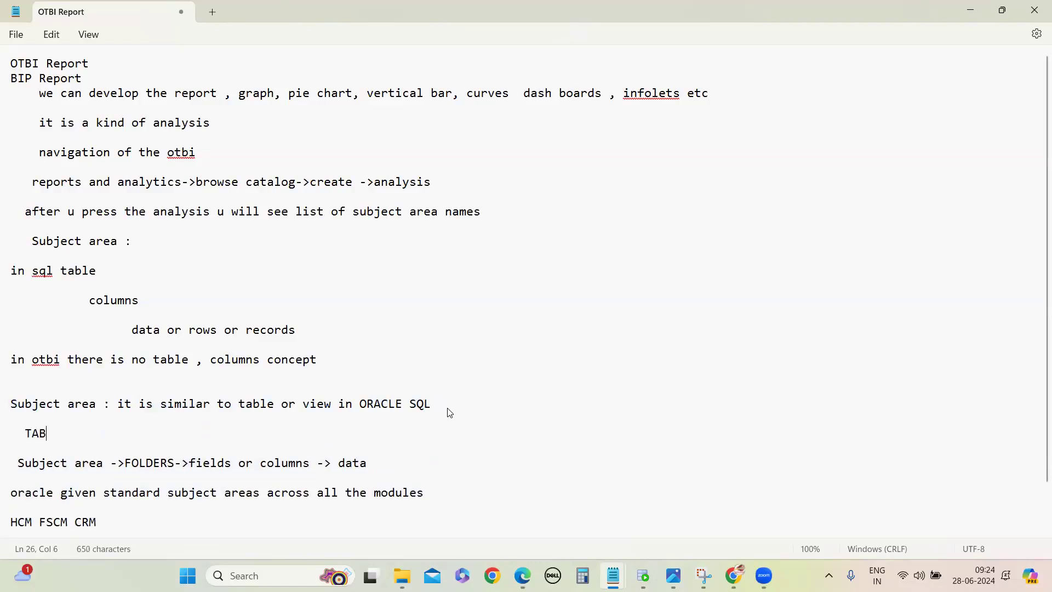
{"action": "type", "text": "LE OR VIEW  "}
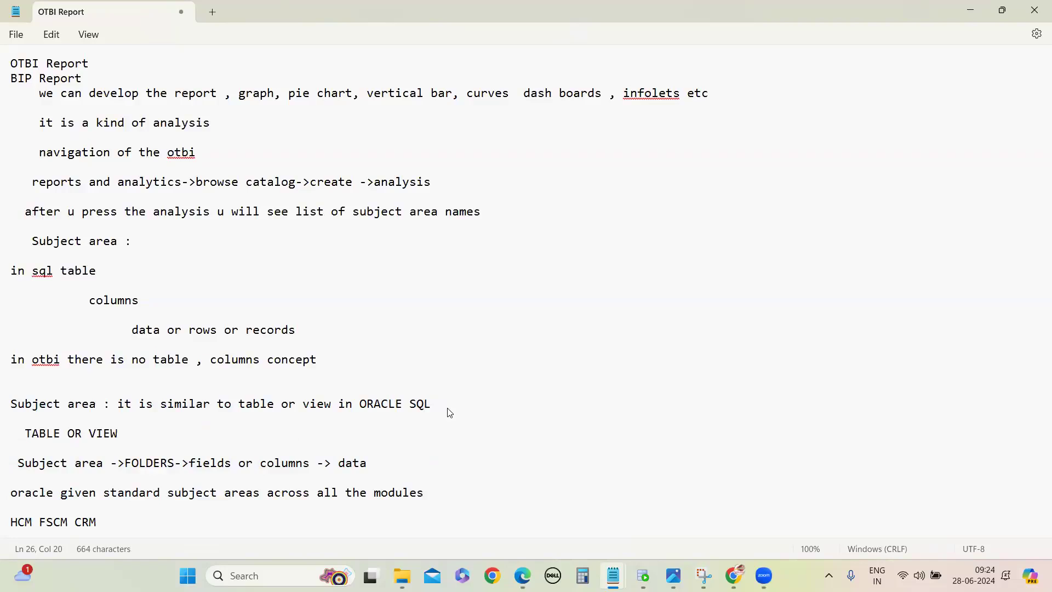
{"action": "type", "text": "        COLUMNS                  DATA"}
Step: Prefix the TABLE OR VIEW line with "sql" and the hierarchy line with "otbi", and add a blank line at the end of the notes
{"action": "left_click", "coordinate": [21, 435]}
{"action": "type", "text": "sql"}
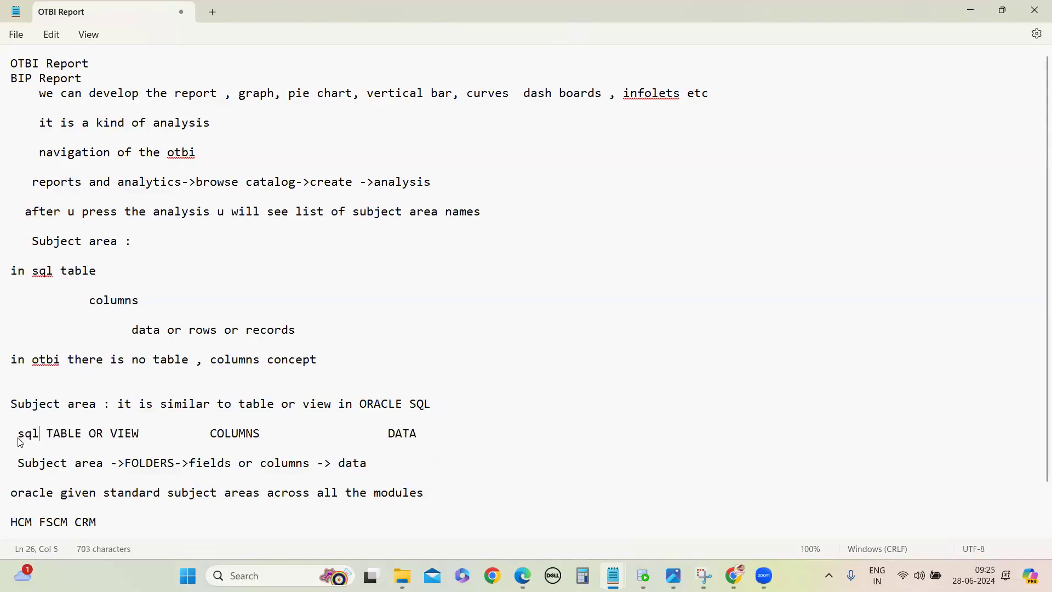
{"action": "left_click", "coordinate": [15, 463]}
{"action": "type", "text": "otbi"}
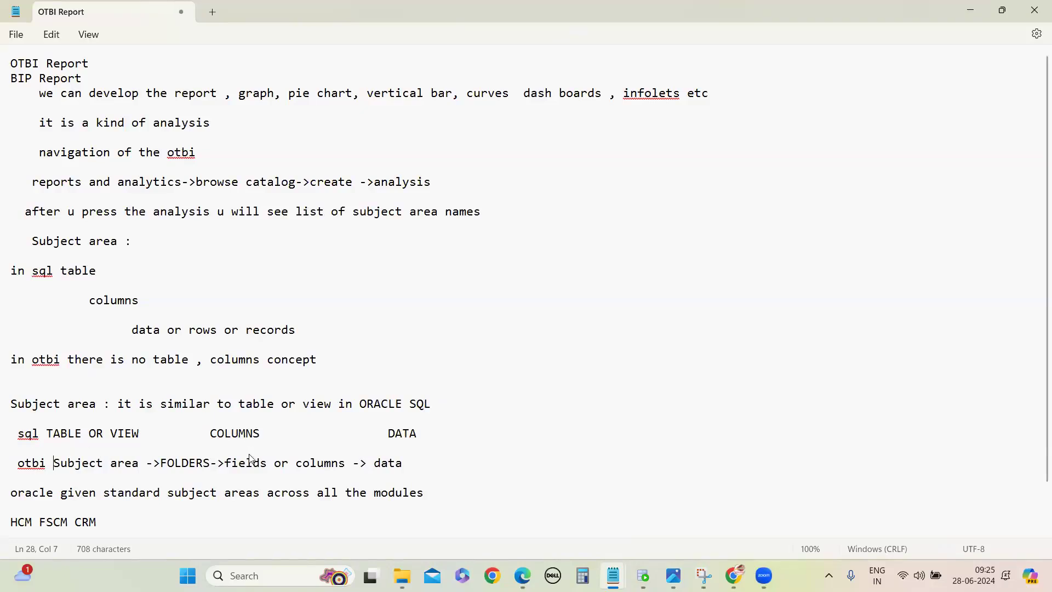
{"action": "scroll", "coordinate": [251, 459], "scroll_direction": "down", "scroll_amount": 1}
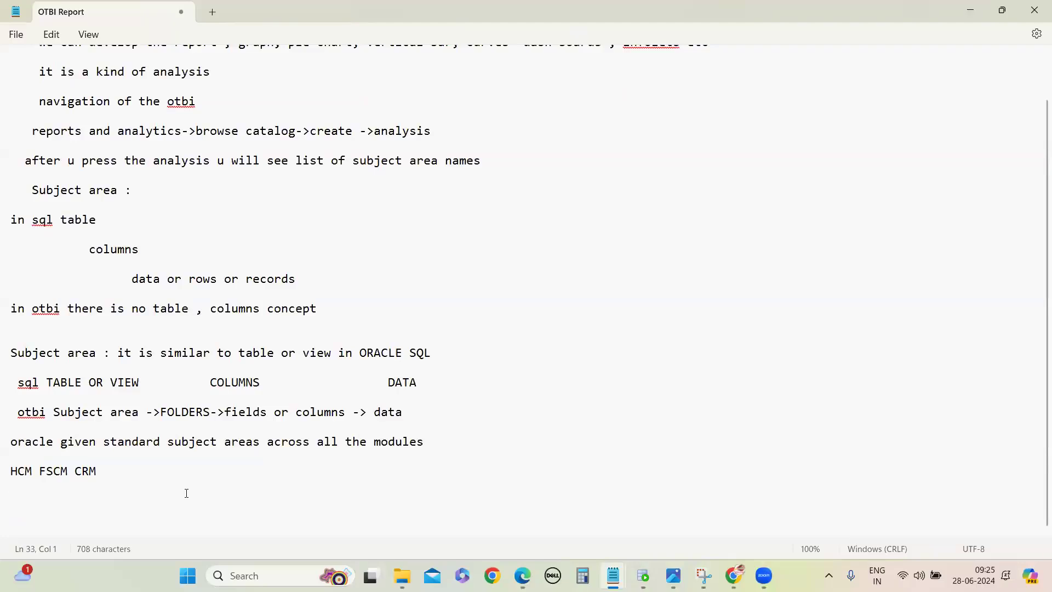
{"action": "key", "text": "Return"}
Step: In Chrome, open a new analysis on "Payables Invoices - Transactions Real Time", leaving the unsaved data model, and widen the Subject Areas pane
{"action": "mouse_move", "coordinate": [735, 576]}
{"action": "left_click", "coordinate": [734, 511]}
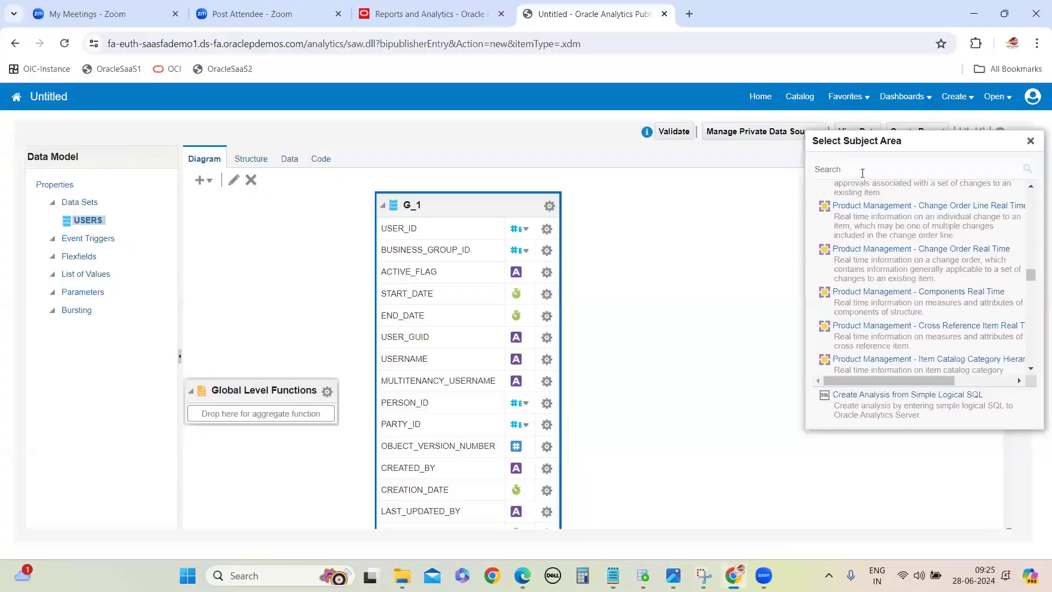
{"action": "scroll", "coordinate": [922, 256], "scroll_direction": "up", "scroll_amount": 6}
{"action": "scroll", "coordinate": [921, 266], "scroll_direction": "down", "scroll_amount": 6}
{"action": "scroll", "coordinate": [921, 267], "scroll_direction": "down", "scroll_amount": 10}
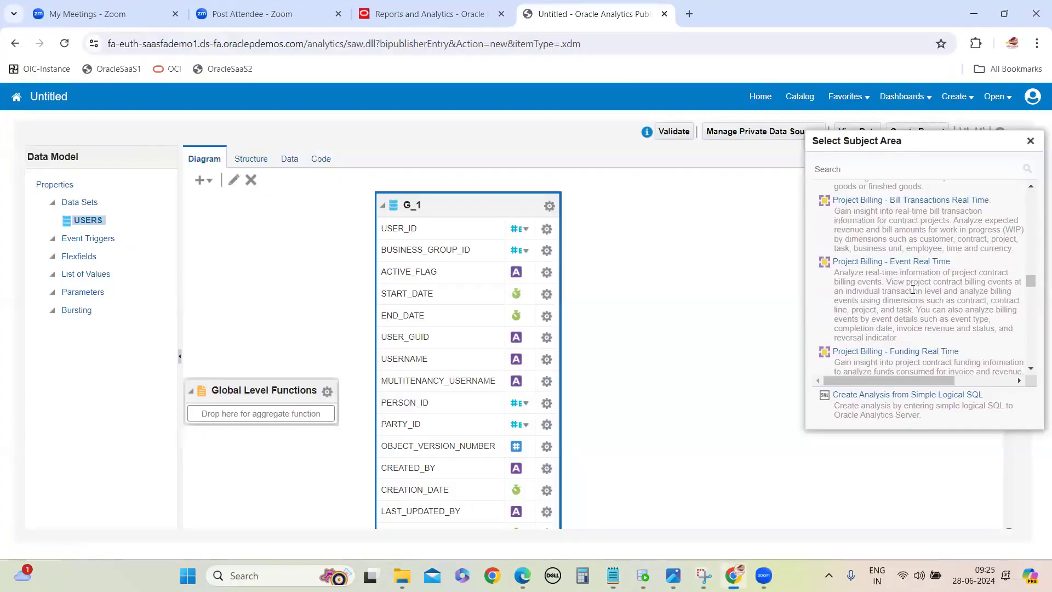
{"action": "scroll", "coordinate": [915, 283], "scroll_direction": "up", "scroll_amount": 12}
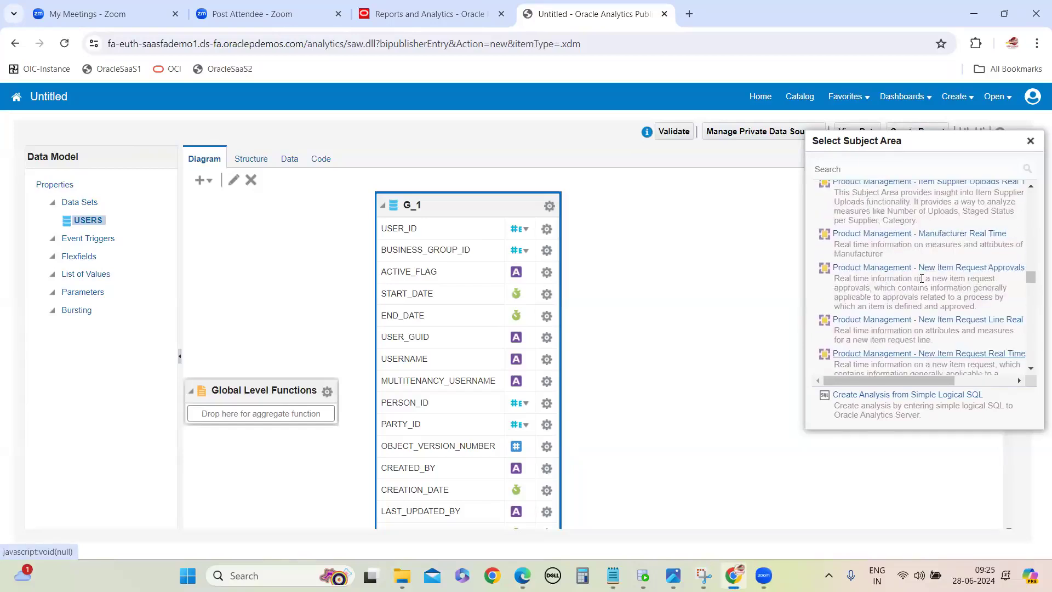
{"action": "scroll", "coordinate": [922, 279], "scroll_direction": "up", "scroll_amount": 8}
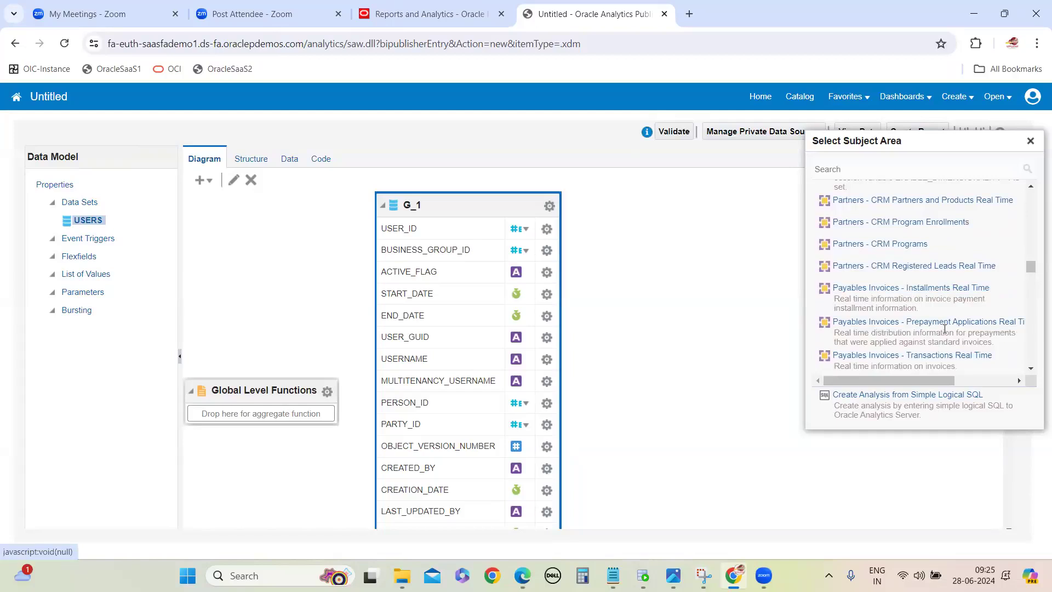
{"action": "scroll", "coordinate": [932, 310], "scroll_direction": "down", "scroll_amount": 1}
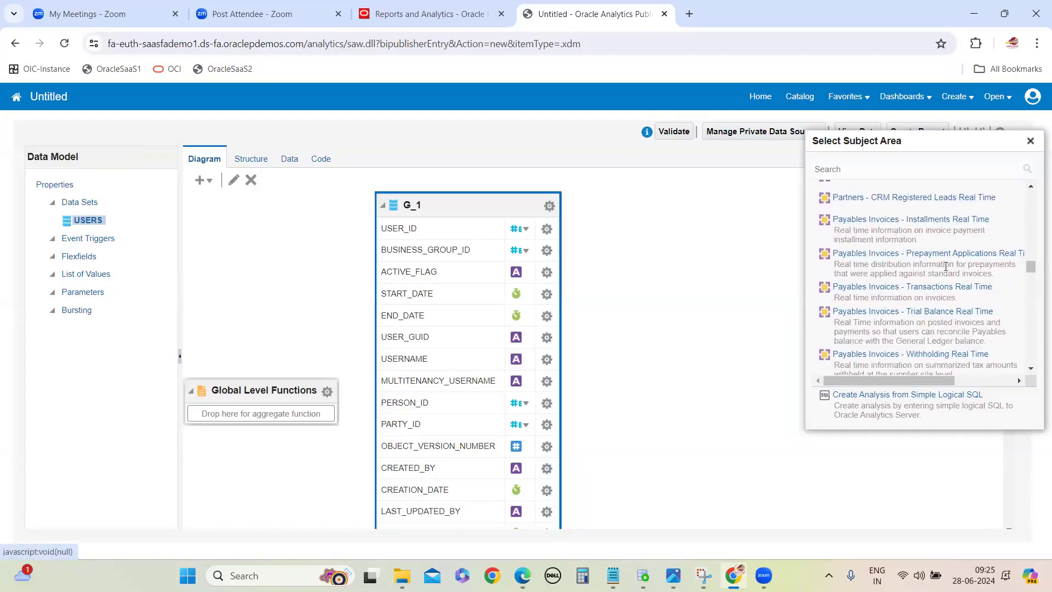
{"action": "left_click", "coordinate": [907, 286]}
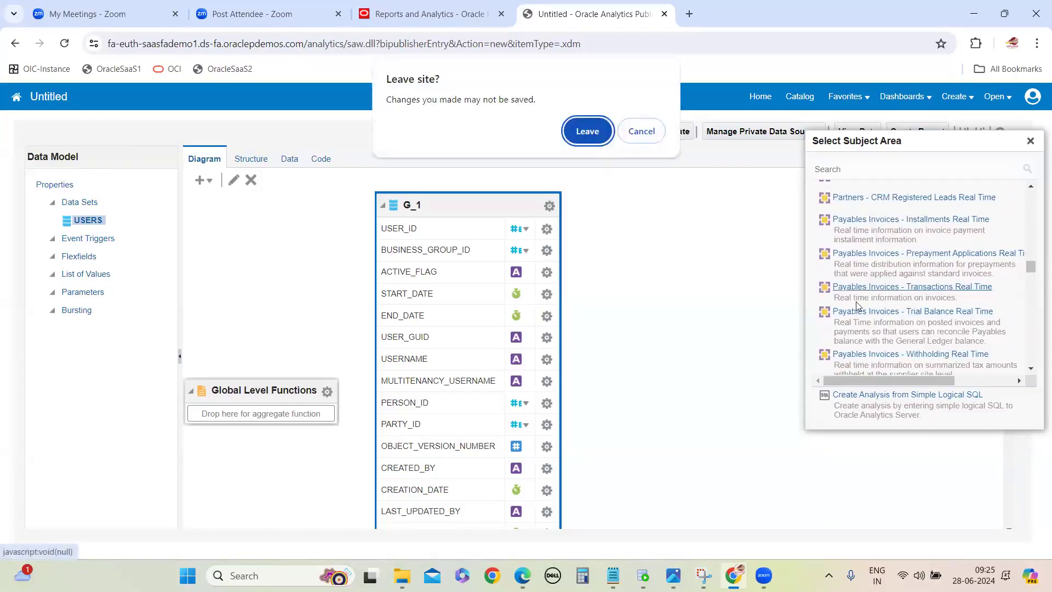
{"action": "key", "text": "Return"}
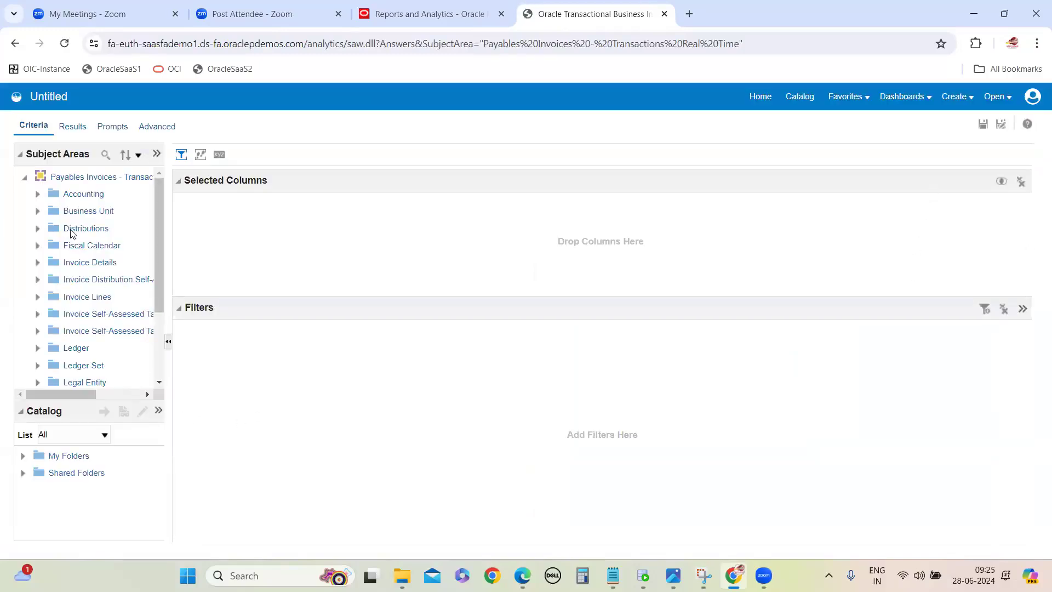
{"action": "left_click_drag", "start_coordinate": [169, 237], "coordinate": [212, 236]}
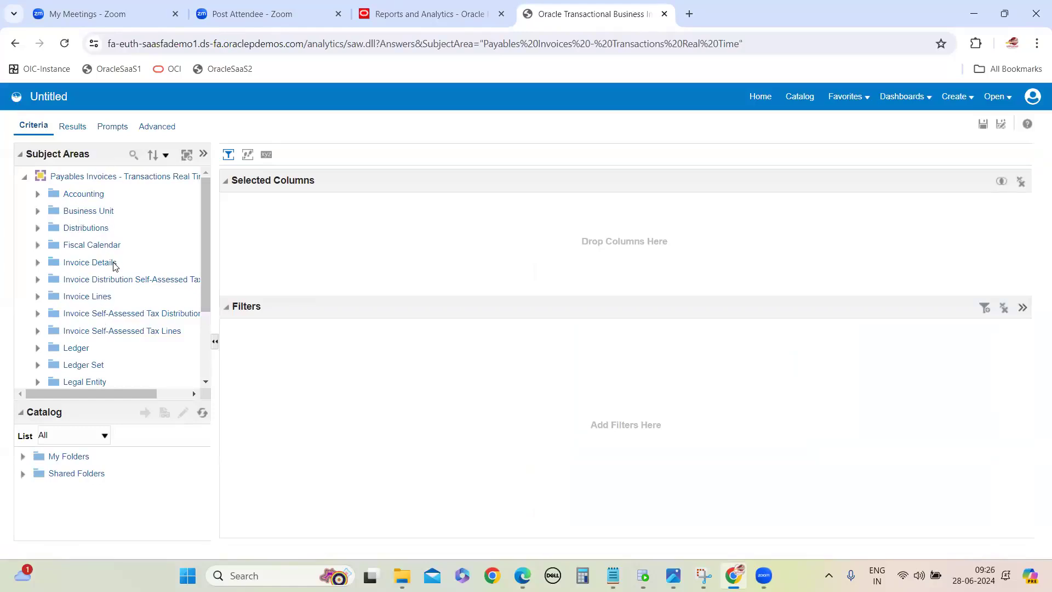
Step: Switch to the OTBI Report notes and add the line "folders are devided into two types" below the HCM FSCM CRM line
{"action": "mouse_move", "coordinate": [115, 267]}
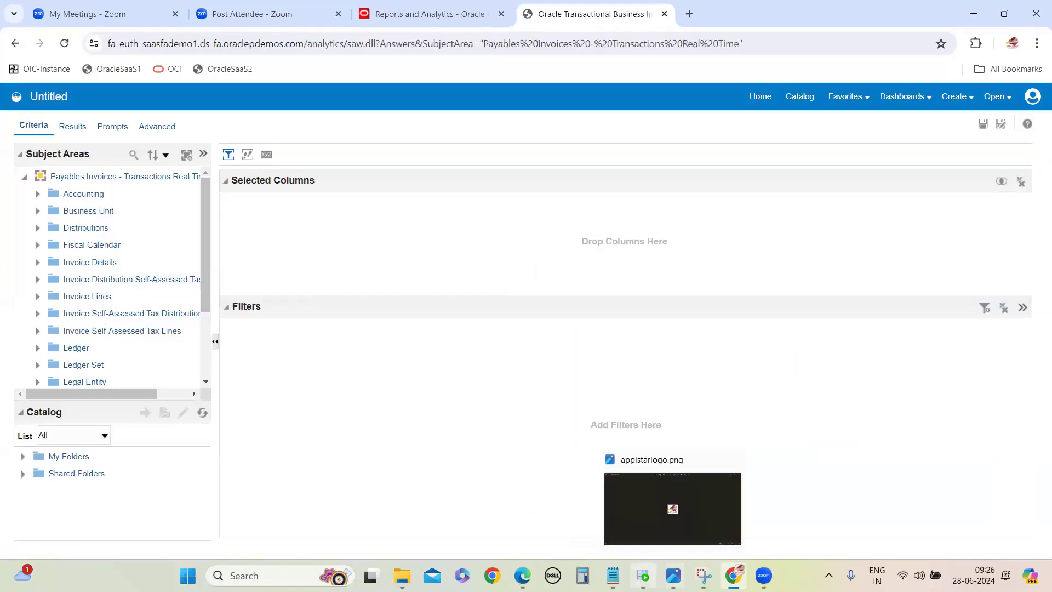
{"action": "mouse_move", "coordinate": [613, 575]}
{"action": "left_click", "coordinate": [667, 514]}
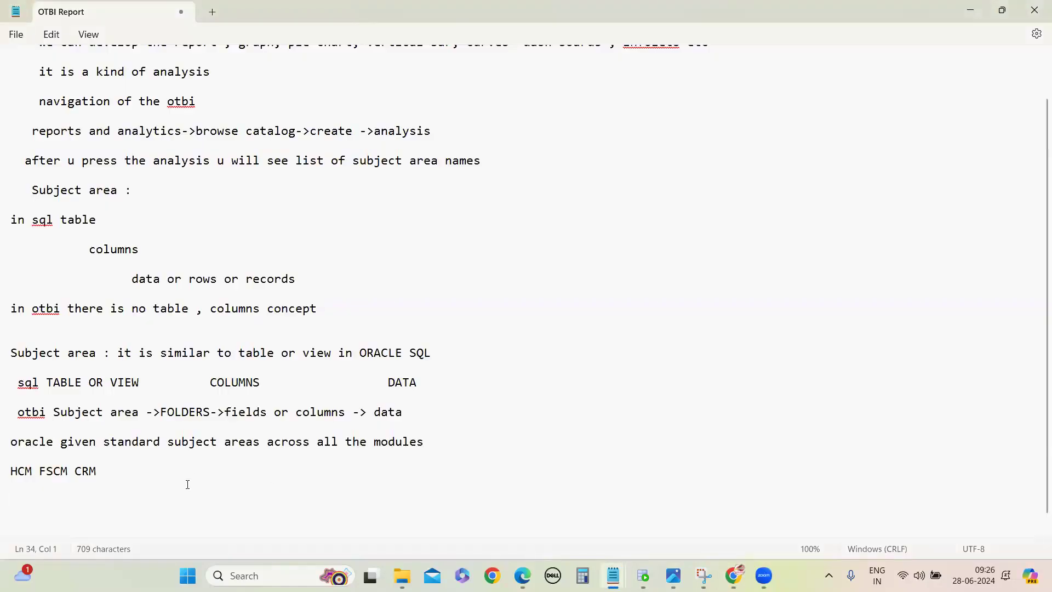
{"action": "type", "text": "folders a"}
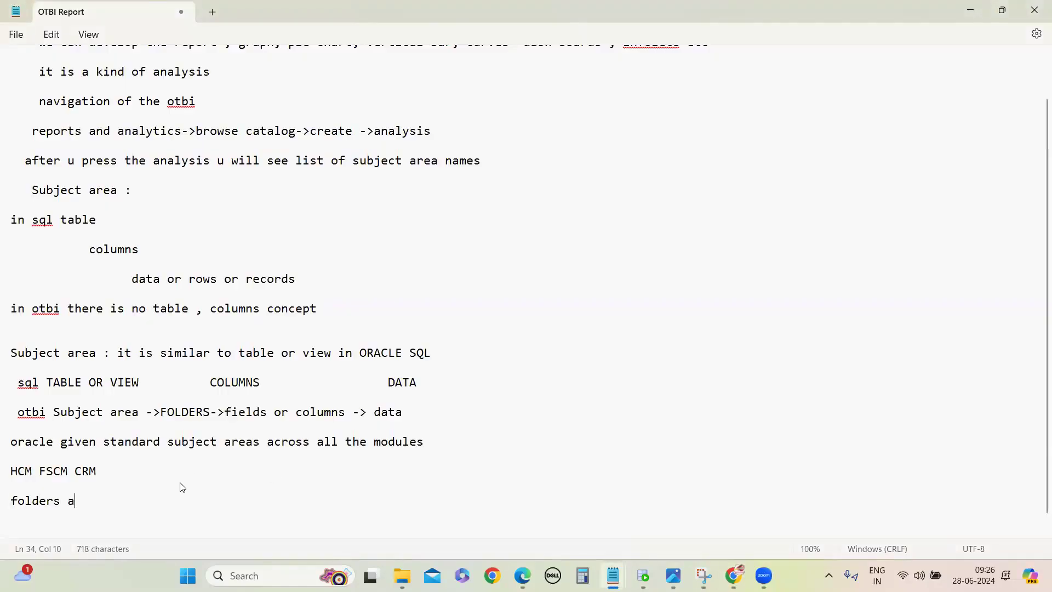
{"action": "type", "text": "re devided in"}
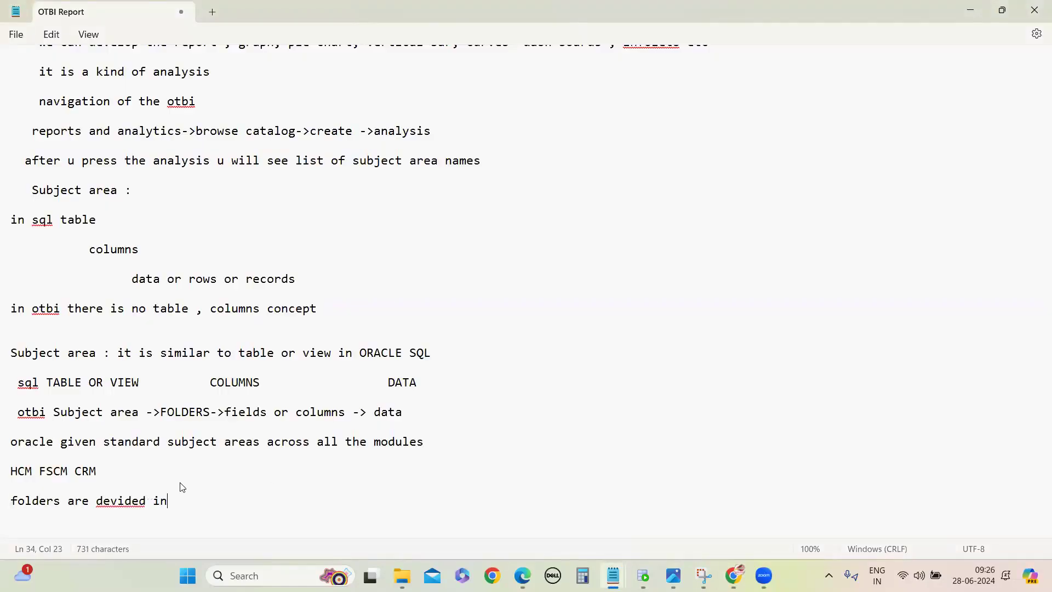
{"action": "type", "text": "to two types"}
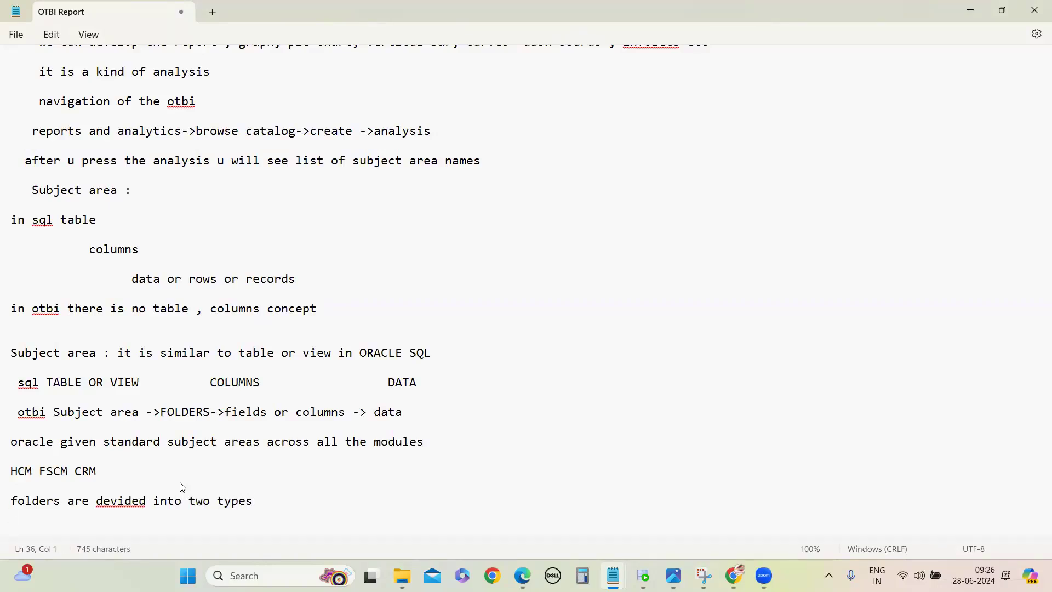
{"action": "type", "text": "  a)dimensional folder"}
Step: List "a)dimensional folder" and "b)fact folders" below the folder types line, and correct "devided" to "divided"
{"action": "key", "text": "Return"}
{"action": "key", "text": "Return"}
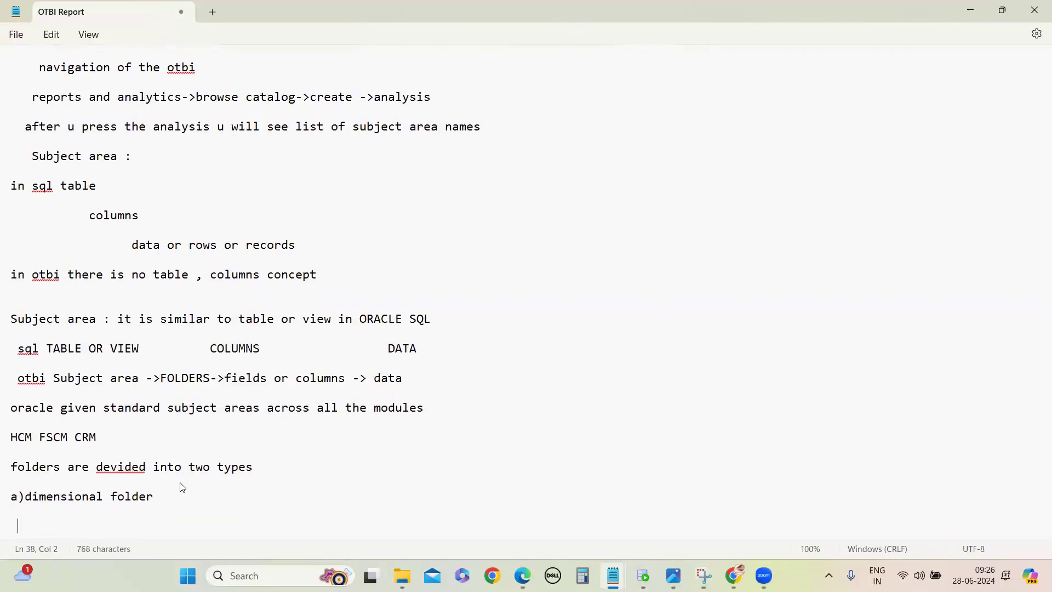
{"action": "type", "text": "b)"}
{"action": "type", "text": "fact folders"}
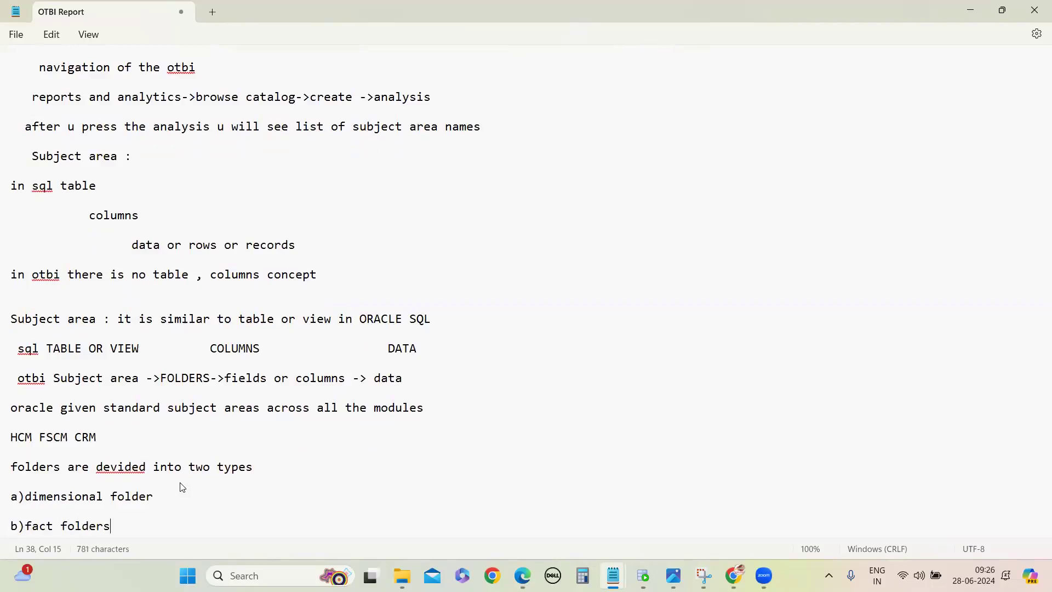
{"action": "key", "text": "Return"}
{"action": "key", "text": "Return"}
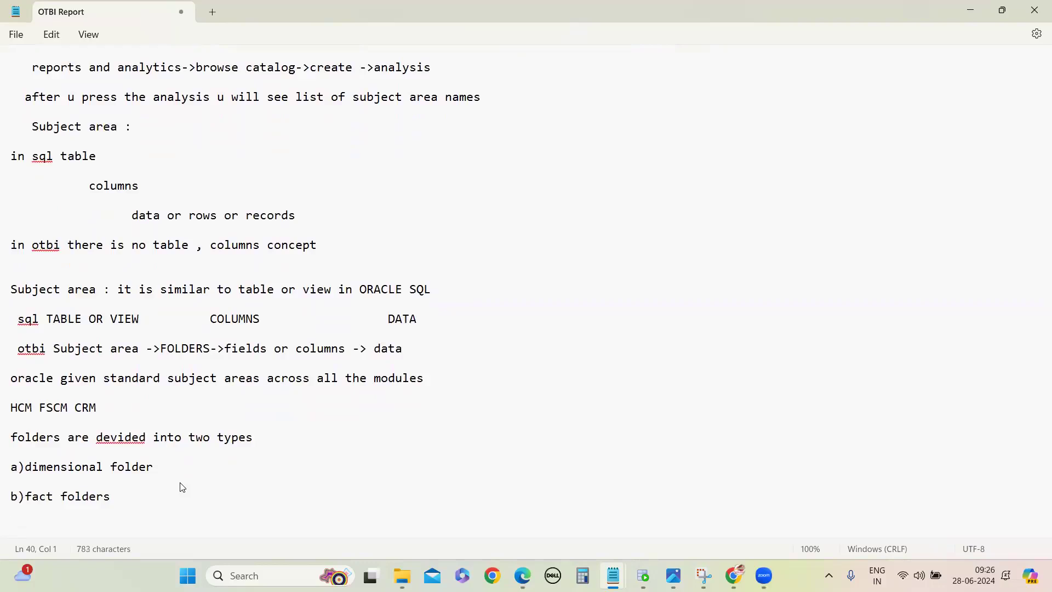
{"action": "left_click", "coordinate": [109, 443]}
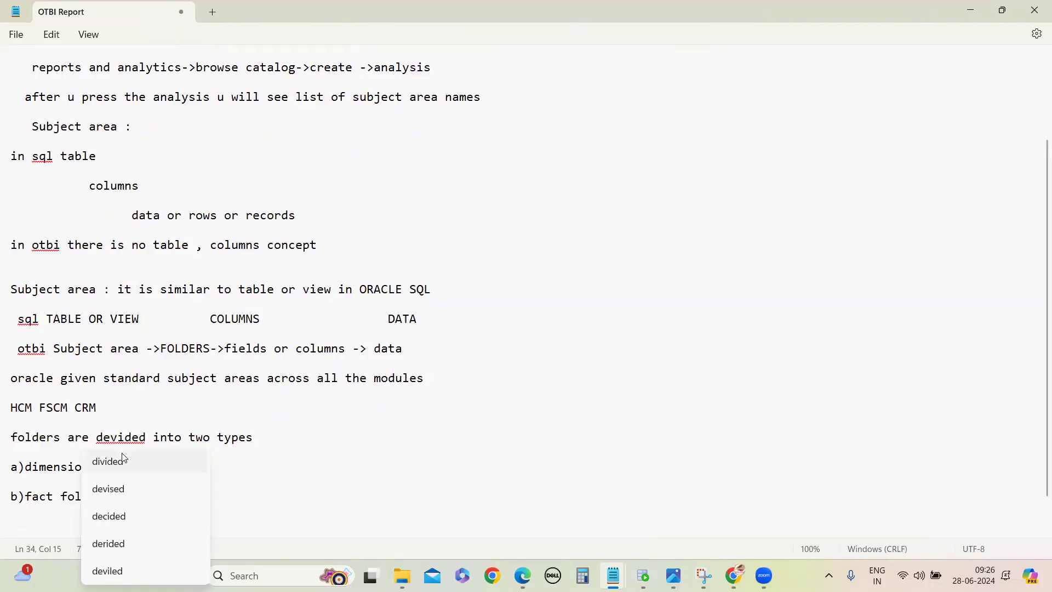
{"action": "left_click", "coordinate": [122, 456]}
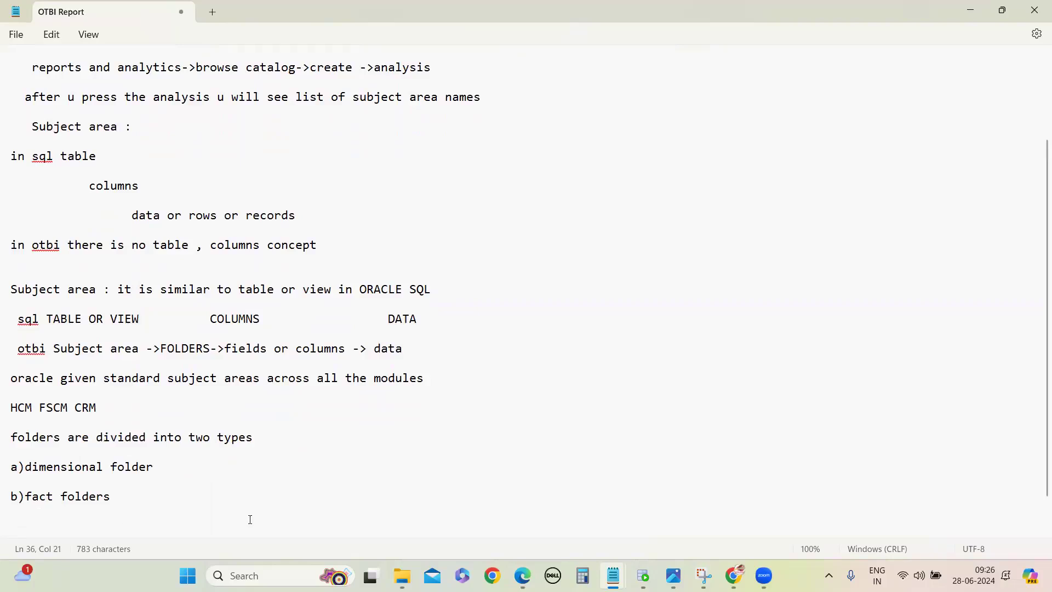
Step: Switch to the Payables Invoices analysis in Chrome and widen the Subject Areas pane, briefly rechecking the OTBI Report notes
{"action": "left_click", "coordinate": [733, 500]}
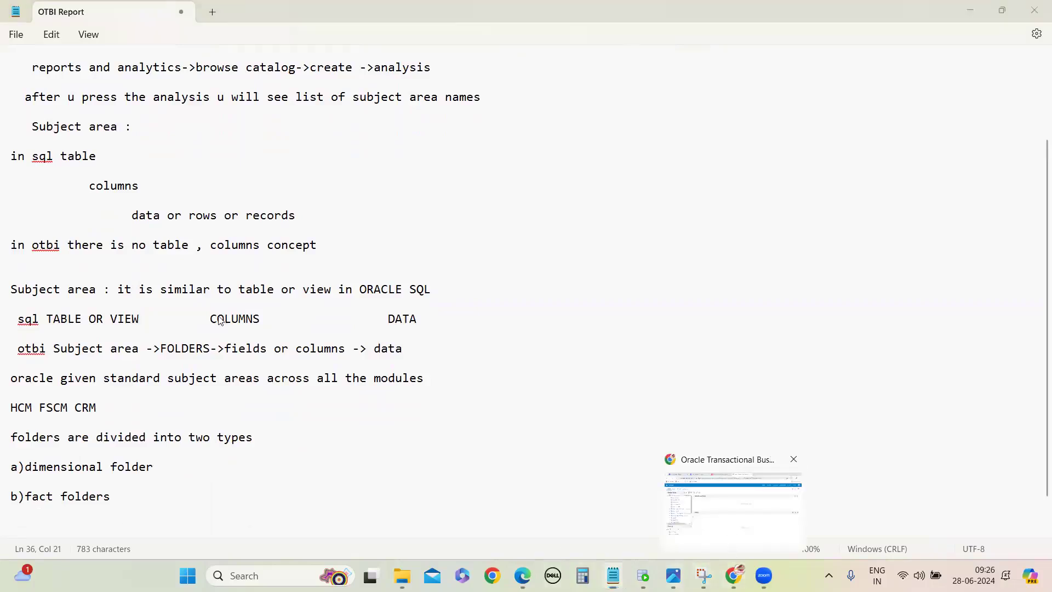
{"action": "scroll", "coordinate": [101, 214], "scroll_direction": "down", "scroll_amount": 3}
{"action": "scroll", "coordinate": [100, 252], "scroll_direction": "up", "scroll_amount": 3}
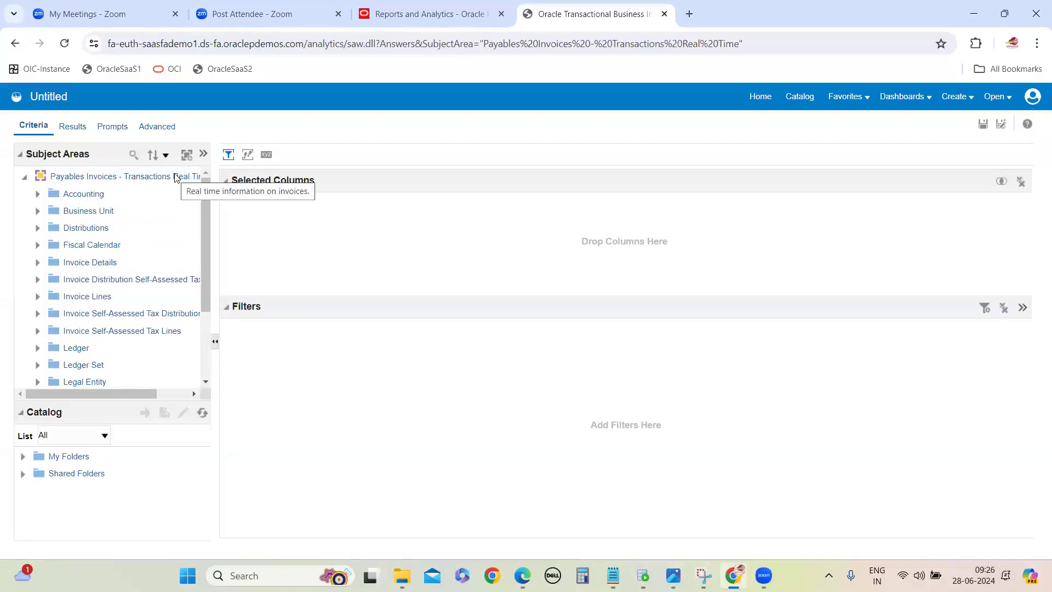
{"action": "left_click_drag", "start_coordinate": [218, 211], "coordinate": [262, 216]}
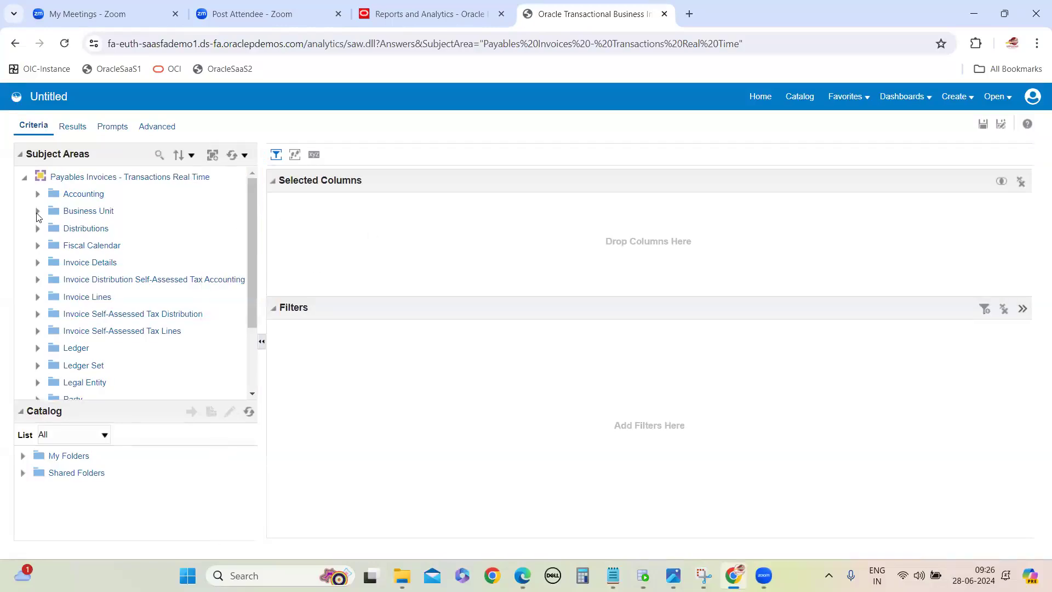
{"action": "mouse_move", "coordinate": [613, 575]}
{"action": "left_click", "coordinate": [685, 483]}
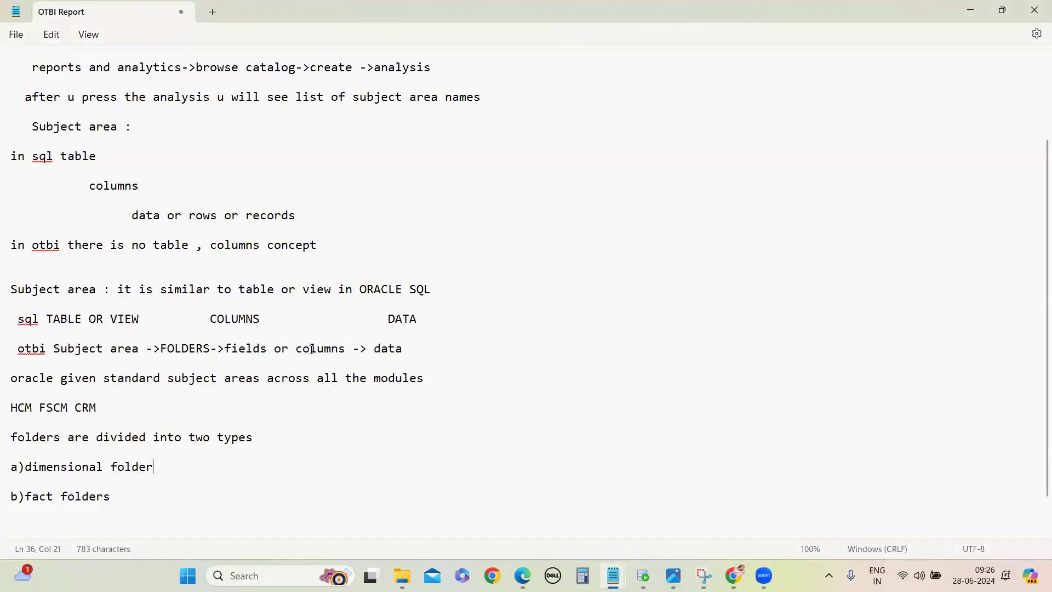
{"action": "key", "text": "alt+Tab"}
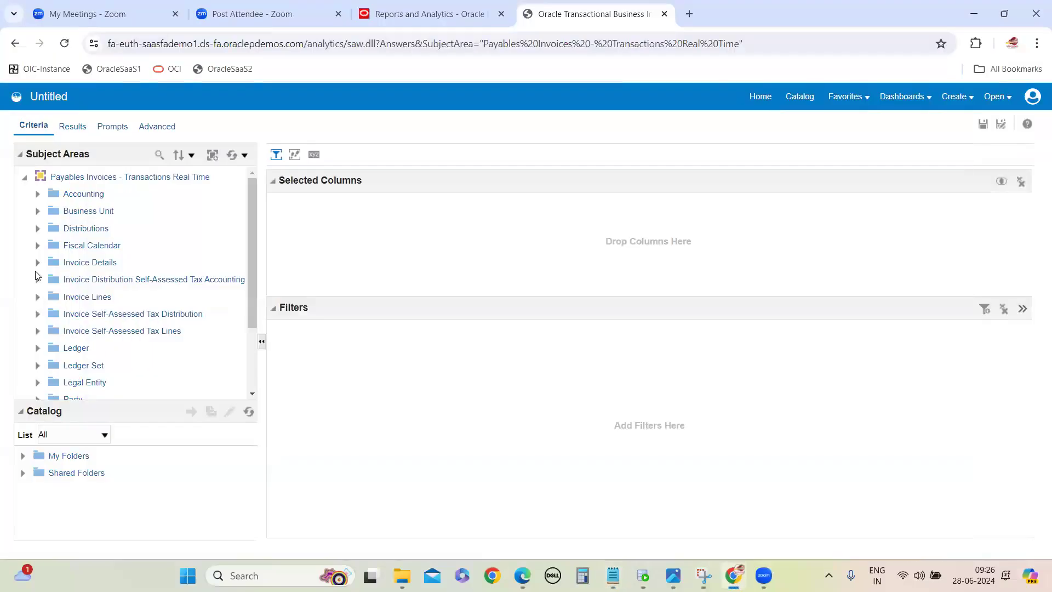
Step: Expand the Invoice Details folder and its General Information subfolder, and look through the columns inside
{"action": "left_click", "coordinate": [38, 263]}
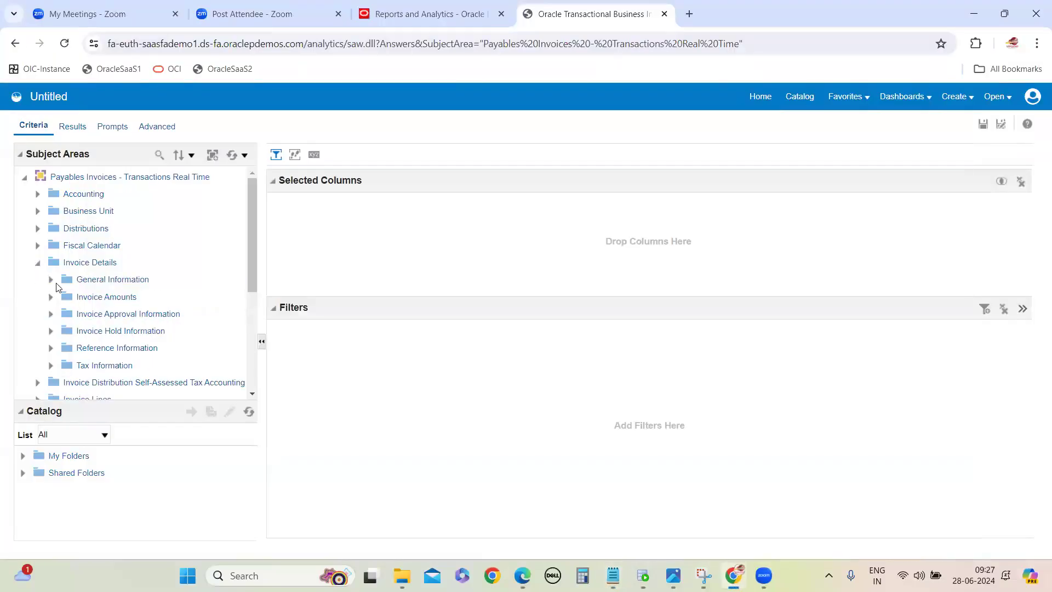
{"action": "left_click", "coordinate": [50, 280]}
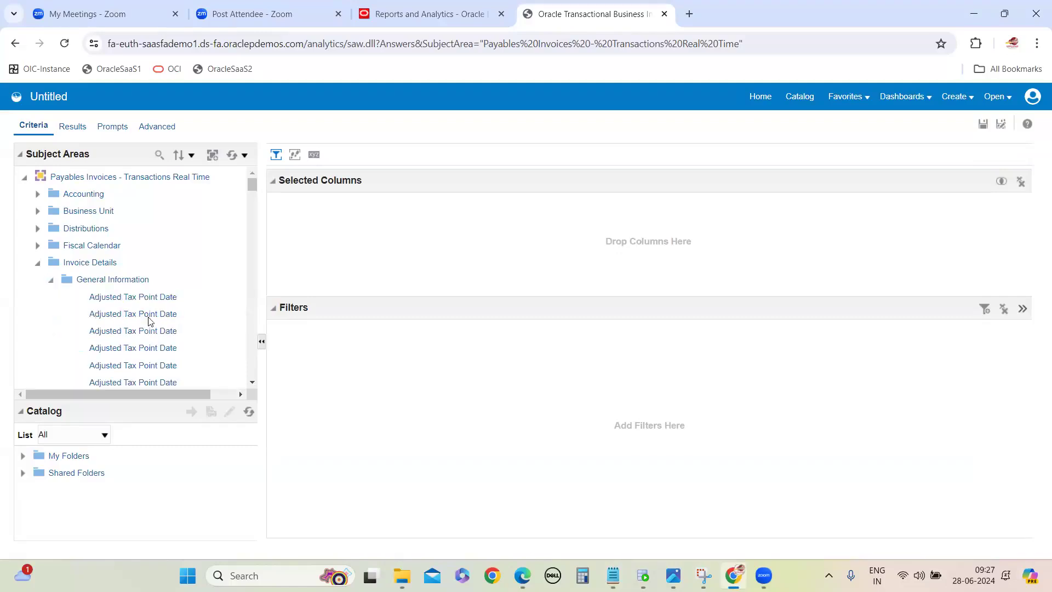
{"action": "scroll", "coordinate": [123, 268], "scroll_direction": "down", "scroll_amount": 15}
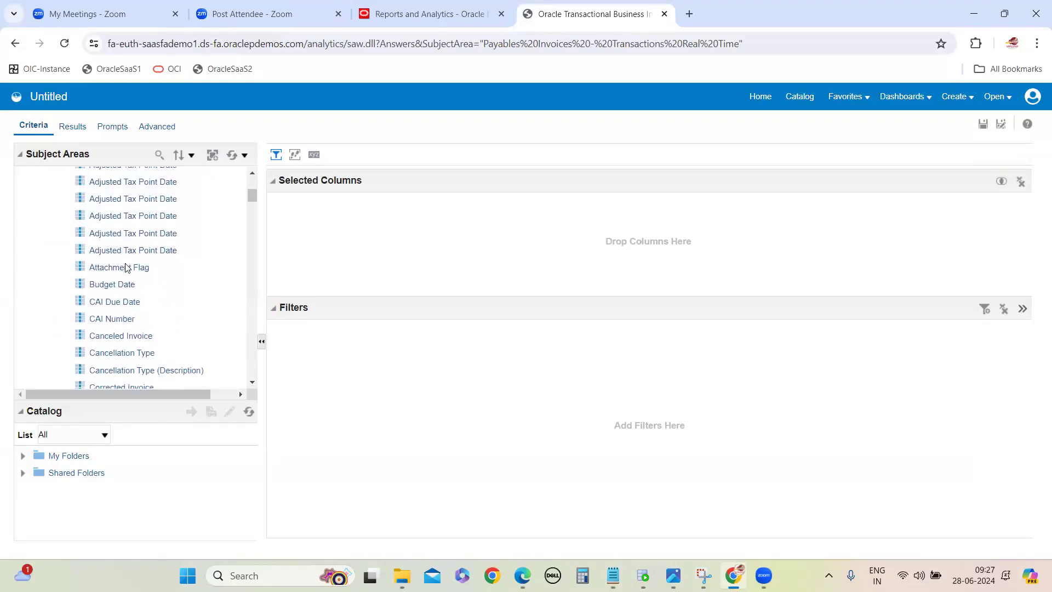
{"action": "scroll", "coordinate": [124, 269], "scroll_direction": "up", "scroll_amount": 15}
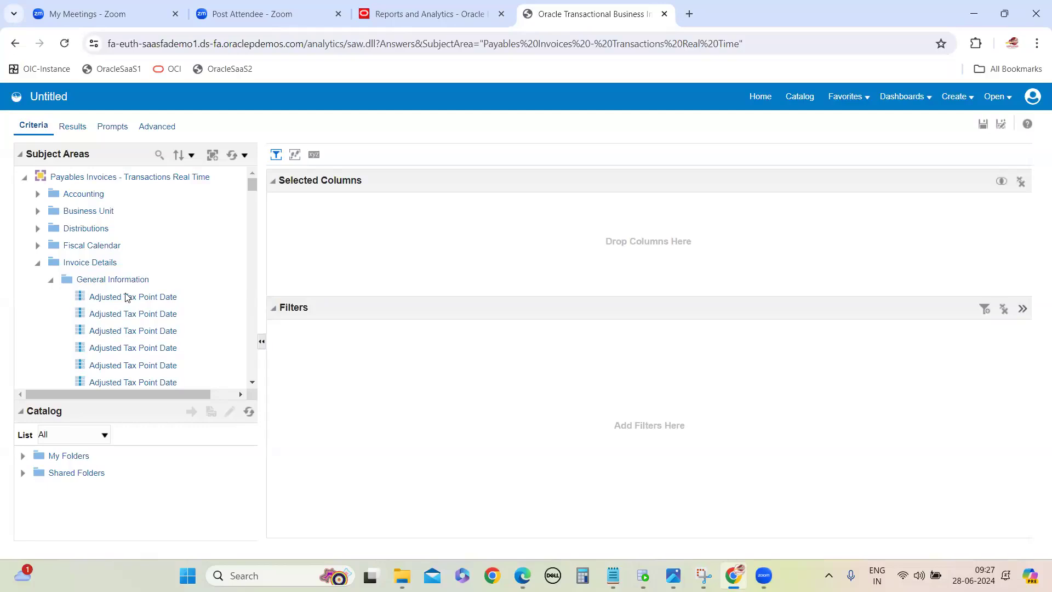
{"action": "scroll", "coordinate": [109, 313], "scroll_direction": "down", "scroll_amount": 15}
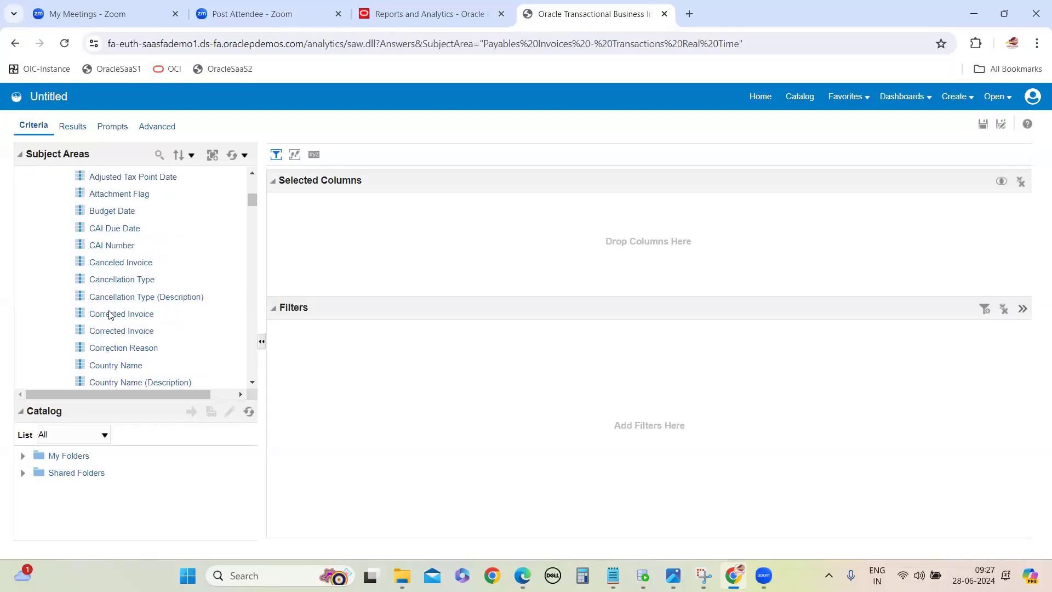
{"action": "scroll", "coordinate": [110, 314], "scroll_direction": "down", "scroll_amount": 20}
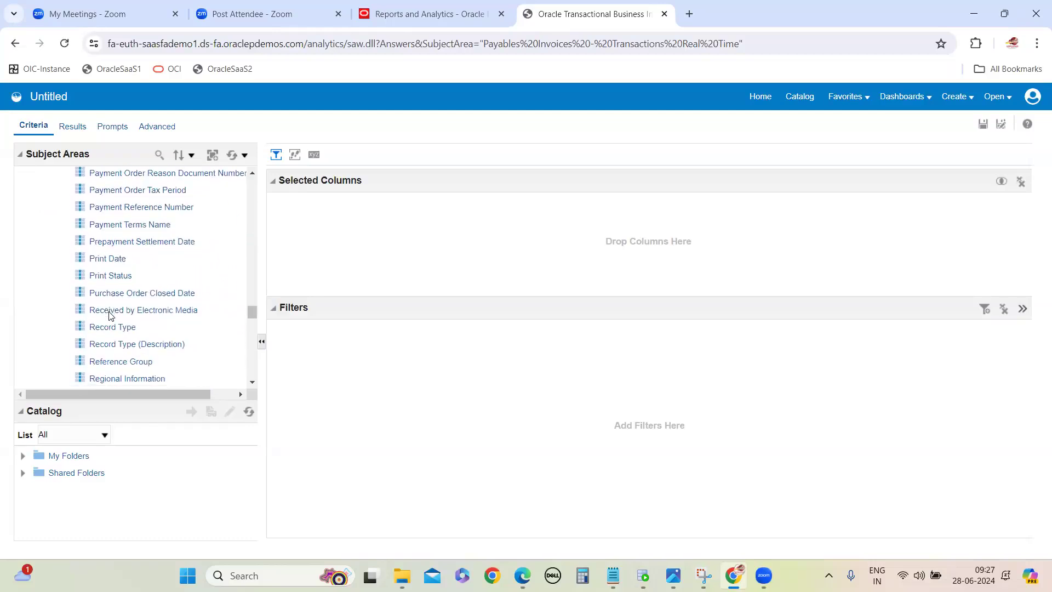
{"action": "scroll", "coordinate": [110, 314], "scroll_direction": "up", "scroll_amount": 4}
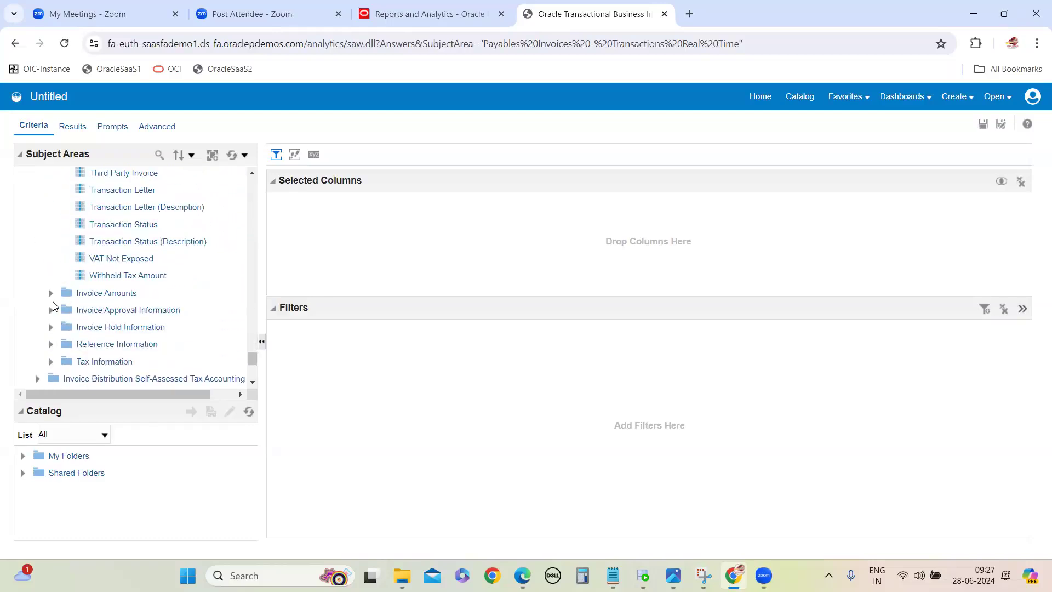
Step: Examine the Invoice Amounts subfolder, comparing the icons of its amount columns with those of its currency columns
{"action": "scroll", "coordinate": [155, 305], "scroll_direction": "down", "scroll_amount": 4}
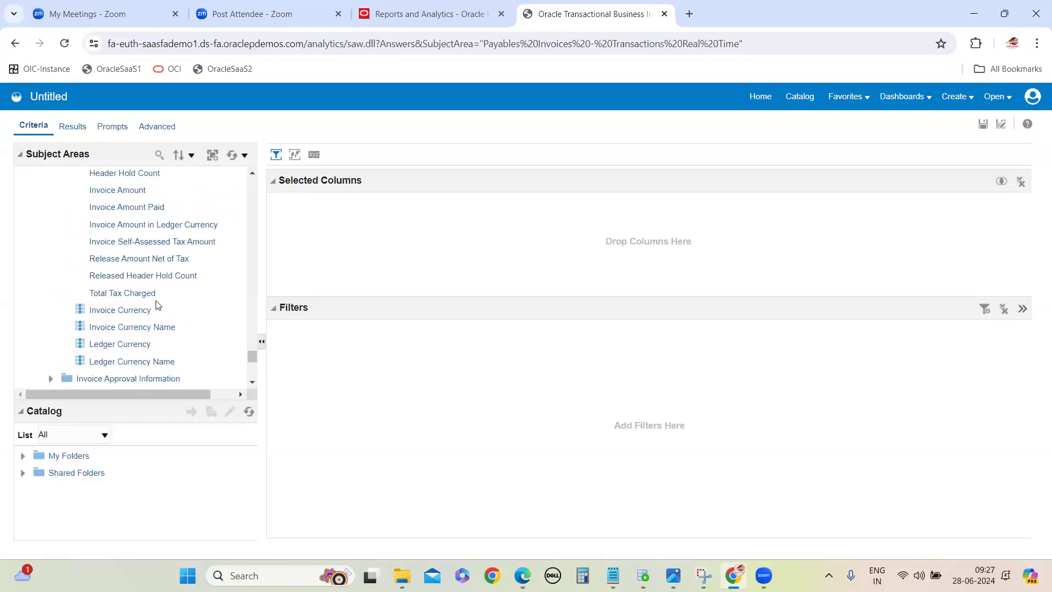
{"action": "scroll", "coordinate": [81, 243], "scroll_direction": "up", "scroll_amount": 1}
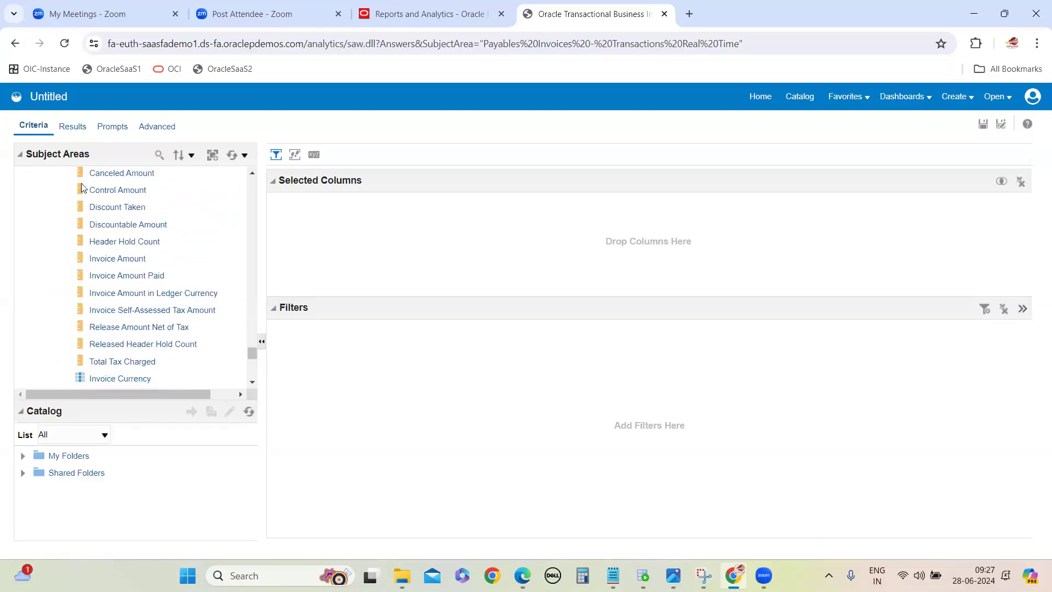
{"action": "scroll", "coordinate": [83, 243], "scroll_direction": "down", "scroll_amount": 4}
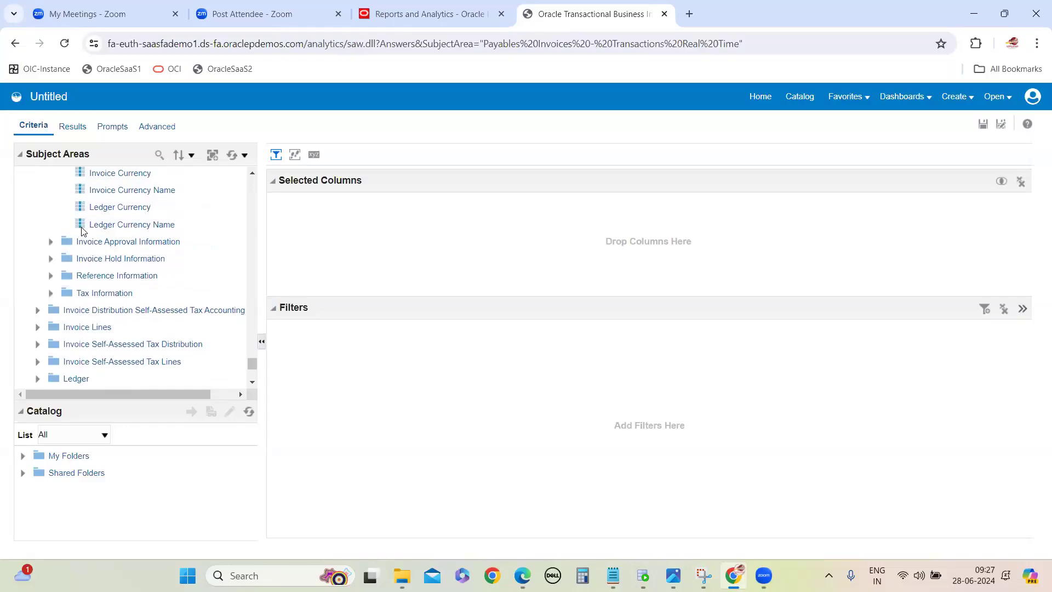
{"action": "scroll", "coordinate": [77, 225], "scroll_direction": "up", "scroll_amount": 5}
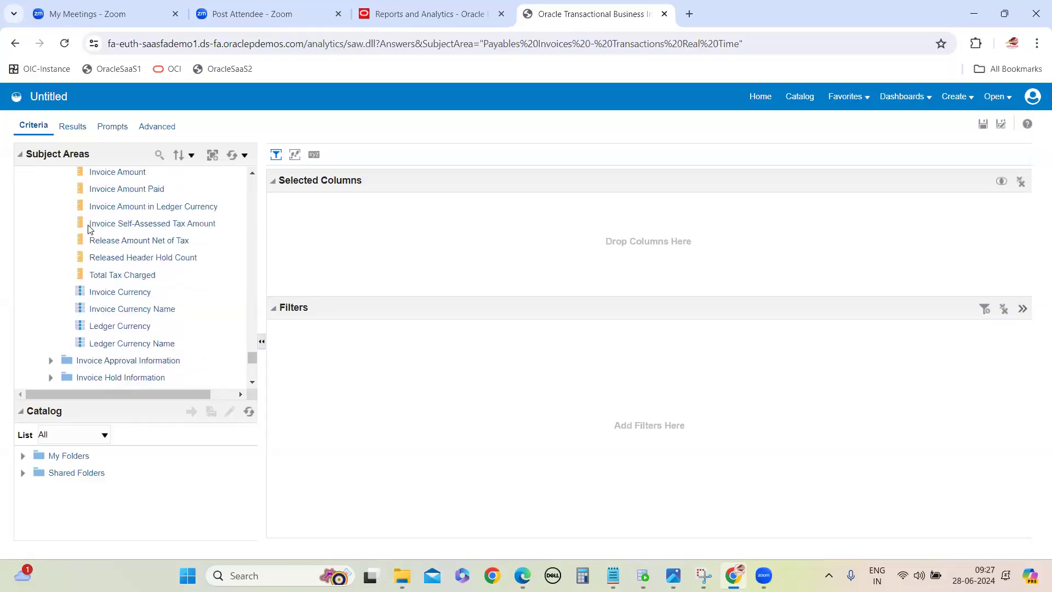
{"action": "scroll", "coordinate": [82, 329], "scroll_direction": "down", "scroll_amount": 8}
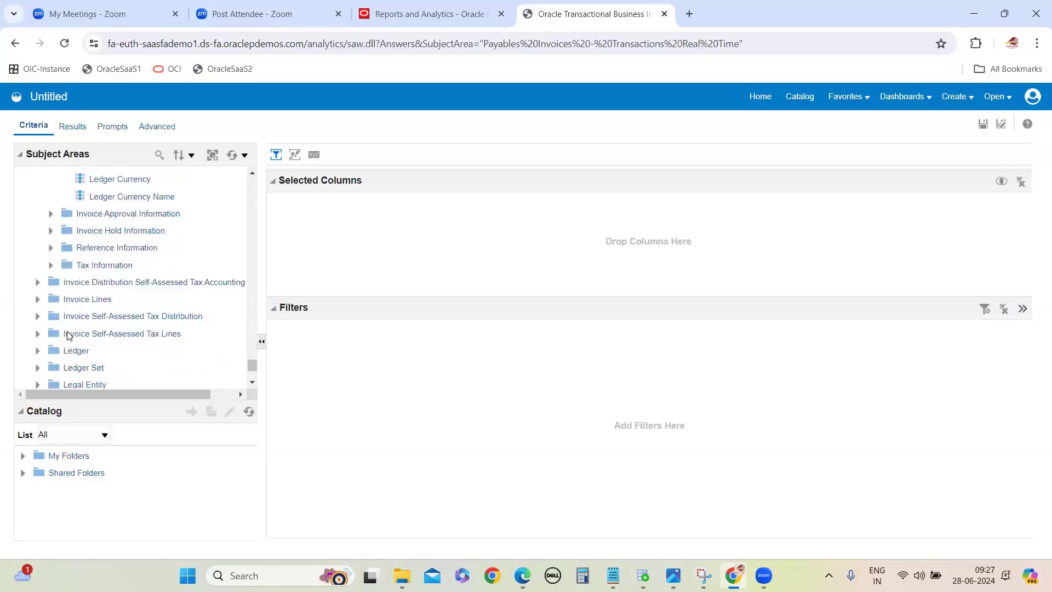
{"action": "scroll", "coordinate": [68, 262], "scroll_direction": "up", "scroll_amount": 4}
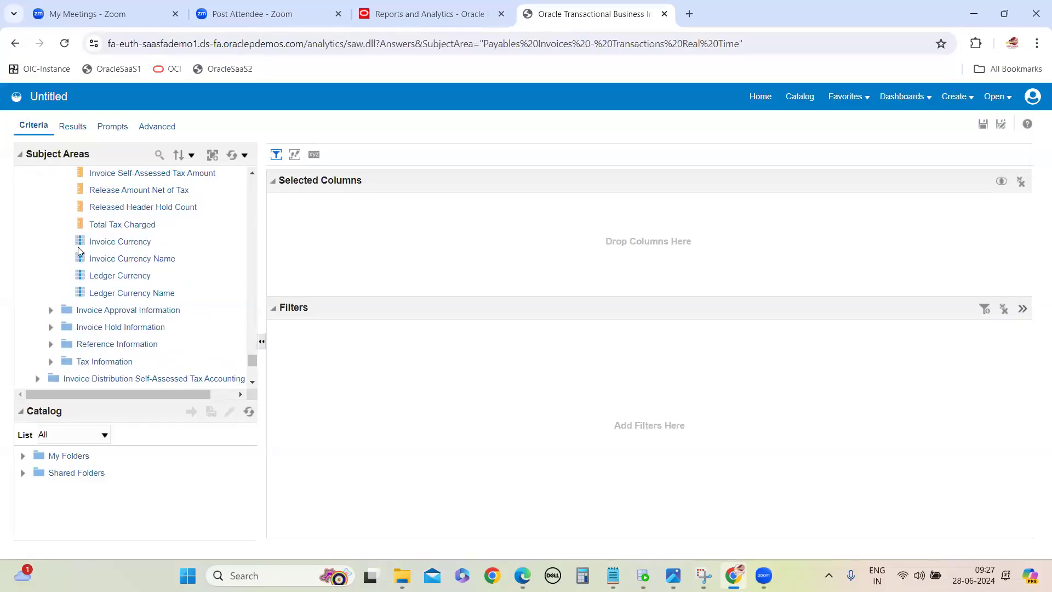
{"action": "scroll", "coordinate": [115, 307], "scroll_direction": "up", "scroll_amount": 8}
{"action": "scroll", "coordinate": [121, 347], "scroll_direction": "down", "scroll_amount": 2}
{"action": "scroll", "coordinate": [120, 347], "scroll_direction": "down", "scroll_amount": 5}
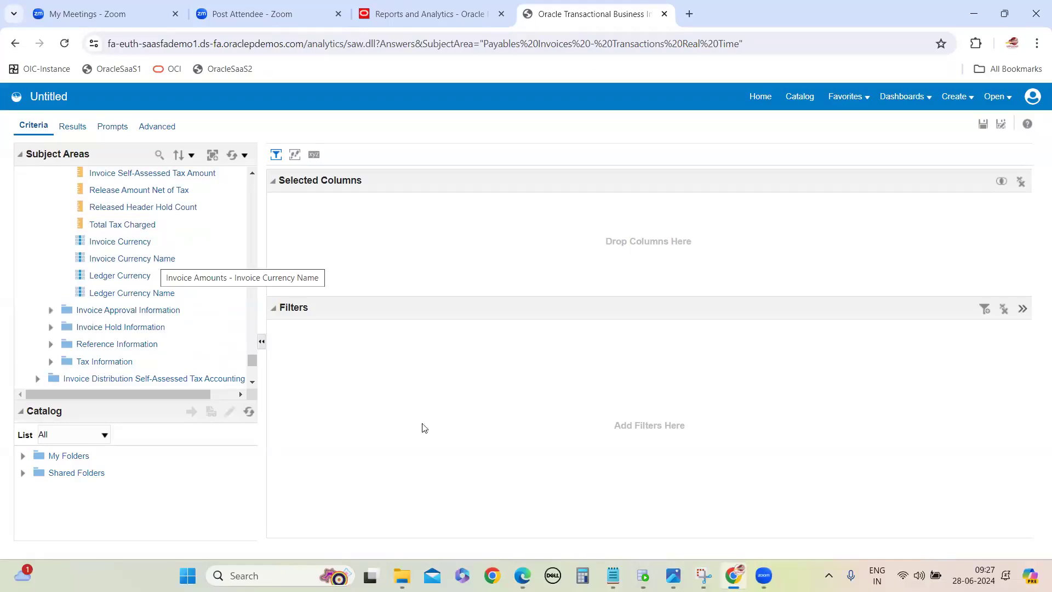
Step: Switch to the notes and extend the "a)dimensional folder" line with "-- the columns which are there as dimensional symbol called as dimensional folder"
{"action": "key", "text": "alt+Tab"}
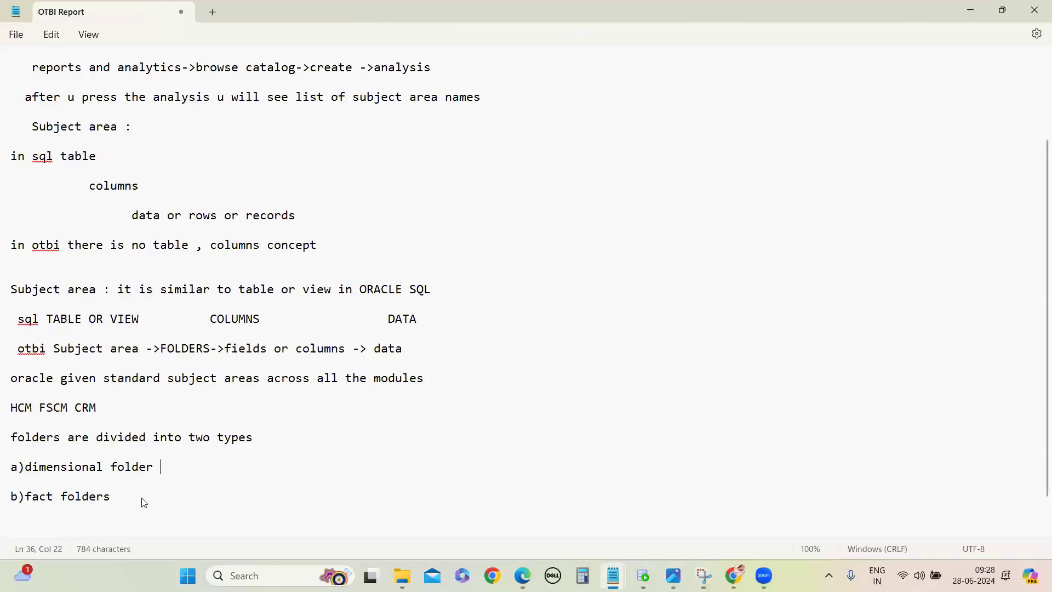
{"action": "type", "text": "the columns which are there as d"}
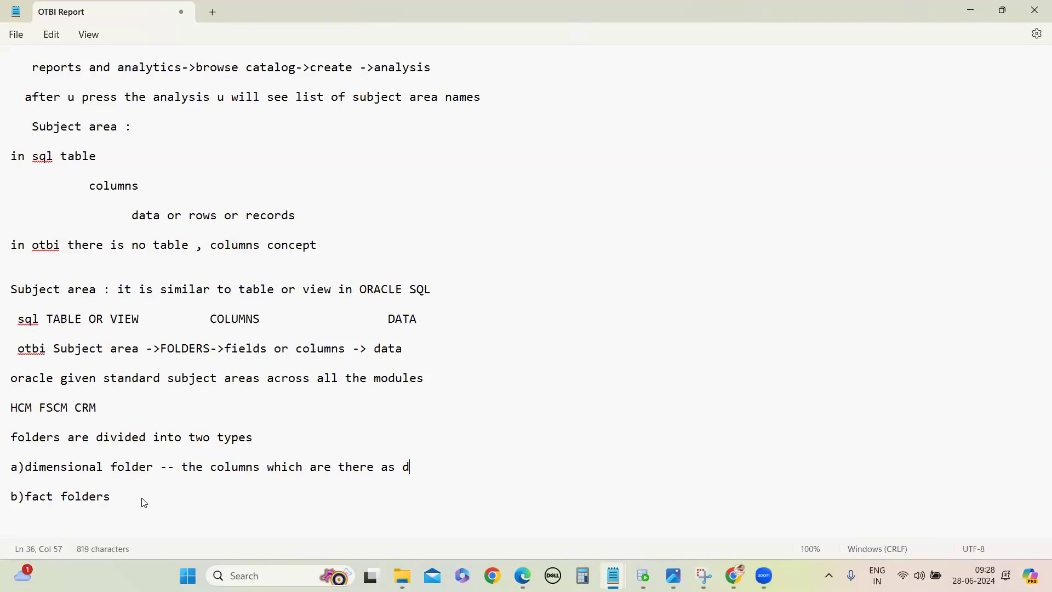
{"action": "type", "text": "imensioal"}
{"action": "key", "text": "BackSpace"}
{"action": "key", "text": "BackSpace"}
{"action": "type", "text": "n"}
{"action": "key", "text": "BackSpace"}
{"action": "type", "text": "onal sy"}
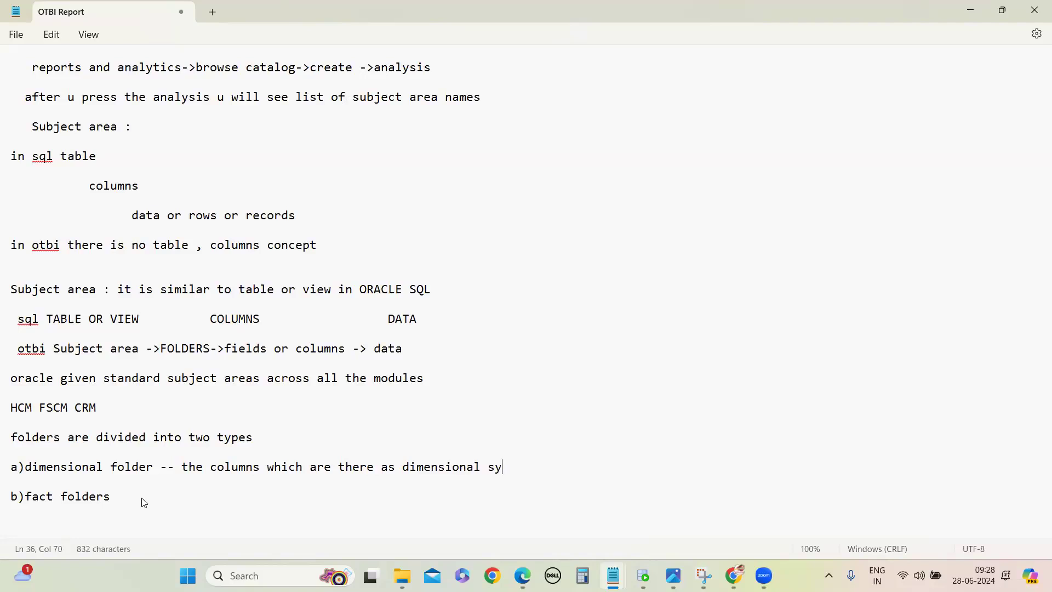
{"action": "type", "text": "mbi"}
{"action": "type", "text": "ol called a"}
{"action": "type", "text": "s dimen"}
{"action": "type", "text": "sional "}
{"action": "type", "text": "folder"}
Step: Return to the Chrome analysis and select the General Information folder under Invoice Details
{"action": "mouse_move", "coordinate": [643, 575]}
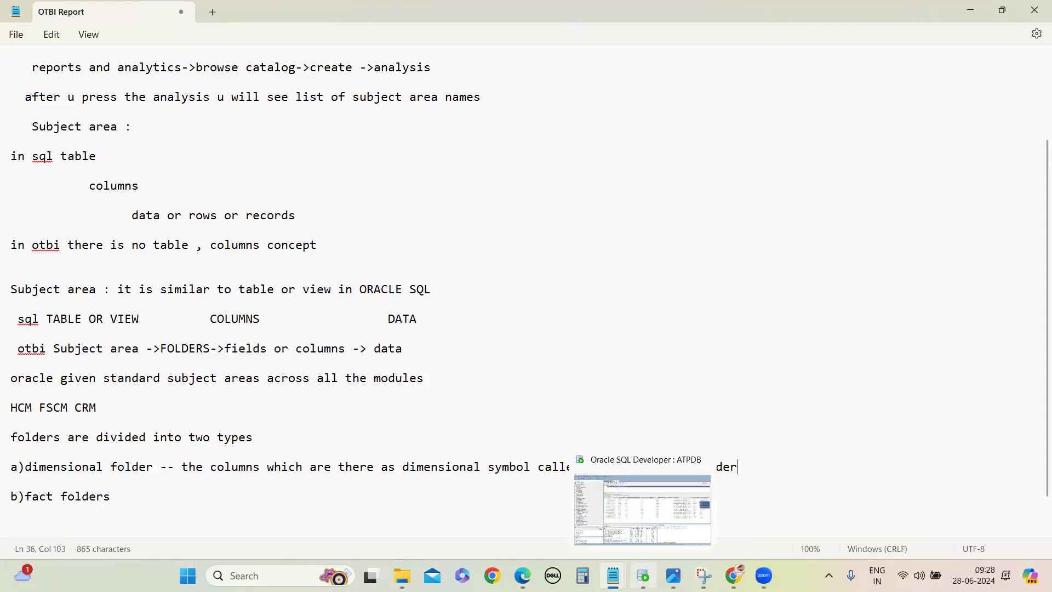
{"action": "left_click", "coordinate": [739, 518]}
{"action": "scroll", "coordinate": [143, 270], "scroll_direction": "up", "scroll_amount": 15}
{"action": "scroll", "coordinate": [124, 242], "scroll_direction": "up", "scroll_amount": 10}
{"action": "left_click_drag", "start_coordinate": [252, 235], "coordinate": [255, 187]}
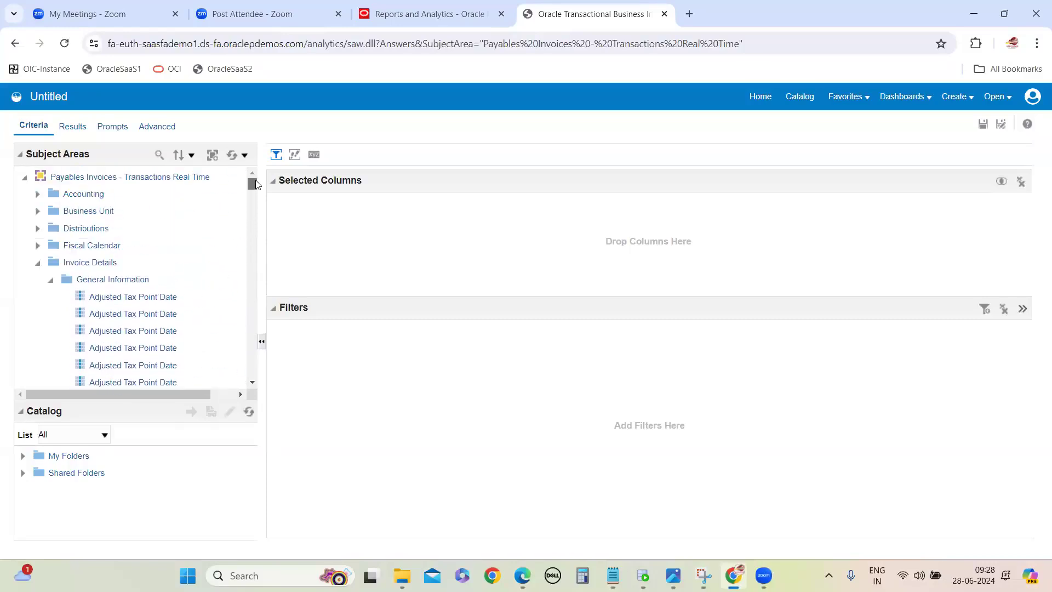
{"action": "left_click", "coordinate": [106, 281]}
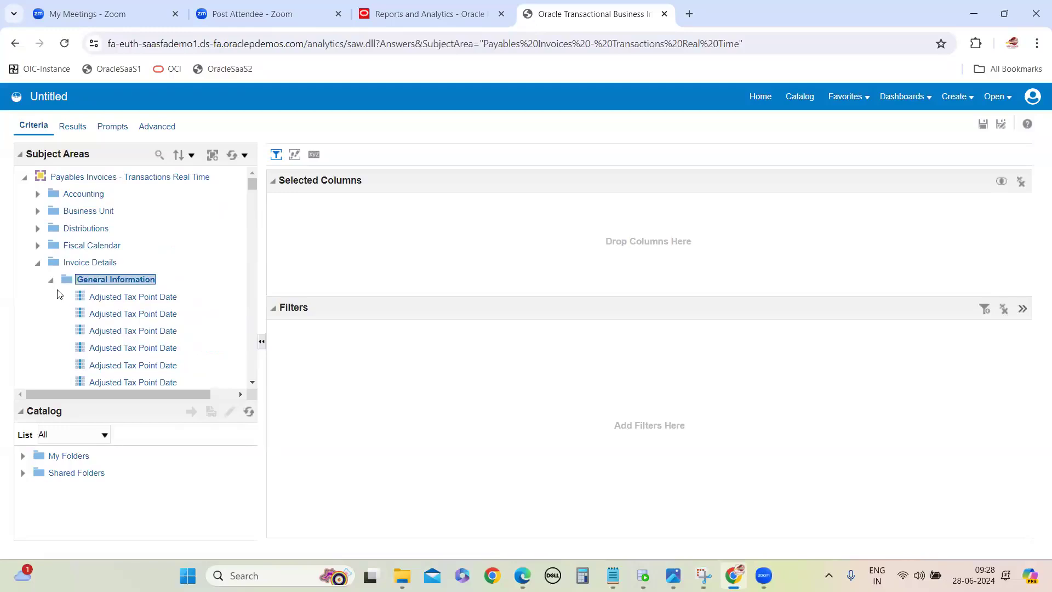
Step: Examine the columns of the General Information and Invoice Amounts subfolders, comparing their dimensional and fact icons
{"action": "scroll", "coordinate": [86, 354], "scroll_direction": "down", "scroll_amount": 5}
{"action": "scroll", "coordinate": [86, 348], "scroll_direction": "down", "scroll_amount": 20}
{"action": "scroll", "coordinate": [88, 342], "scroll_direction": "down", "scroll_amount": 10}
{"action": "scroll", "coordinate": [85, 346], "scroll_direction": "up", "scroll_amount": 8}
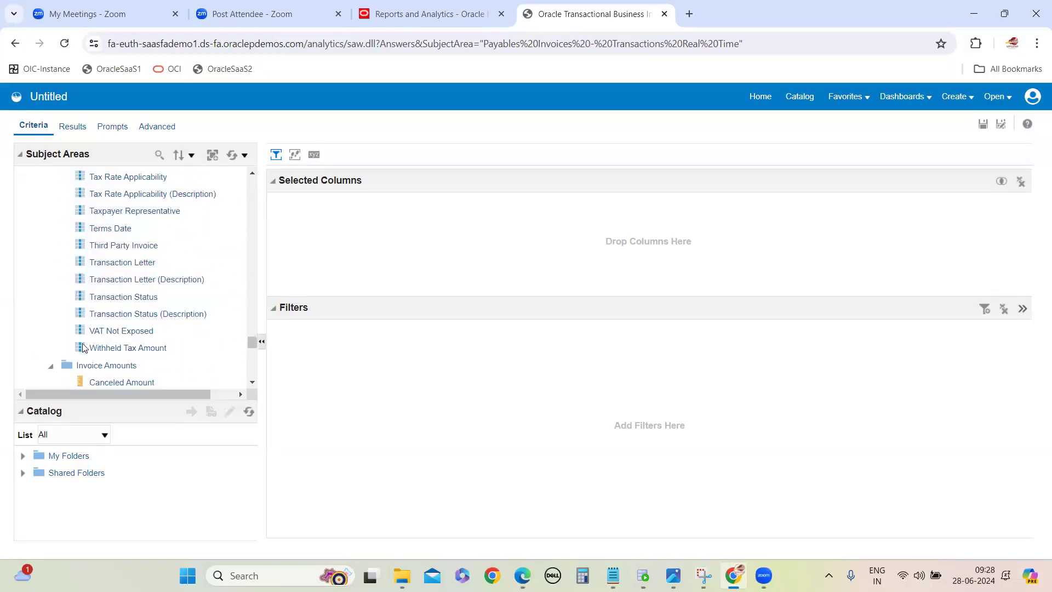
{"action": "scroll", "coordinate": [99, 301], "scroll_direction": "up", "scroll_amount": 18}
{"action": "scroll", "coordinate": [131, 273], "scroll_direction": "up", "scroll_amount": 15}
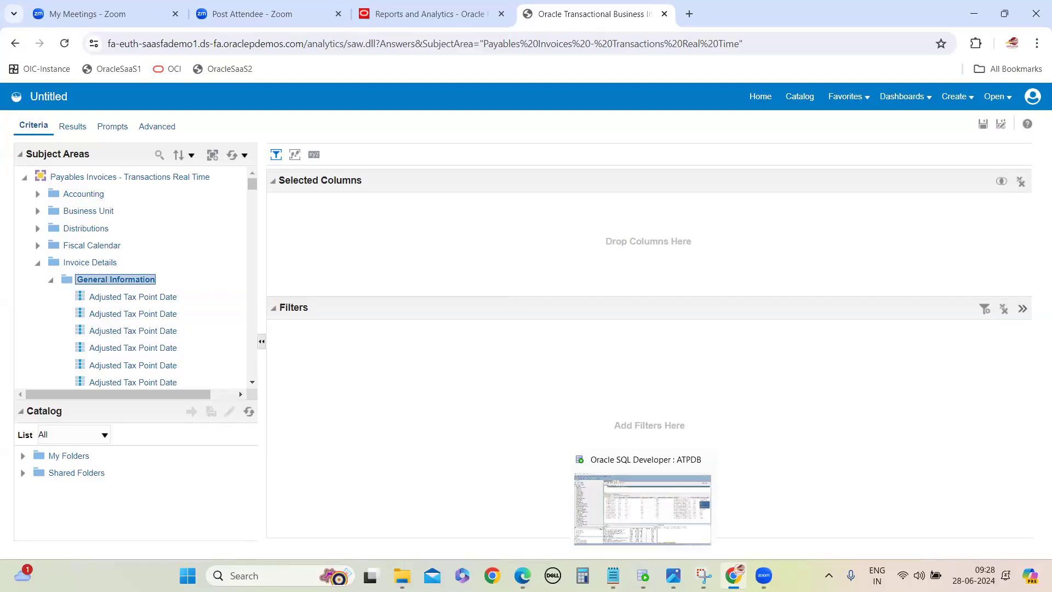
{"action": "scroll", "coordinate": [105, 335], "scroll_direction": "down", "scroll_amount": 5}
{"action": "scroll", "coordinate": [104, 331], "scroll_direction": "down", "scroll_amount": 15}
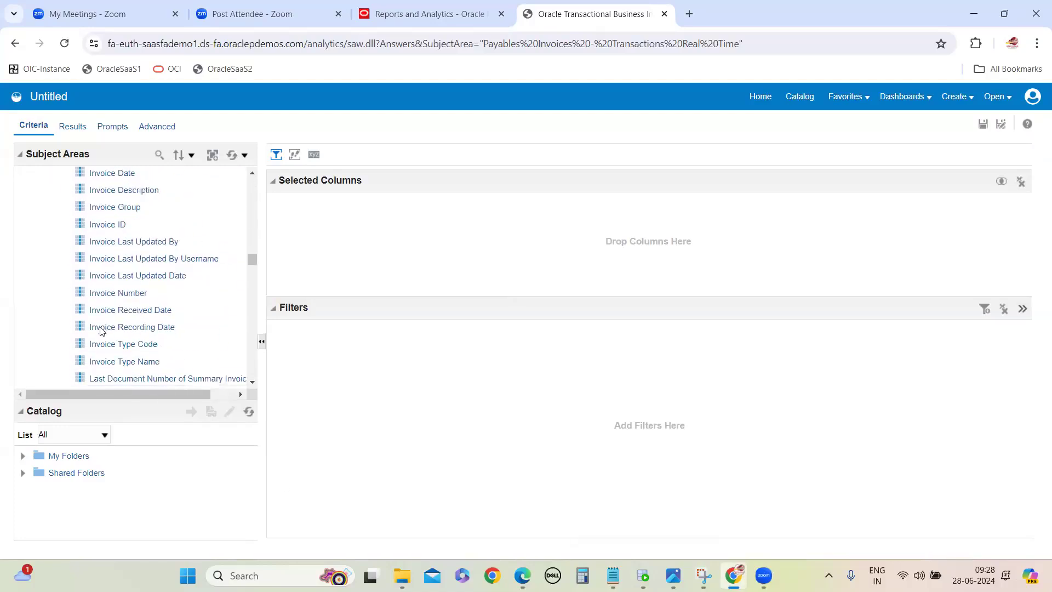
{"action": "scroll", "coordinate": [99, 325], "scroll_direction": "down", "scroll_amount": 12}
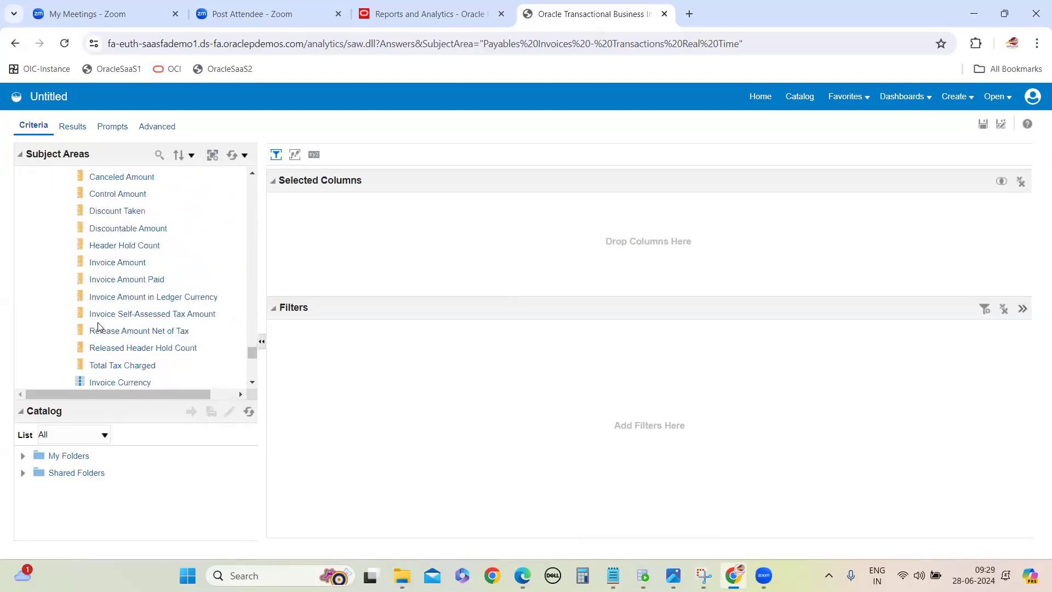
{"action": "scroll", "coordinate": [80, 305], "scroll_direction": "up", "scroll_amount": 3}
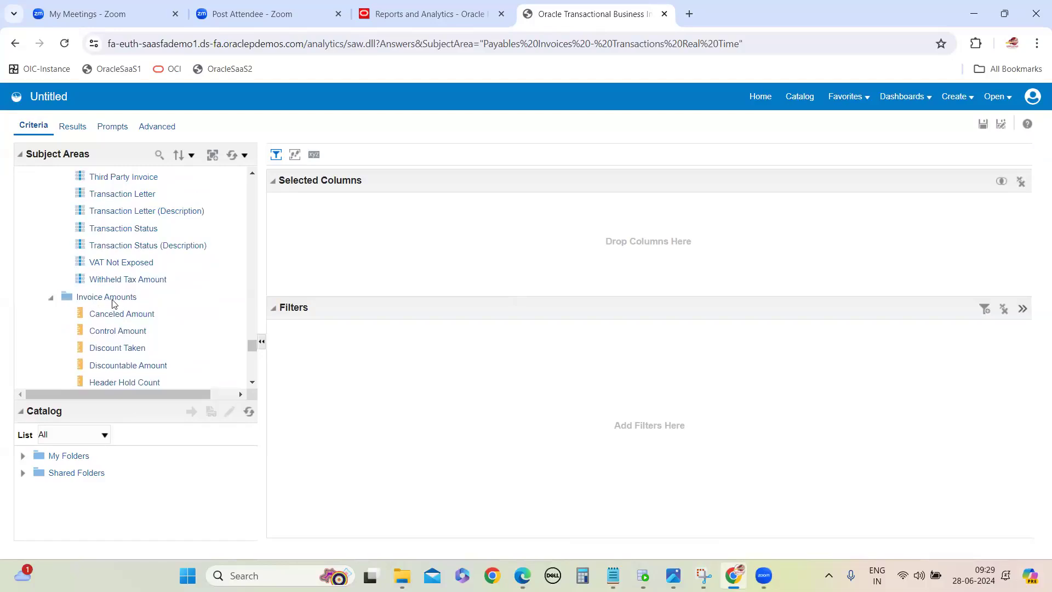
{"action": "scroll", "coordinate": [87, 329], "scroll_direction": "down", "scroll_amount": 10}
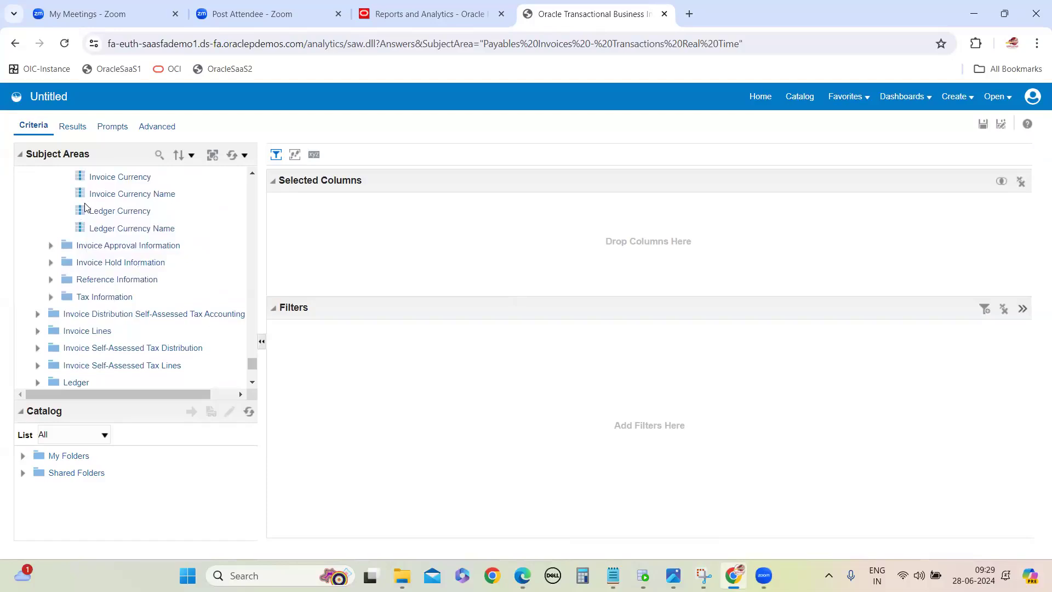
{"action": "scroll", "coordinate": [82, 211], "scroll_direction": "up", "scroll_amount": 3}
Step: Switch to the OTBI Report notes and complete the "b)fact folders" line with "the combination fact and dimensional called as fact folder"
{"action": "left_click", "coordinate": [613, 575]}
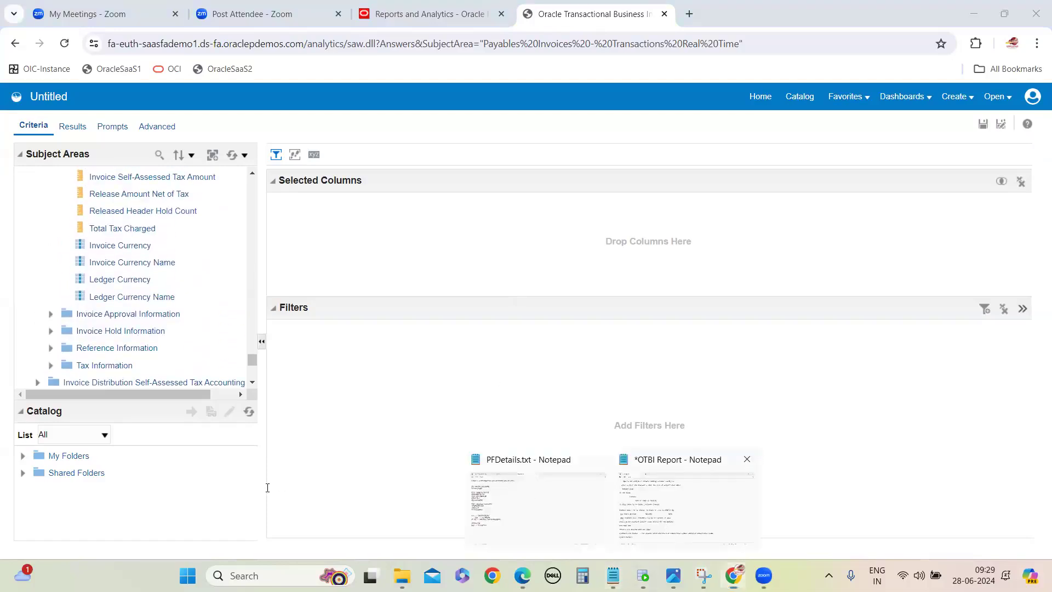
{"action": "left_click", "coordinate": [679, 501]}
{"action": "type", "text": "the combination fa"}
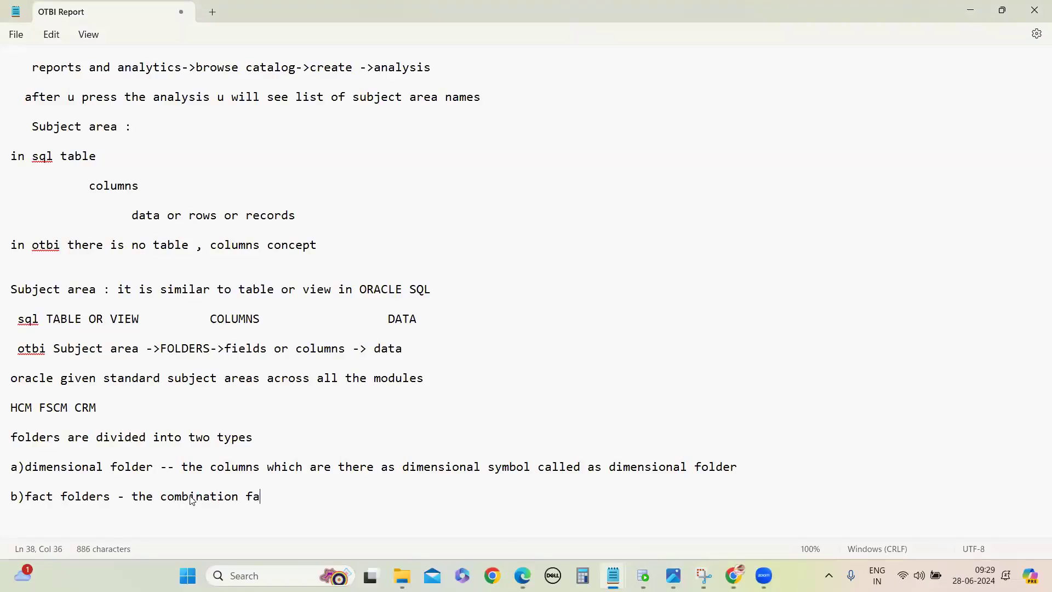
{"action": "type", "text": "ct and dimens"}
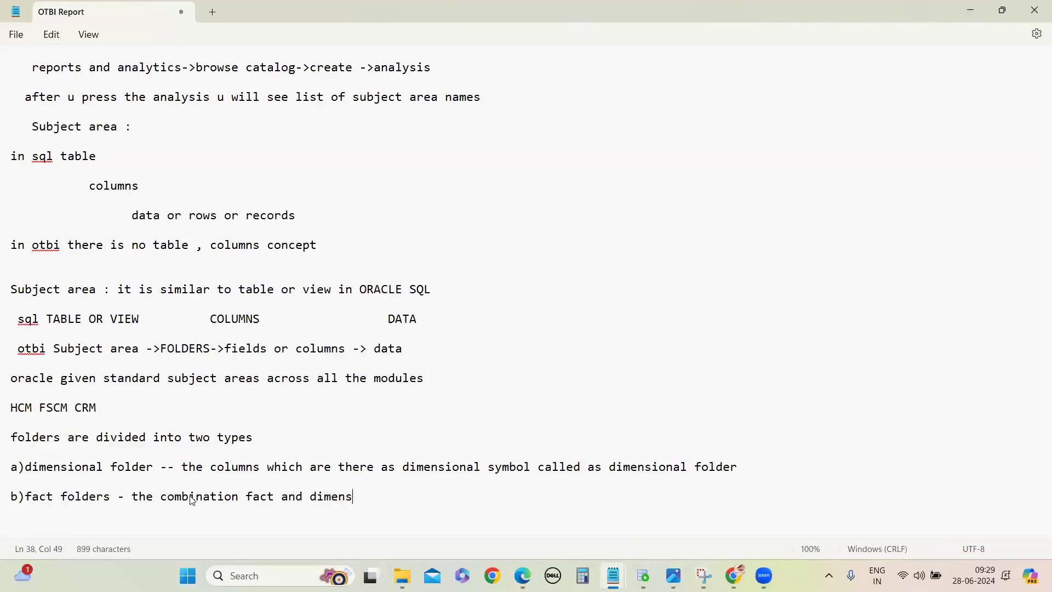
{"action": "type", "text": "ional called as fa"}
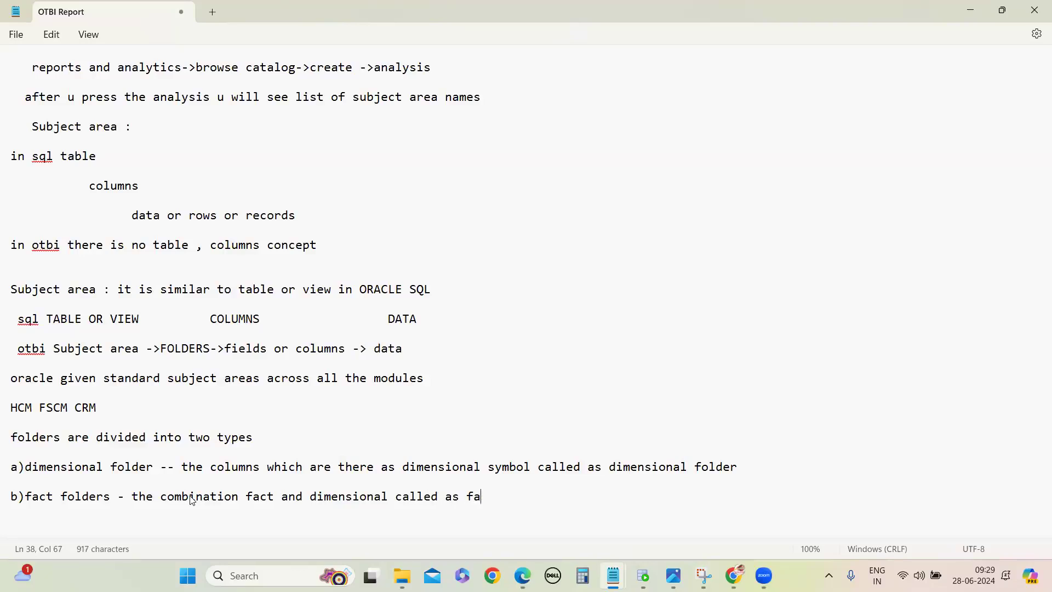
{"action": "type", "text": "ct folder                 "}
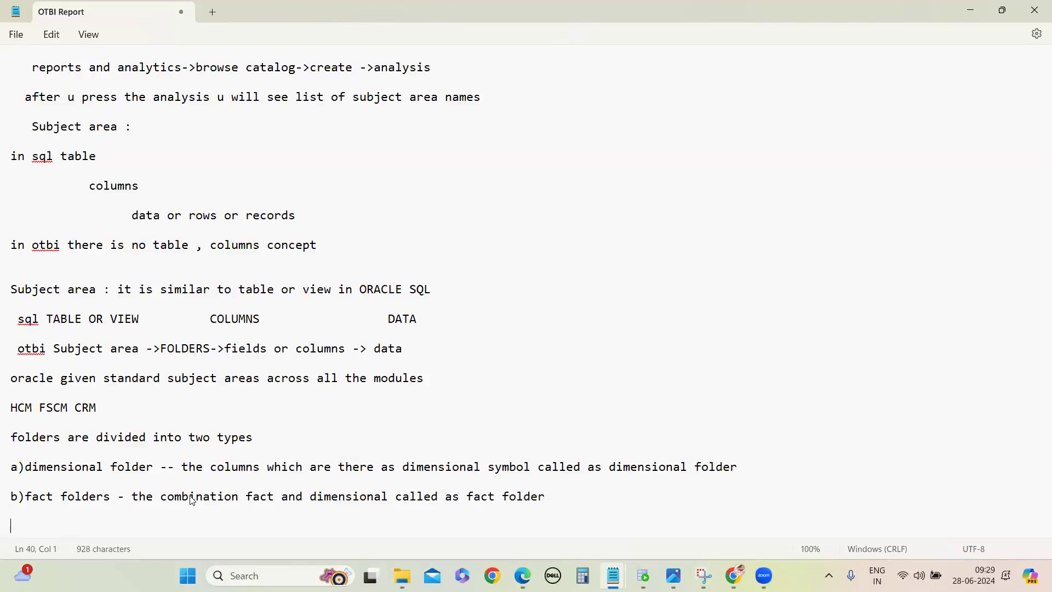
{"action": "type", "text": "only fact columsn als"}
Step: Add the indented line "only fact columns also called as fact folder" under the fact folders definition
{"action": "key", "text": "BackSpace"}
{"action": "key", "text": "BackSpace"}
{"action": "key", "text": "BackSpace"}
{"action": "key", "text": "BackSpace"}
{"action": "key", "text": "BackSpace"}
{"action": "key", "text": "BackSpace"}
{"action": "type", "text": "ns also called as"}
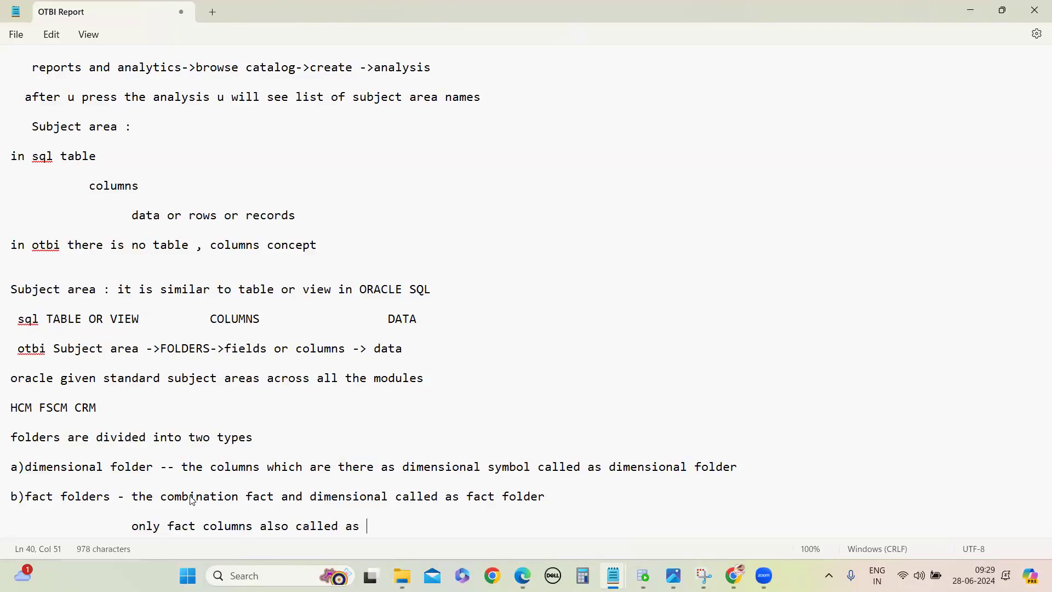
{"action": "type", "text": " fact folder"}
{"action": "key", "text": "Return"}
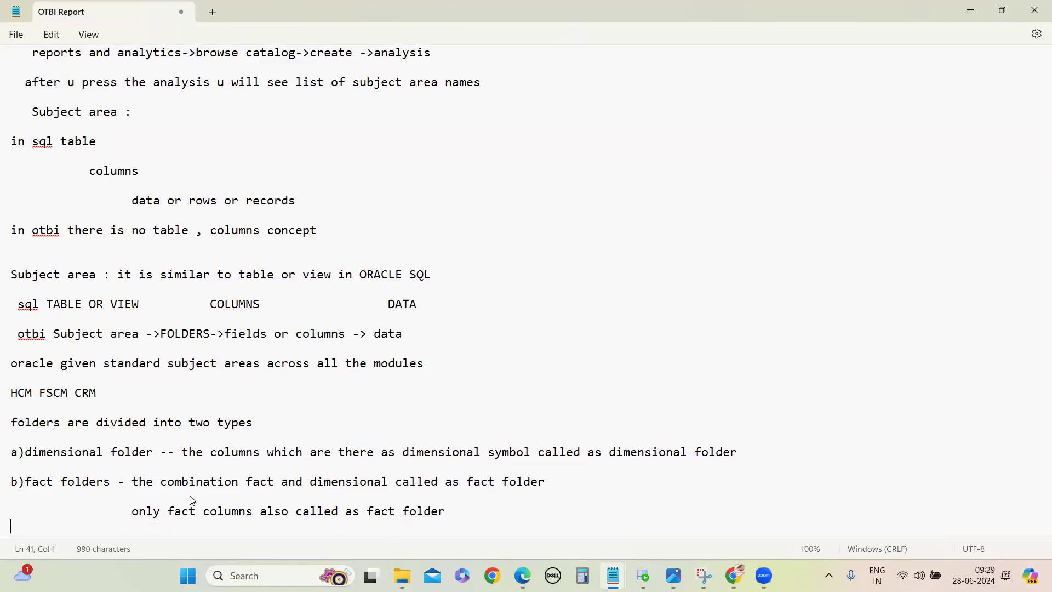
Step: Highlight the two folder definitions, and add an example heading "emp table" below them
{"action": "left_click_drag", "start_coordinate": [14, 454], "coordinate": [16, 529]}
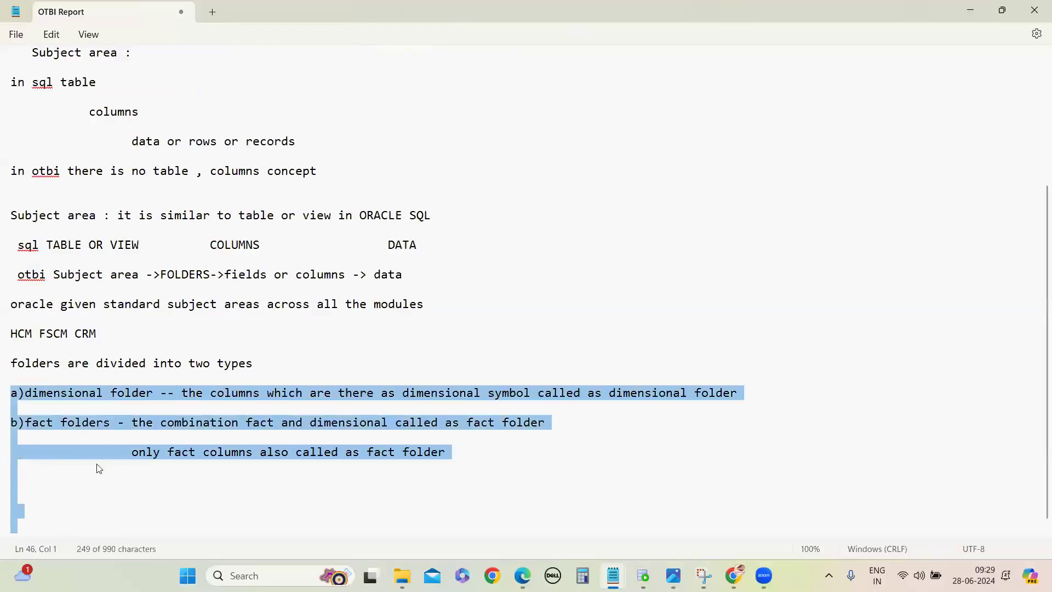
{"action": "left_click", "coordinate": [135, 500]}
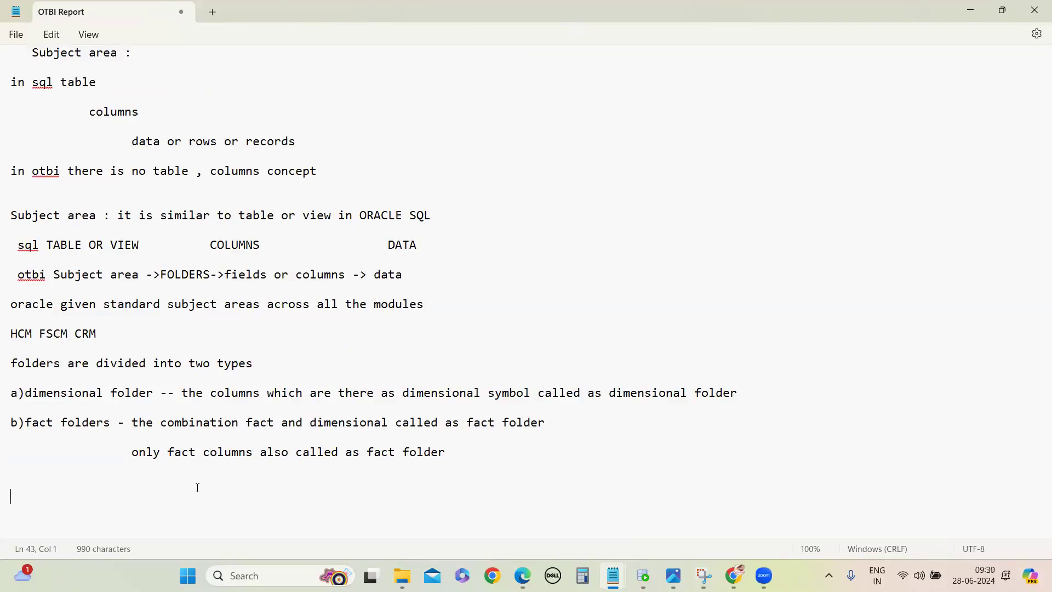
{"action": "type", "text": "emp tbale"}
{"action": "key", "text": "BackSpace"}
{"action": "key", "text": "BackSpace"}
{"action": "key", "text": "BackSpace"}
{"action": "key", "text": "BackSpace"}
{"action": "key", "text": "BackSpace"}
{"action": "type", "text": "able"}
{"action": "key", "text": "Return"}
{"action": "key", "text": "Return"}
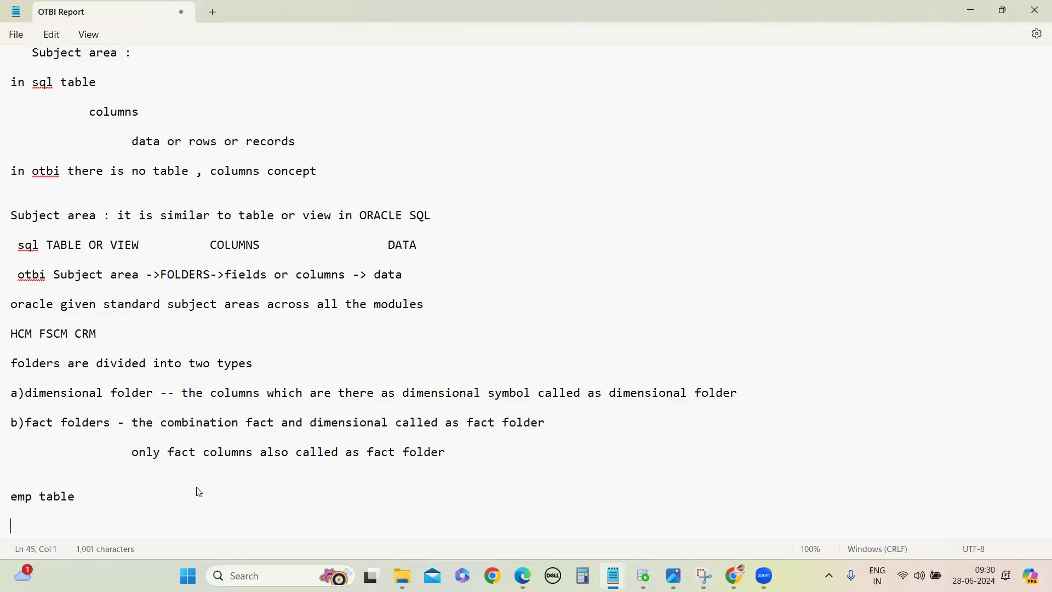
Step: List the example columns "emp no first name last name" under the "emp table" heading
{"action": "type", "text": "emp no em"}
{"action": "type", "text": "p"}
{"action": "key", "text": "BackSpace"}
{"action": "key", "text": "BackSpace"}
{"action": "key", "text": "BackSpace"}
{"action": "type", "text": "first anme"}
{"action": "key", "text": "BackSpace"}
{"action": "key", "text": "BackSpace"}
{"action": "key", "text": "BackSpace"}
{"action": "key", "text": "BackSpace"}
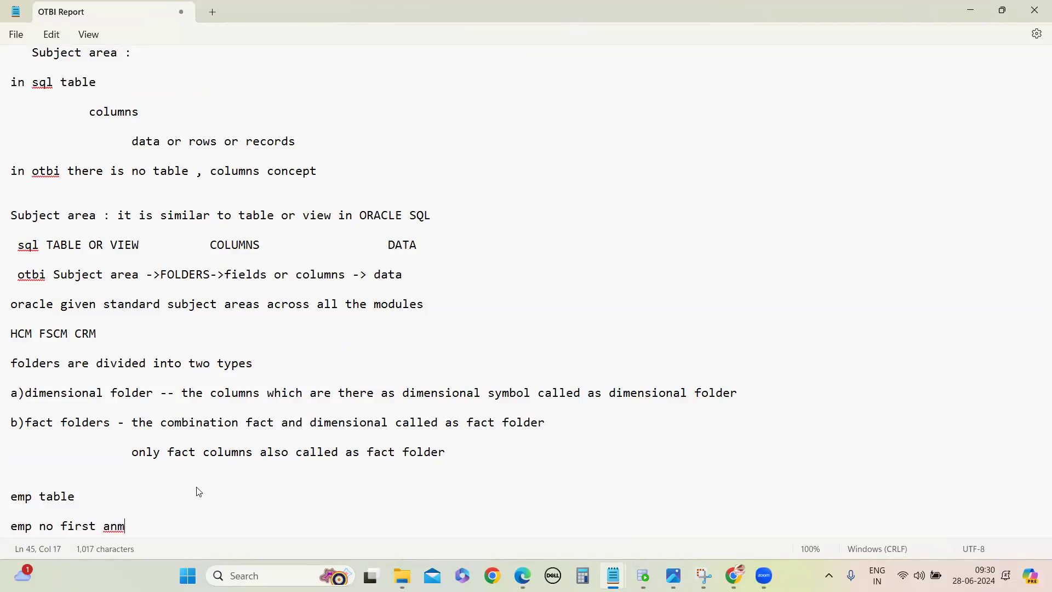
{"action": "type", "text": "name last name "}
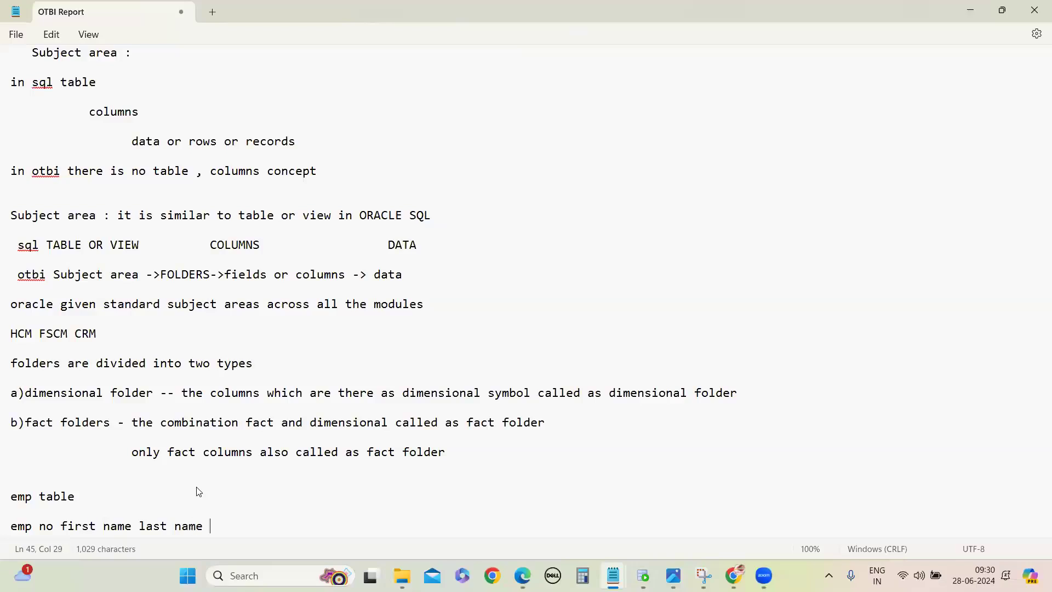
{"action": "type", "text": "full name"}
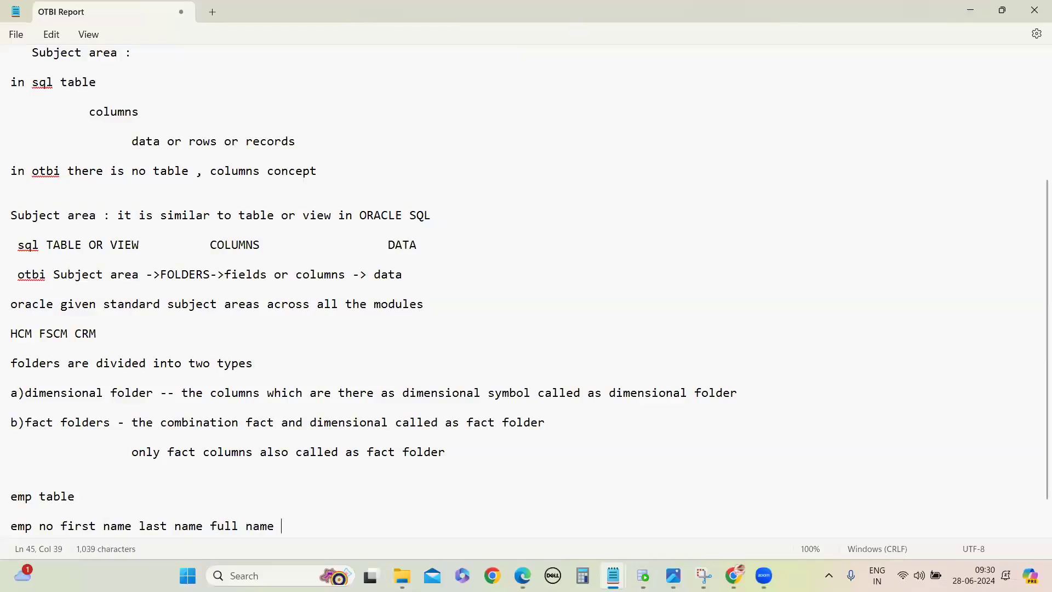
{"action": "scroll", "coordinate": [300, 525], "scroll_direction": "down", "scroll_amount": 1}
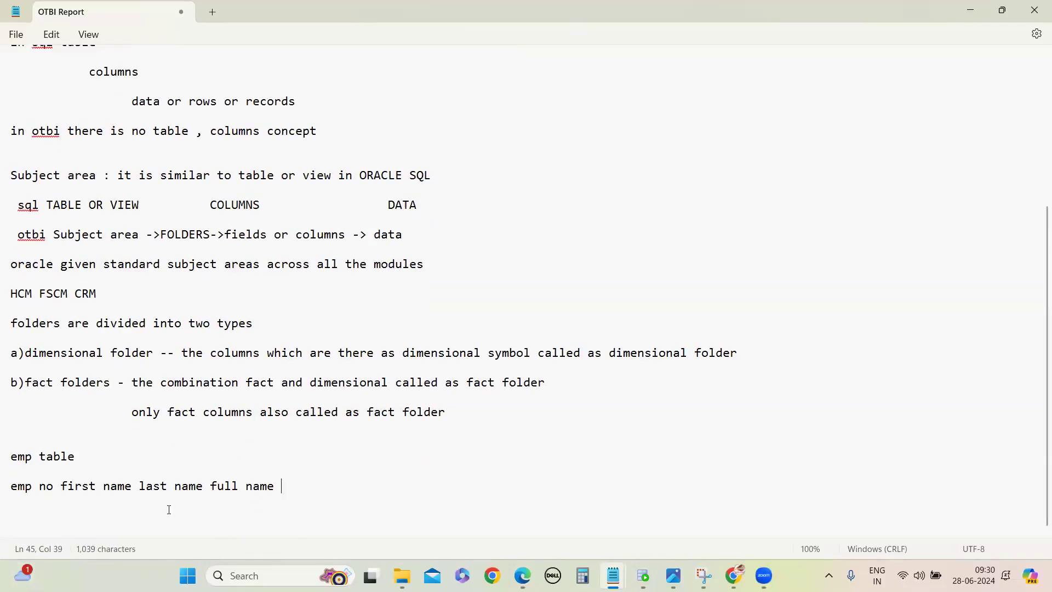
{"action": "left_click_drag", "start_coordinate": [11, 486], "coordinate": [298, 494]}
{"action": "key", "text": "BackSpace"}
Step: Append the remark "-- this columns available in table" to the line listing the emp columns
{"action": "type", "text": "-- th"}
{"action": "type", "text": "es"}
{"action": "key", "text": "BackSpace"}
{"action": "key", "text": "BackSpace"}
{"action": "type", "text": "is columns "}
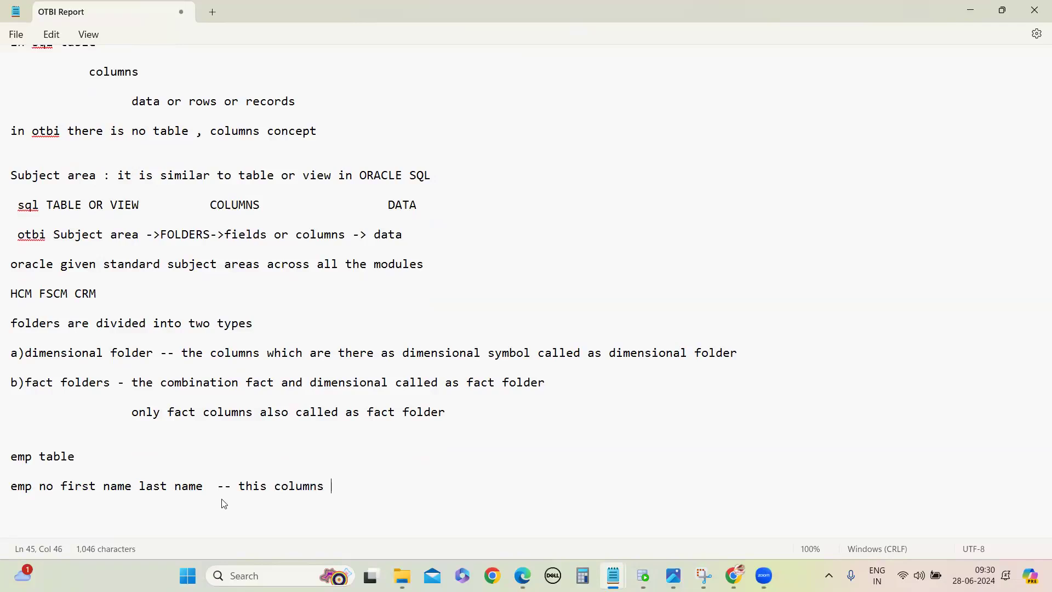
{"action": "type", "text": "available in table"}
{"action": "key", "text": "Return"}
{"action": "key", "text": "Return"}
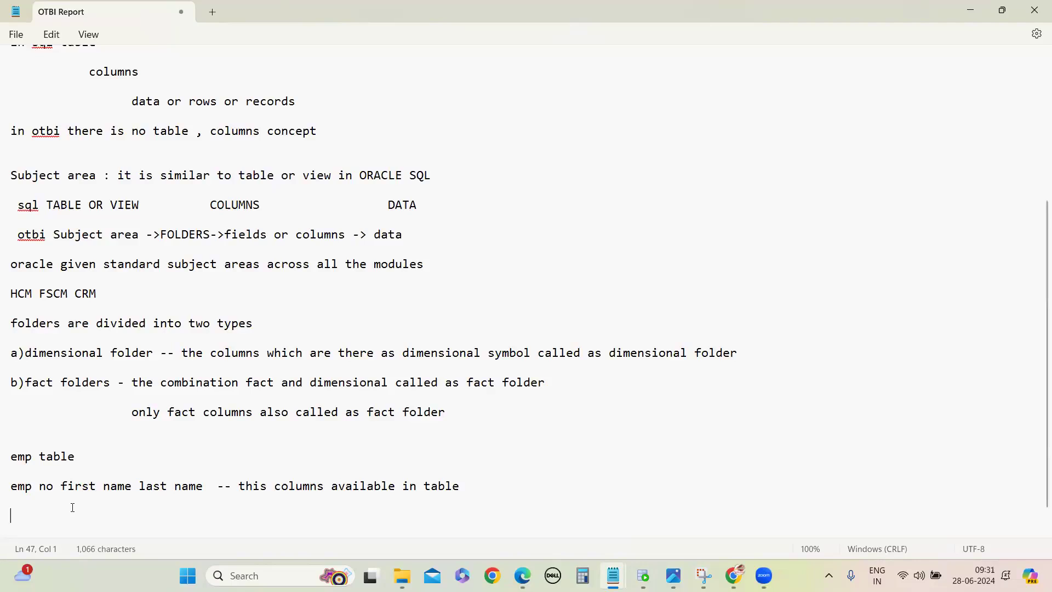
Step: Add the line "full name -- client is asking to display full name also" below the emp columns
{"action": "type", "text": "fu"}
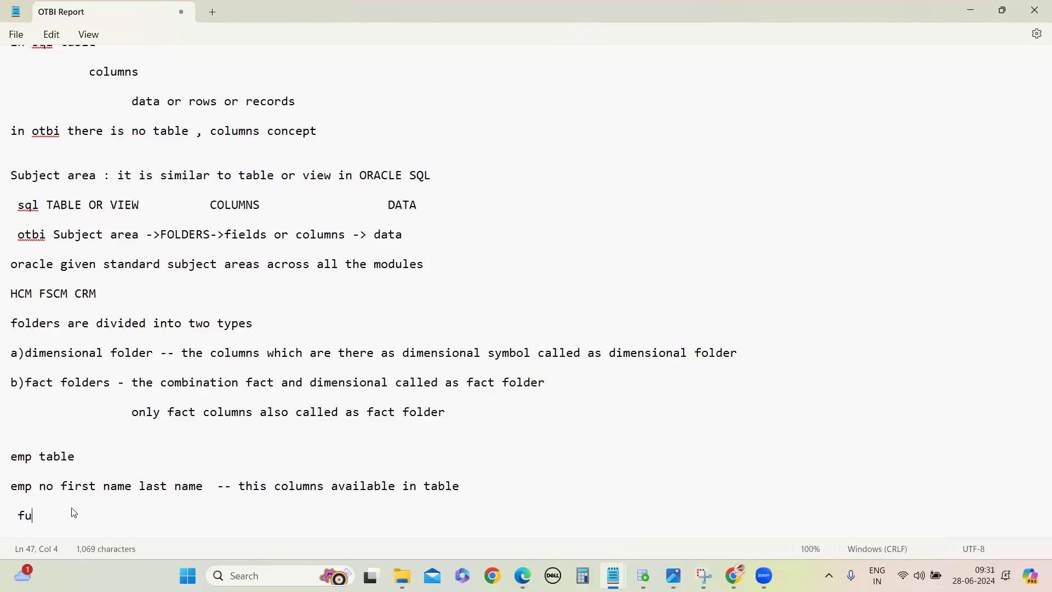
{"action": "type", "text": "ll name -- client is asking t"}
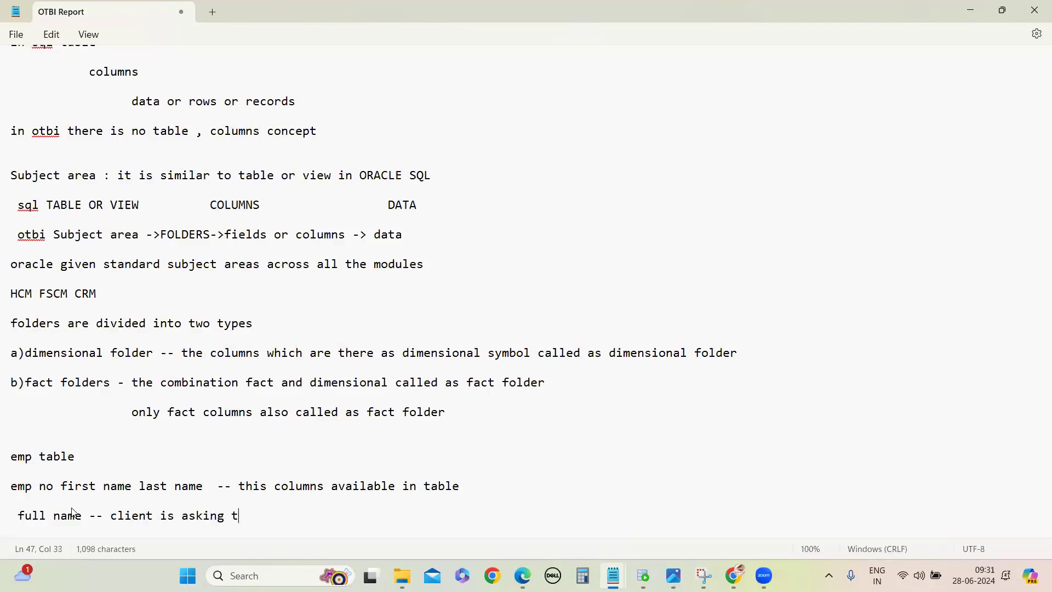
{"action": "type", "text": "o display "}
{"action": "type", "text": "full name "}
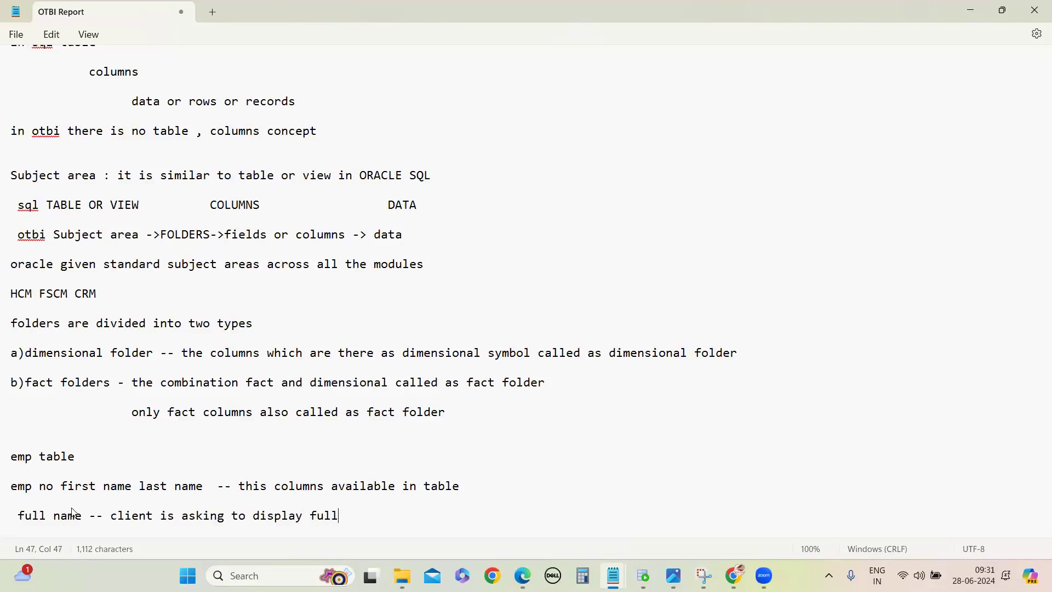
{"action": "type", "text": "also"}
{"action": "key", "text": "Return"}
{"action": "key", "text": "Return"}
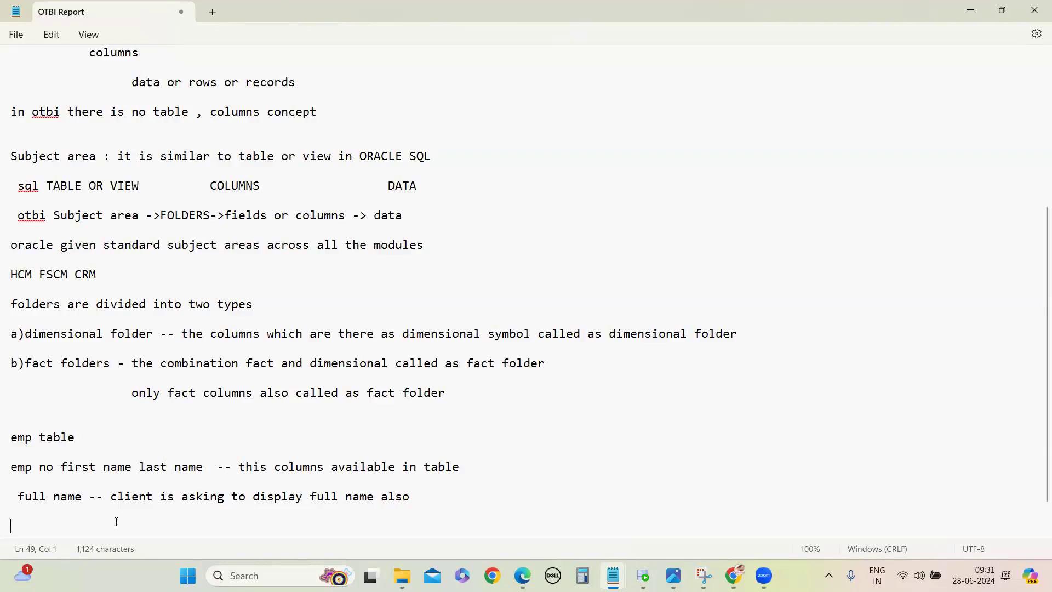
Step: Begin an example SQL query below the client requirement with "select" and "emp no ," on separate lines
{"action": "type", "text": "emp no "}
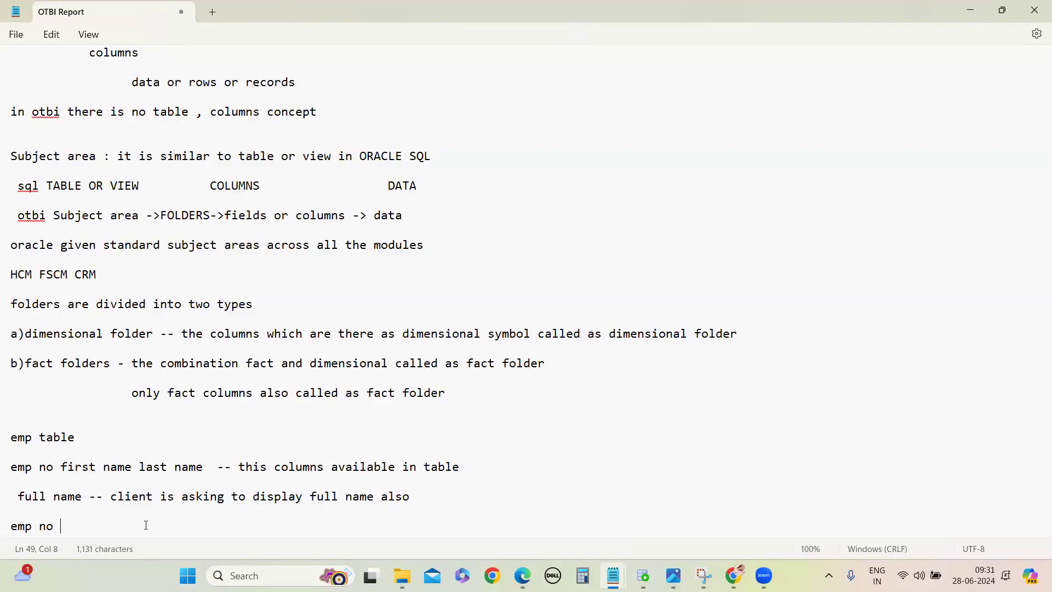
{"action": "type", "text": "select"}
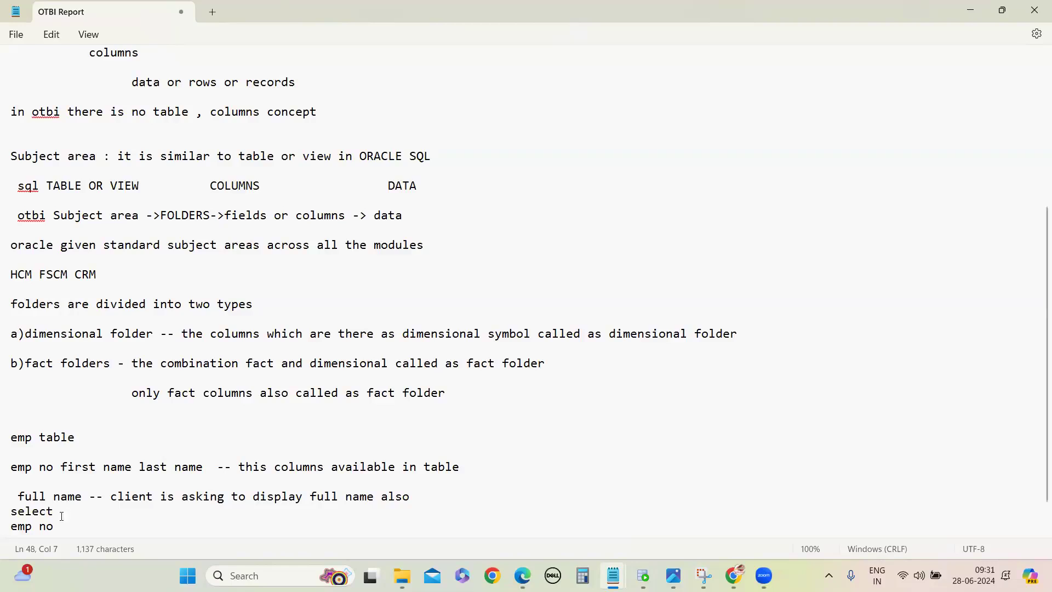
{"action": "left_click", "coordinate": [62, 521]}
{"action": "type", "text": ","}
{"action": "key", "text": "Return"}
Step: Add the expression "firstname||last name full name" to the example query and highlight its "full name" alias
{"action": "type", "text": "first"}
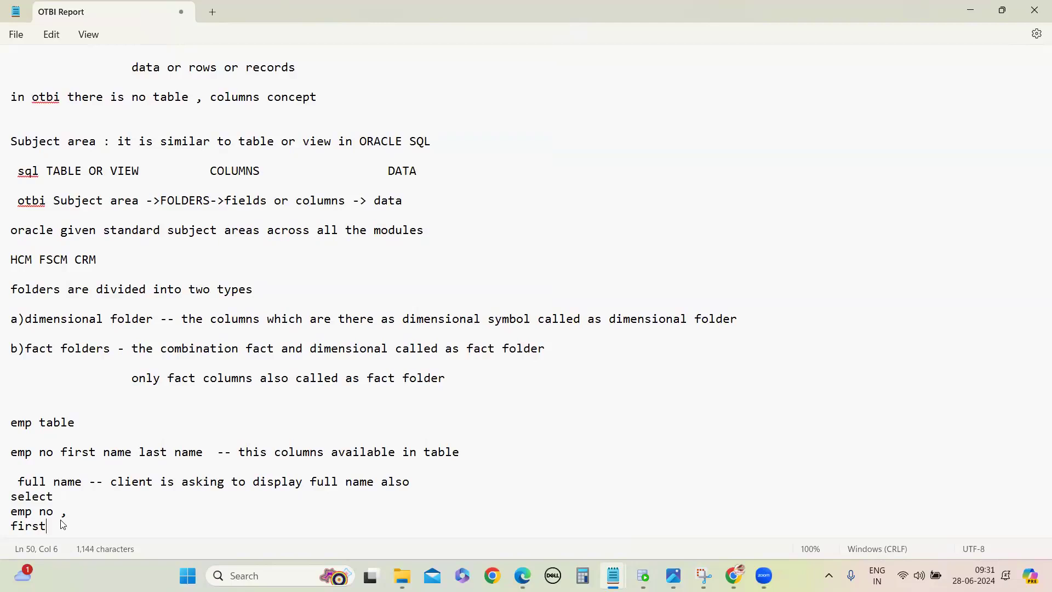
{"action": "type", "text": "name||last name full name"}
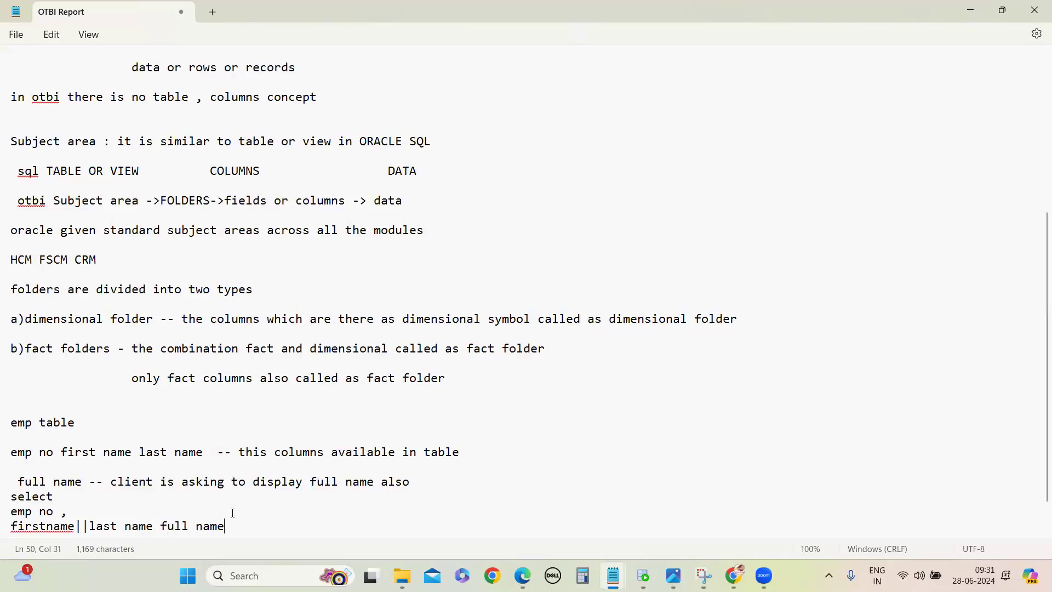
{"action": "scroll", "coordinate": [198, 517], "scroll_direction": "down", "scroll_amount": 1}
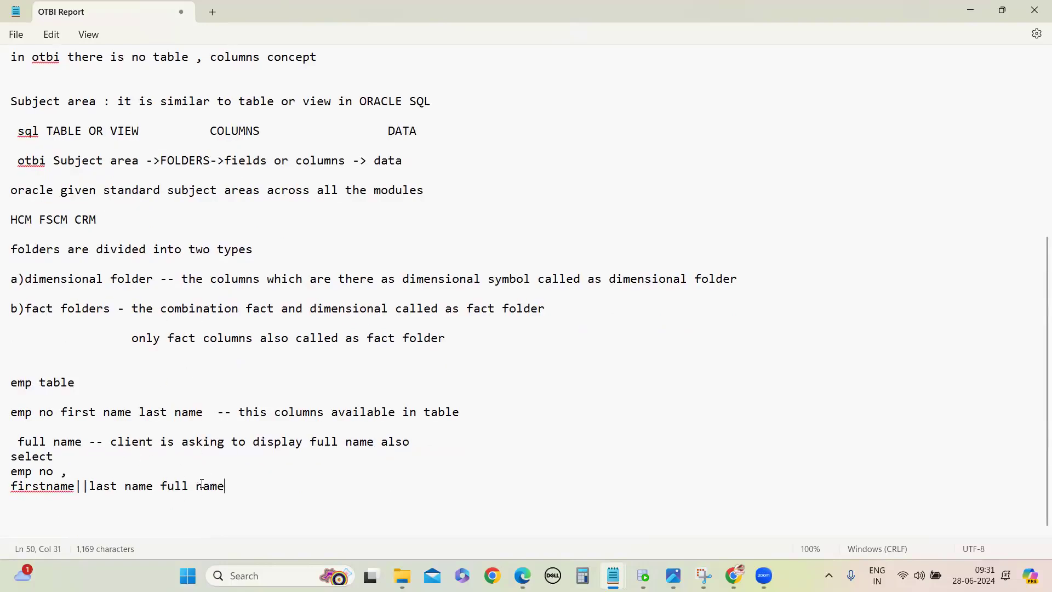
{"action": "left_click_drag", "start_coordinate": [161, 490], "coordinate": [176, 500]}
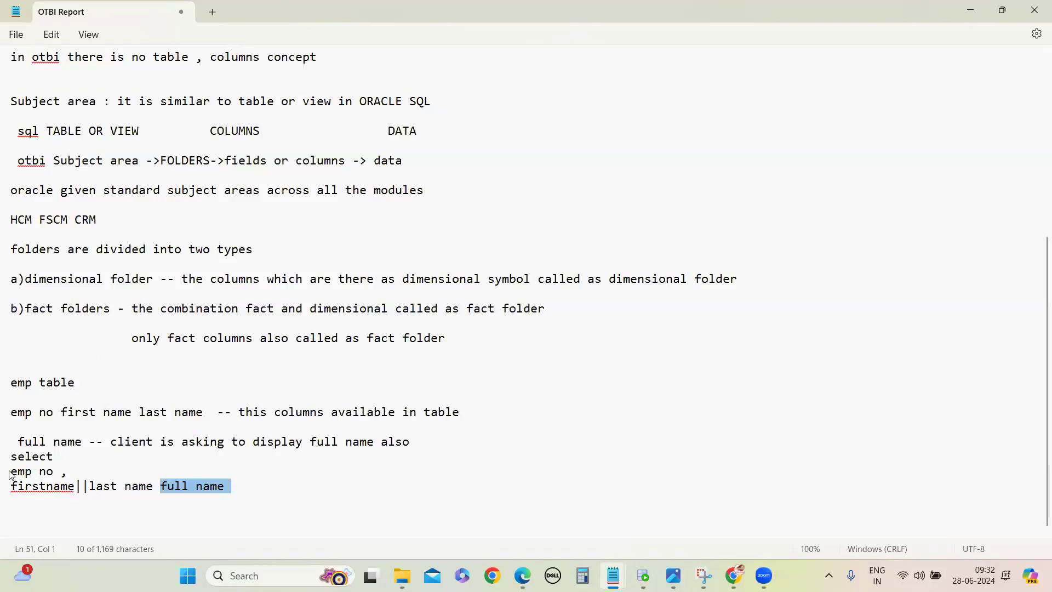
Step: Highlight the "emp no ," and "firstname||last name" columns of the example query, leaving out the alias
{"action": "left_click_drag", "start_coordinate": [11, 472], "coordinate": [65, 496]}
{"action": "left_click", "coordinate": [145, 489]}
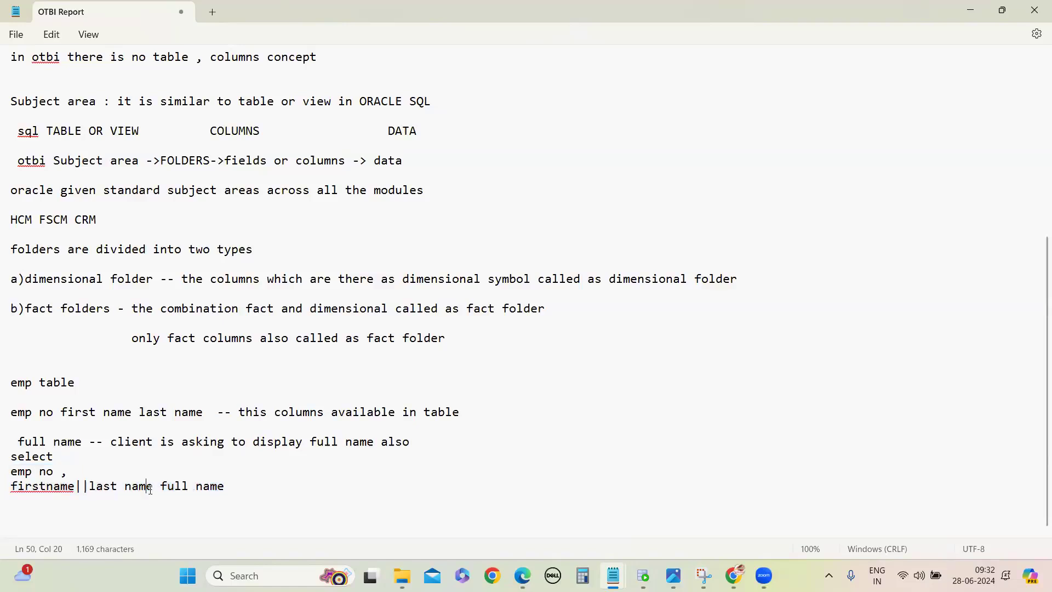
{"action": "left_click_drag", "start_coordinate": [153, 488], "coordinate": [9, 476]}
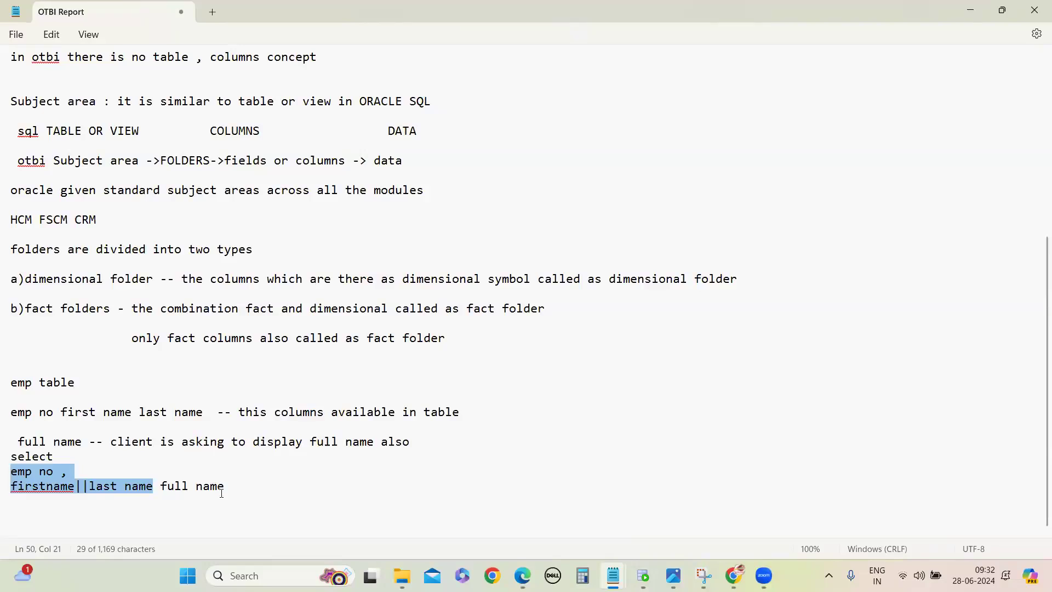
Step: Add the column names "invoice no" and "invoice amount" on separate indented lines below the emp example query
{"action": "left_click", "coordinate": [241, 486]}
{"action": "key", "text": "Return"}
{"action": "key", "text": "Return"}
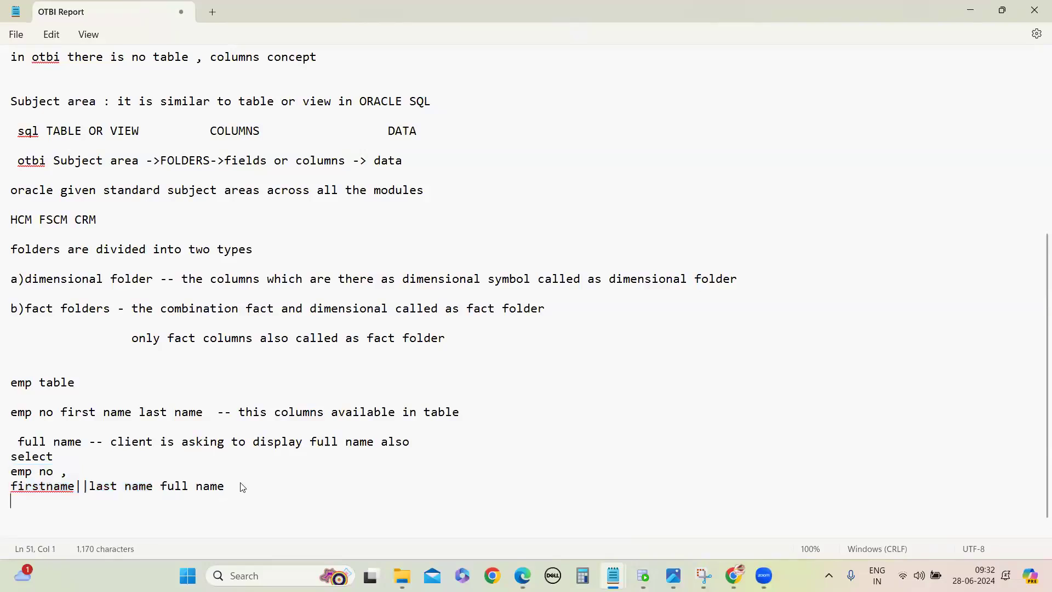
{"action": "type", "text": "invoice no"}
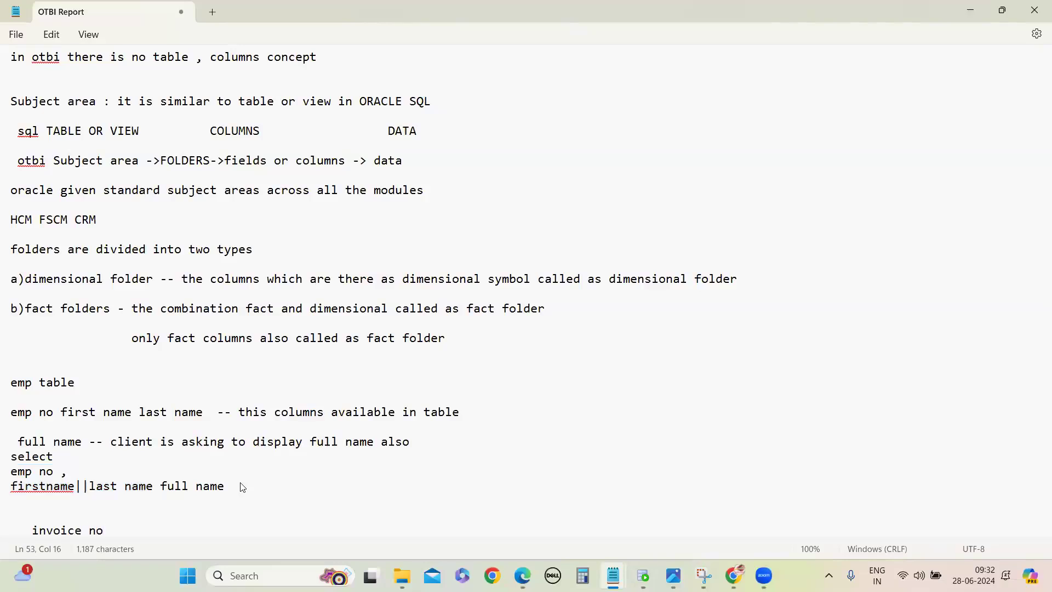
{"action": "scroll", "coordinate": [300, 469], "scroll_direction": "down", "scroll_amount": 1}
{"action": "key", "text": "Return"}
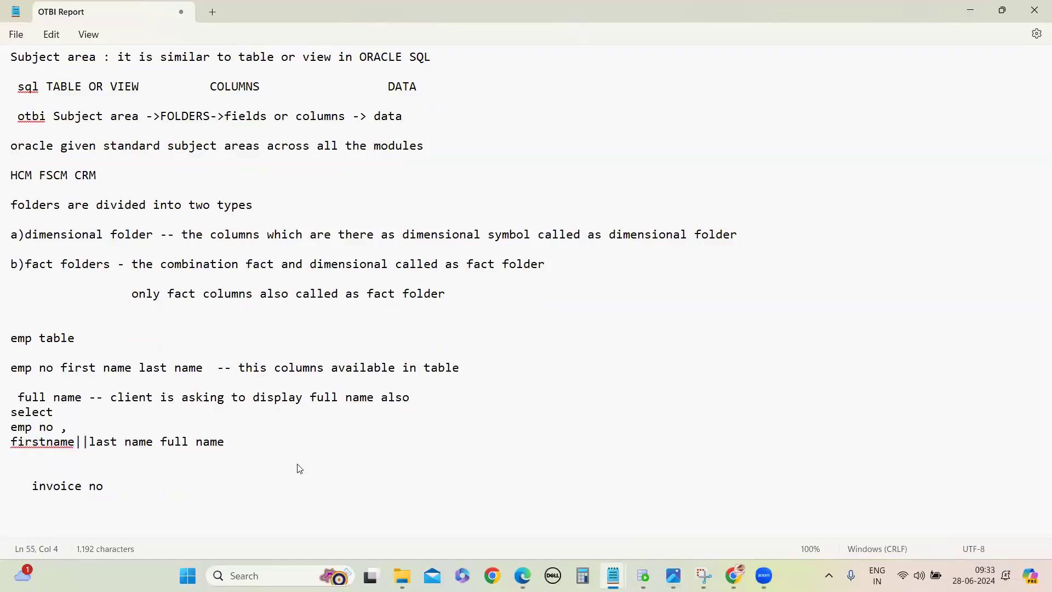
{"action": "type", "text": "invoice amount"}
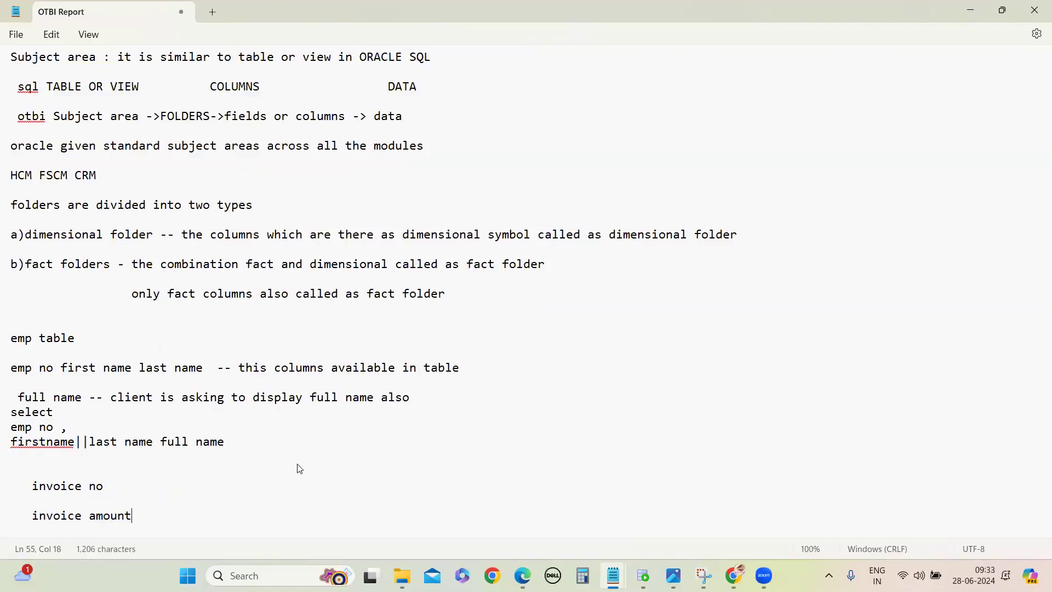
Step: Add an indented "paid invoice amount" line below the "invoice amount" line, followed by blank lines
{"action": "key", "text": "Return"}
{"action": "key", "text": "Return"}
{"action": "type", "text": "paid invoice amoun"}
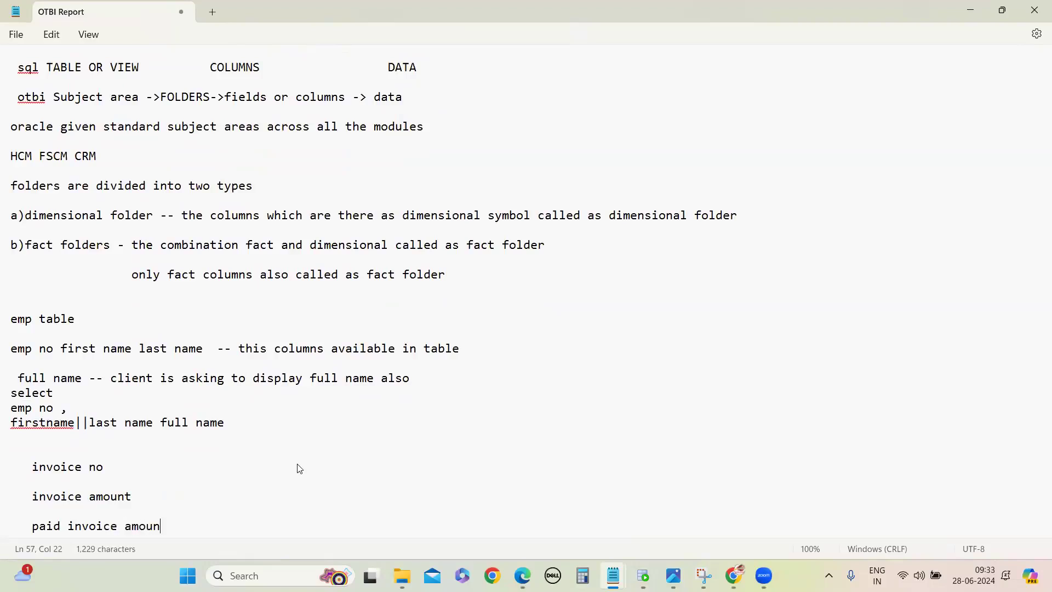
{"action": "type", "text": "t"}
{"action": "key", "text": "Return"}
{"action": "key", "text": "Return"}
{"action": "key", "text": "Return"}
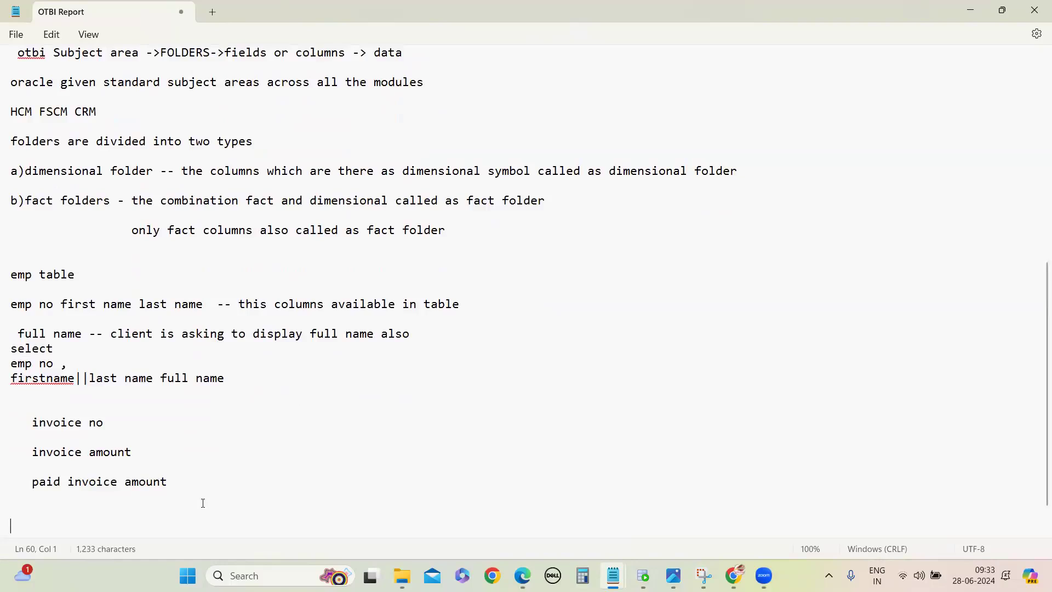
Step: Add the line "outstanding invoice amount" at the left margin below the list of invoice columns
{"action": "scroll", "coordinate": [203, 506], "scroll_direction": "down", "scroll_amount": 1}
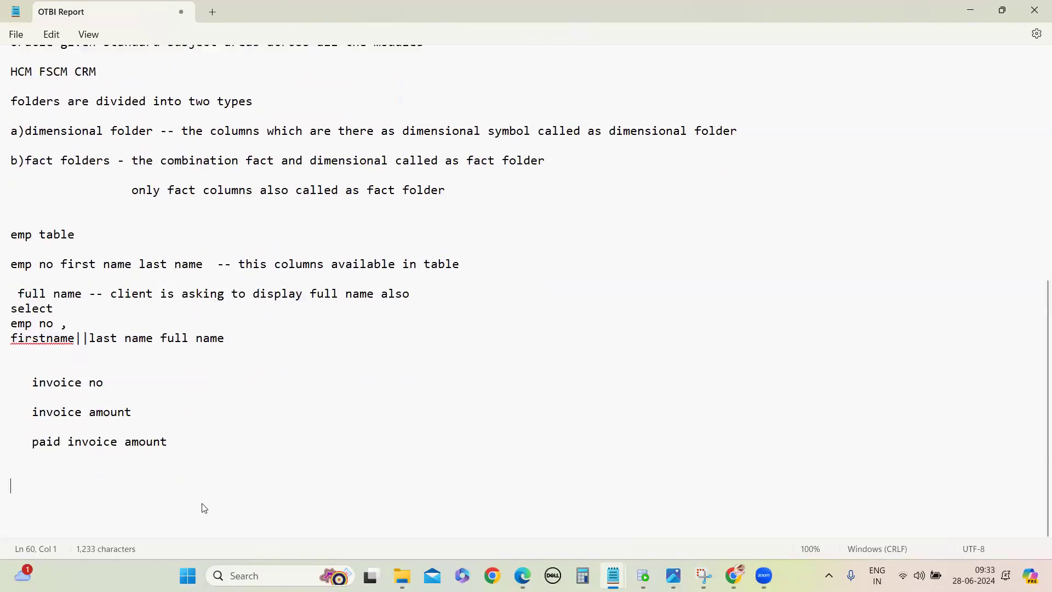
{"action": "type", "text": "outst"}
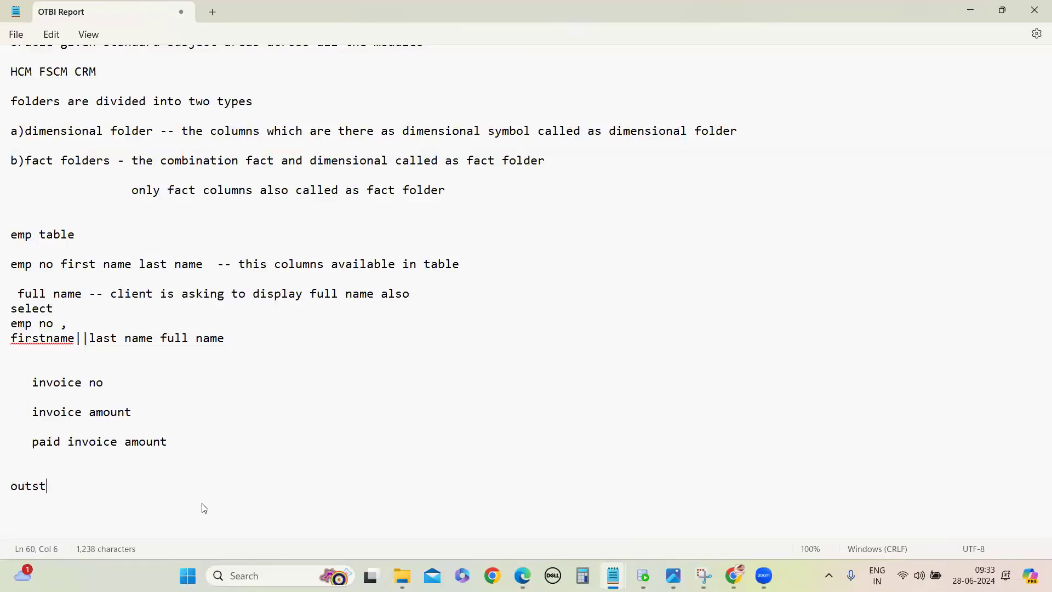
{"action": "type", "text": "anding invoic"}
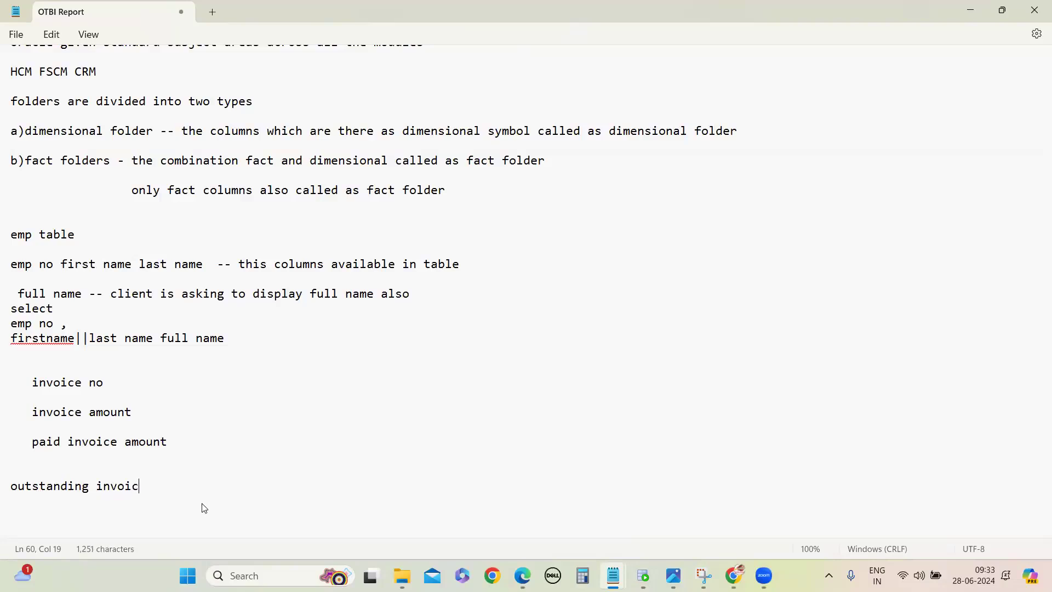
{"action": "type", "text": "e amount"}
{"action": "key", "text": "Return"}
{"action": "key", "text": "Return"}
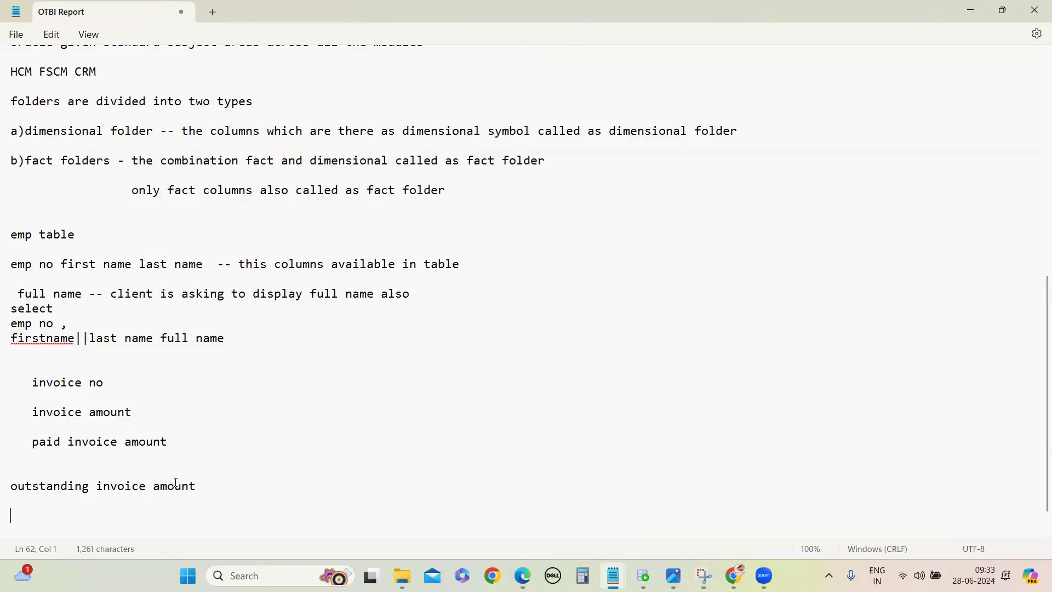
Step: Begin an invoice example query with "select invoiceno" below the outstanding invoice amount line
{"action": "type", "text": "select invoiceno"}
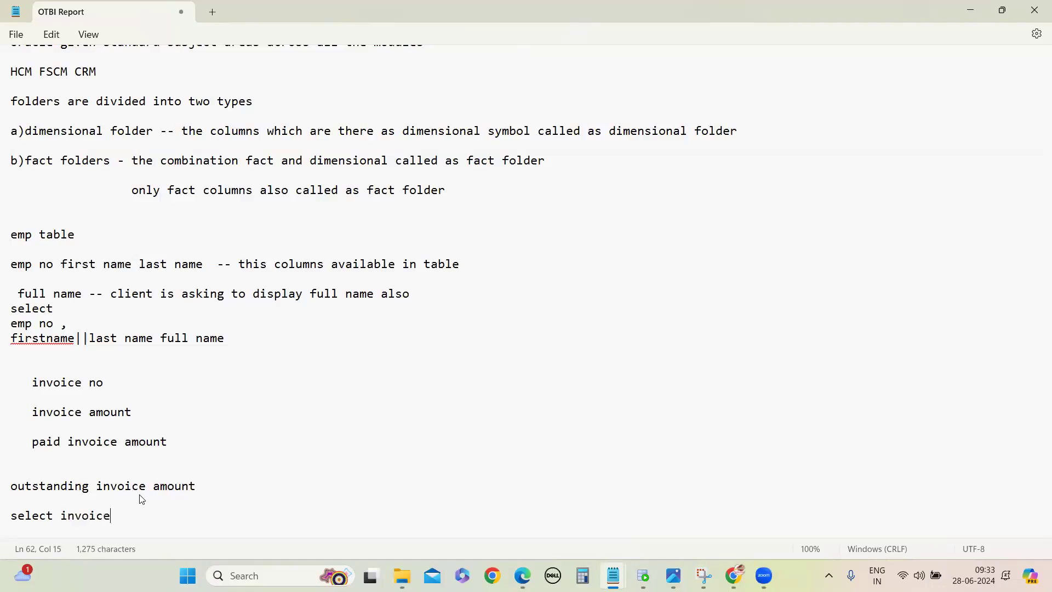
{"action": "key", "text": "Return"}
{"action": "key", "text": "Return"}
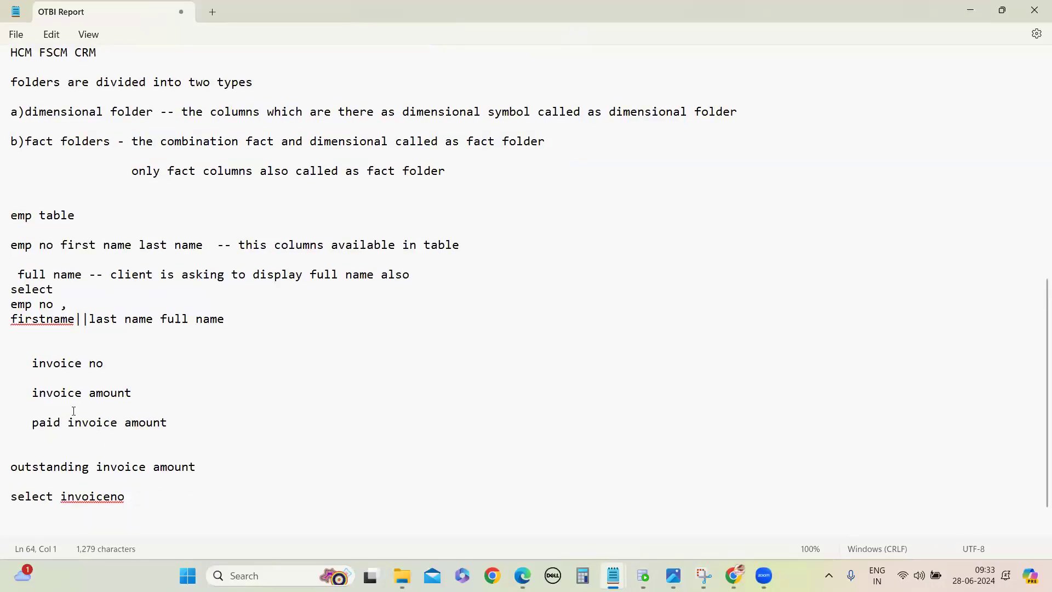
Step: Add the expression "invoice amount - paid invoice amount" under "select invoiceno", reusing the column names listed above
{"action": "left_click_drag", "start_coordinate": [29, 394], "coordinate": [134, 394]}
{"action": "key", "text": "ctrl+c"}
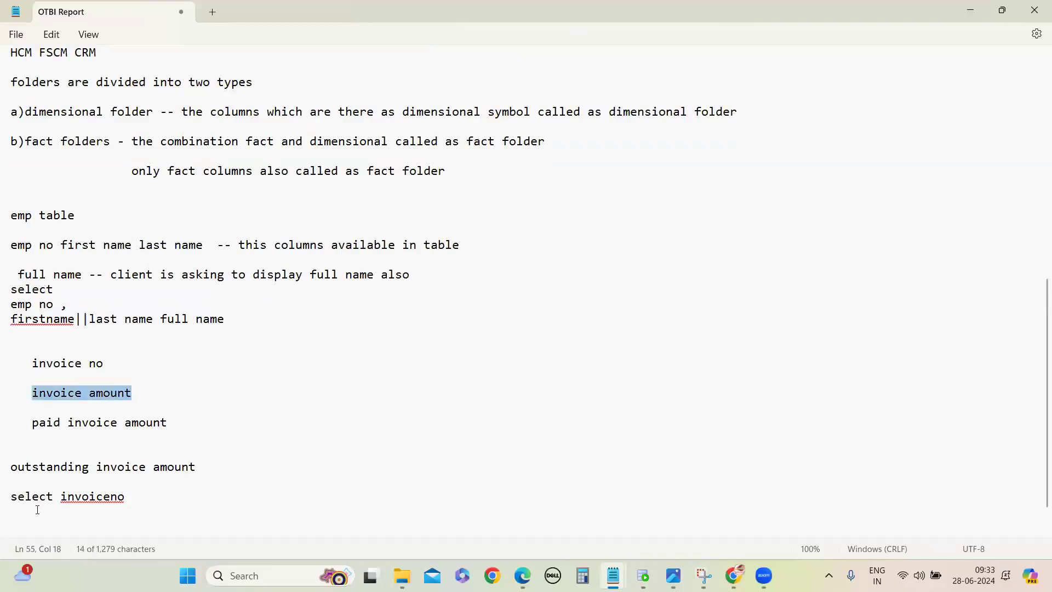
{"action": "left_click", "coordinate": [76, 517]}
{"action": "key", "text": "ctrl+v"}
{"action": "type", "text": "-"}
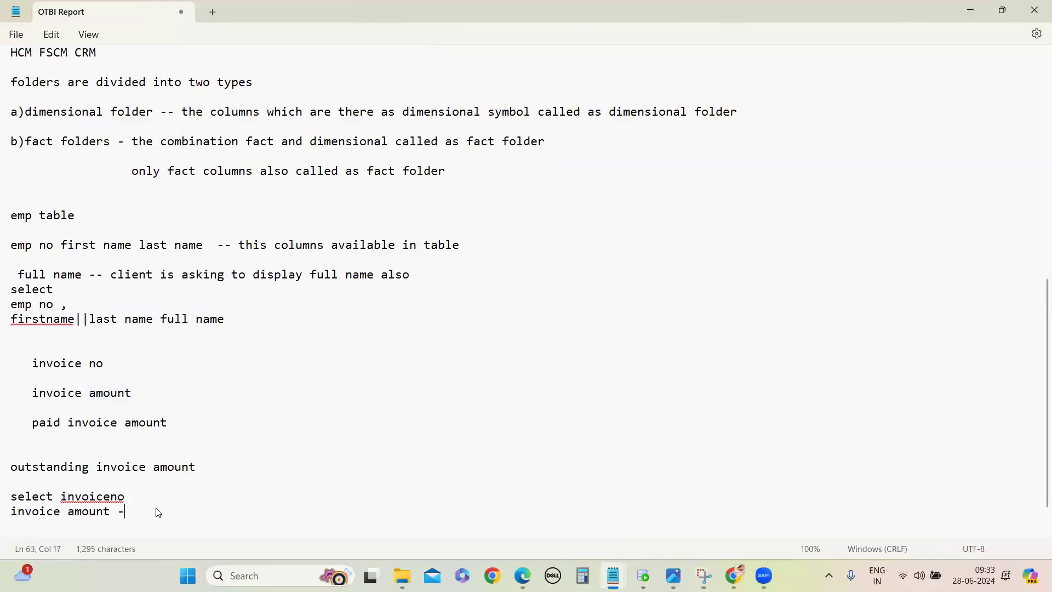
{"action": "left_click_drag", "start_coordinate": [32, 423], "coordinate": [183, 426]}
{"action": "key", "text": "ctrl+c"}
{"action": "left_click", "coordinate": [148, 511]}
{"action": "key", "text": "ctrl+v"}
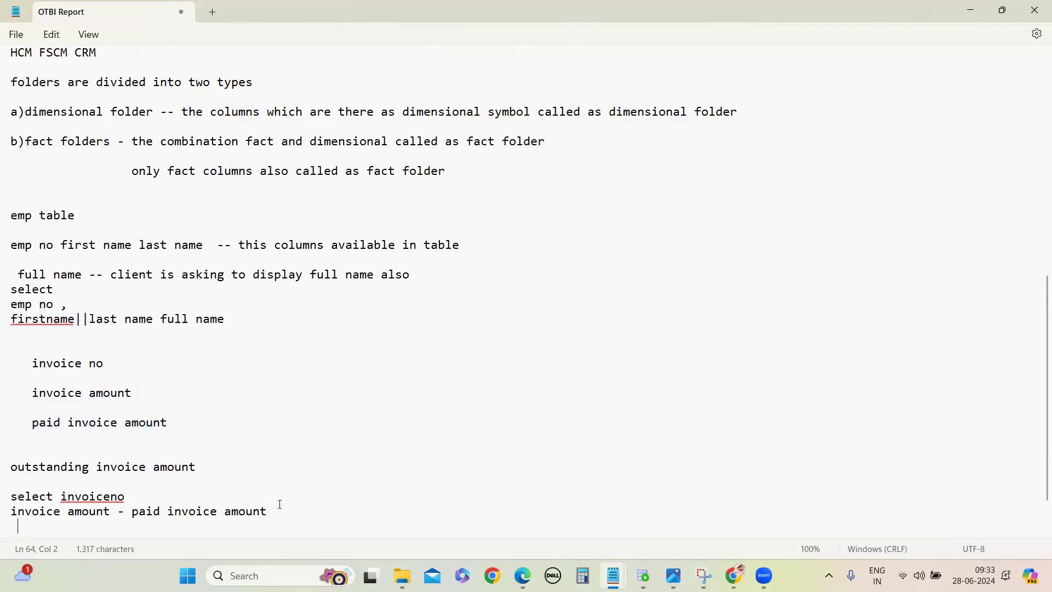
Step: Move the text "outstanding invoice amount" to the end of the subtraction expression as its alias
{"action": "left_click_drag", "start_coordinate": [11, 467], "coordinate": [173, 465]}
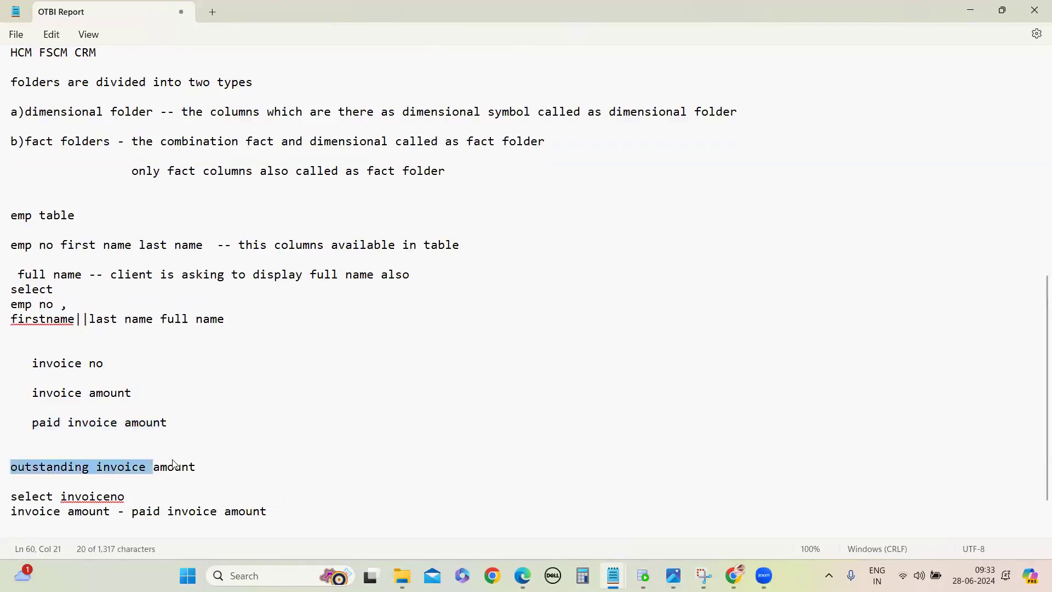
{"action": "triple_click", "coordinate": [204, 466]}
{"action": "key", "text": "ctrl+c"}
{"action": "key", "text": "Delete"}
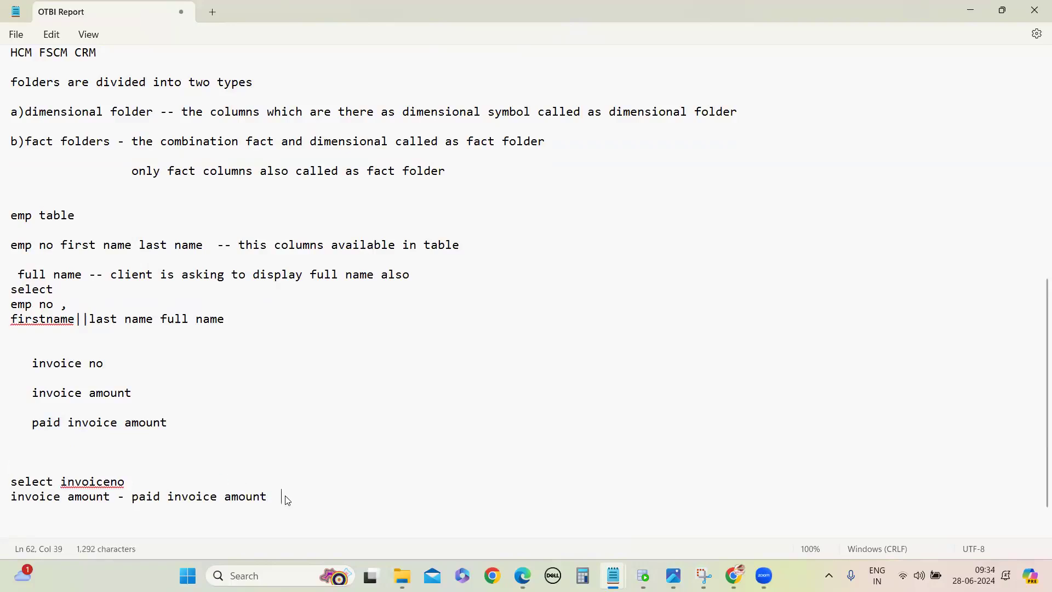
{"action": "key", "text": "ctrl+v"}
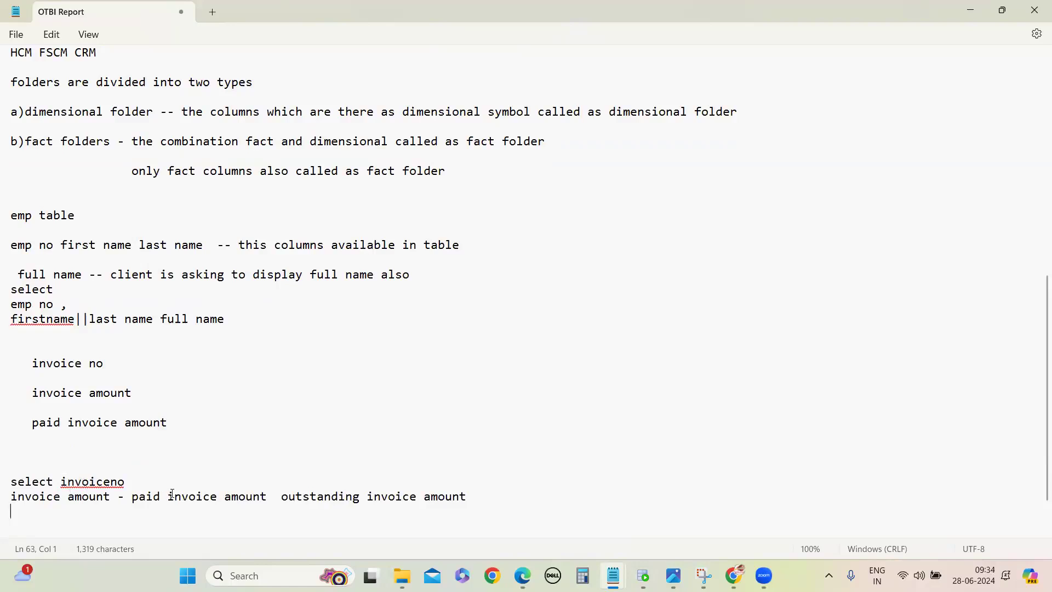
Step: Highlight the invoice query's selected columns and its "outstanding invoice amount" alias
{"action": "left_click_drag", "start_coordinate": [60, 482], "coordinate": [466, 497]}
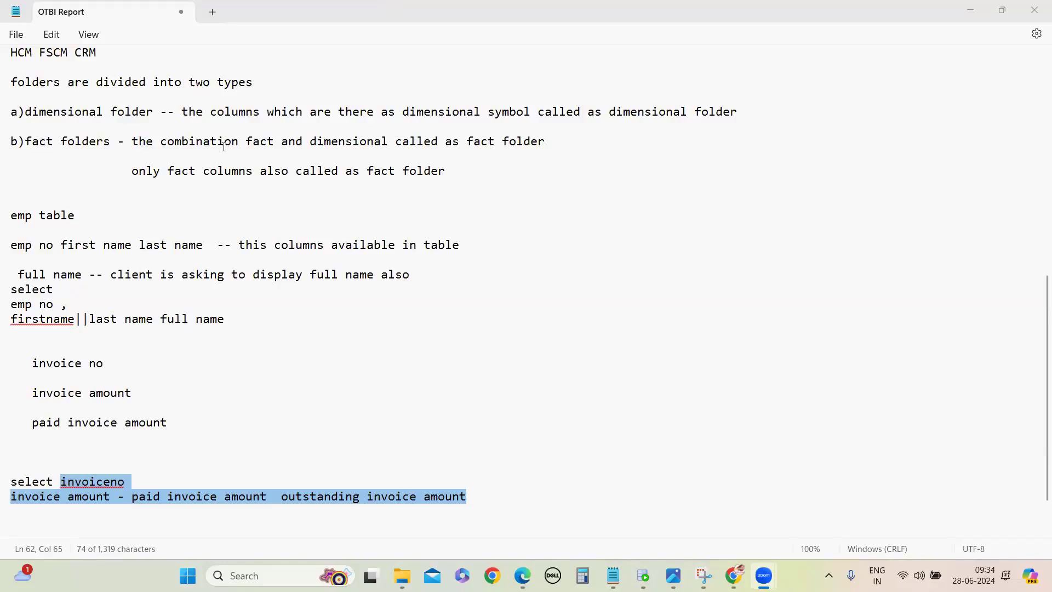
{"action": "left_click", "coordinate": [308, 502]}
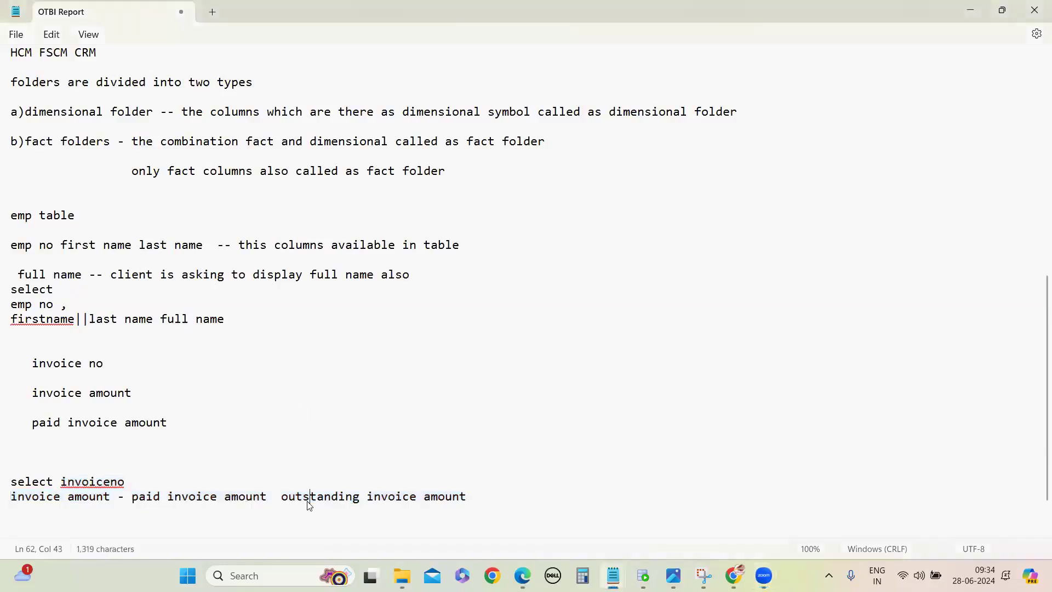
{"action": "left_click", "coordinate": [283, 499]}
{"action": "left_click", "coordinate": [406, 518], "text": "shift"}
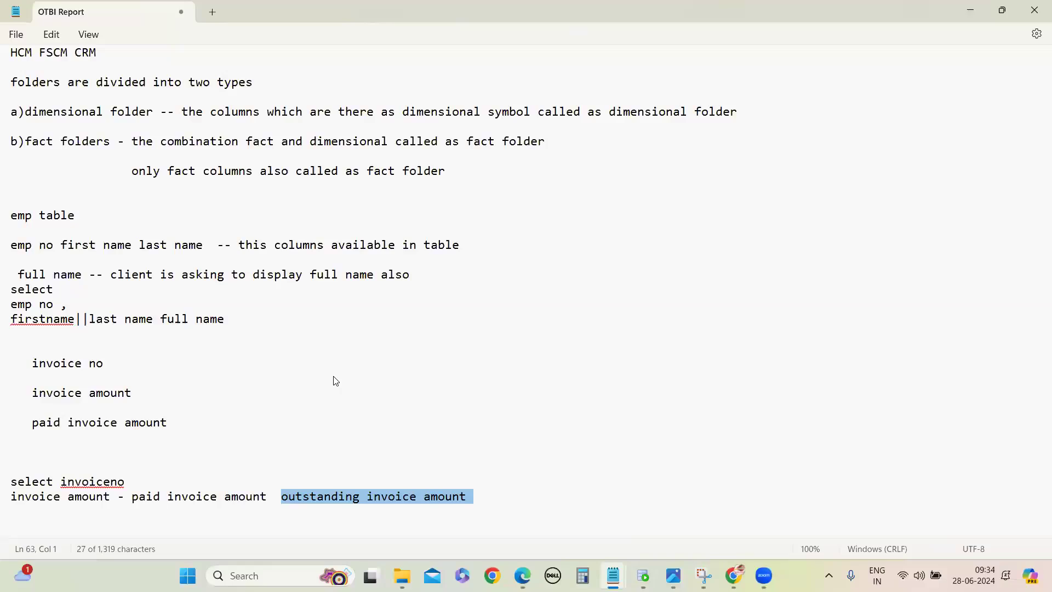
{"action": "left_click", "coordinate": [151, 390]}
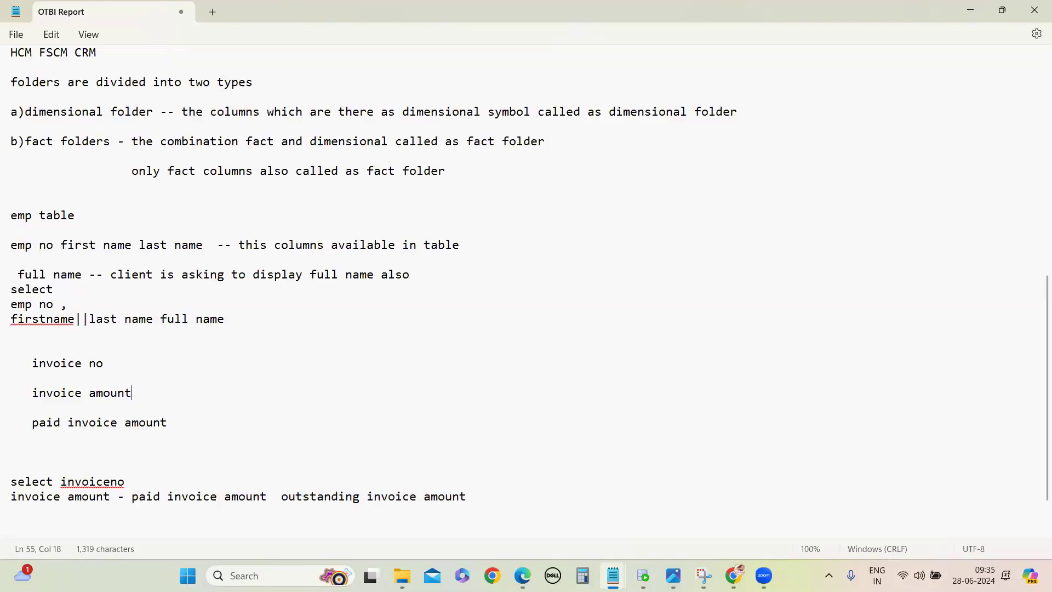
Step: Switch to the Payables Invoices analysis in Chrome and examine the dimension and fact columns under Invoice Details
{"action": "mouse_move", "coordinate": [734, 575]}
{"action": "left_click", "coordinate": [727, 513]}
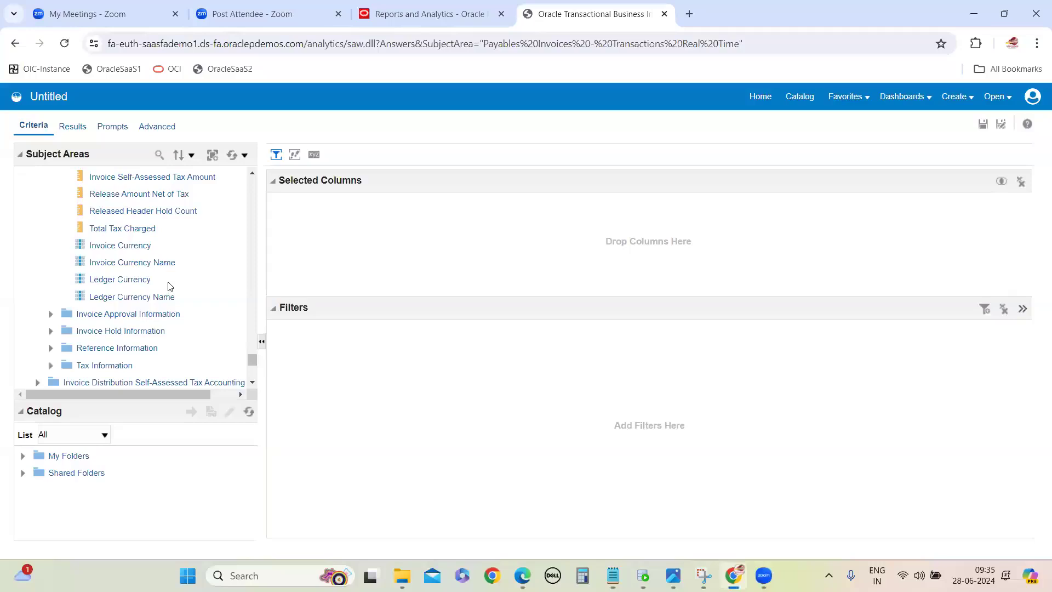
{"action": "scroll", "coordinate": [176, 285], "scroll_direction": "down", "scroll_amount": 5}
{"action": "scroll", "coordinate": [144, 251], "scroll_direction": "up", "scroll_amount": 10}
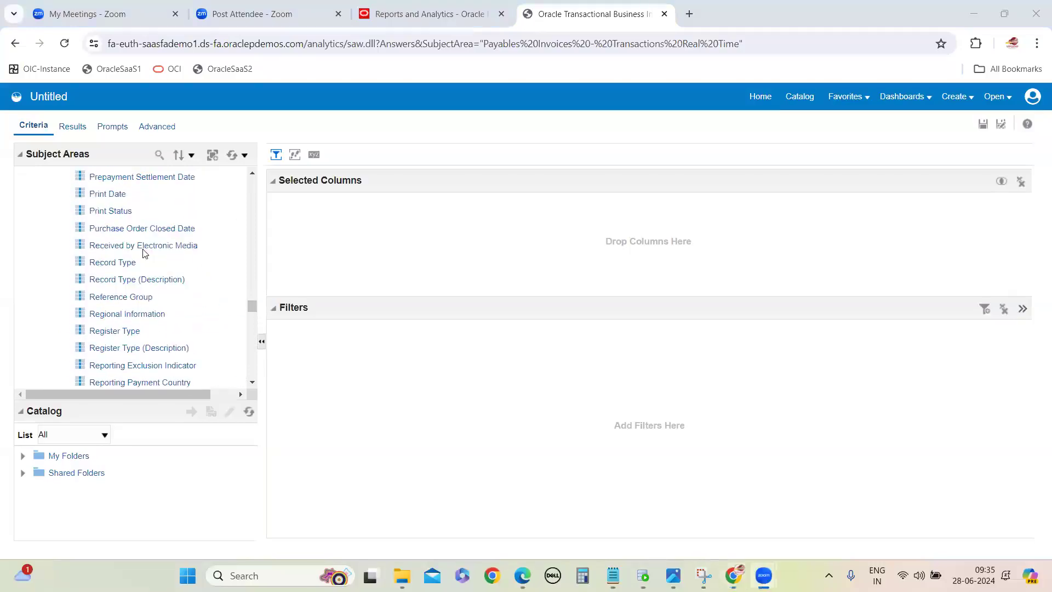
{"action": "scroll", "coordinate": [140, 248], "scroll_direction": "up", "scroll_amount": 10}
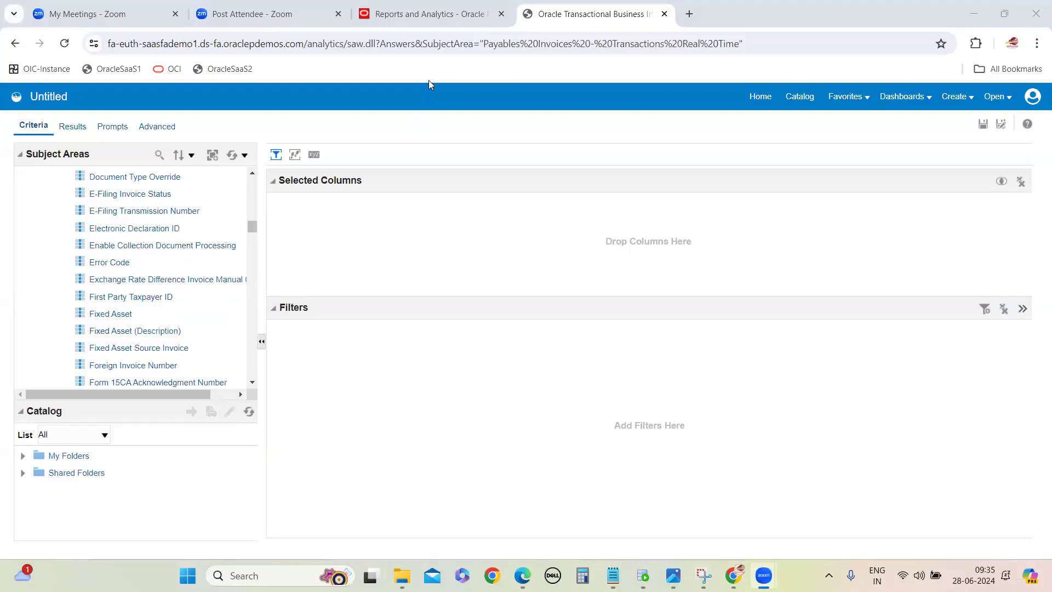
{"action": "scroll", "coordinate": [134, 281], "scroll_direction": "up", "scroll_amount": 10}
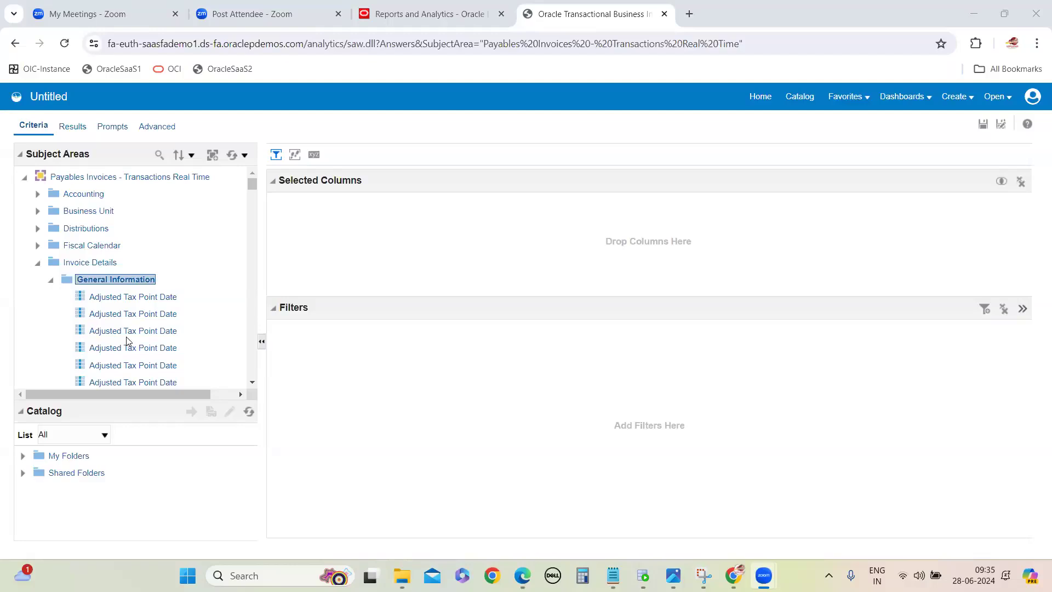
{"action": "scroll", "coordinate": [126, 341], "scroll_direction": "down", "scroll_amount": 20}
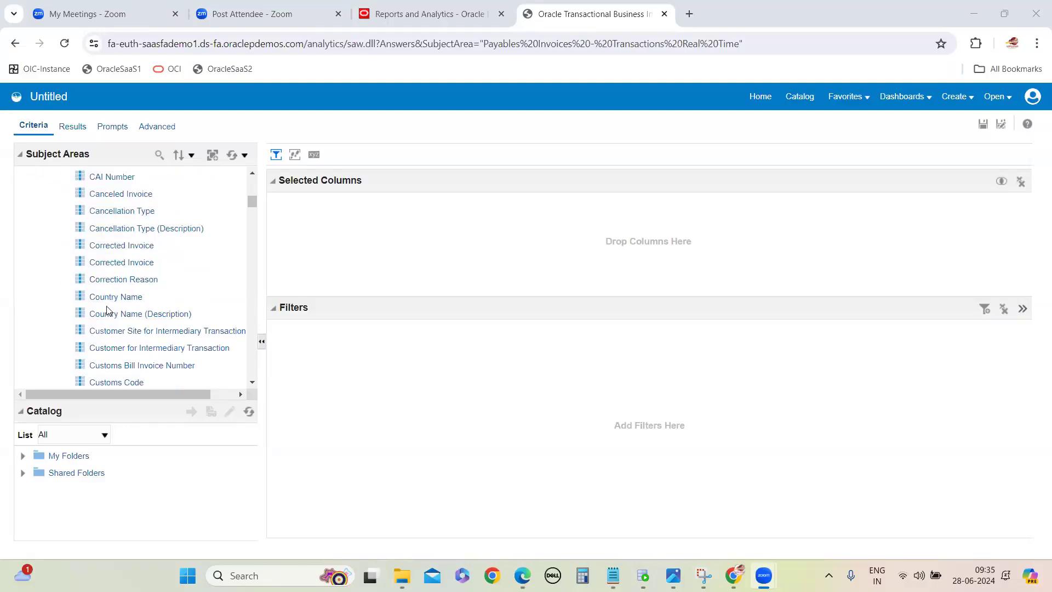
{"action": "scroll", "coordinate": [175, 305], "scroll_direction": "down", "scroll_amount": 20}
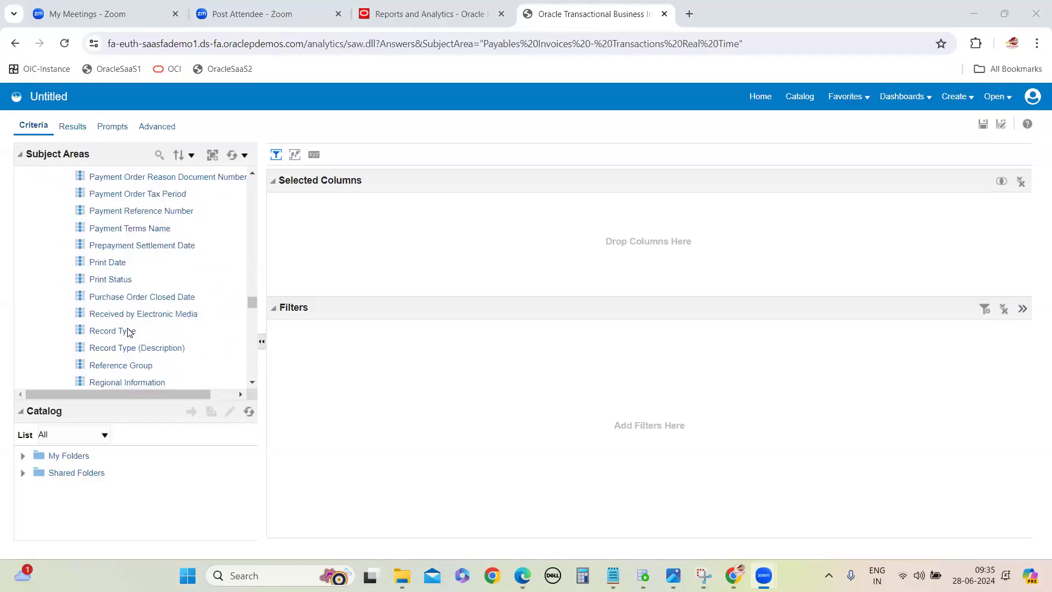
{"action": "scroll", "coordinate": [121, 243], "scroll_direction": "up", "scroll_amount": 5}
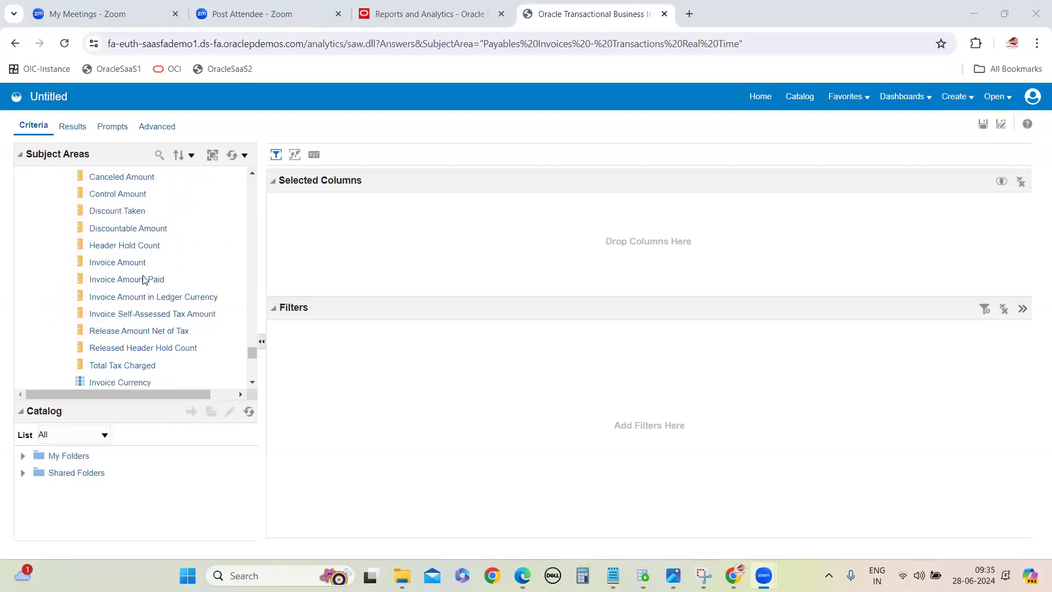
{"action": "scroll", "coordinate": [143, 275], "scroll_direction": "up", "scroll_amount": 4}
{"action": "scroll", "coordinate": [137, 310], "scroll_direction": "down", "scroll_amount": 5}
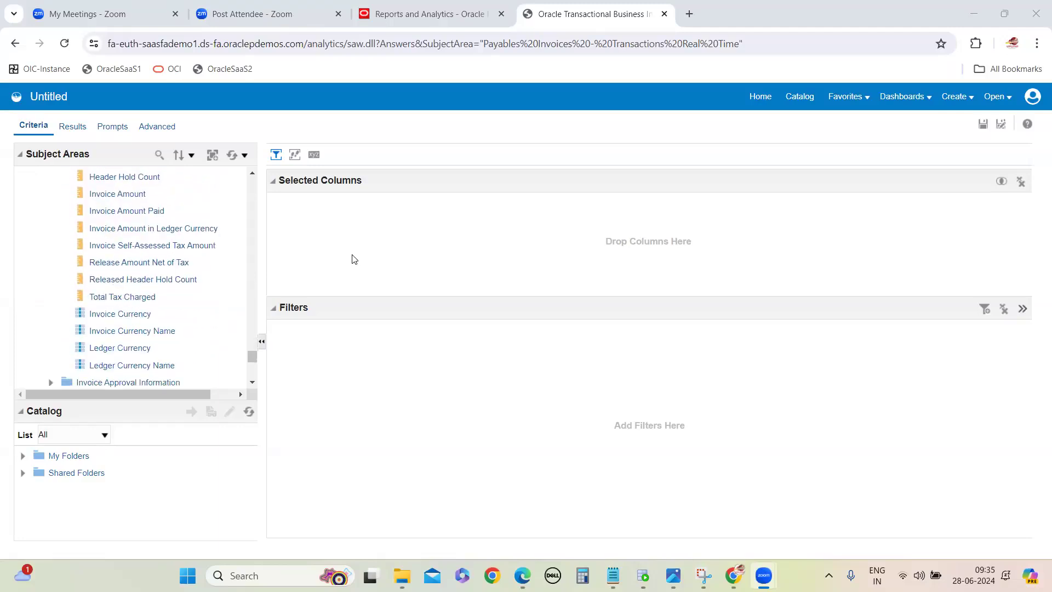
Step: Switch to the OTBI Report notes in Notepad and review the folder definitions and example queries
{"action": "left_click", "coordinate": [678, 502]}
{"action": "scroll", "coordinate": [242, 279], "scroll_direction": "down", "scroll_amount": 1}
{"action": "scroll", "coordinate": [236, 265], "scroll_direction": "up", "scroll_amount": 6}
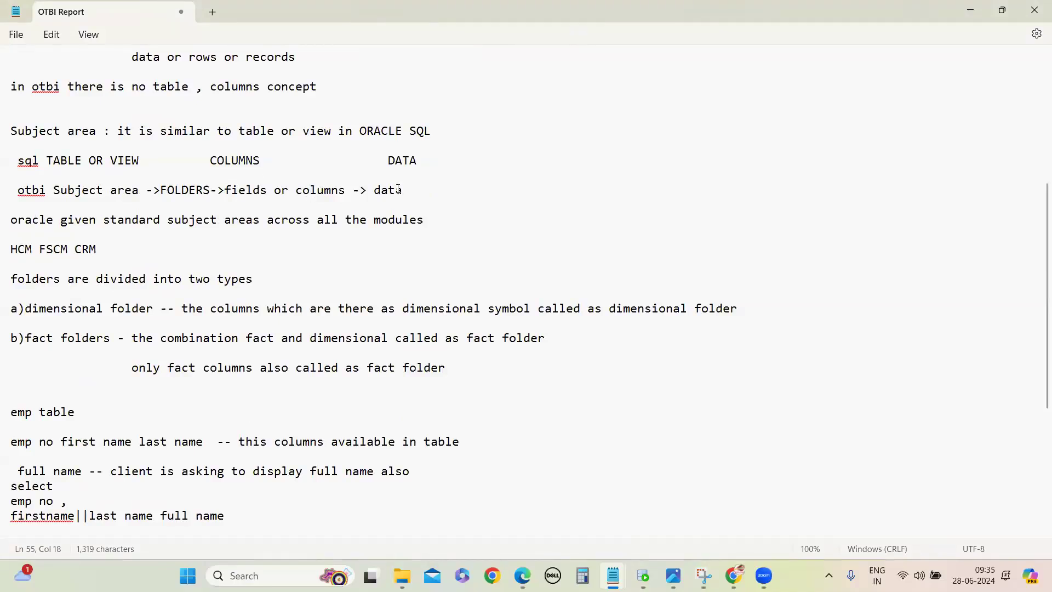
{"action": "scroll", "coordinate": [398, 190], "scroll_direction": "down", "scroll_amount": 5}
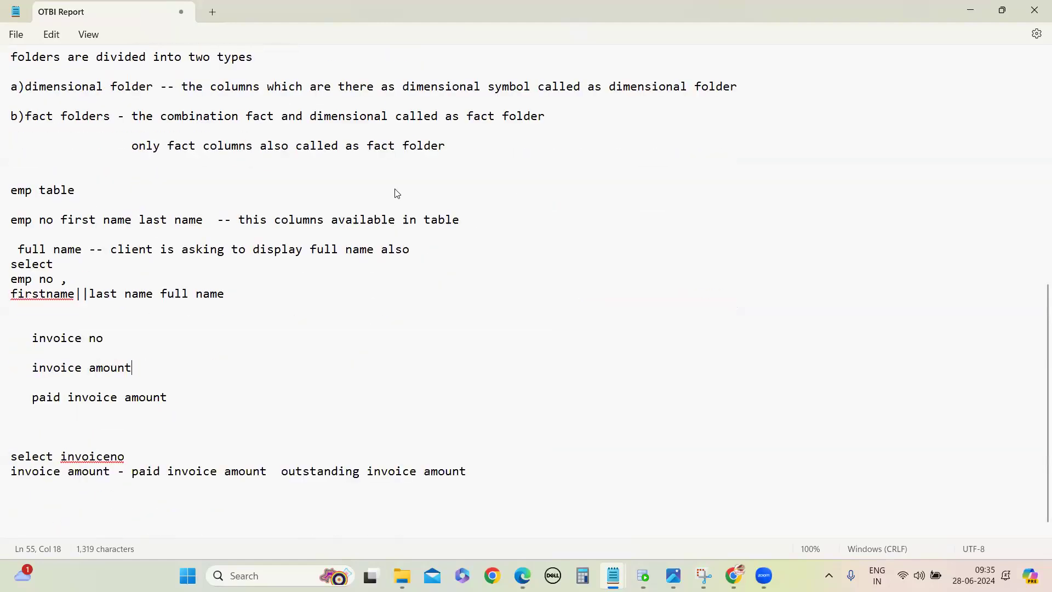
{"action": "scroll", "coordinate": [454, 172], "scroll_direction": "up", "scroll_amount": 1}
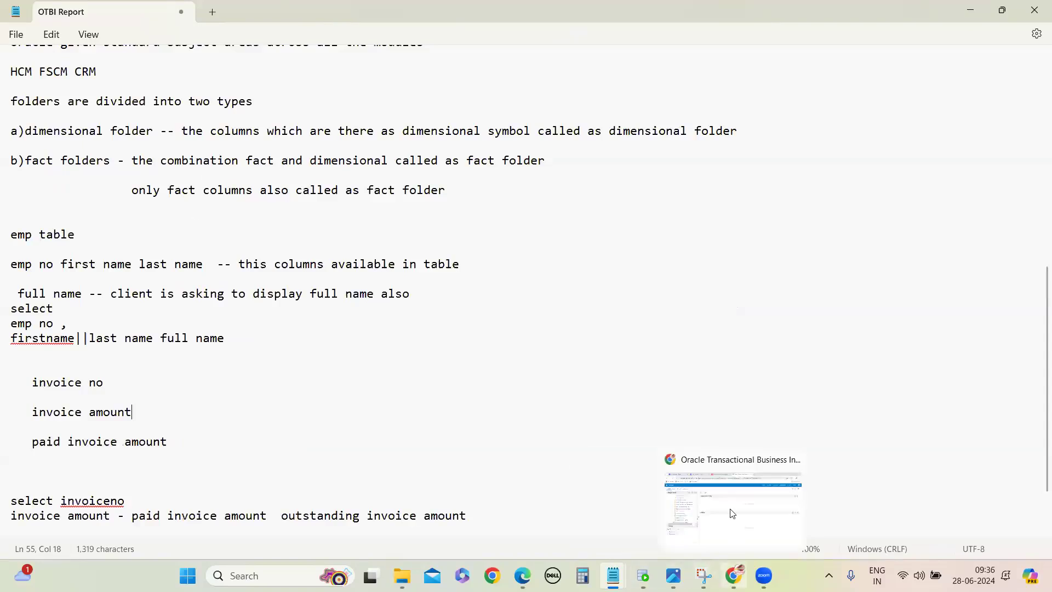
Step: Switch to the Payables Invoices analysis in Chrome and examine the fact and dimension columns in the Invoice Amounts folder
{"action": "left_click", "coordinate": [733, 514]}
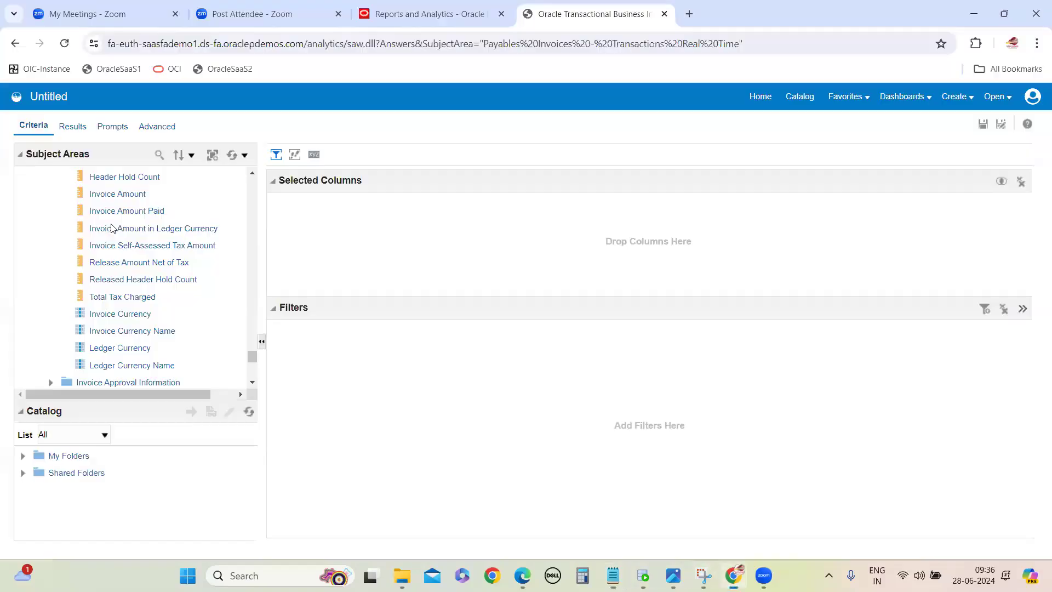
{"action": "left_click", "coordinate": [80, 199]}
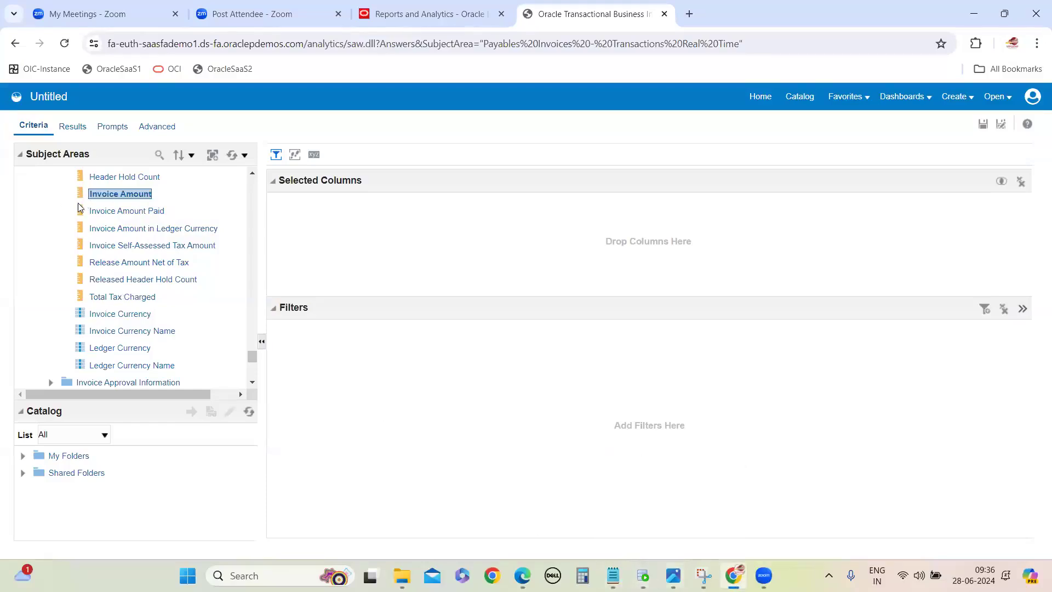
{"action": "scroll", "coordinate": [78, 198], "scroll_direction": "up", "scroll_amount": 1}
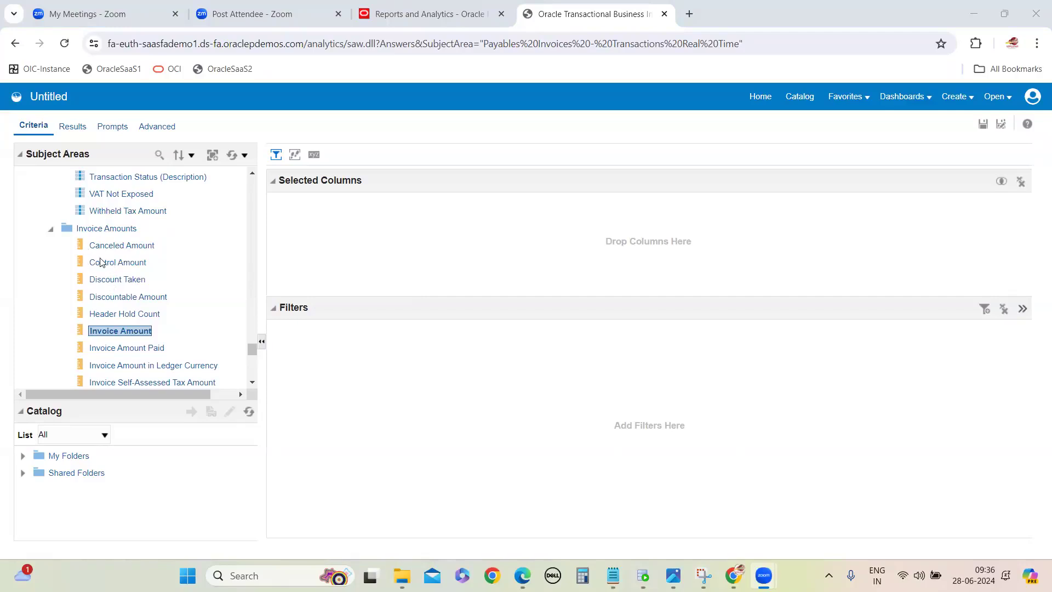
{"action": "scroll", "coordinate": [91, 236], "scroll_direction": "down", "scroll_amount": 1}
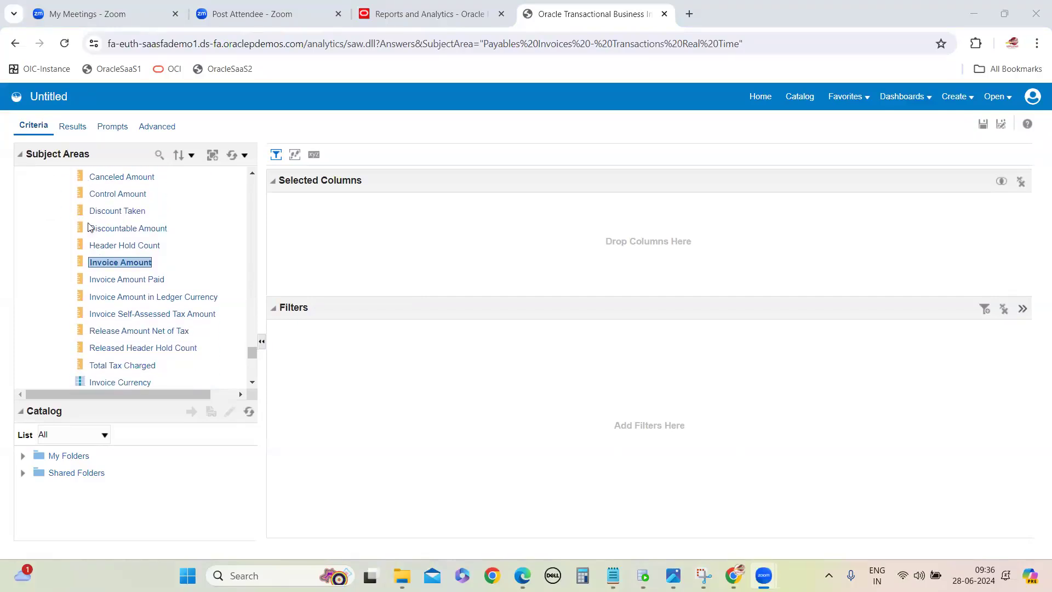
{"action": "scroll", "coordinate": [79, 213], "scroll_direction": "up", "scroll_amount": 2}
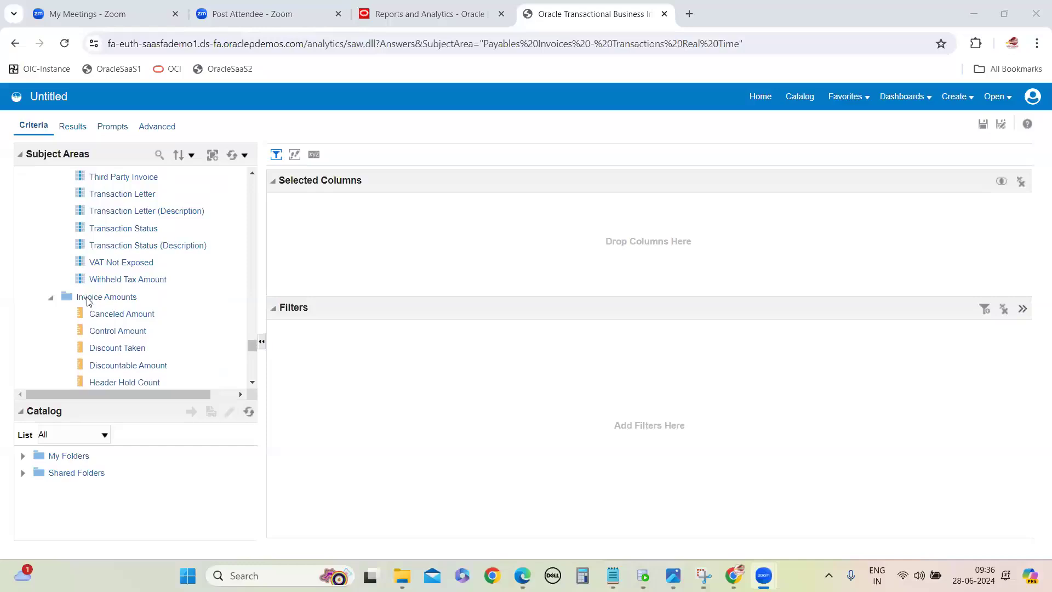
{"action": "scroll", "coordinate": [136, 293], "scroll_direction": "down", "scroll_amount": 3}
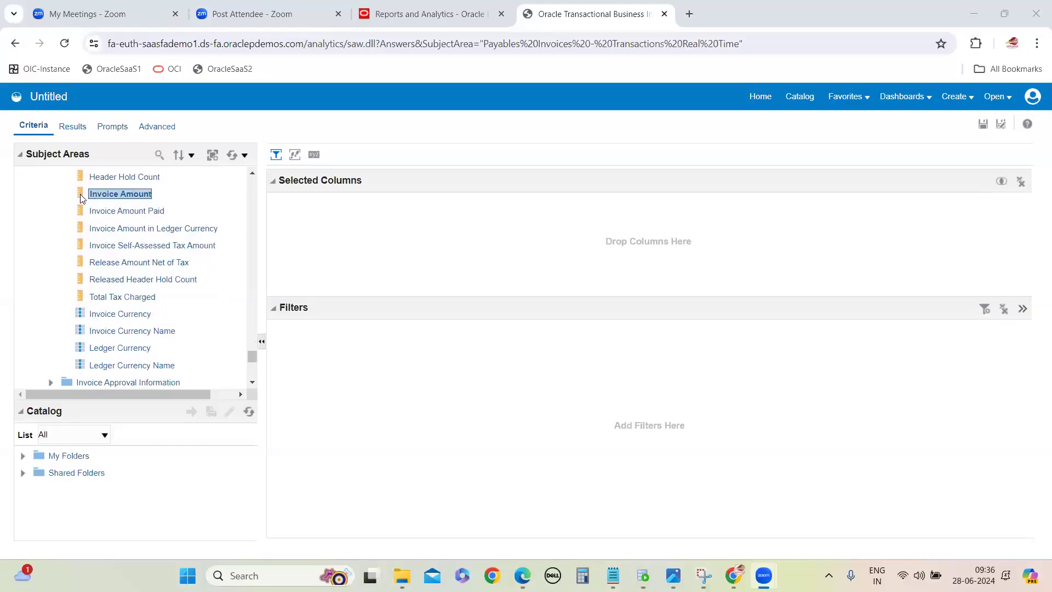
{"action": "scroll", "coordinate": [121, 302], "scroll_direction": "up", "scroll_amount": 3}
{"action": "left_click", "coordinate": [100, 299]}
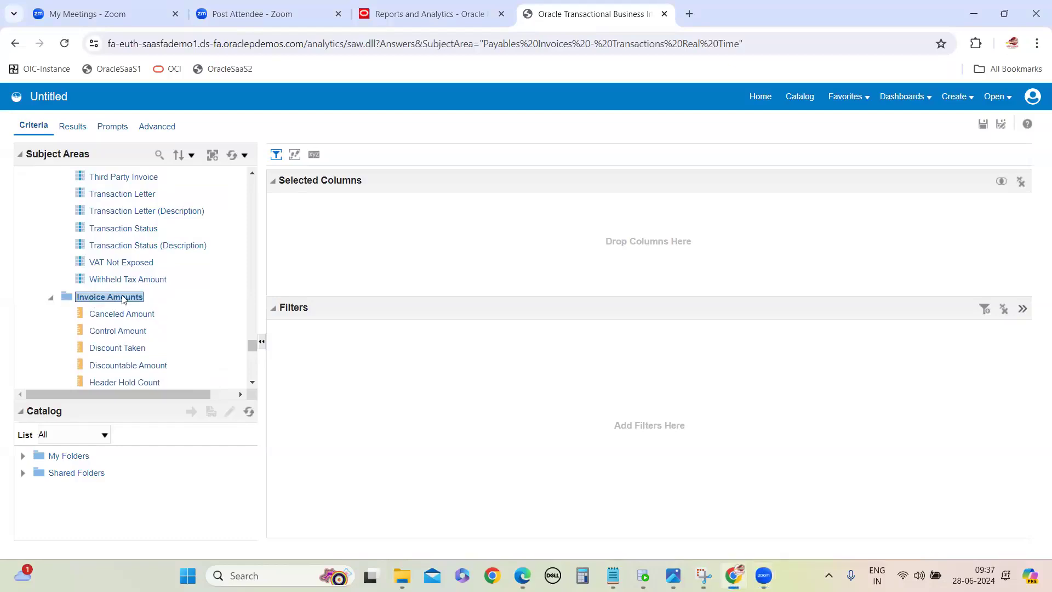
Step: Select the General Information folder under Invoice Details and examine its dimension columns
{"action": "scroll", "coordinate": [123, 299], "scroll_direction": "up", "scroll_amount": 15}
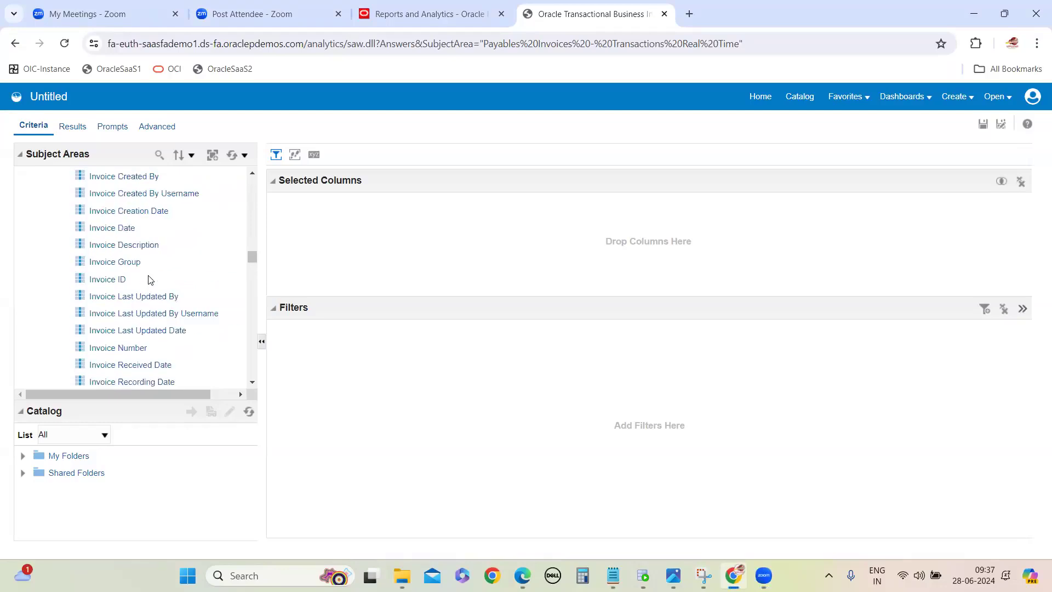
{"action": "scroll", "coordinate": [150, 280], "scroll_direction": "up", "scroll_amount": 10}
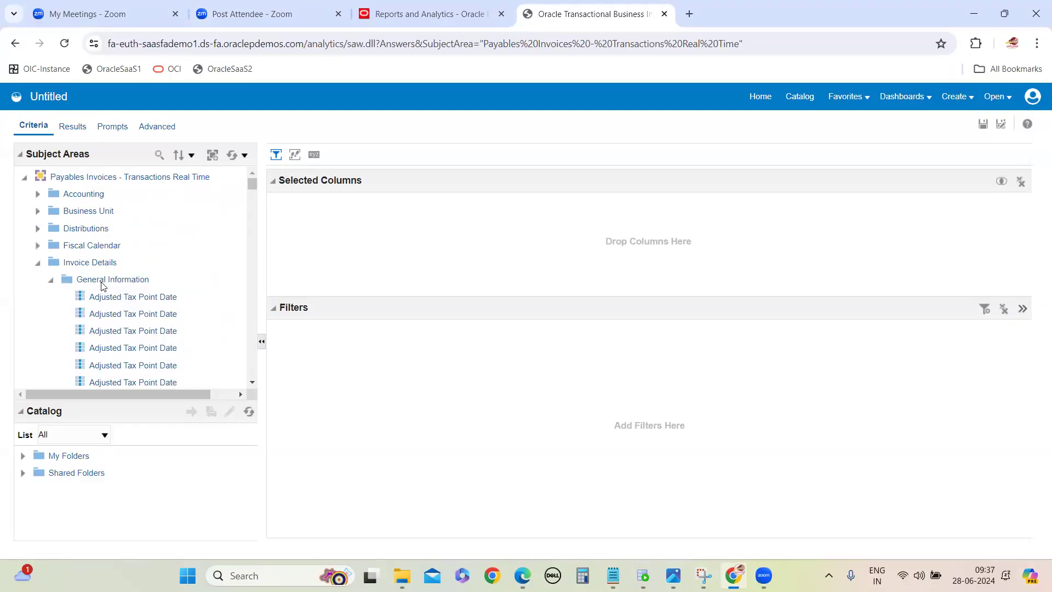
{"action": "left_click", "coordinate": [128, 281]}
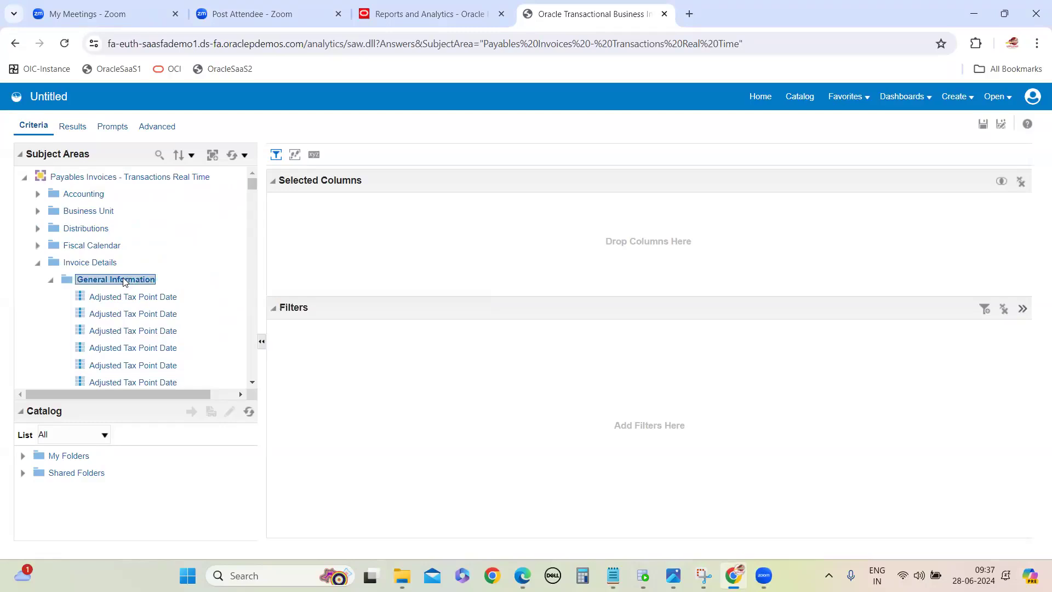
Step: In the OTBI Report notes in Notepad, add a line below the invoice query: "invoice number invoice description invoice date invoice type name"
{"action": "mouse_move", "coordinate": [613, 574]}
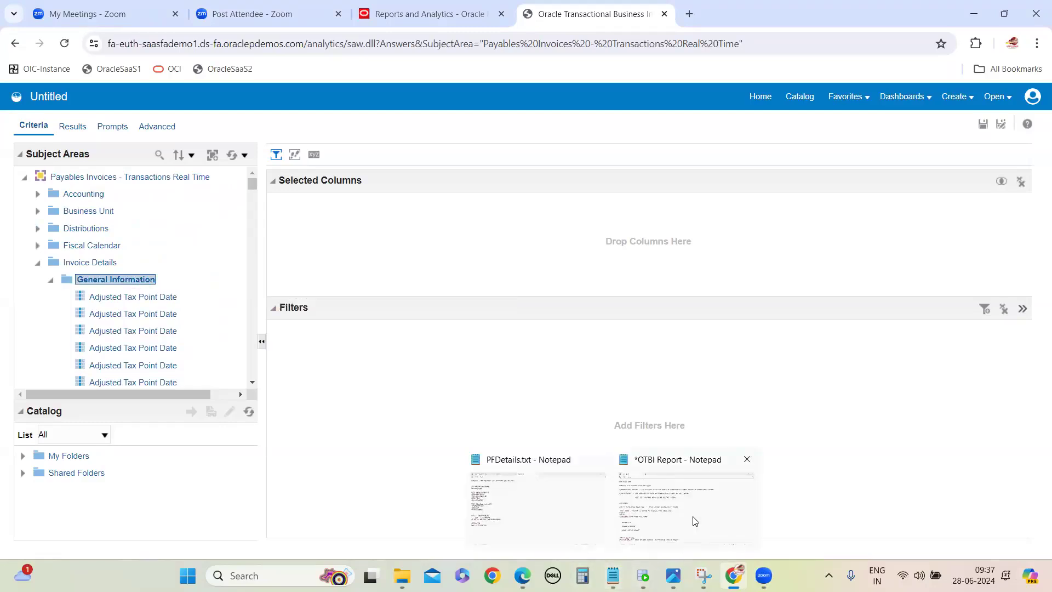
{"action": "left_click", "coordinate": [695, 520]}
{"action": "scroll", "coordinate": [223, 404], "scroll_direction": "down", "scroll_amount": 2}
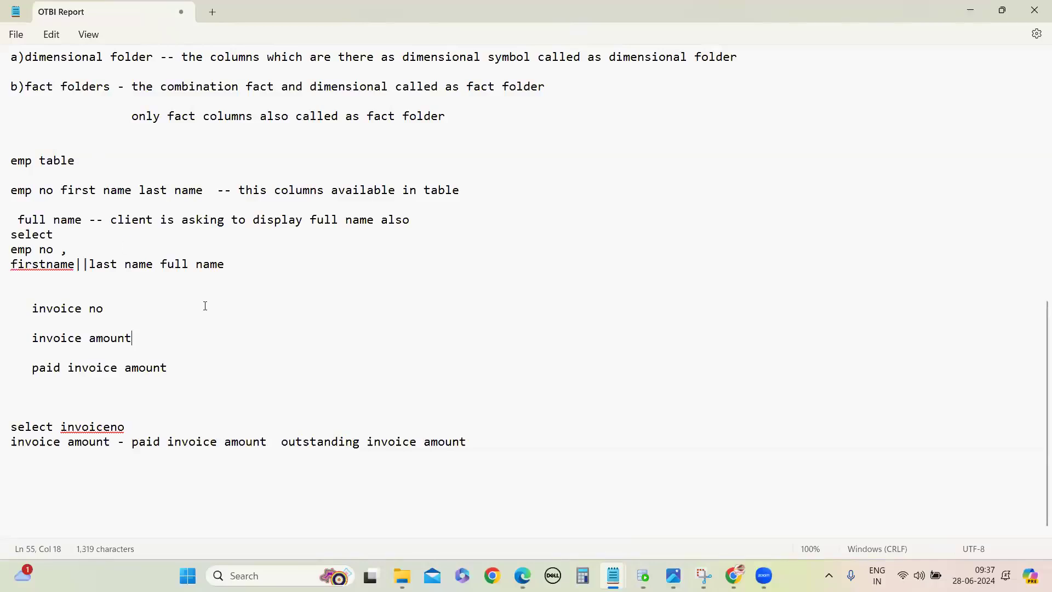
{"action": "key", "text": "alt+Tab"}
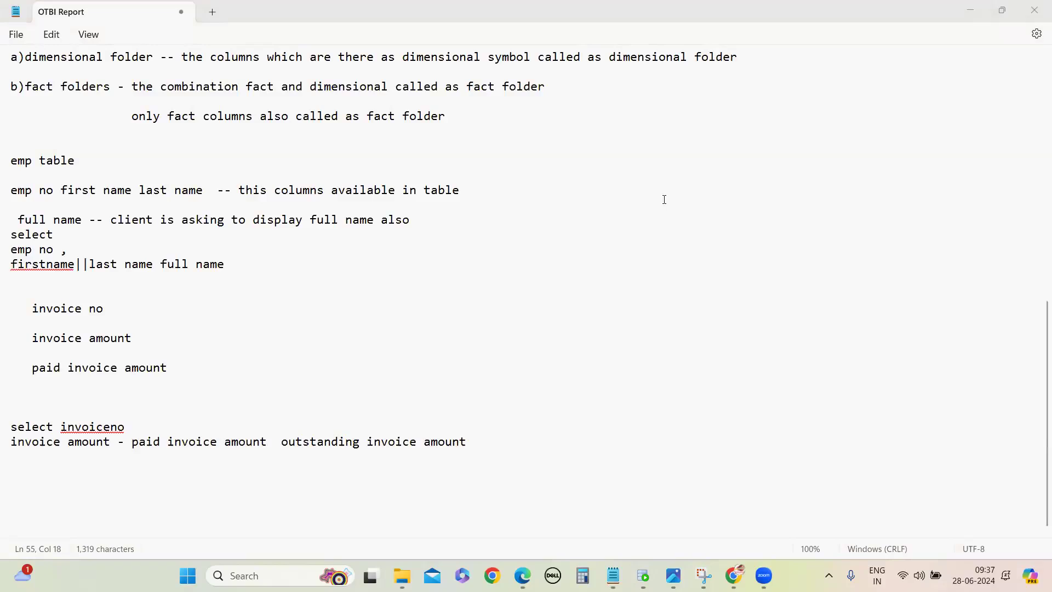
{"action": "left_click", "coordinate": [237, 491]}
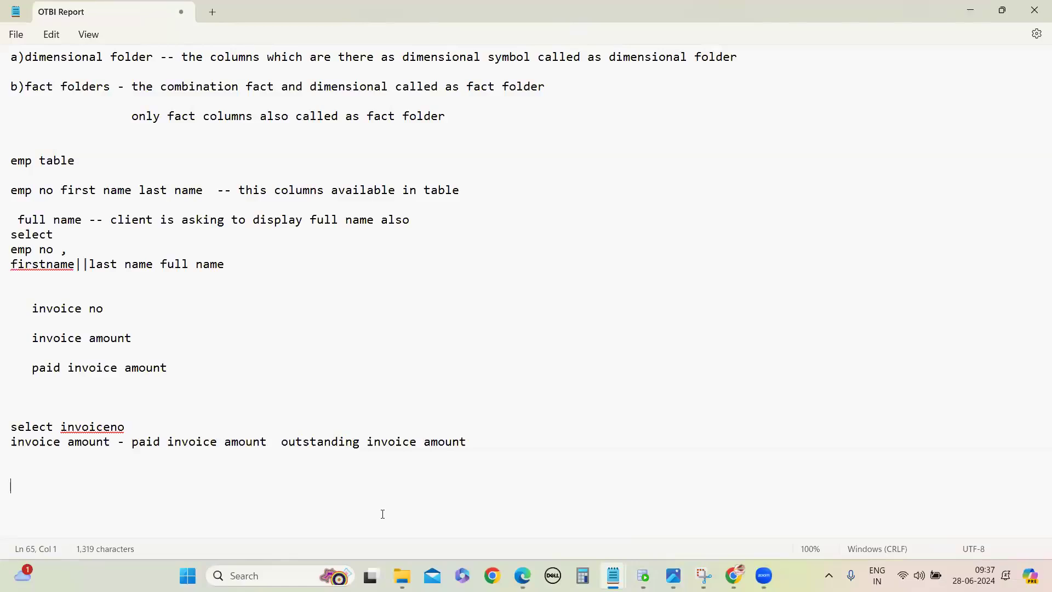
{"action": "type", "text": "invoice number   in"}
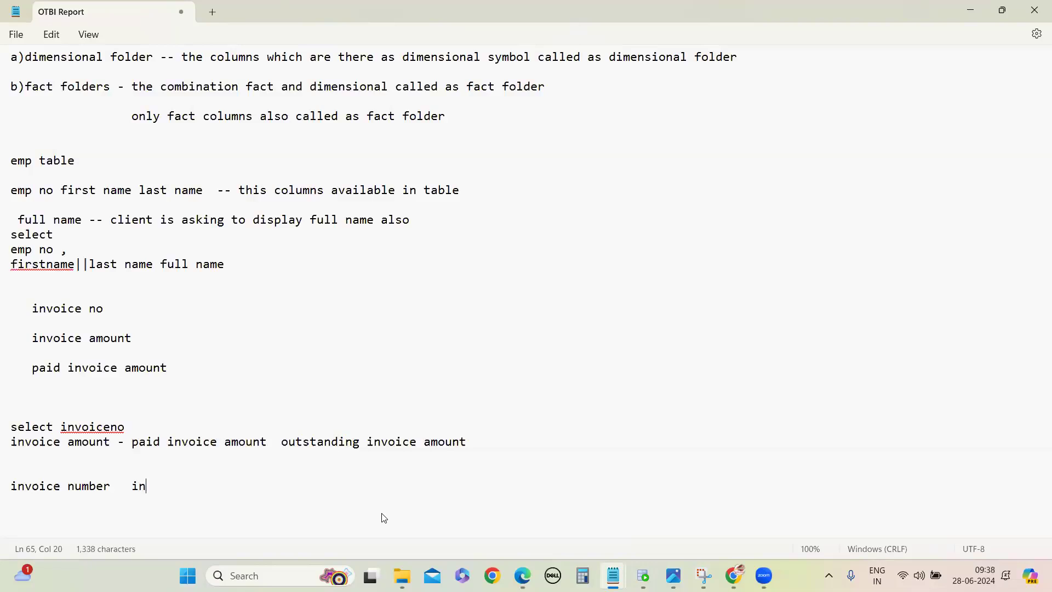
{"action": "type", "text": "voice description  invoice date  "}
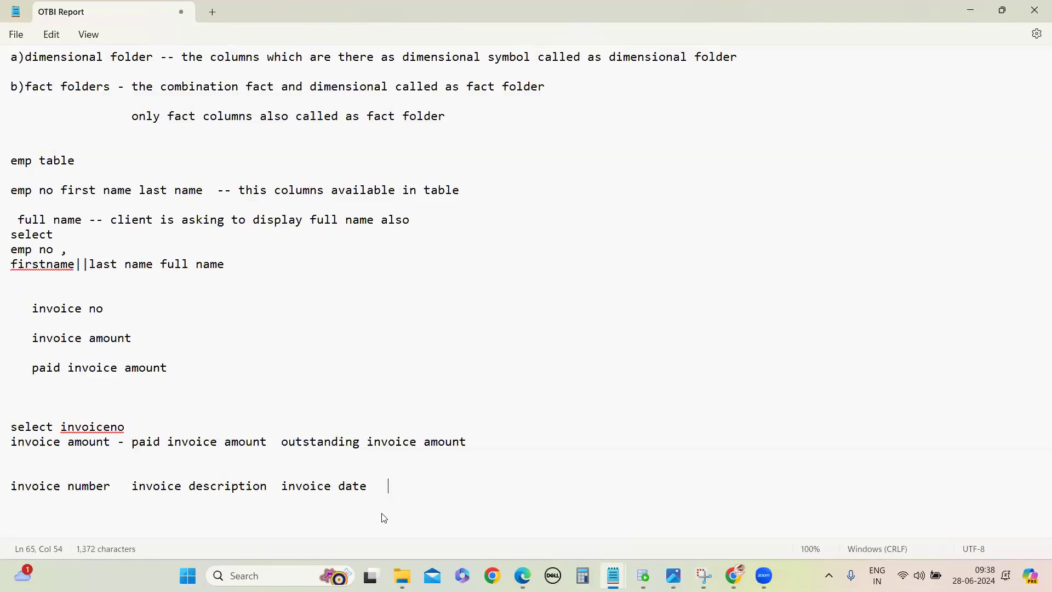
{"action": "type", "text": "  invoice type name "}
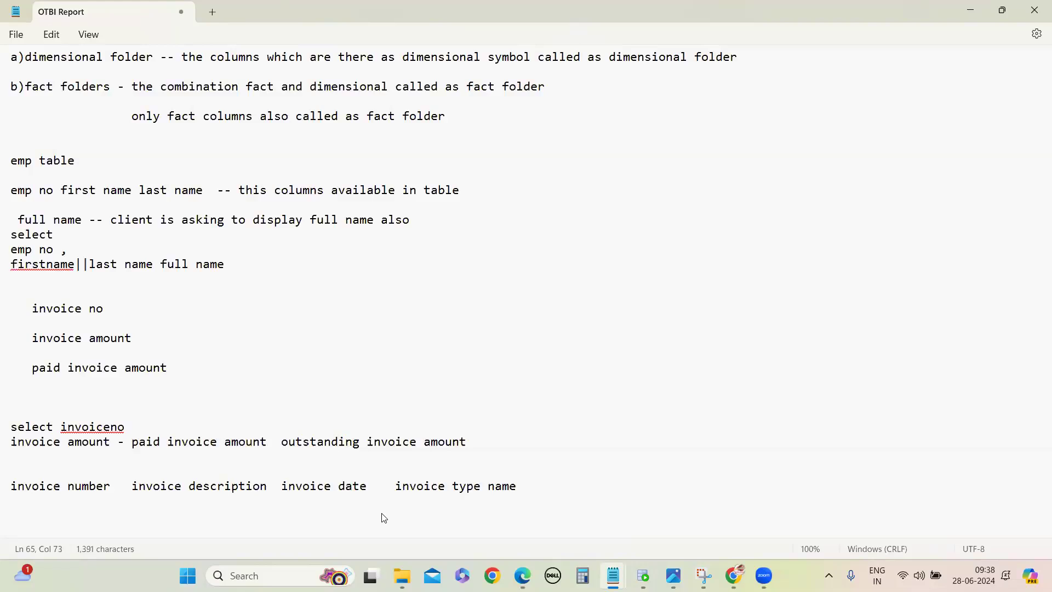
{"action": "type", "text": "supplier s"}
{"action": "type", "text": "i"}
Step: Append "supplier supplier site" to the end of the new invoice column list
{"action": "key", "text": "BackSpace"}
{"action": "key", "text": "BackSpace"}
{"action": "type", "text": "supppl"}
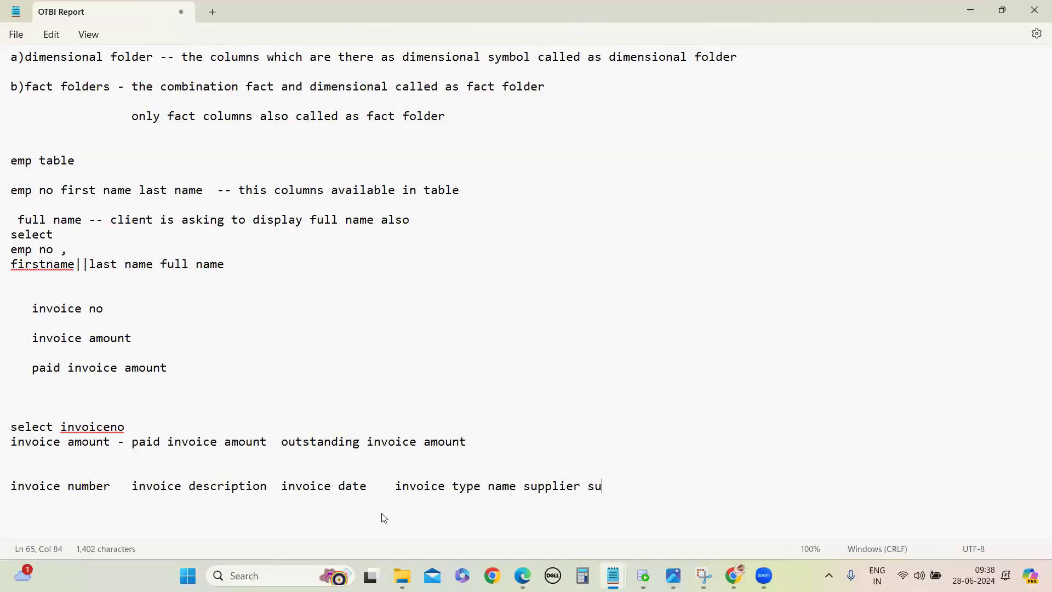
{"action": "key", "text": "BackSpace"}
{"action": "key", "text": "BackSpace"}
{"action": "type", "text": "lier site"}
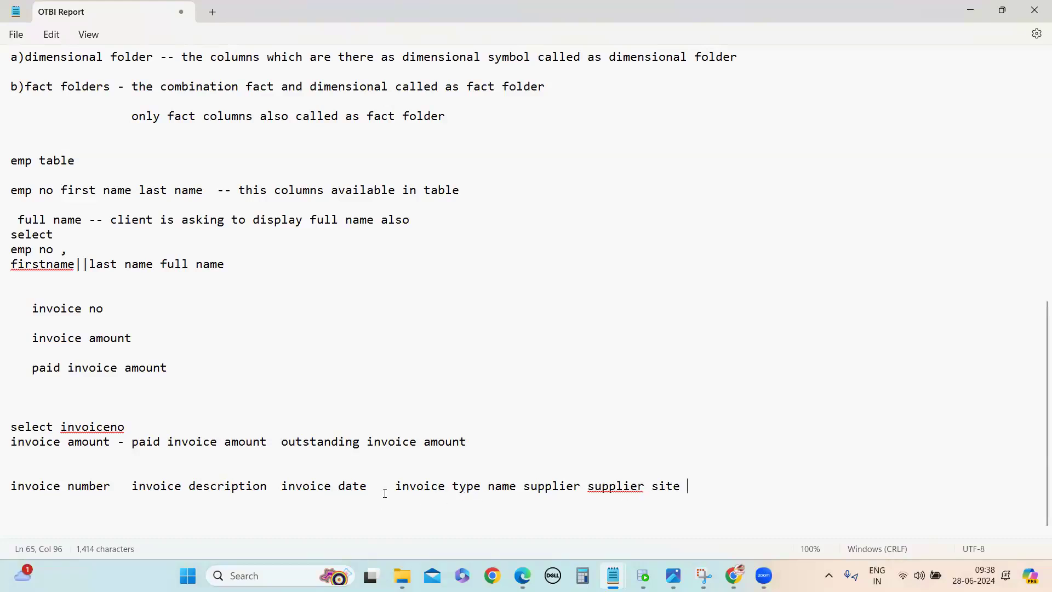
Step: Insert "invoice amount" after "invoice description" in the column list
{"action": "left_click", "coordinate": [266, 491]}
{"action": "type", "text": "invoice t"}
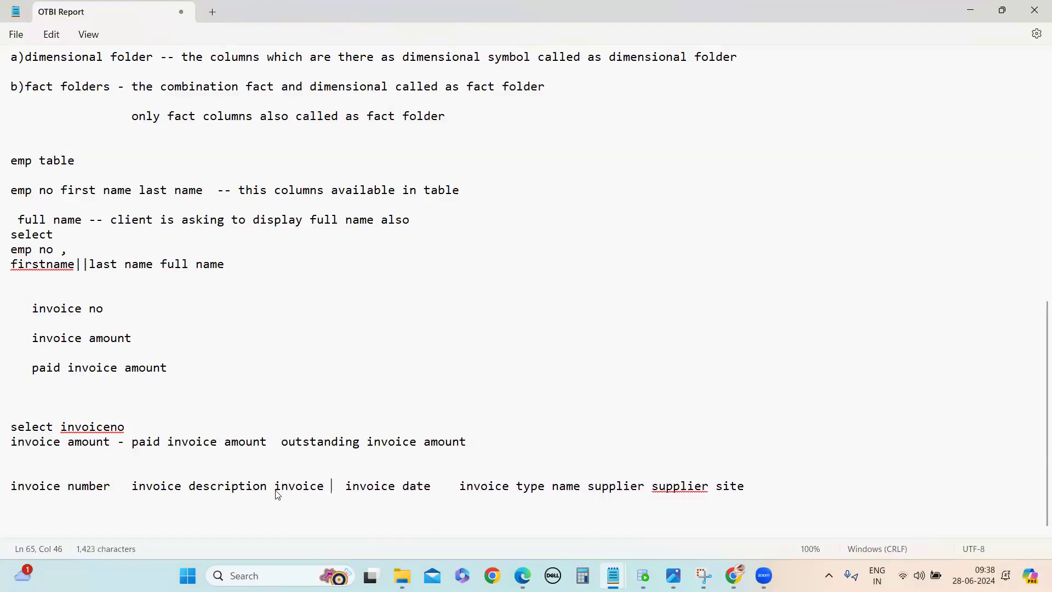
{"action": "key", "text": "BackSpace"}
{"action": "type", "text": "am"}
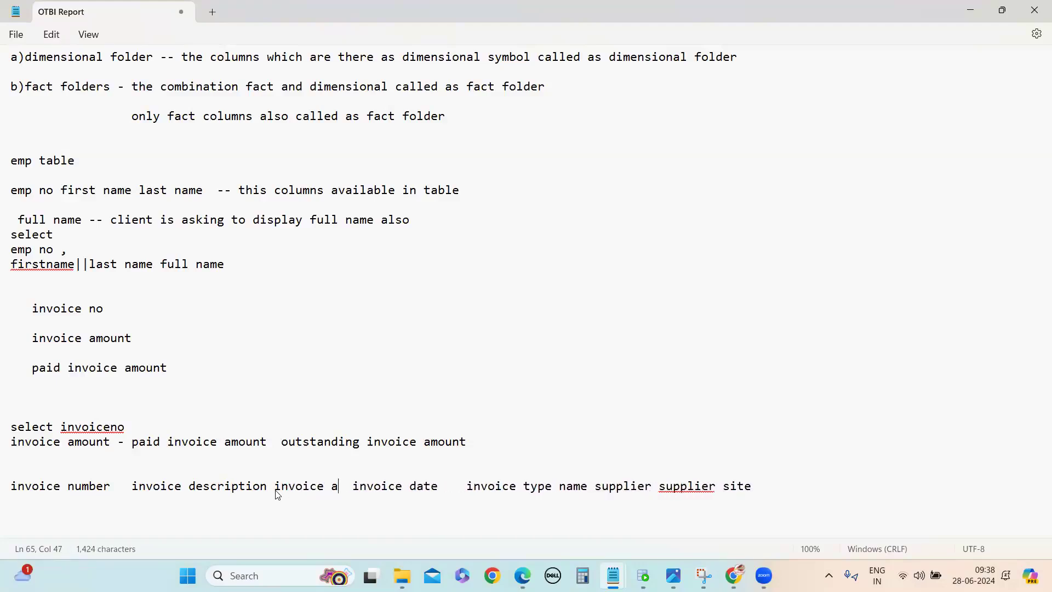
{"action": "type", "text": "oun"}
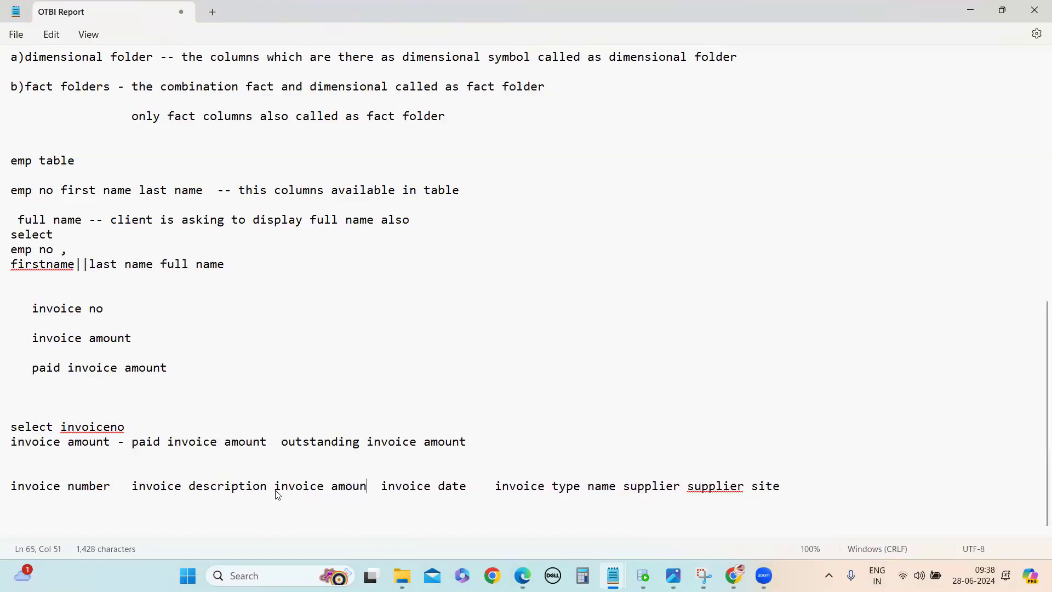
{"action": "type", "text": "y"}
{"action": "key", "text": "BackSpace"}
{"action": "type", "text": "t"}
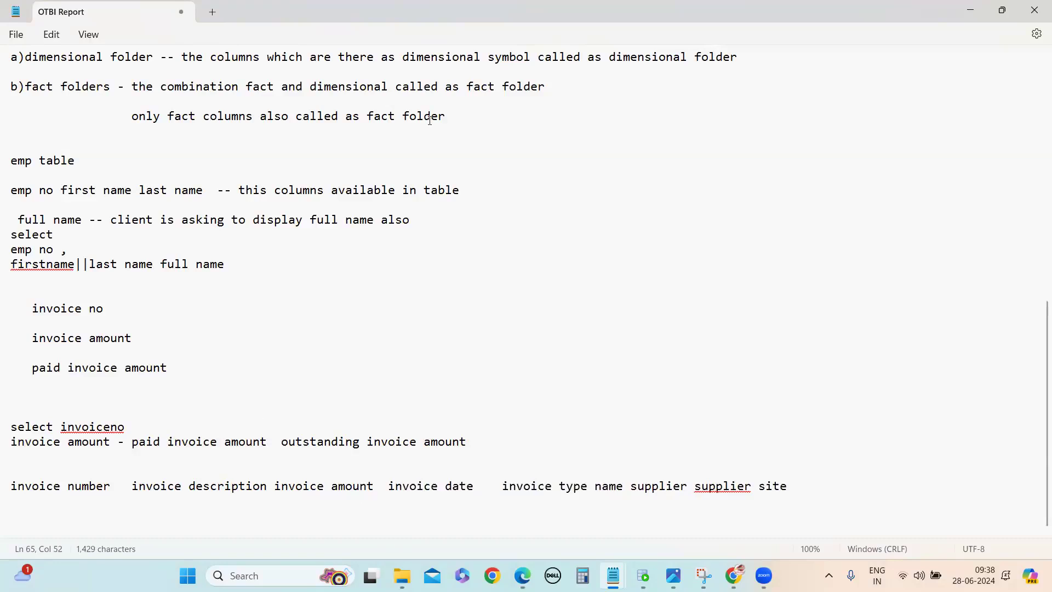
Step: Add the separate lines "and validation" and "and out put format" below the column list
{"action": "left_click", "coordinate": [251, 516]}
{"action": "type", "text": "and validatio"}
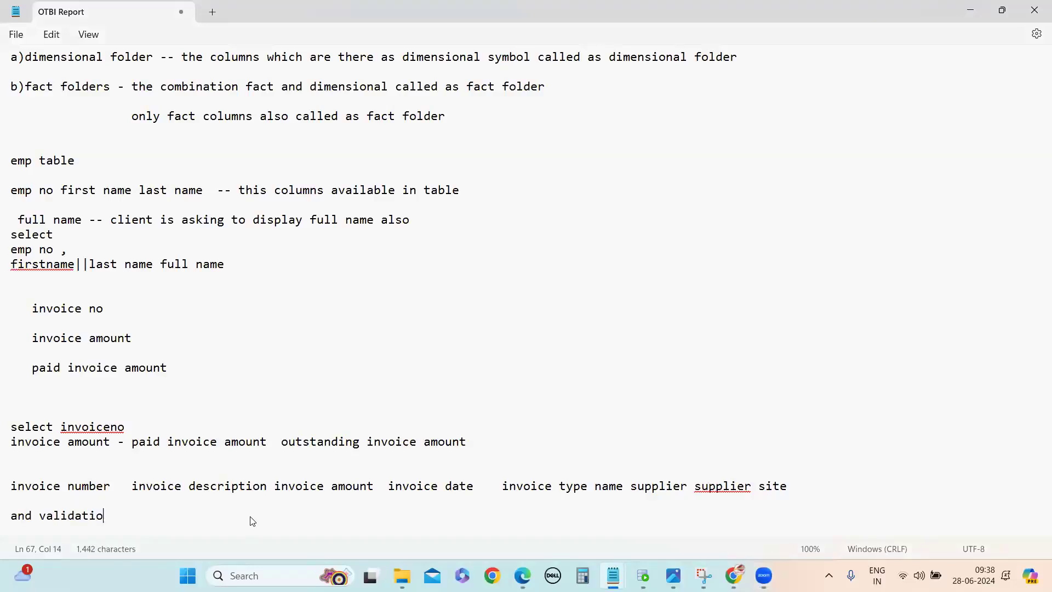
{"action": "type", "text": "n"}
{"action": "key", "text": "Return"}
{"action": "key", "text": "Return"}
{"action": "type", "text": "and out put format"}
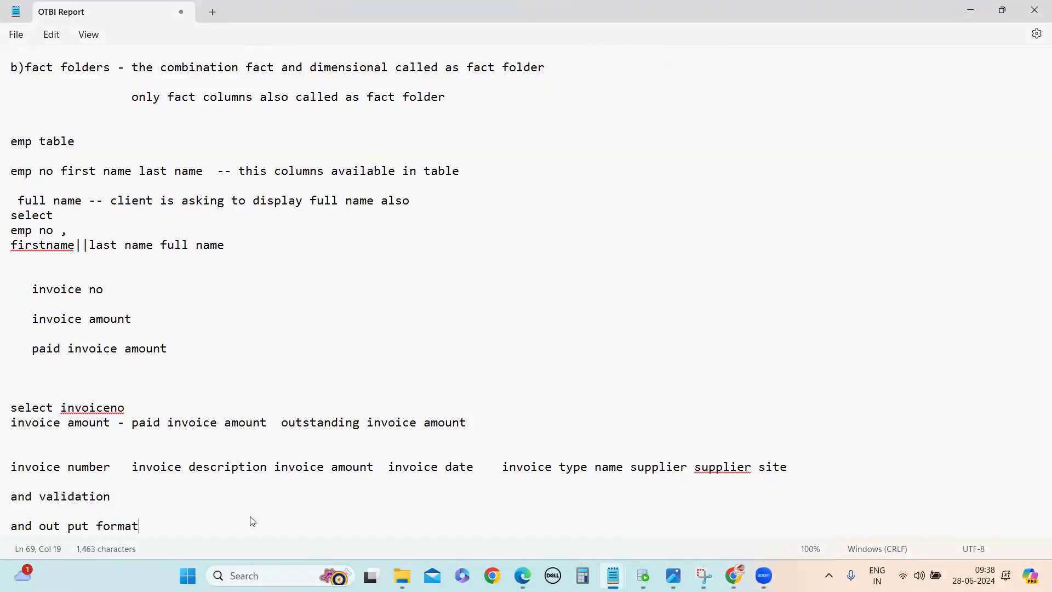
Step: Add the line "parameter names" below the output format line and highlight the requirement lines from the column list down
{"action": "key", "text": "Return"}
{"action": "key", "text": "Return"}
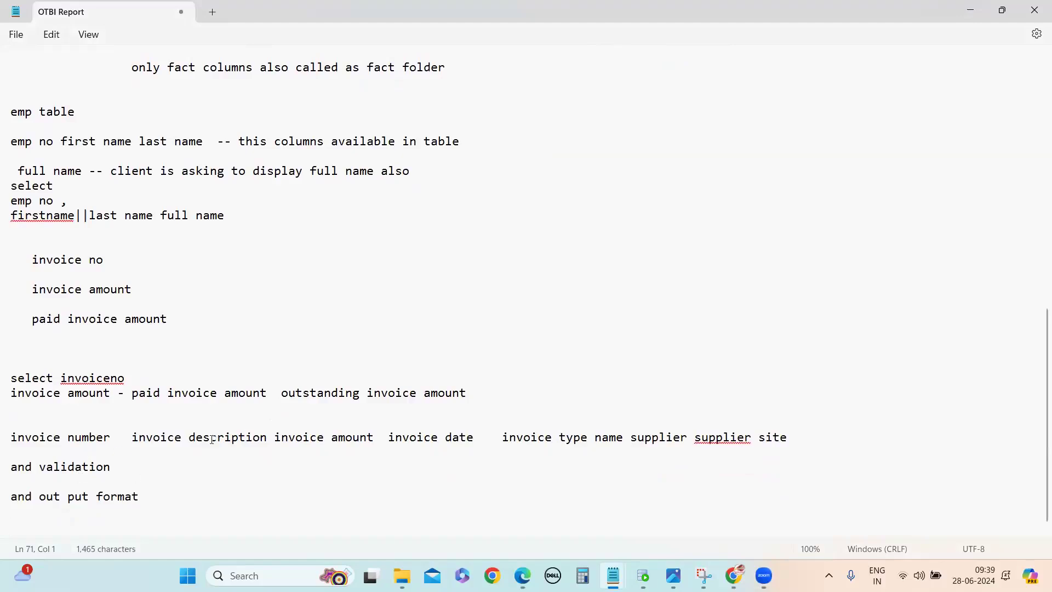
{"action": "type", "text": "parameter names"}
{"action": "left_click_drag", "start_coordinate": [125, 527], "coordinate": [10, 530]}
{"action": "scroll", "coordinate": [11, 433], "scroll_direction": "down", "scroll_amount": 1}
{"action": "left_click_drag", "start_coordinate": [11, 428], "coordinate": [225, 504]}
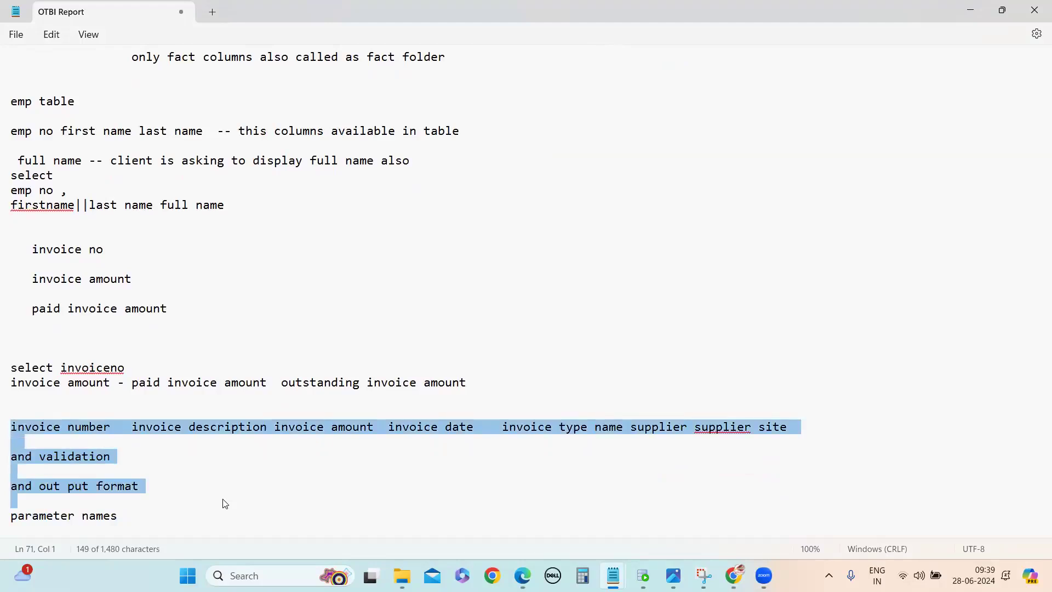
{"action": "left_click", "coordinate": [212, 501]}
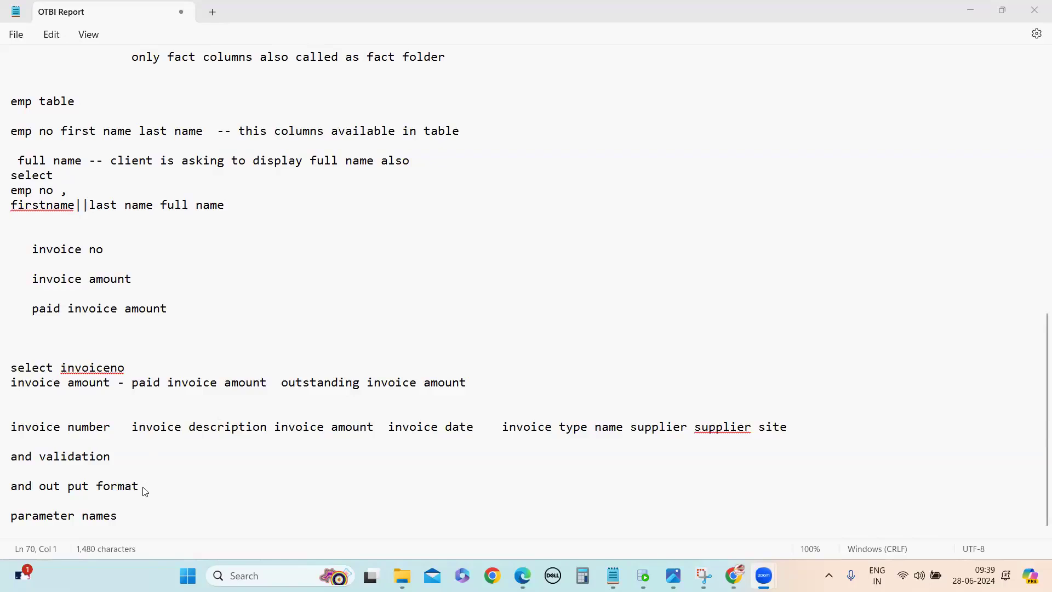
Step: Show the desktop and open "2.3 BRD Debit Memo BIR CAS 1.1.docx" from the suhasrpt folder inside RealTime-Work
{"action": "key", "text": "super+d"}
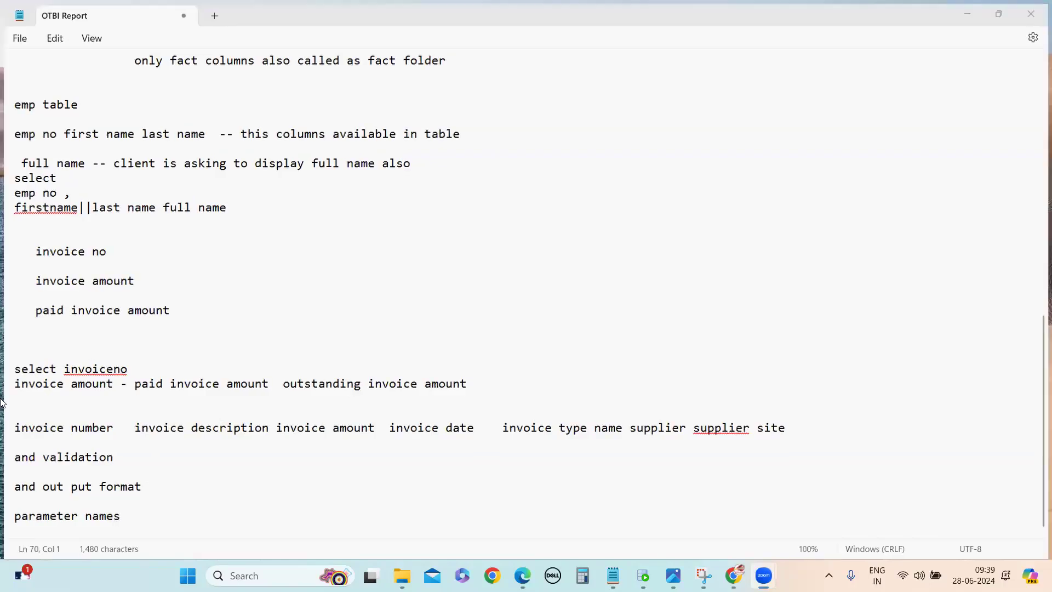
{"action": "key", "text": "super+Down"}
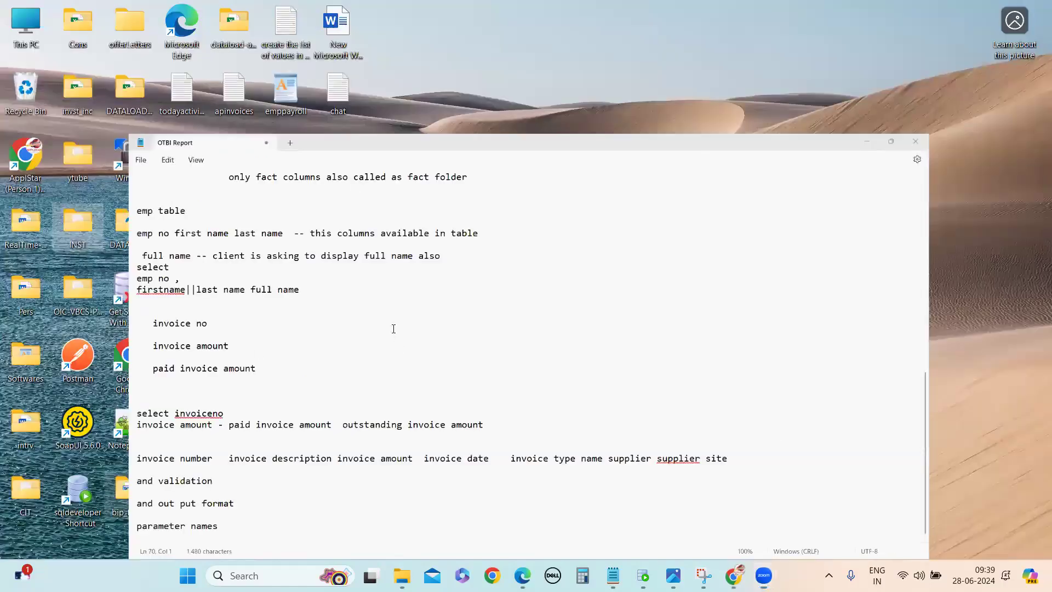
{"action": "key", "text": "super+Down"}
{"action": "key", "text": "Left"}
{"action": "key", "text": "Return"}
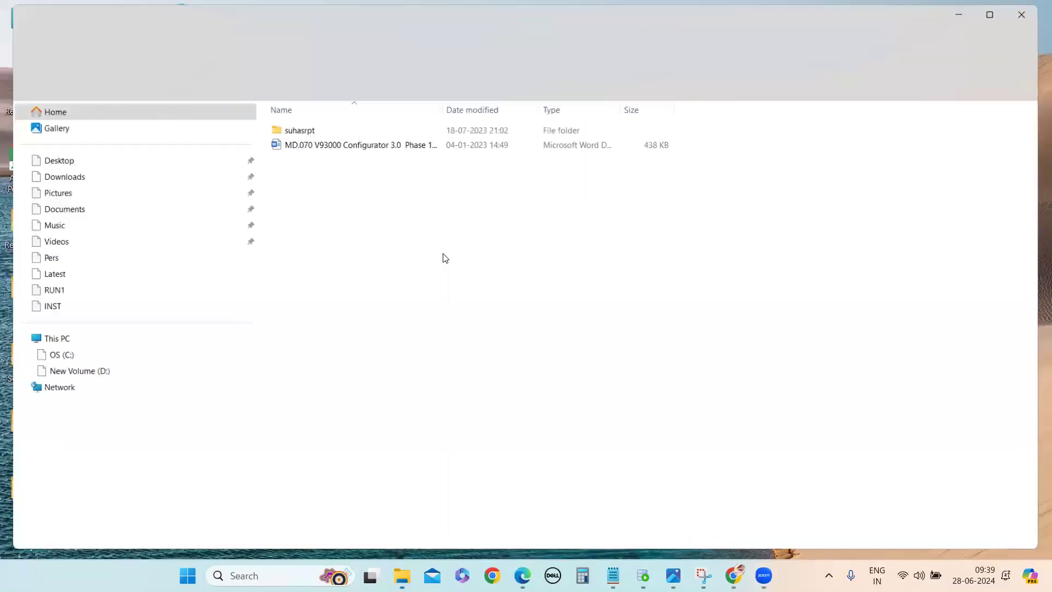
{"action": "key", "text": "s"}
{"action": "key", "text": "Return"}
{"action": "key", "text": "Down"}
{"action": "key", "text": "Return"}
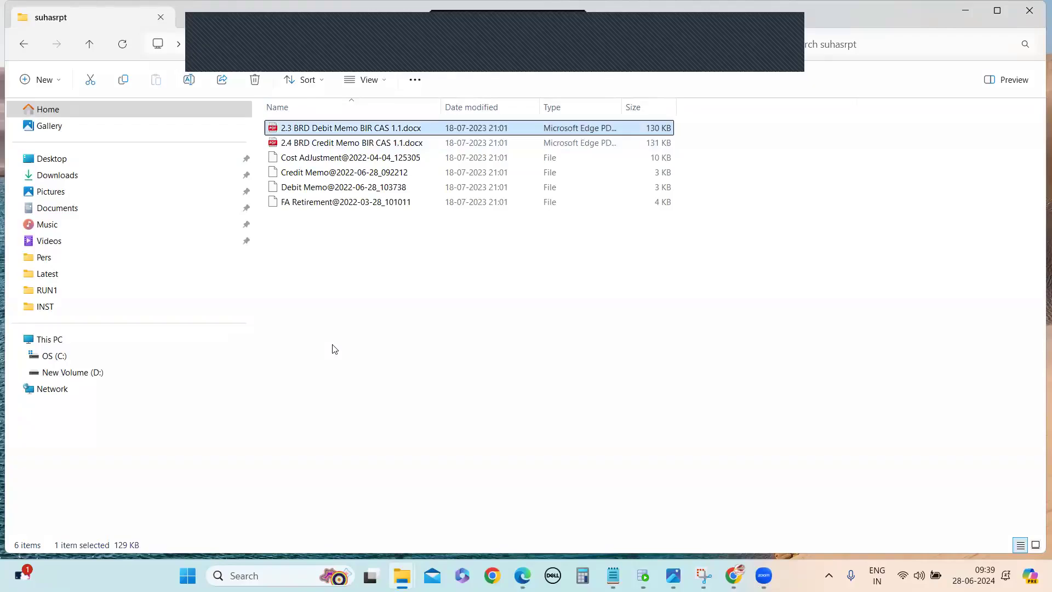
Step: Examine the Debit Memo requirement document's field table, report mapping and report parameters
{"action": "scroll", "coordinate": [335, 396], "scroll_direction": "up", "scroll_amount": 15}
{"action": "scroll", "coordinate": [336, 395], "scroll_direction": "down", "scroll_amount": 14}
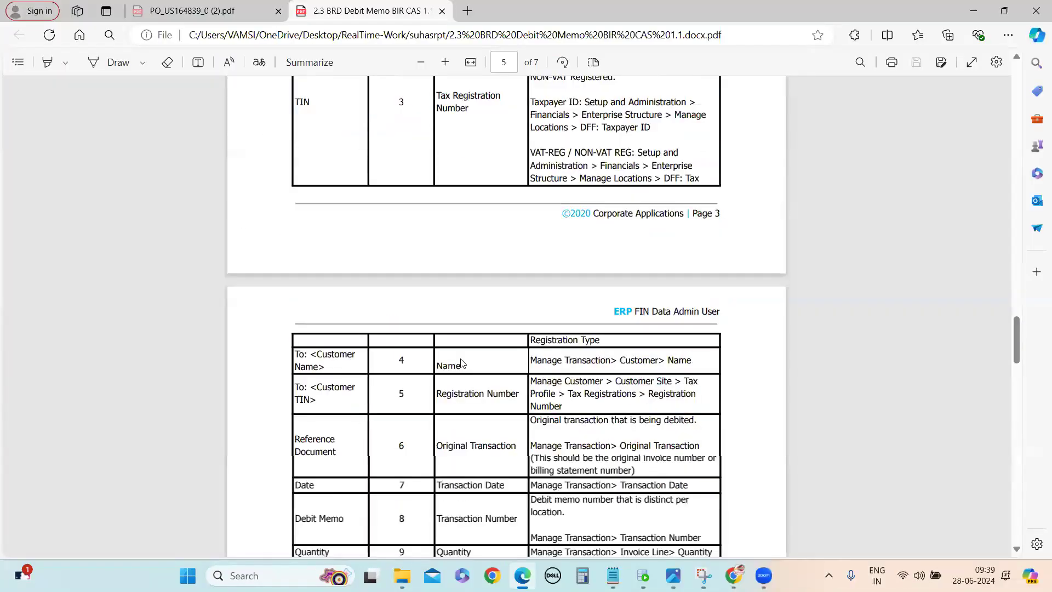
{"action": "scroll", "coordinate": [493, 365], "scroll_direction": "down", "scroll_amount": 4}
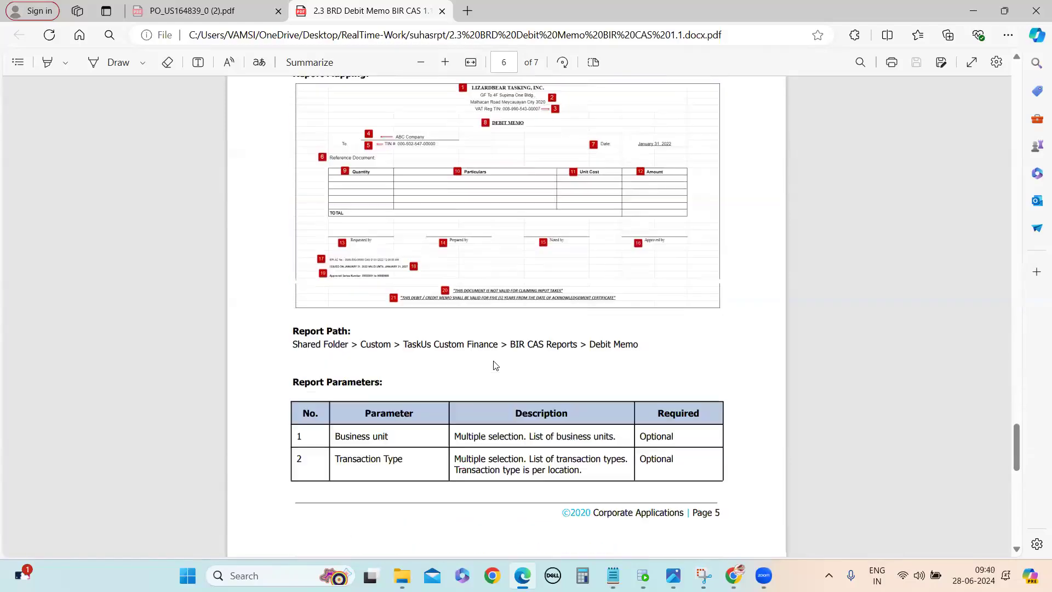
Step: Compare the Report Mapping layout with the mapping numbers in the Oracle Fusion Table Mapping of the Debit Memo requirement document
{"action": "scroll", "coordinate": [614, 356], "scroll_direction": "up", "scroll_amount": 1}
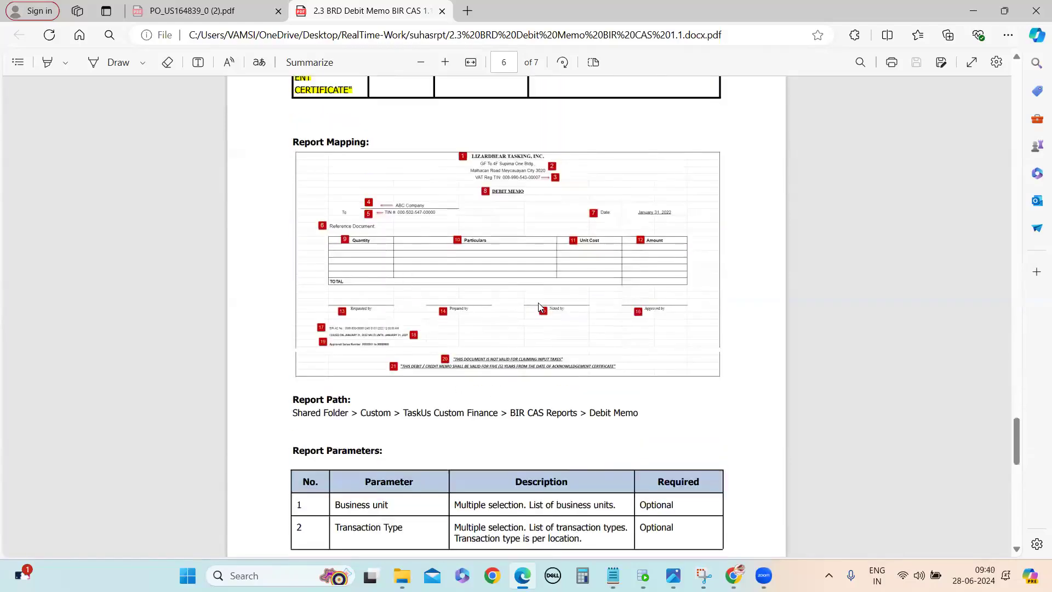
{"action": "scroll", "coordinate": [541, 308], "scroll_direction": "up", "scroll_amount": 1}
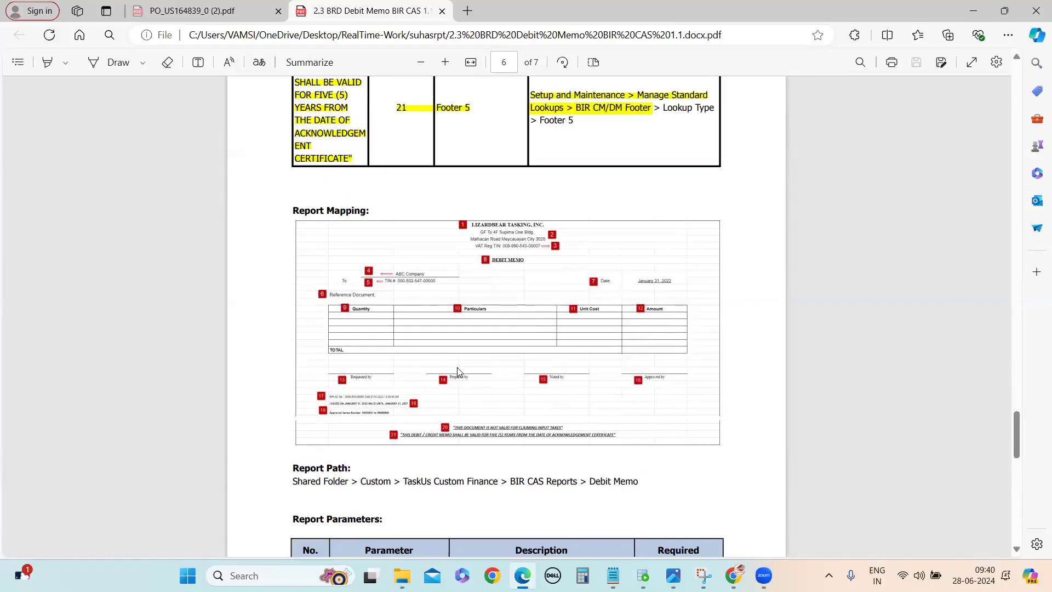
{"action": "scroll", "coordinate": [458, 372], "scroll_direction": "up", "scroll_amount": 12}
{"action": "scroll", "coordinate": [315, 337], "scroll_direction": "up", "scroll_amount": 10}
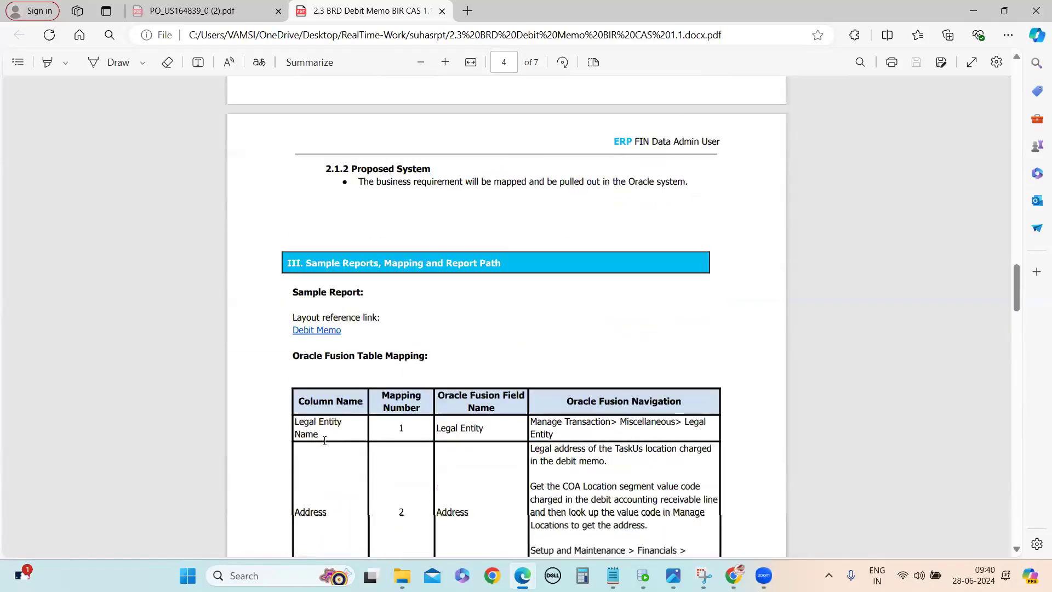
{"action": "scroll", "coordinate": [324, 440], "scroll_direction": "down", "scroll_amount": 3}
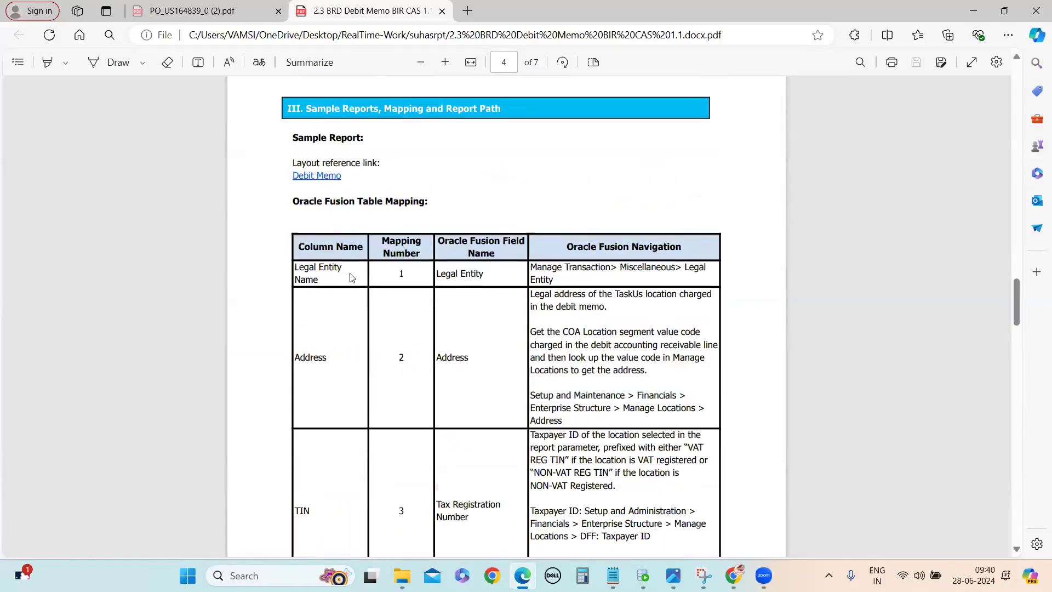
{"action": "double_click", "coordinate": [400, 276]}
{"action": "scroll", "coordinate": [425, 336], "scroll_direction": "down", "scroll_amount": 4}
{"action": "scroll", "coordinate": [425, 337], "scroll_direction": "down", "scroll_amount": 6}
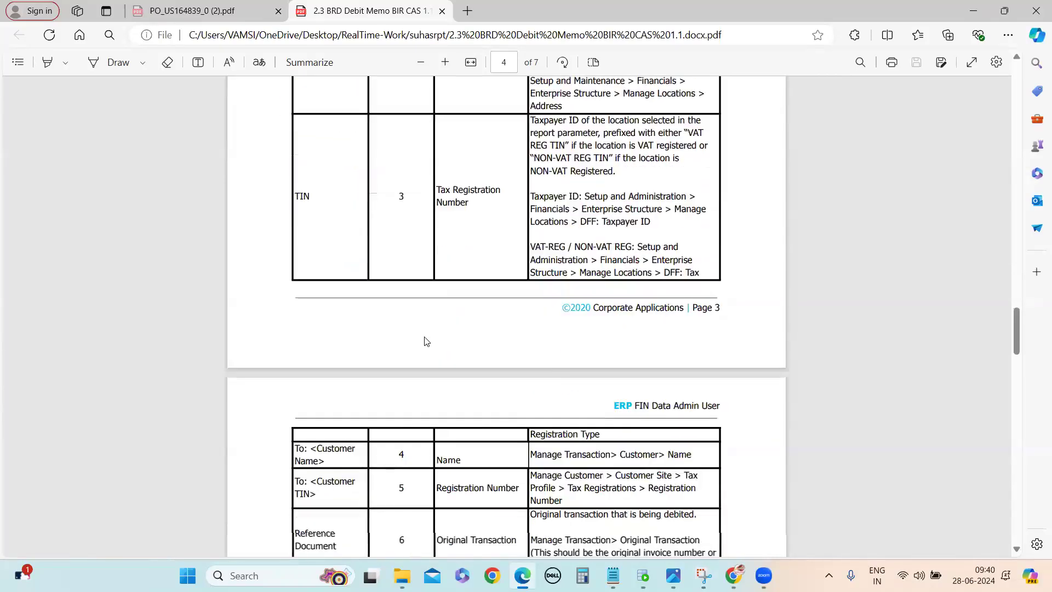
{"action": "scroll", "coordinate": [431, 362], "scroll_direction": "up", "scroll_amount": 12}
{"action": "scroll", "coordinate": [431, 373], "scroll_direction": "down", "scroll_amount": 20}
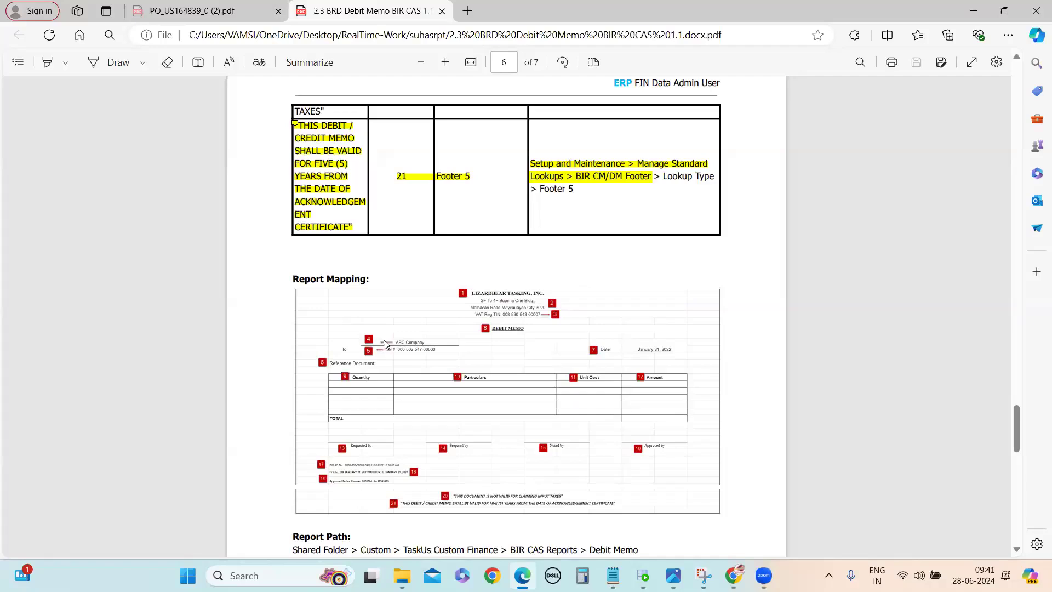
Step: Trace the "To: <Customer Name>" row from the field table to the Report Mapping layout, and leave the document for the desktop
{"action": "scroll", "coordinate": [378, 341], "scroll_direction": "up", "scroll_amount": 10}
{"action": "scroll", "coordinate": [376, 339], "scroll_direction": "up", "scroll_amount": 3}
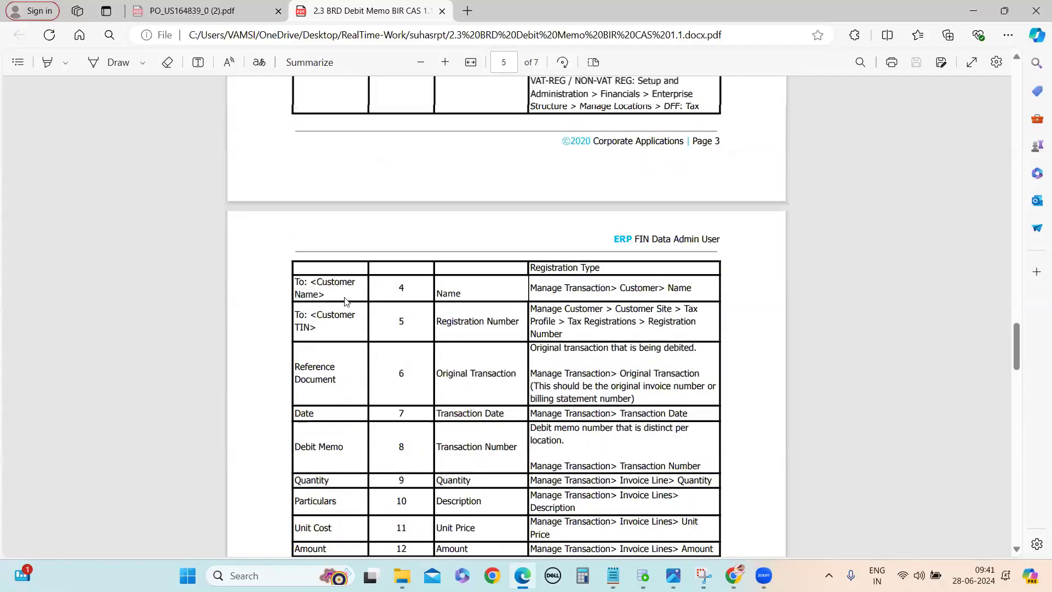
{"action": "left_click_drag", "start_coordinate": [311, 282], "coordinate": [339, 284]}
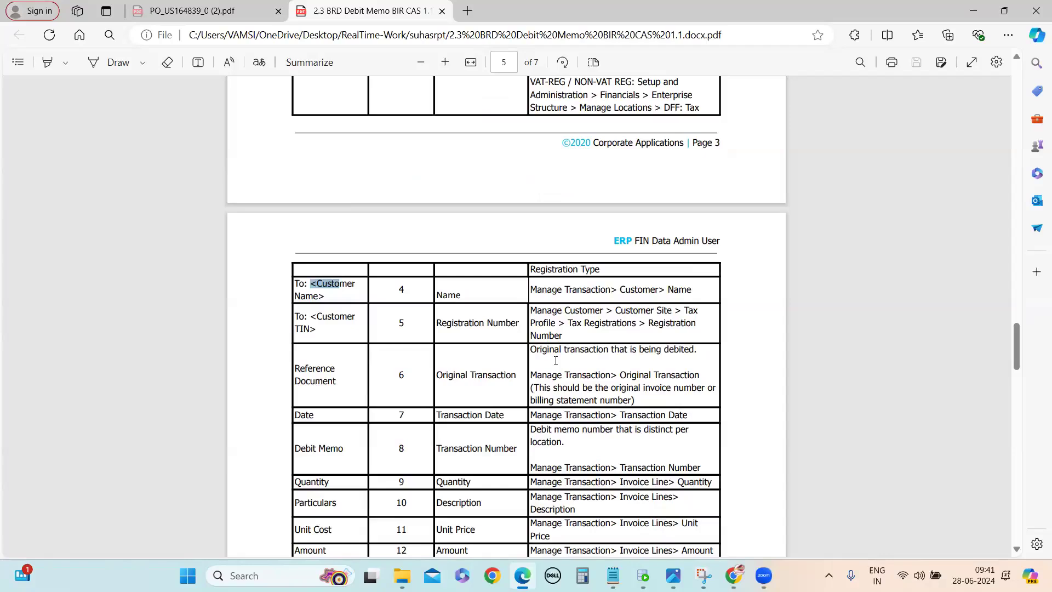
{"action": "scroll", "coordinate": [556, 345], "scroll_direction": "down", "scroll_amount": 8}
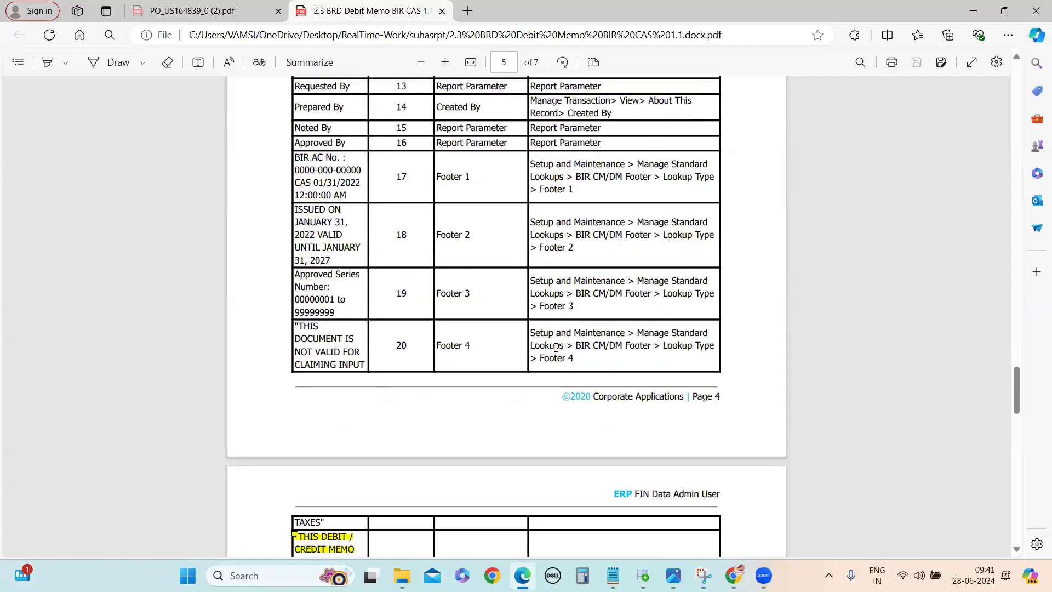
{"action": "scroll", "coordinate": [555, 347], "scroll_direction": "down", "scroll_amount": 10}
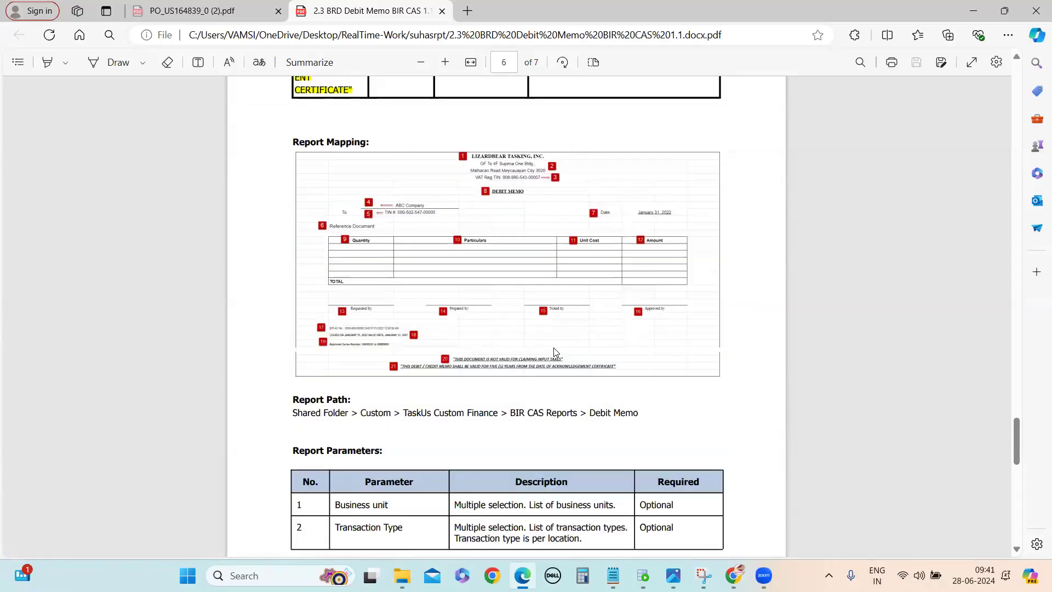
{"action": "left_click", "coordinate": [974, 13]}
{"action": "left_click", "coordinate": [1034, 12]}
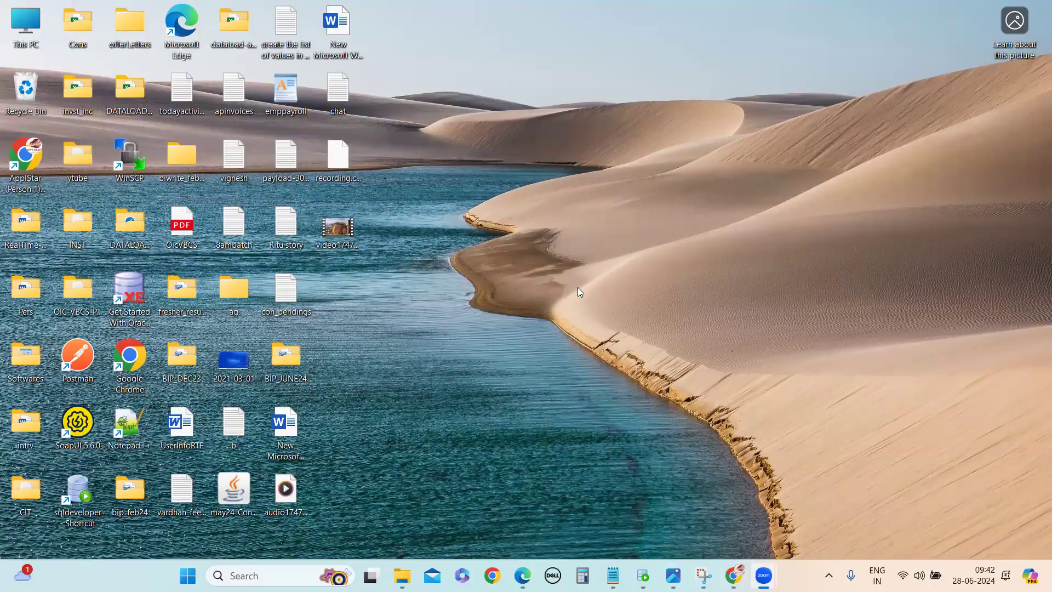
Step: Switch to the OTBI Report notes in Notepad and add the line "1)identify the subject area name" below the parameter names line
{"action": "left_click", "coordinate": [613, 576]}
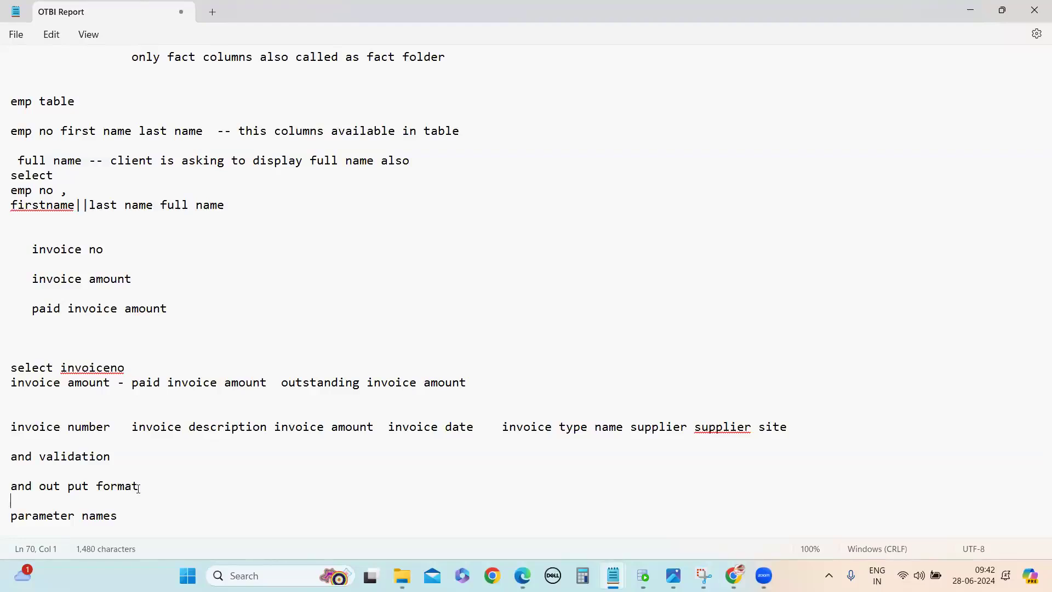
{"action": "left_click", "coordinate": [207, 509]}
{"action": "key", "text": "Return"}
{"action": "key", "text": "Return"}
{"action": "key", "text": "Return"}
{"action": "type", "text": "1)select"}
{"action": "key", "text": "BackSpace"}
{"action": "key", "text": "BackSpace"}
{"action": "key", "text": "BackSpace"}
{"action": "key", "text": "BackSpace"}
{"action": "key", "text": "BackSpace"}
{"action": "type", "text": "ide"}
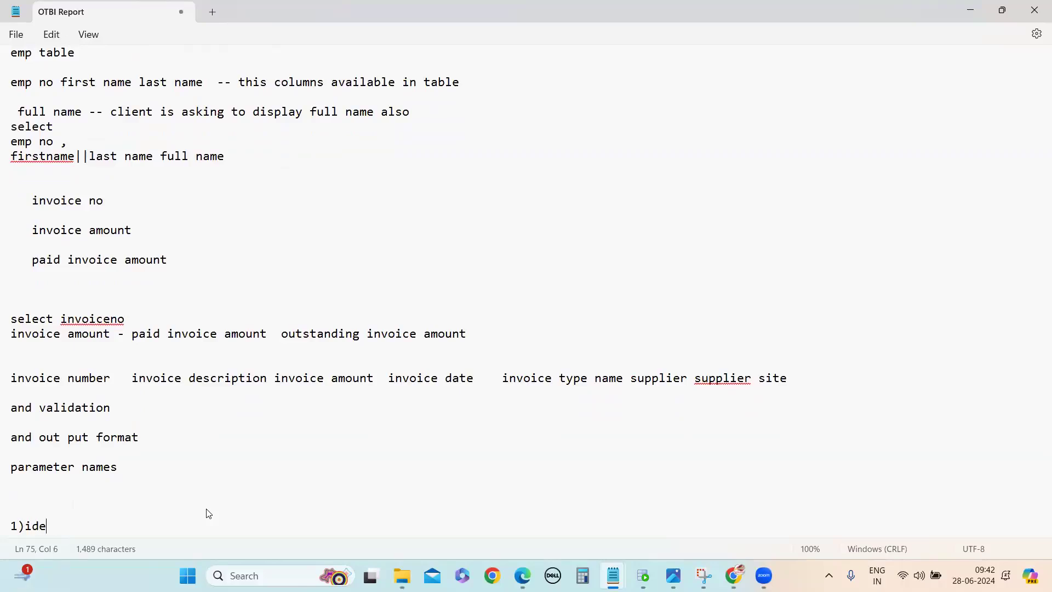
{"action": "type", "text": "ntify the subject area name"}
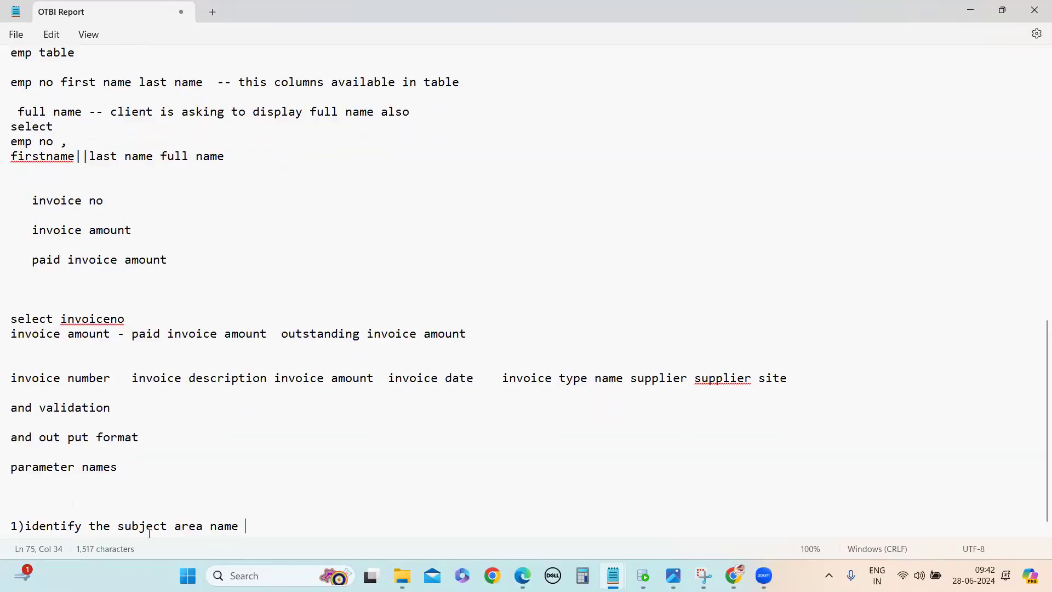
{"action": "scroll", "coordinate": [147, 540], "scroll_direction": "down", "scroll_amount": 1}
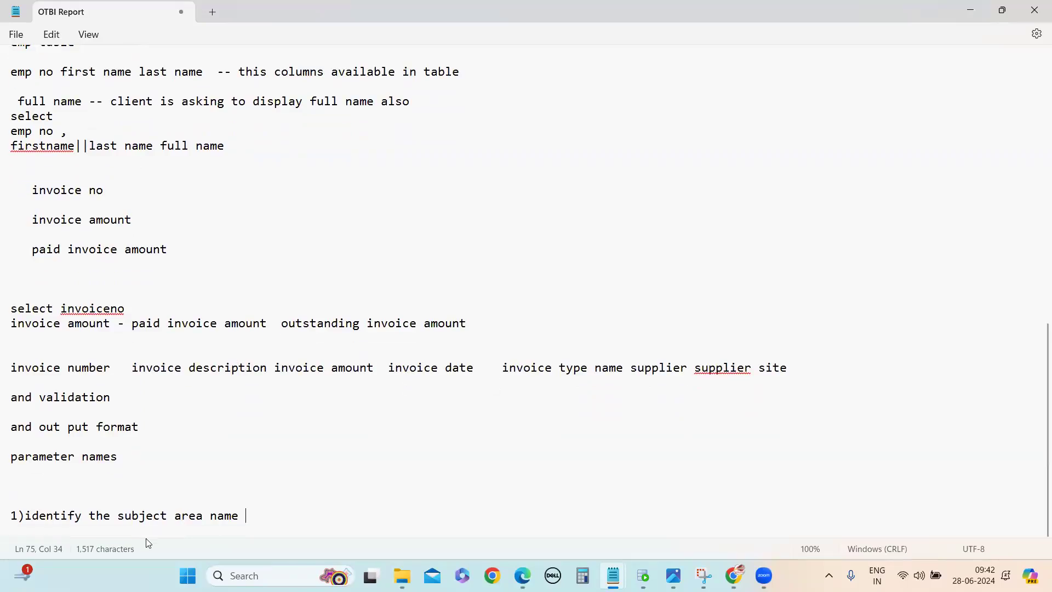
Step: Switch to Oracle Transactional Business Intelligence in Chrome, start a new analysis and browse its subject area list
{"action": "mouse_move", "coordinate": [734, 575]}
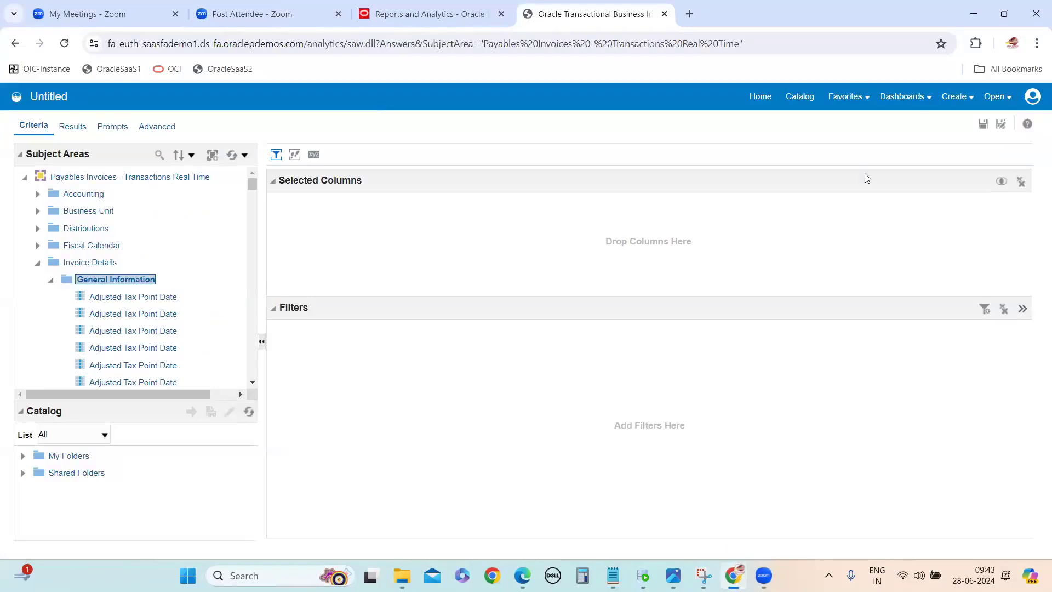
{"action": "left_click", "coordinate": [976, 98]}
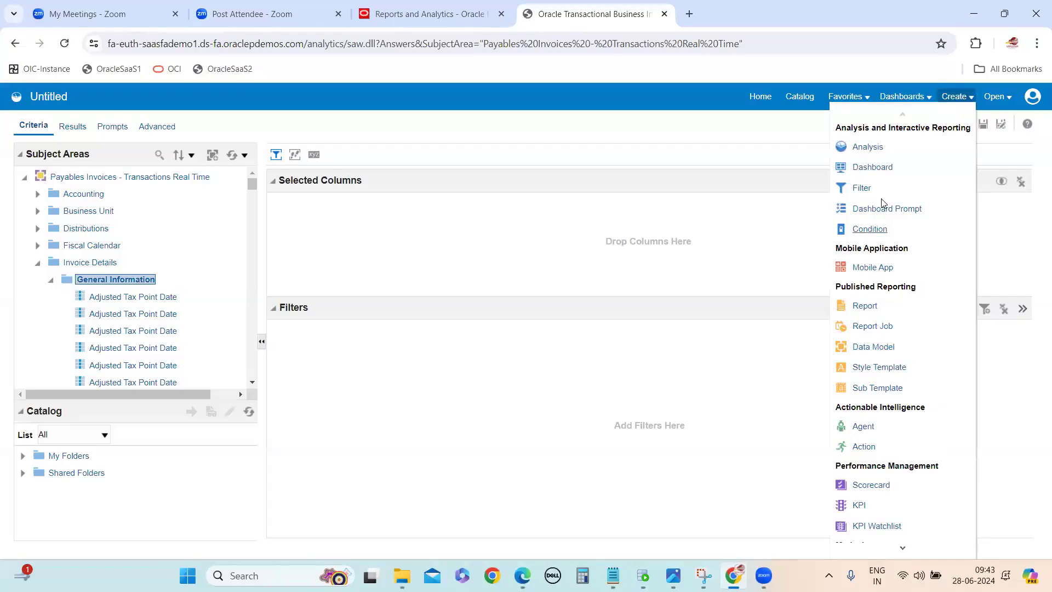
{"action": "left_click", "coordinate": [864, 147]}
{"action": "scroll", "coordinate": [892, 322], "scroll_direction": "down", "scroll_amount": 10}
{"action": "scroll", "coordinate": [885, 278], "scroll_direction": "down", "scroll_amount": 15}
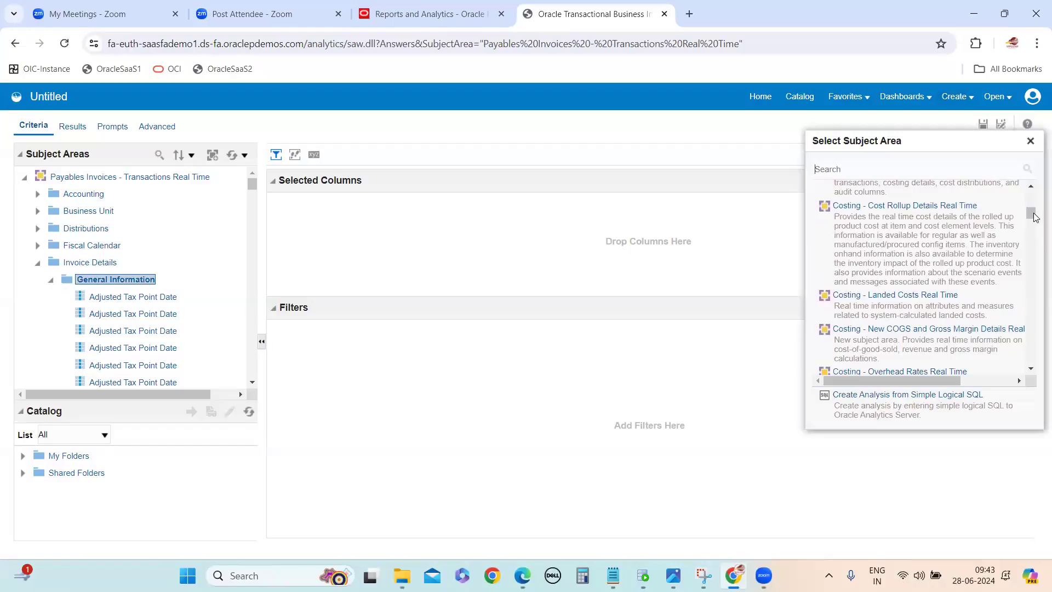
{"action": "scroll", "coordinate": [886, 278], "scroll_direction": "down", "scroll_amount": 15}
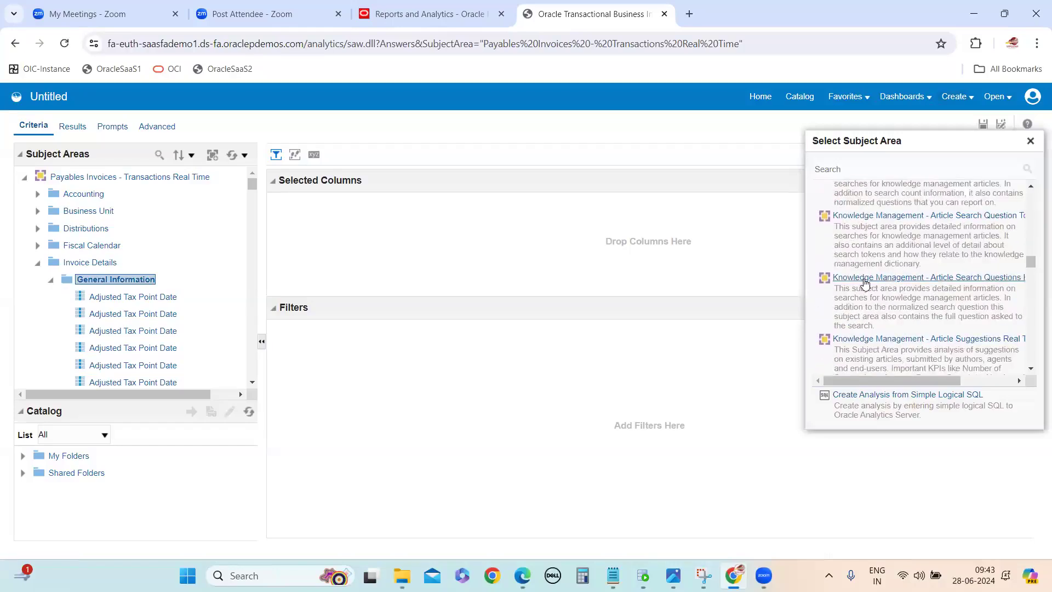
{"action": "scroll", "coordinate": [877, 257], "scroll_direction": "down", "scroll_amount": 12}
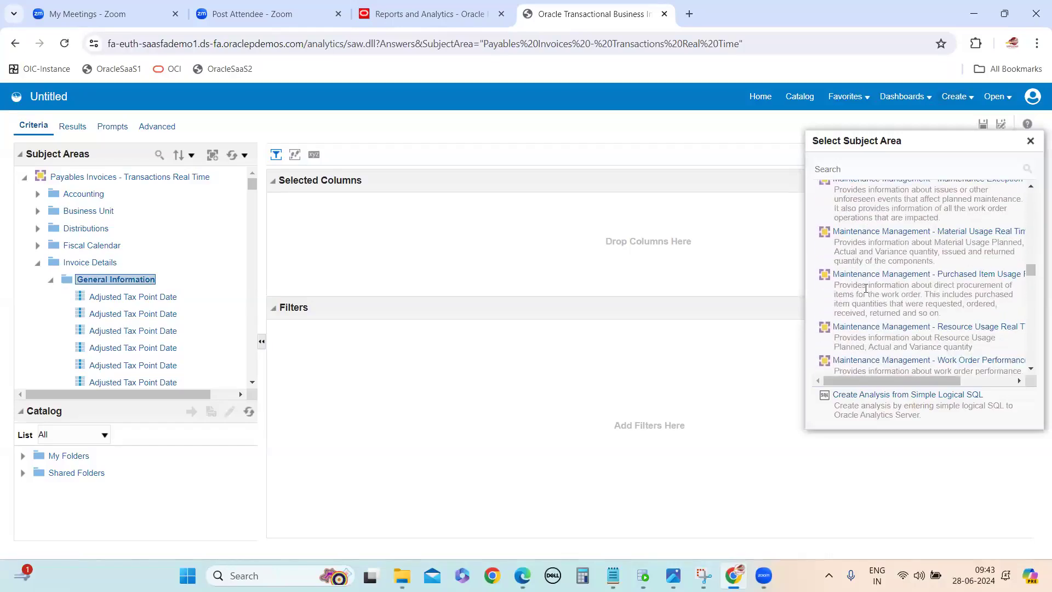
{"action": "scroll", "coordinate": [891, 298], "scroll_direction": "down", "scroll_amount": 12}
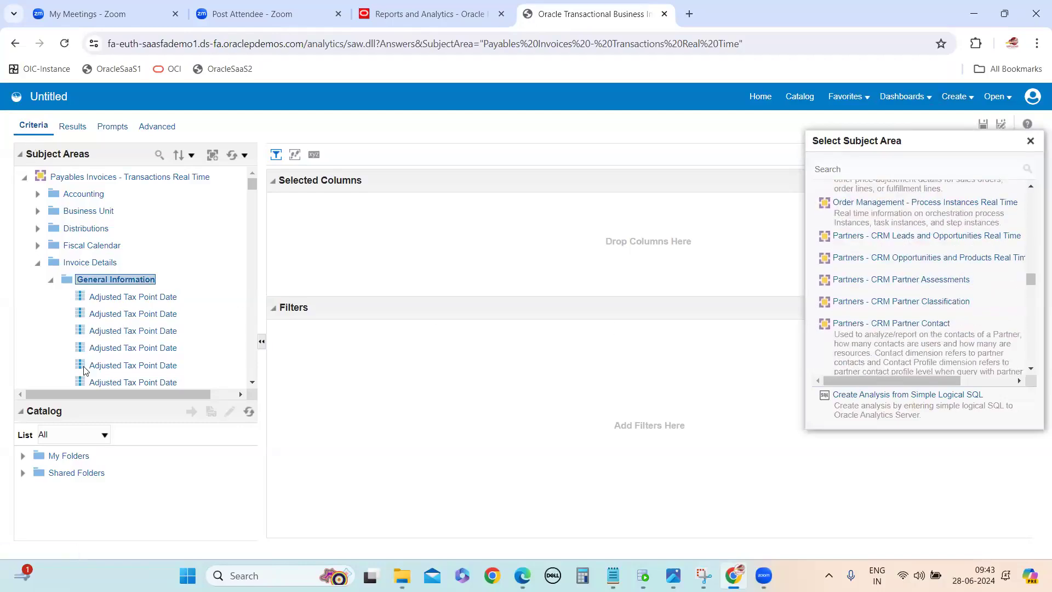
Step: Review the required columns in the OTBI Report notes and find the Payables Invoices entries in the subject area list
{"action": "mouse_move", "coordinate": [613, 576]}
{"action": "left_click", "coordinate": [691, 514]}
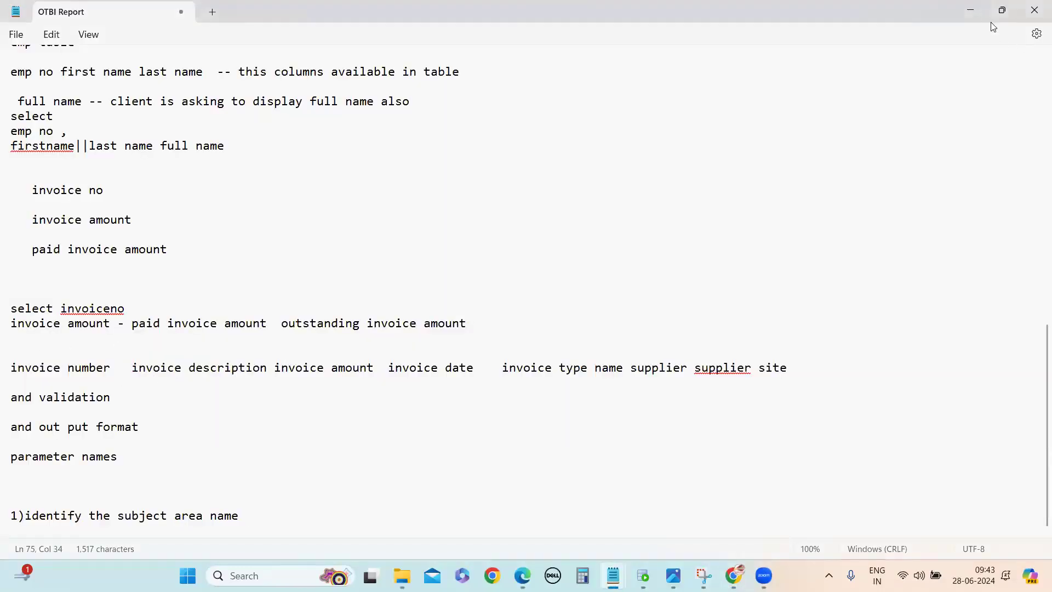
{"action": "left_click", "coordinate": [971, 10]}
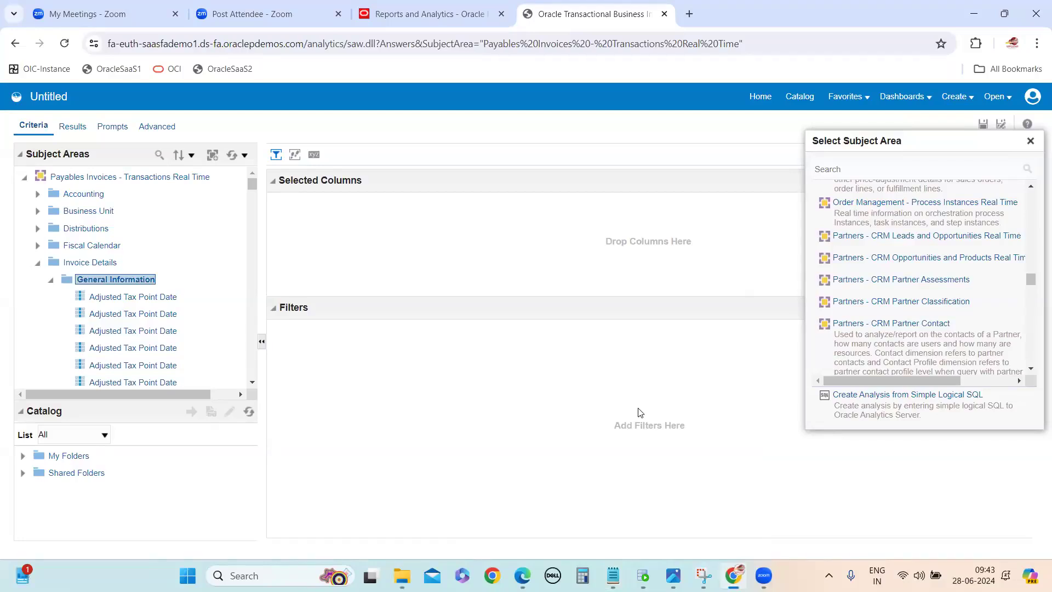
{"action": "scroll", "coordinate": [879, 269], "scroll_direction": "down", "scroll_amount": 5}
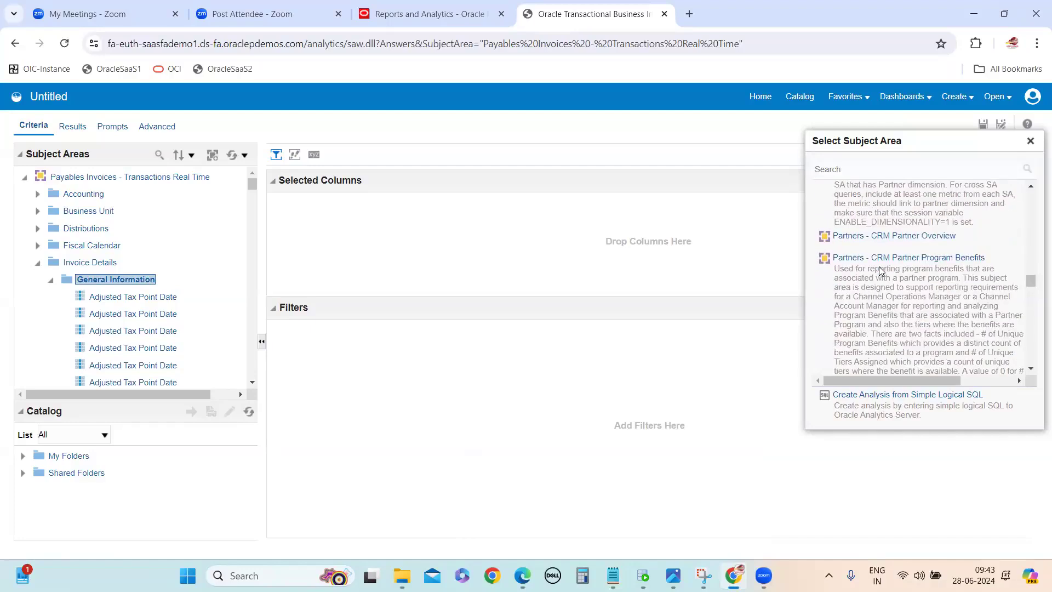
{"action": "scroll", "coordinate": [877, 296], "scroll_direction": "down", "scroll_amount": 3}
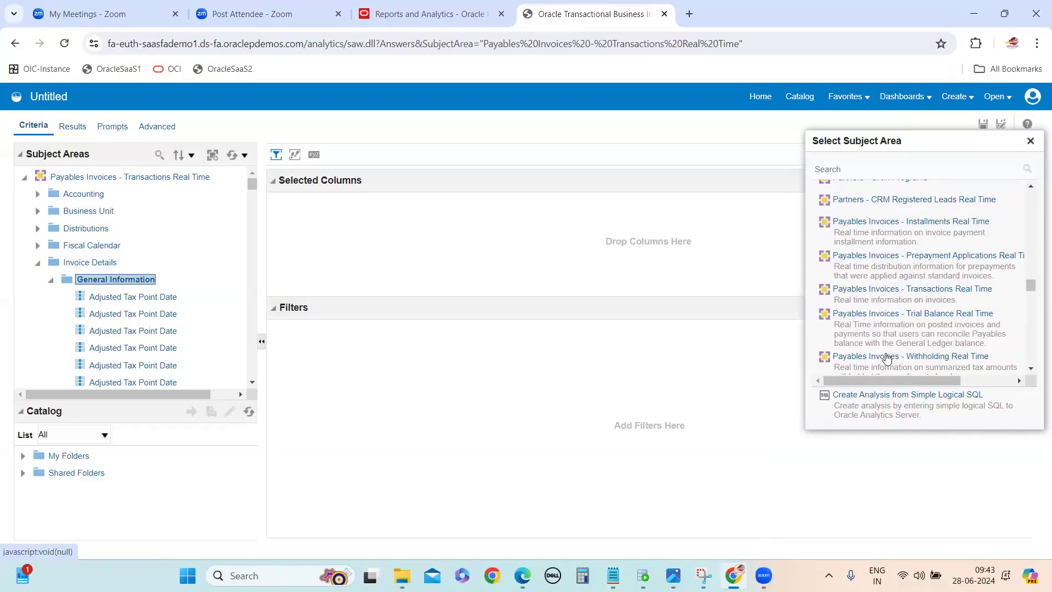
{"action": "scroll", "coordinate": [886, 313], "scroll_direction": "down", "scroll_amount": 1}
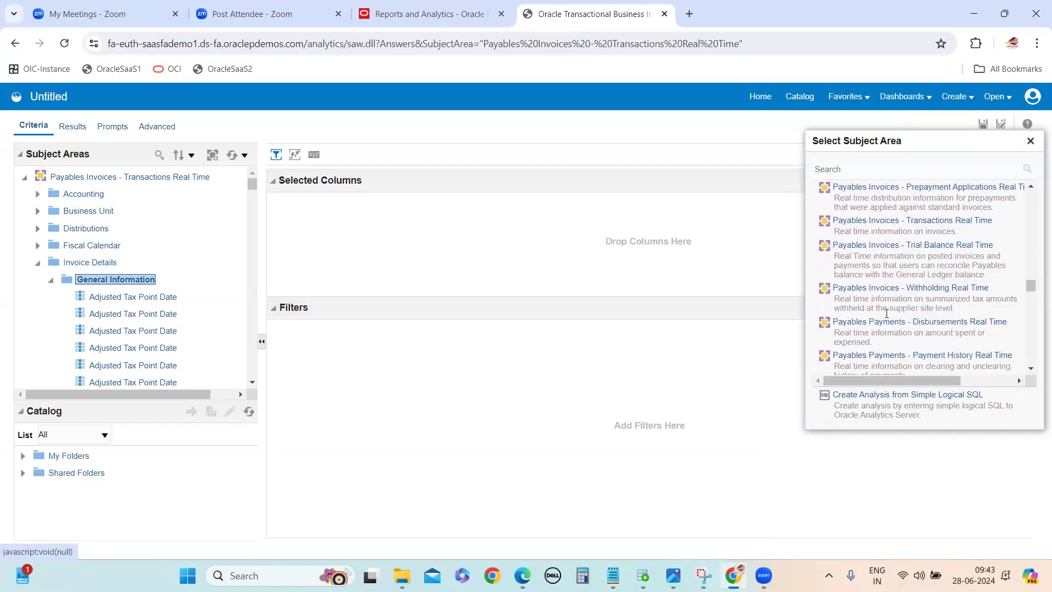
{"action": "scroll", "coordinate": [887, 313], "scroll_direction": "up", "scroll_amount": 1}
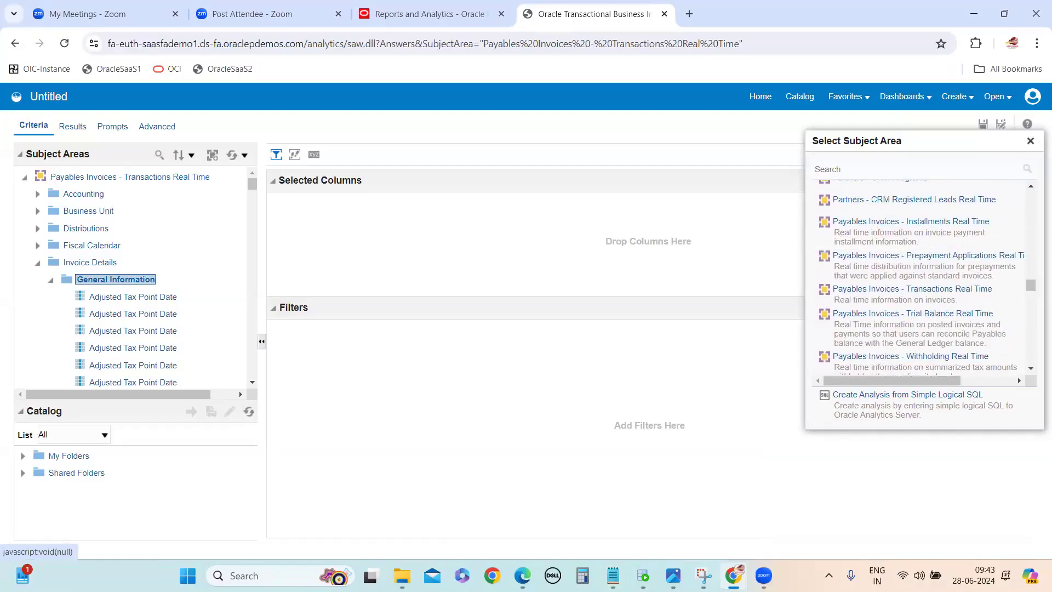
Step: Check the required invoice columns in the notes against the list and select "Payables Invoices - Transactions Real Time" as the subject area
{"action": "key", "text": "alt+Tab"}
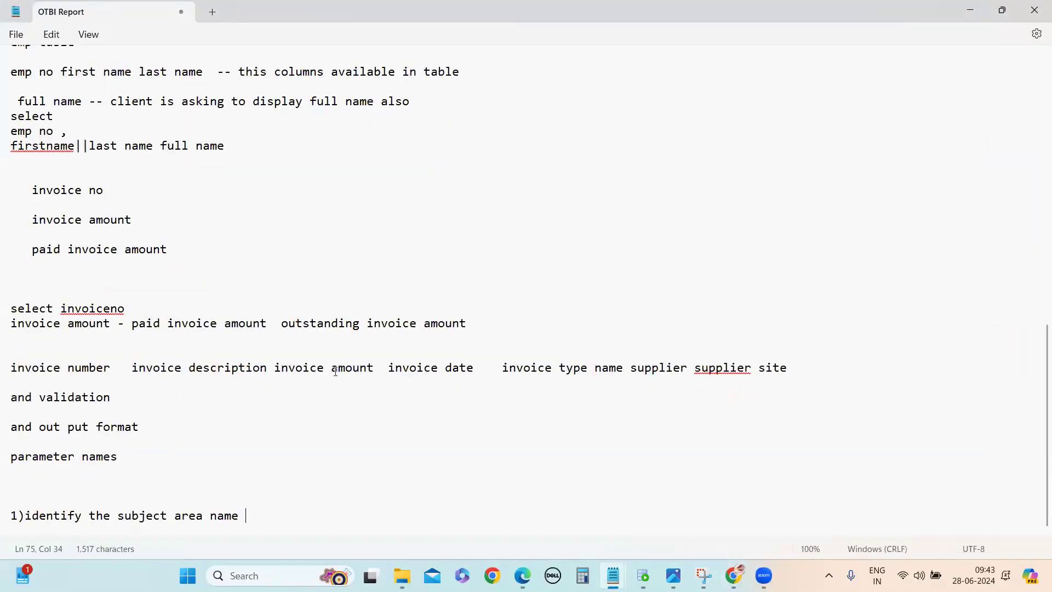
{"action": "left_click", "coordinate": [971, 11]}
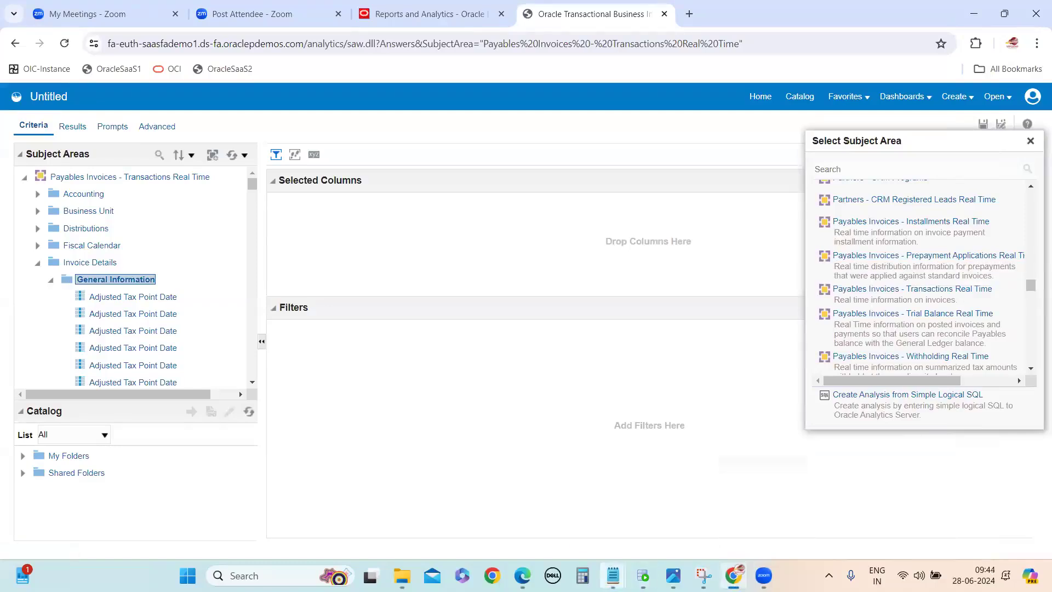
{"action": "left_click", "coordinate": [685, 507]}
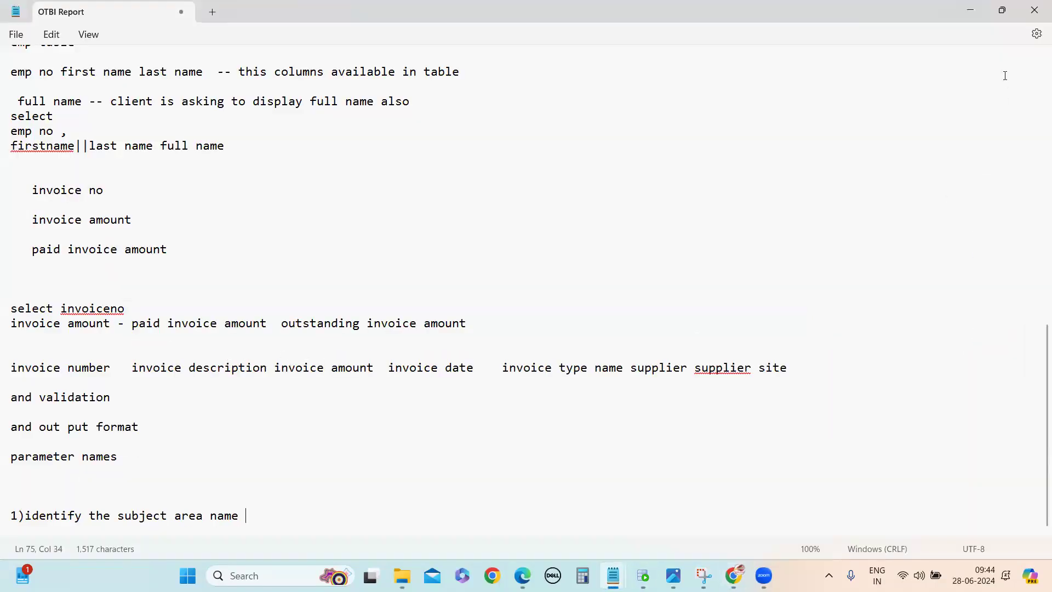
{"action": "left_click", "coordinate": [971, 11]}
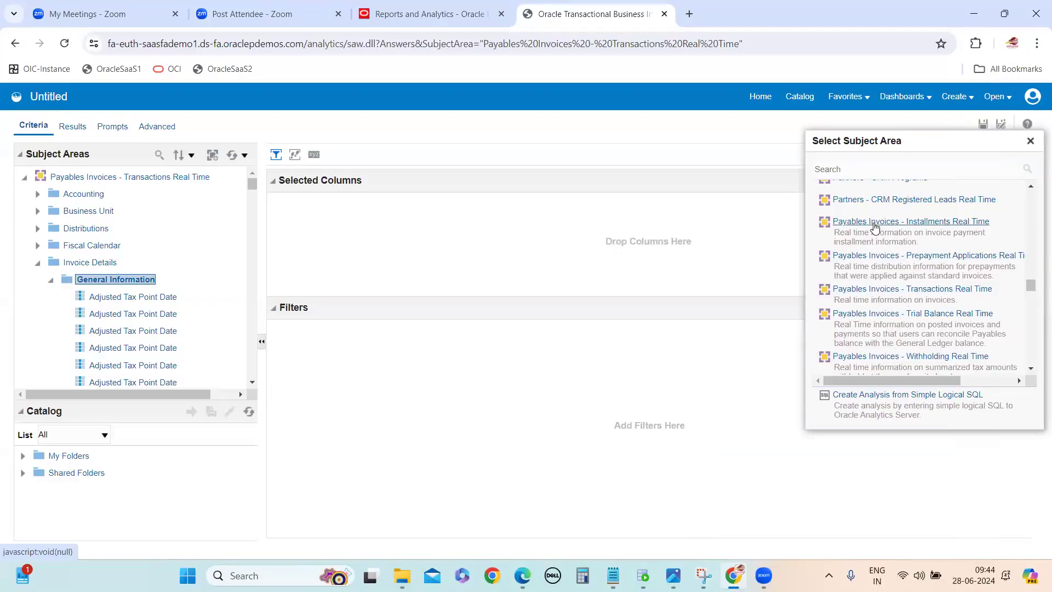
{"action": "mouse_move", "coordinate": [613, 575]}
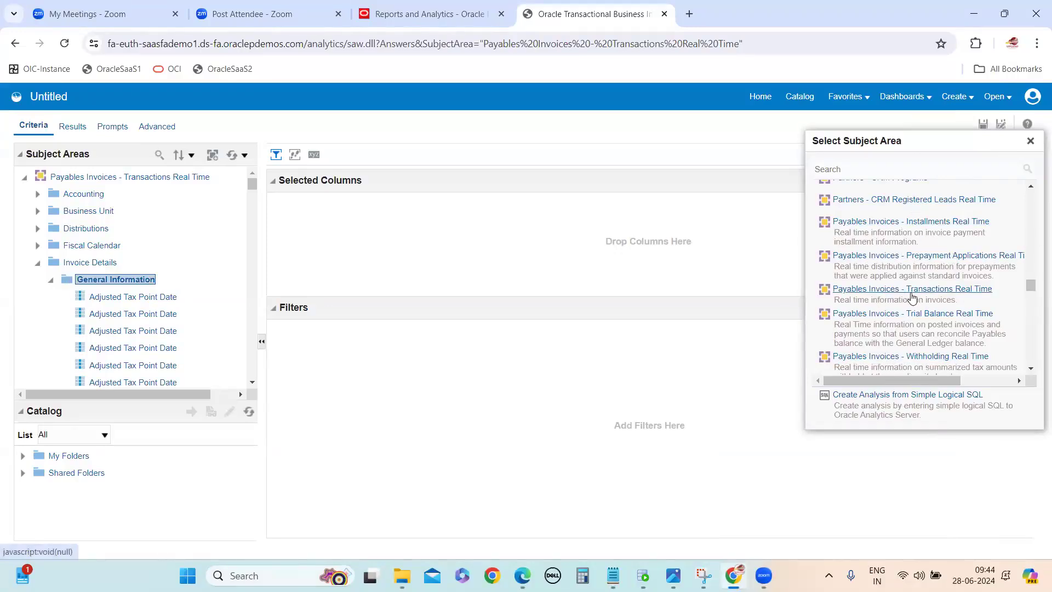
{"action": "left_click", "coordinate": [675, 547]}
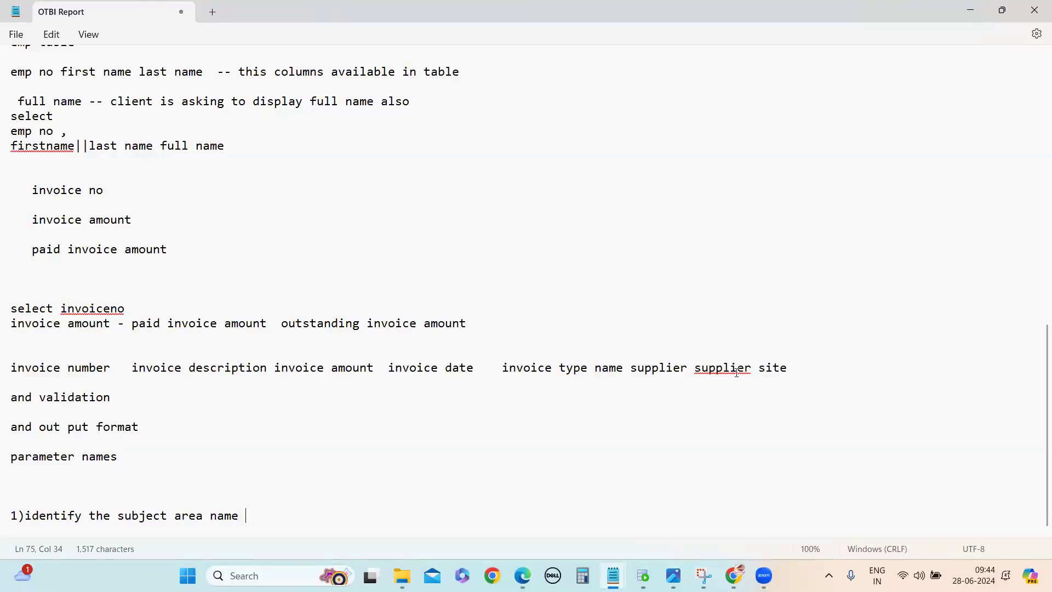
{"action": "left_click", "coordinate": [971, 16]}
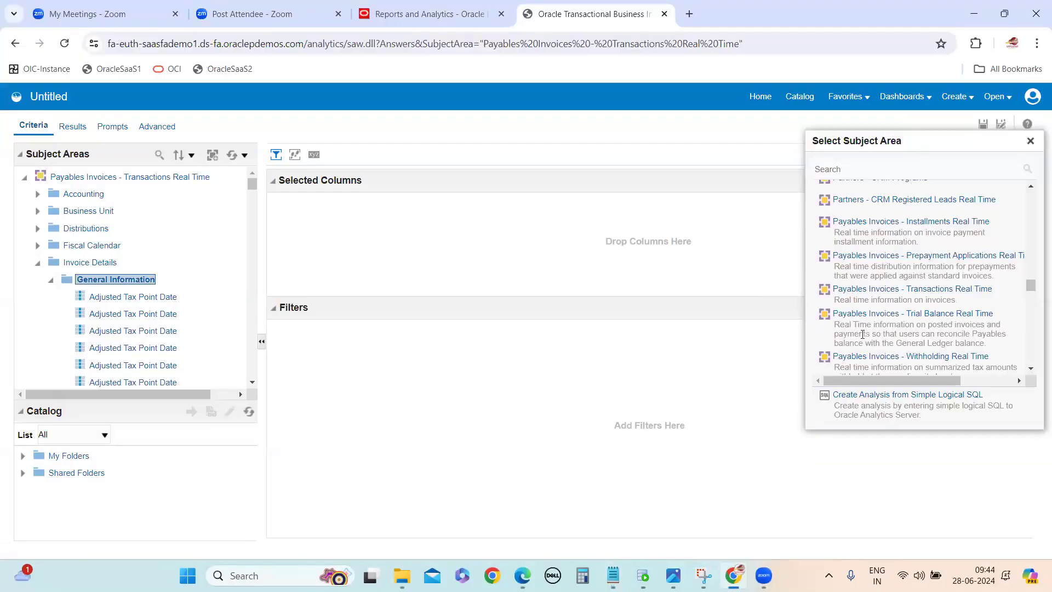
{"action": "left_click", "coordinate": [880, 294]}
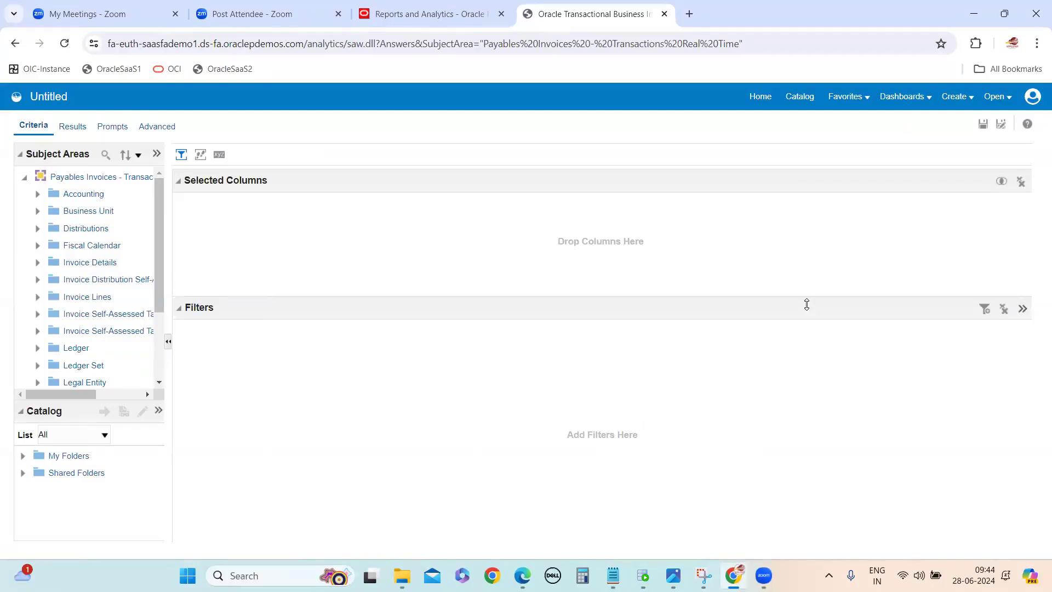
Step: Widen the Subject Areas pane to show the full folder names and check the required columns in the OTBI Report notes
{"action": "left_click_drag", "start_coordinate": [174, 281], "coordinate": [335, 286]}
{"action": "scroll", "coordinate": [164, 233], "scroll_direction": "down", "scroll_amount": 3}
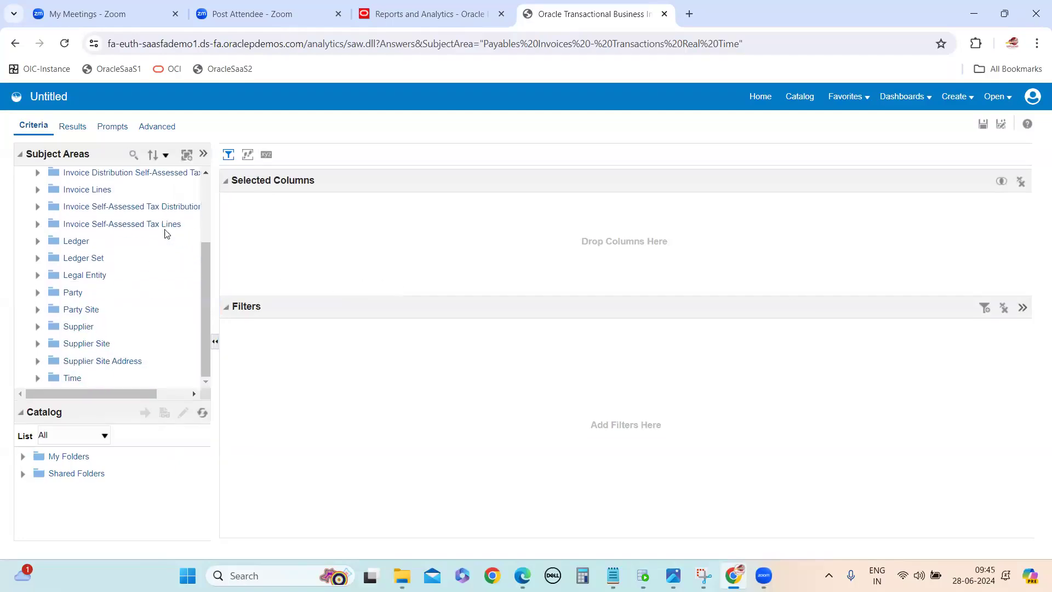
{"action": "scroll", "coordinate": [148, 274], "scroll_direction": "up", "scroll_amount": 3}
{"action": "mouse_move", "coordinate": [613, 575]}
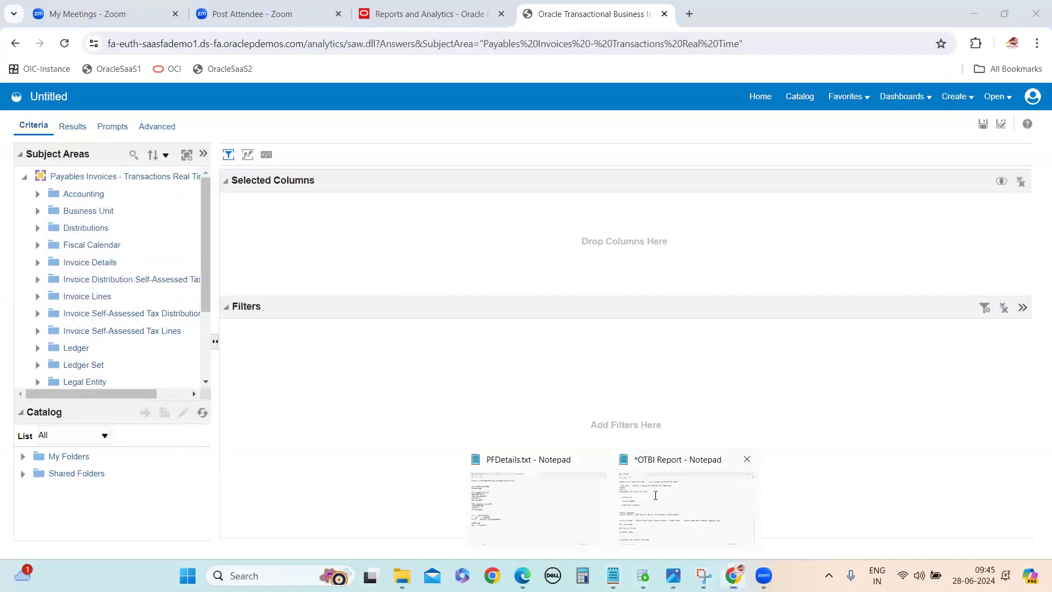
{"action": "left_click", "coordinate": [687, 536]}
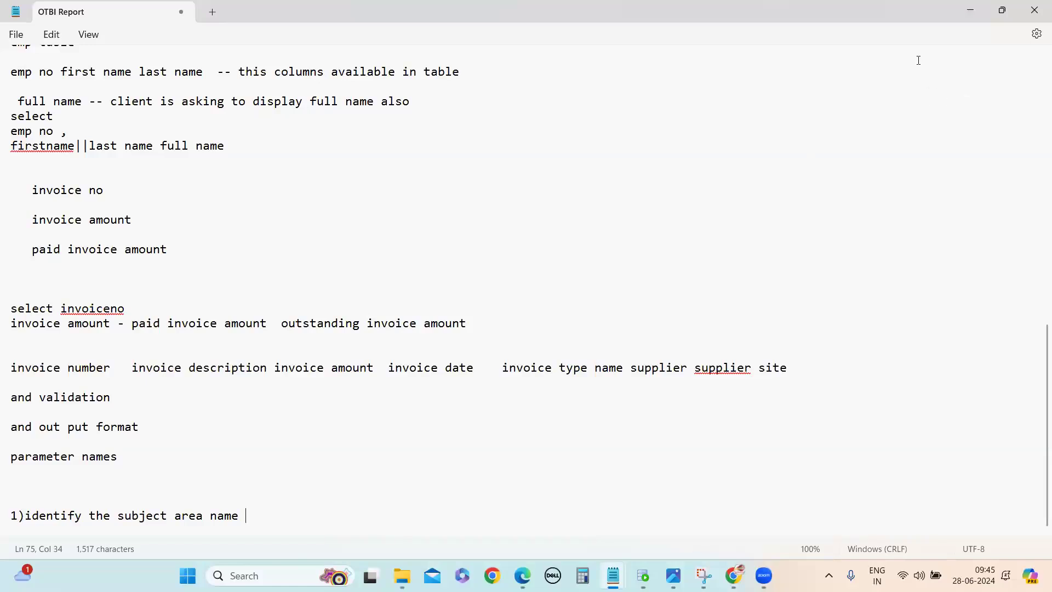
{"action": "left_click", "coordinate": [971, 11]}
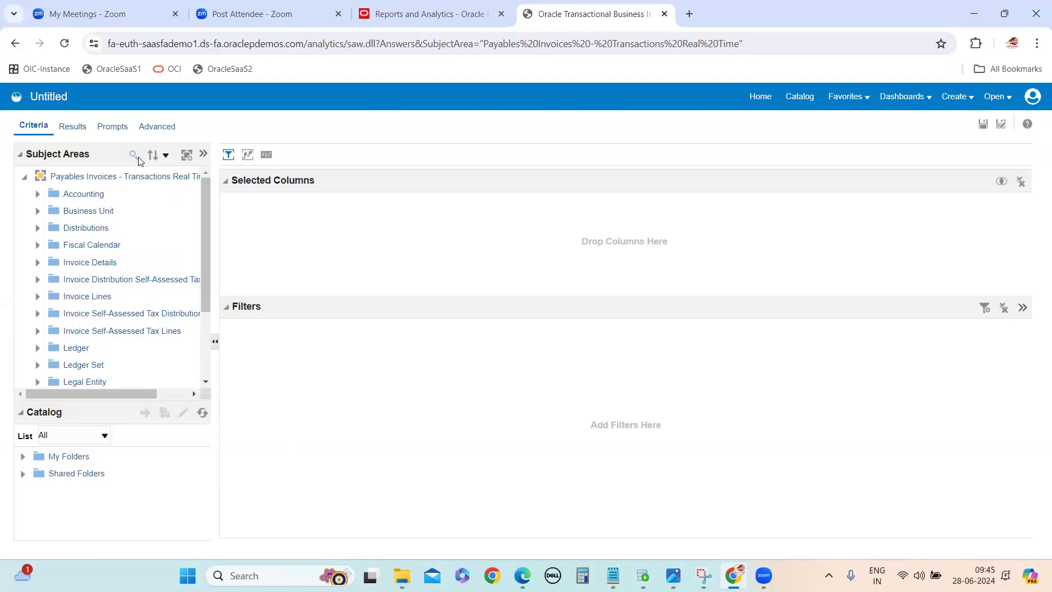
Step: Expand the Invoice Details folder and its General Information subfolder in the Payables Invoices subject area
{"action": "scroll", "coordinate": [141, 254], "scroll_direction": "down", "scroll_amount": 3}
{"action": "scroll", "coordinate": [113, 296], "scroll_direction": "up", "scroll_amount": 3}
{"action": "left_click", "coordinate": [67, 266]}
{"action": "double_click", "coordinate": [67, 267]}
{"action": "scroll", "coordinate": [140, 287], "scroll_direction": "down", "scroll_amount": 3}
{"action": "scroll", "coordinate": [140, 290], "scroll_direction": "up", "scroll_amount": 3}
{"action": "left_click", "coordinate": [95, 280]}
{"action": "double_click", "coordinate": [95, 280]}
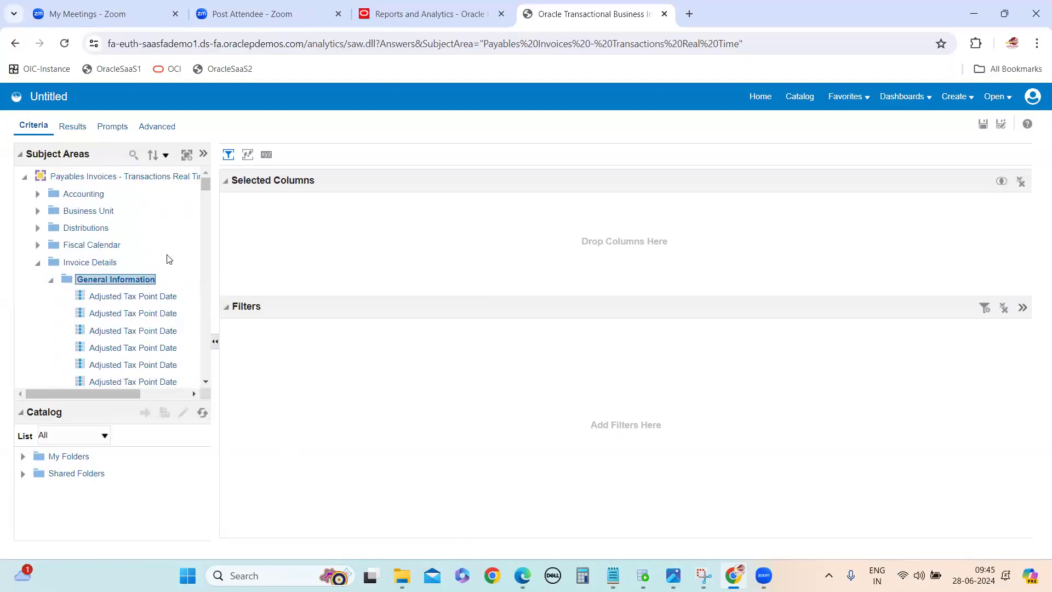
Step: Add the Invoice Number column from General Information to the analysis
{"action": "scroll", "coordinate": [169, 261], "scroll_direction": "down", "scroll_amount": 10}
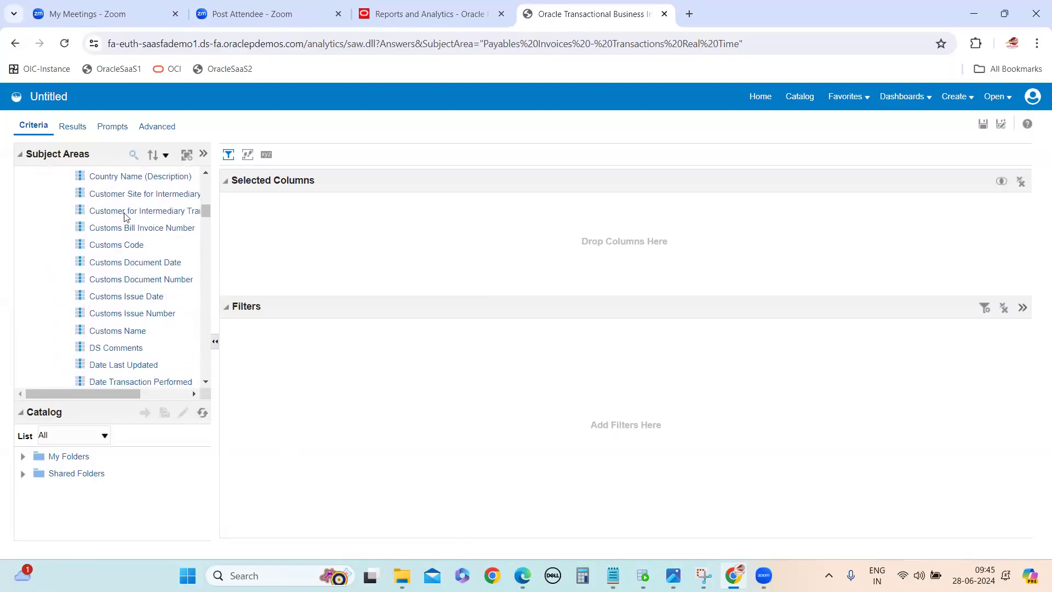
{"action": "scroll", "coordinate": [126, 346], "scroll_direction": "down", "scroll_amount": 15}
{"action": "scroll", "coordinate": [125, 341], "scroll_direction": "down", "scroll_amount": 3}
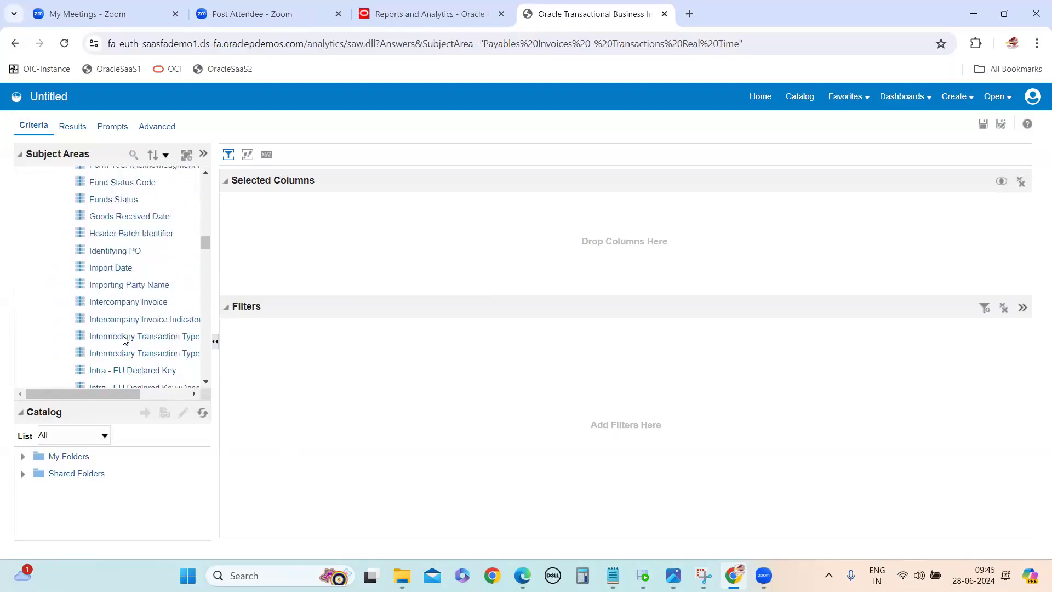
{"action": "scroll", "coordinate": [137, 327], "scroll_direction": "down", "scroll_amount": 8}
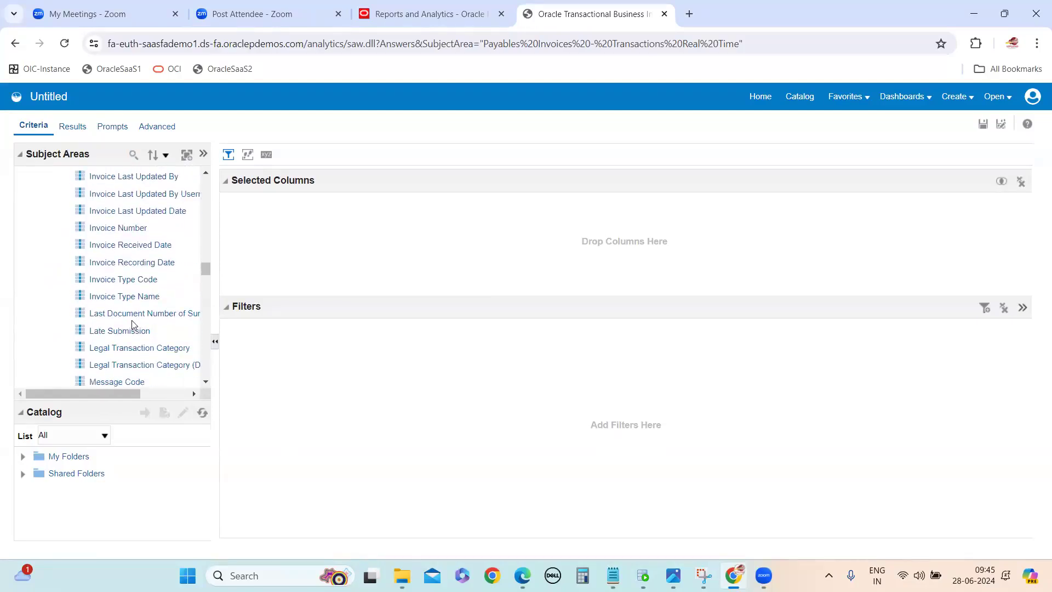
{"action": "left_click", "coordinate": [132, 230]}
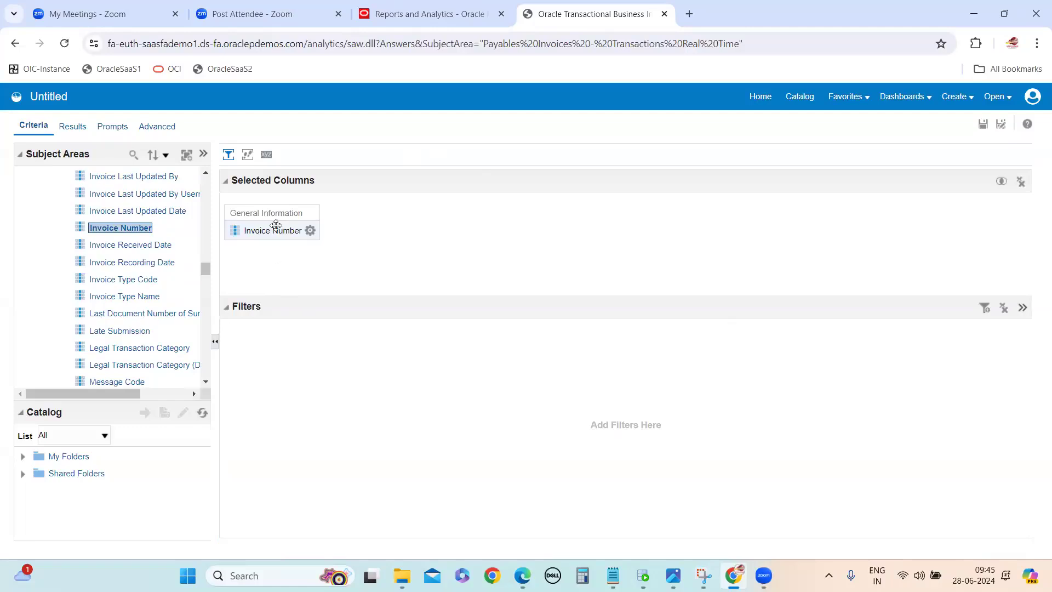
Step: Delete the Invoice Number column from the selected columns and add it back from General Information
{"action": "left_click", "coordinate": [310, 230]}
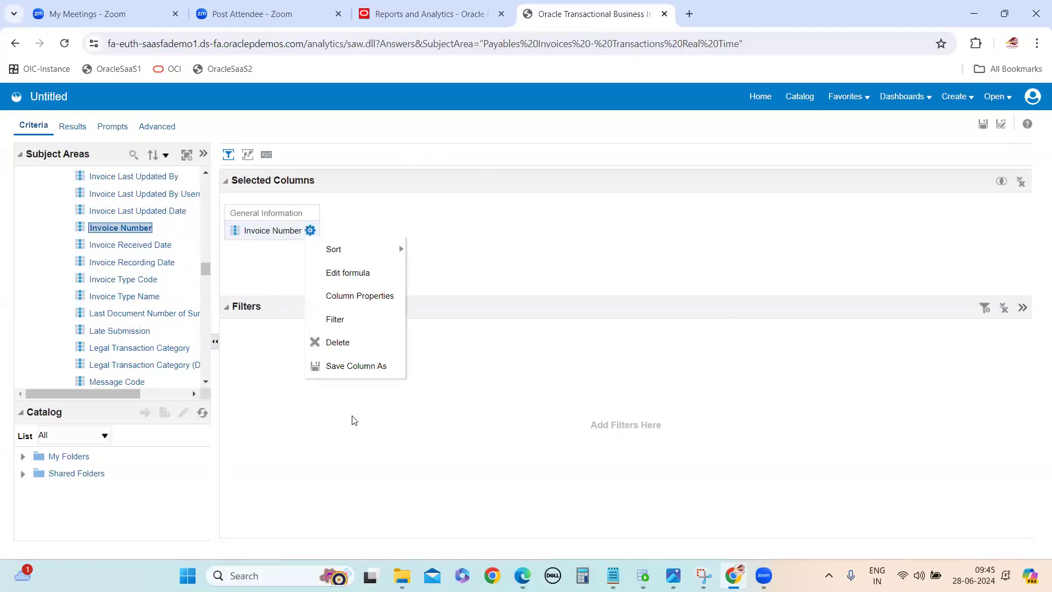
{"action": "left_click", "coordinate": [315, 342]}
{"action": "left_click_drag", "start_coordinate": [101, 230], "coordinate": [251, 245]}
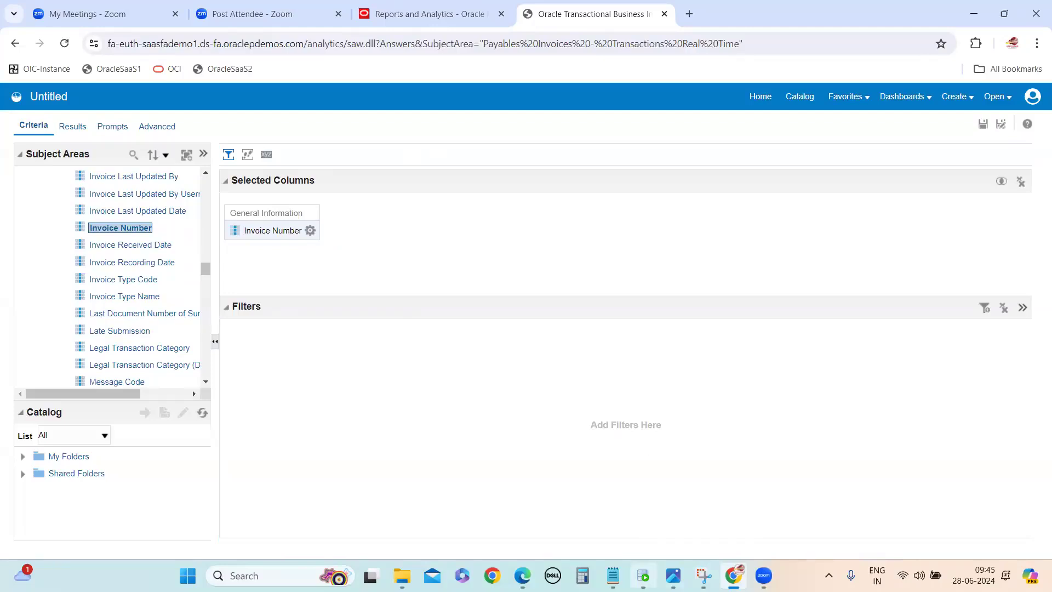
Step: Check the next required column in the OTBI Report notes and add Invoice Description from General Information to the analysis
{"action": "left_click", "coordinate": [652, 529]}
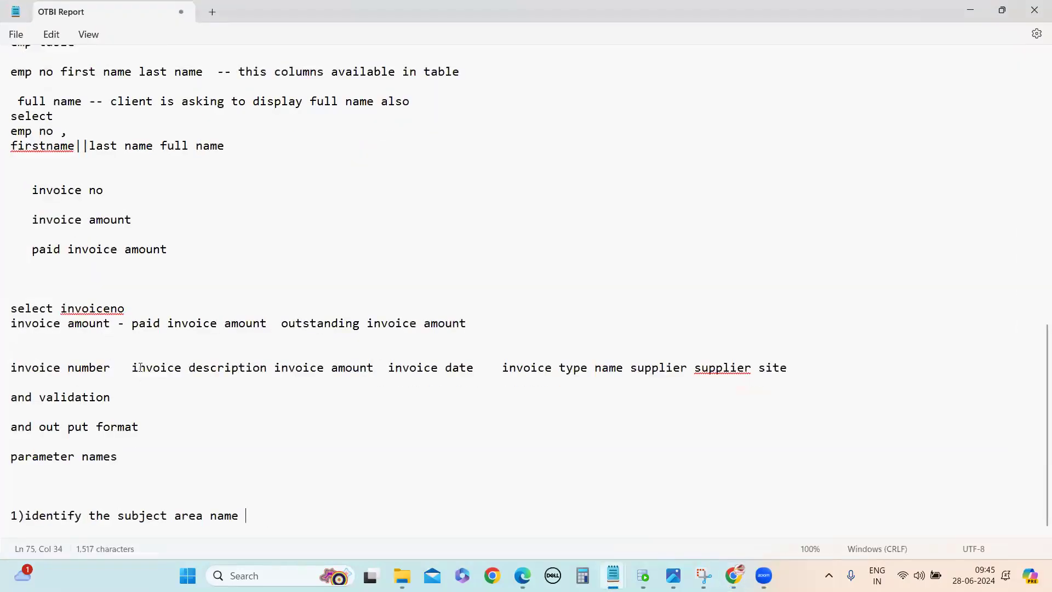
{"action": "left_click", "coordinate": [983, 14]}
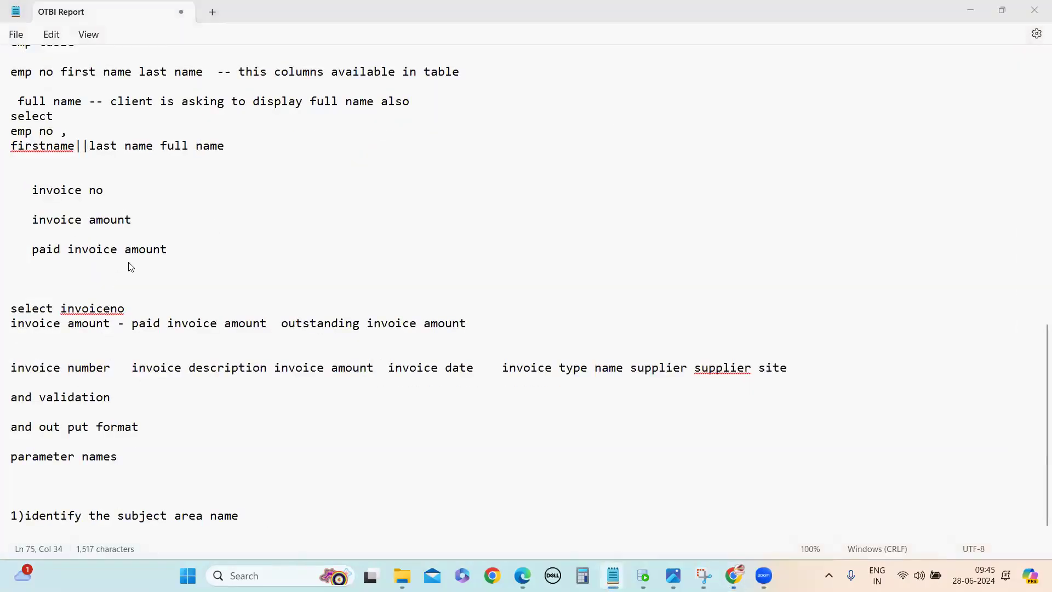
{"action": "scroll", "coordinate": [133, 263], "scroll_direction": "down", "scroll_amount": 8}
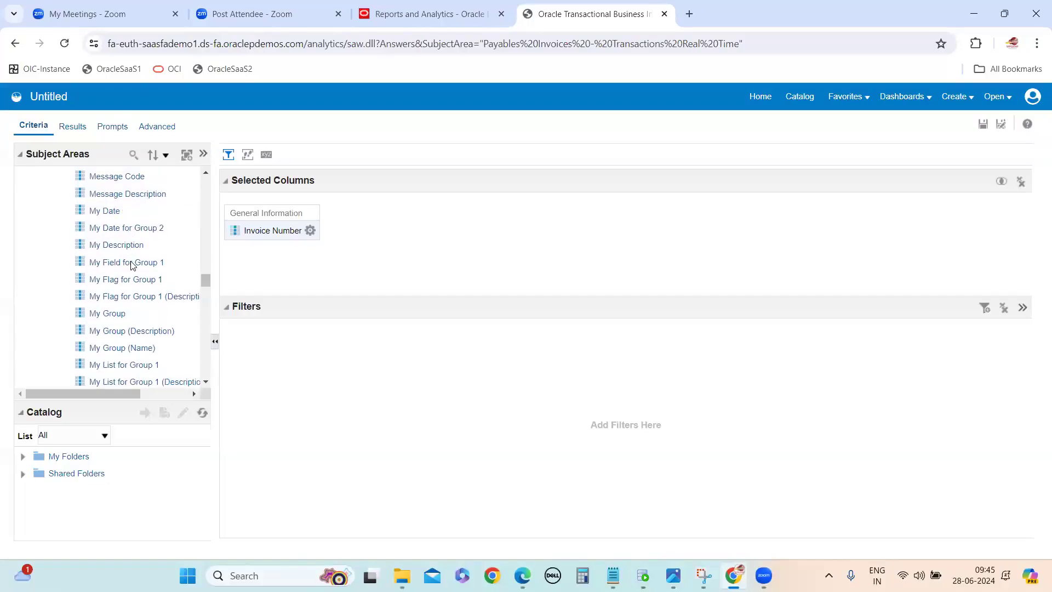
{"action": "scroll", "coordinate": [132, 288], "scroll_direction": "down", "scroll_amount": 10}
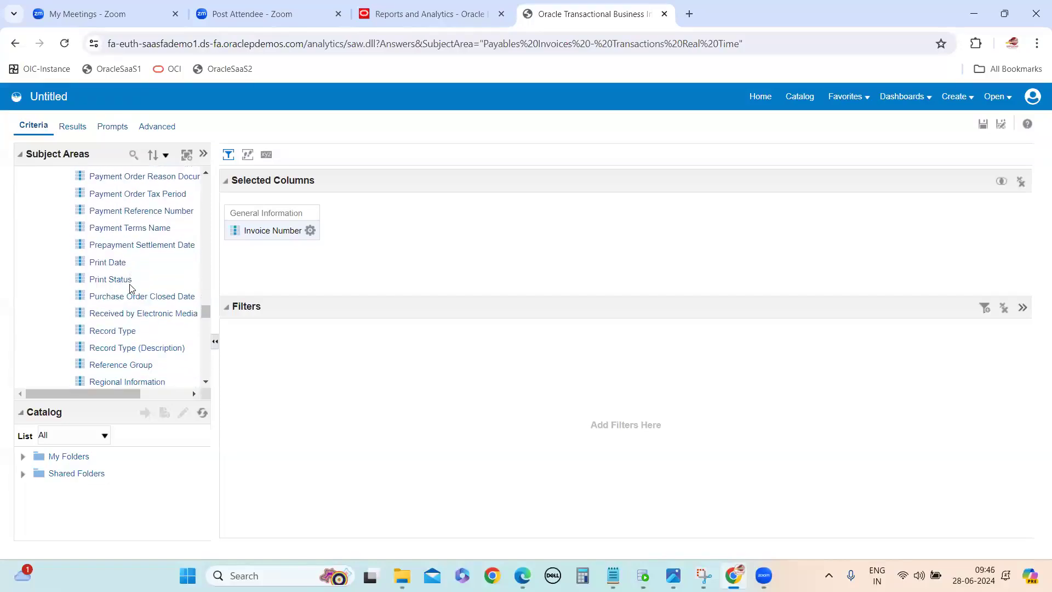
{"action": "scroll", "coordinate": [130, 288], "scroll_direction": "down", "scroll_amount": 6}
{"action": "scroll", "coordinate": [130, 287], "scroll_direction": "up", "scroll_amount": 8}
{"action": "scroll", "coordinate": [130, 288], "scroll_direction": "up", "scroll_amount": 15}
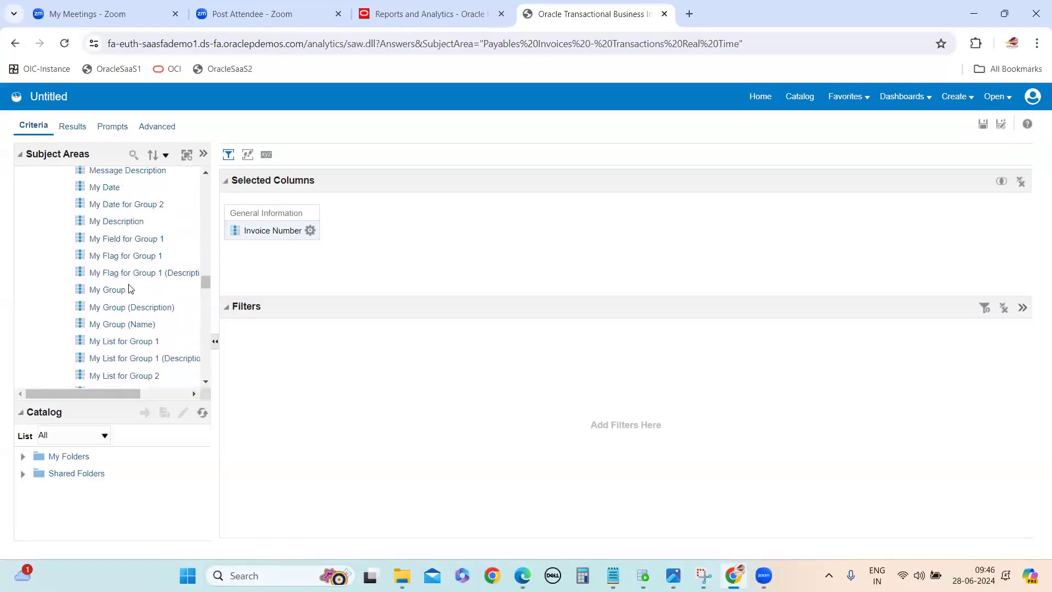
{"action": "scroll", "coordinate": [129, 284], "scroll_direction": "up", "scroll_amount": 3}
{"action": "left_click", "coordinate": [142, 331]}
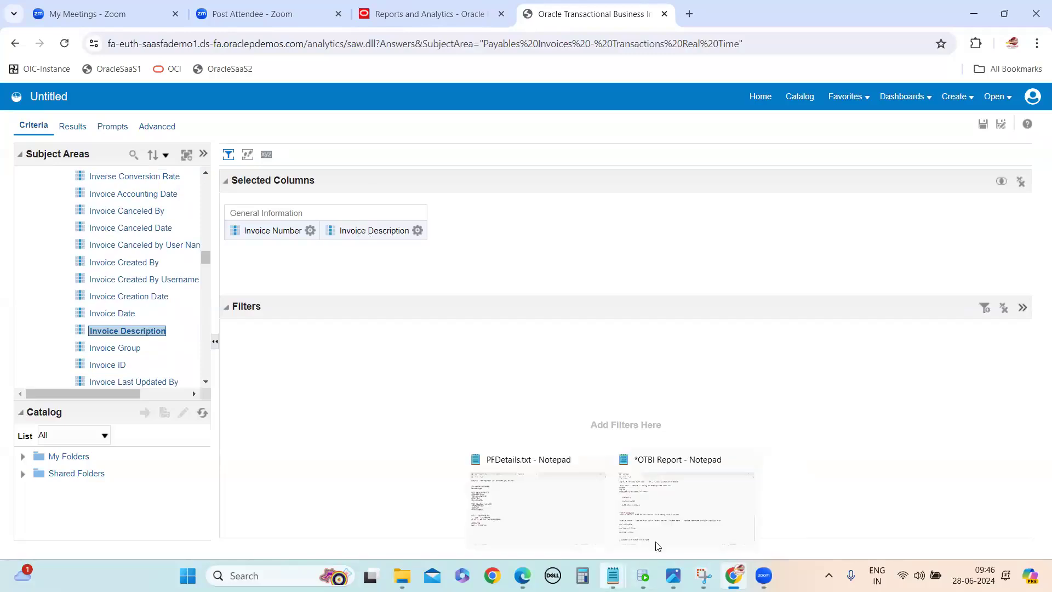
Step: Check the notes for the next column and add Invoice Amount from the Invoice Amounts folder under Invoice Details
{"action": "key", "text": "alt+Tab"}
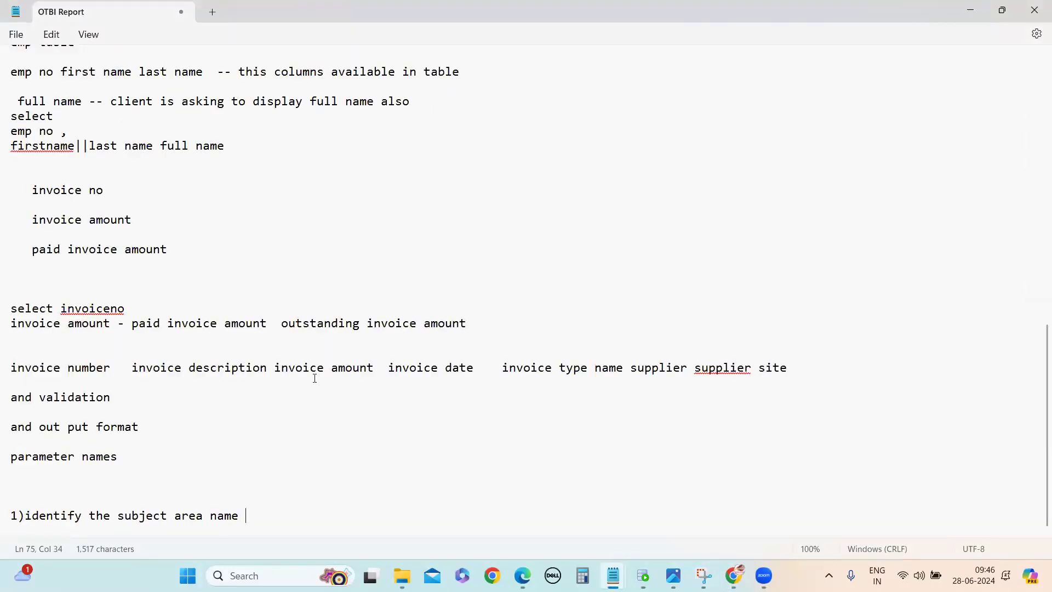
{"action": "left_click", "coordinate": [972, 11]}
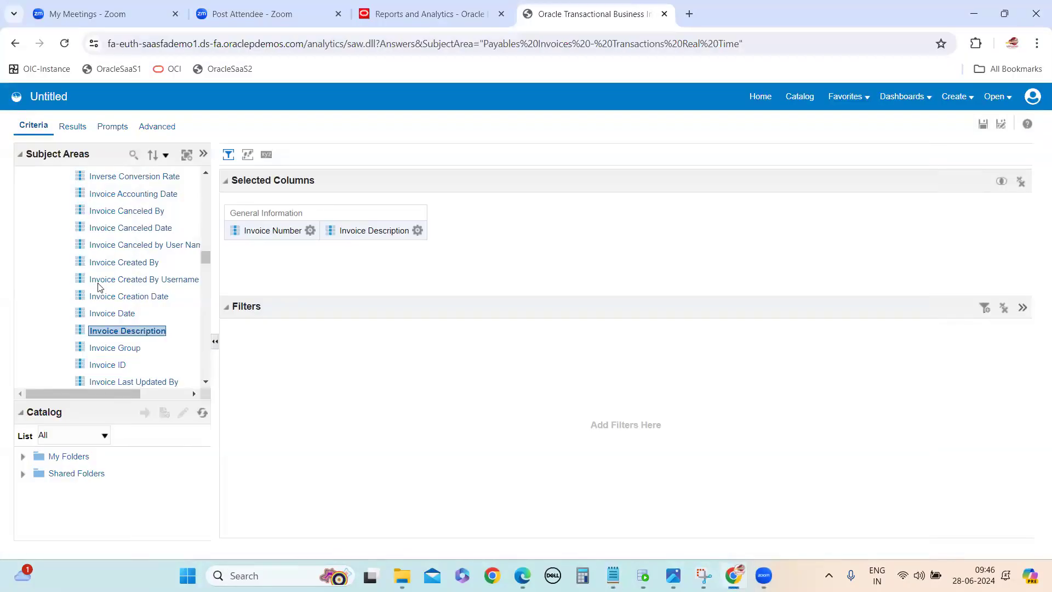
{"action": "scroll", "coordinate": [147, 306], "scroll_direction": "down", "scroll_amount": 3}
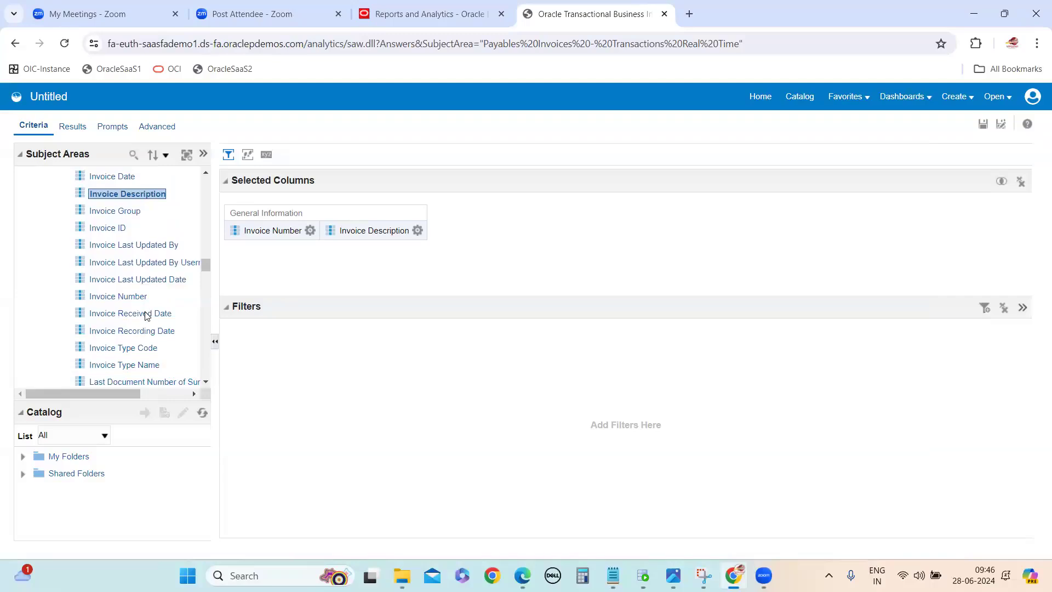
{"action": "scroll", "coordinate": [147, 315], "scroll_direction": "up", "scroll_amount": 8}
{"action": "scroll", "coordinate": [147, 316], "scroll_direction": "up", "scroll_amount": 8}
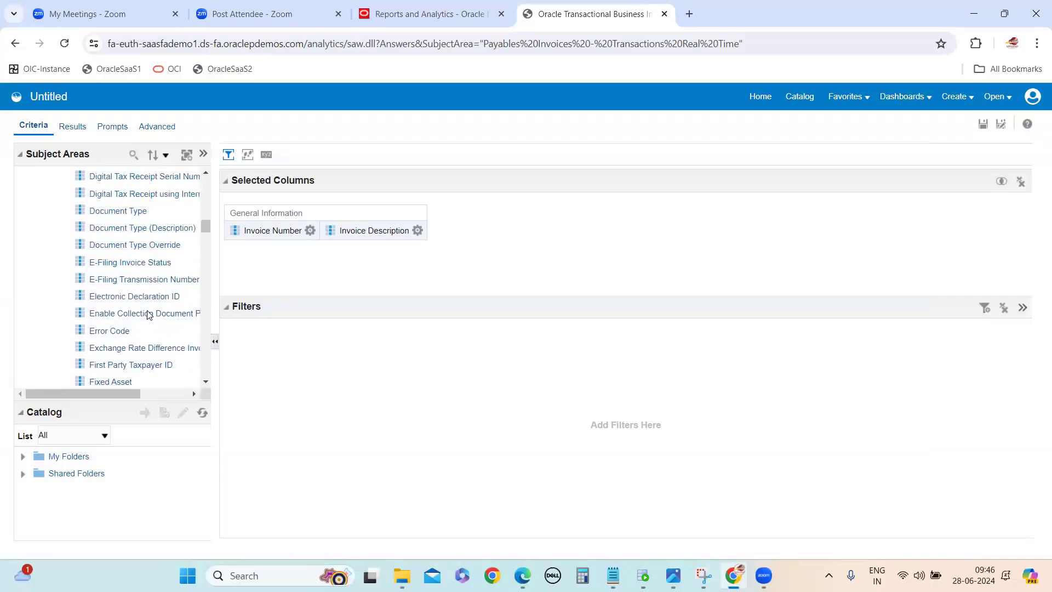
{"action": "scroll", "coordinate": [147, 315], "scroll_direction": "up", "scroll_amount": 3}
{"action": "scroll", "coordinate": [153, 322], "scroll_direction": "down", "scroll_amount": 15}
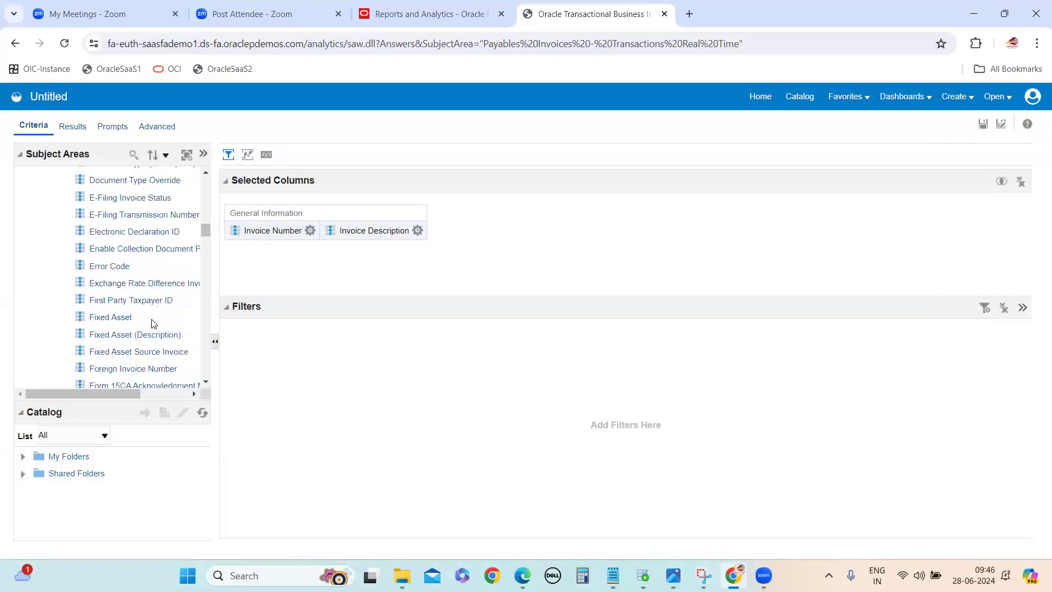
{"action": "scroll", "coordinate": [152, 326], "scroll_direction": "down", "scroll_amount": 10}
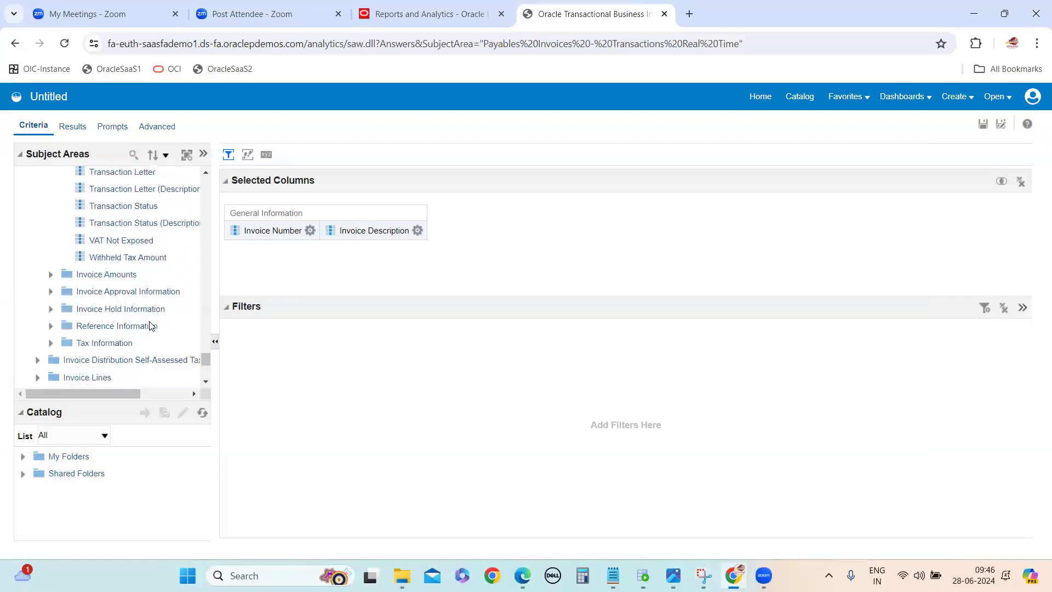
{"action": "double_click", "coordinate": [103, 294]}
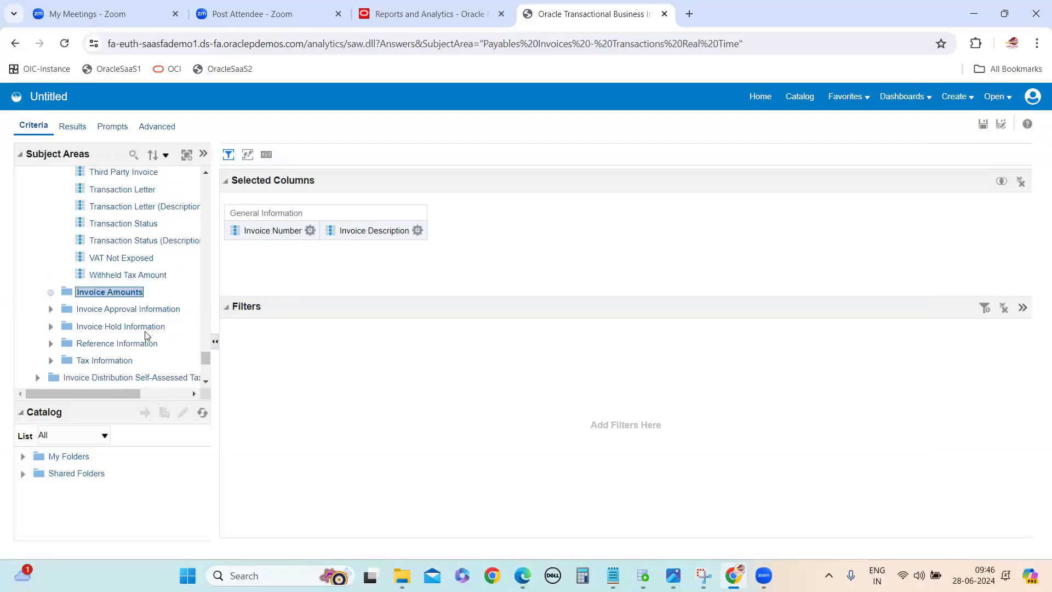
{"action": "scroll", "coordinate": [134, 357], "scroll_direction": "down", "scroll_amount": 2}
{"action": "scroll", "coordinate": [134, 357], "scroll_direction": "down", "scroll_amount": 1}
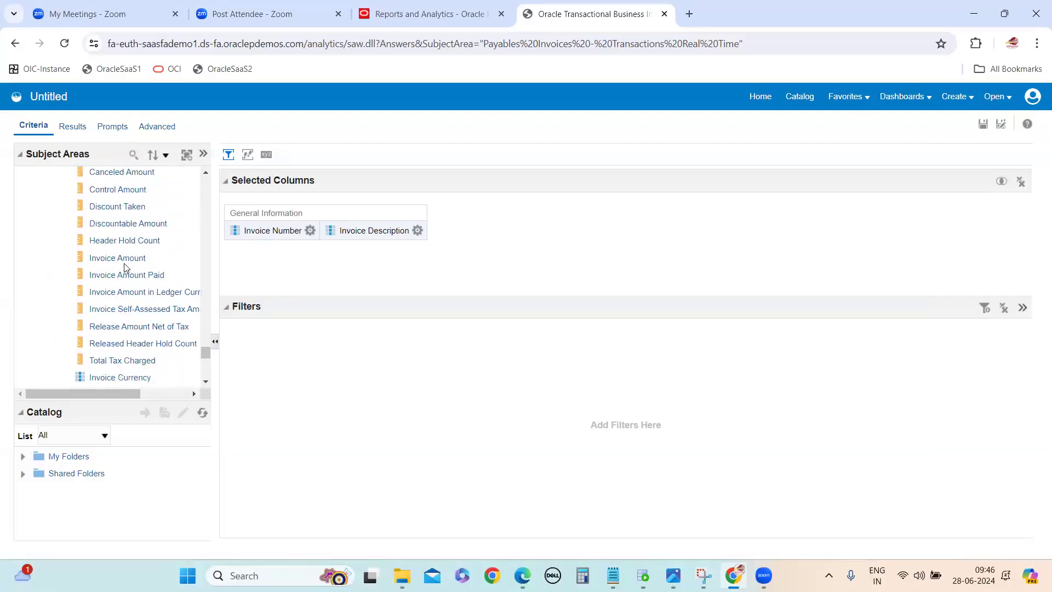
{"action": "double_click", "coordinate": [117, 258]}
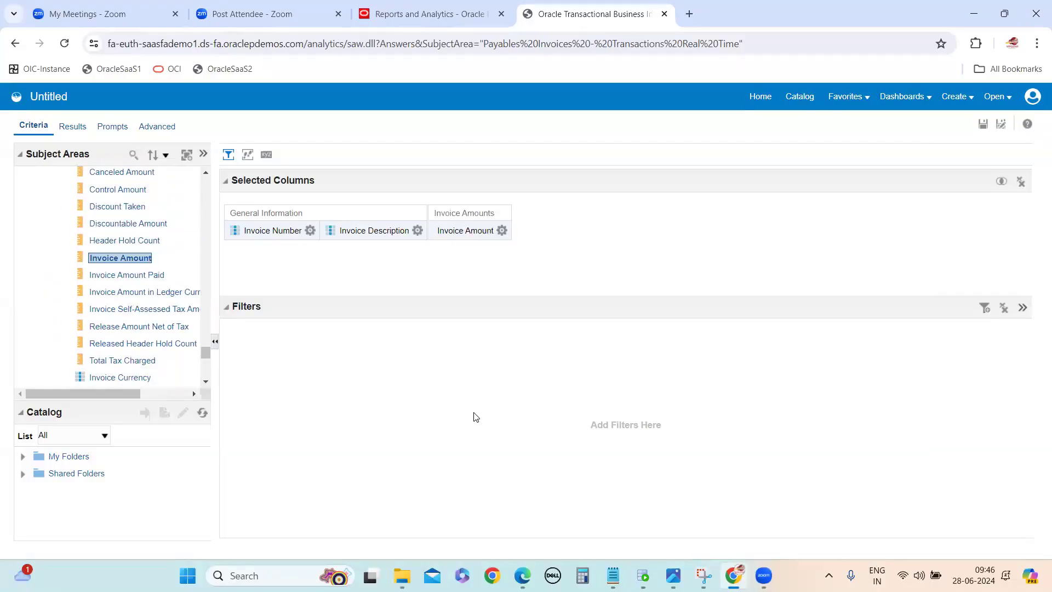
Step: Check the notes for the next column and add Invoice Date from General Information to the analysis
{"action": "mouse_move", "coordinate": [613, 575]}
{"action": "left_click", "coordinate": [662, 509]}
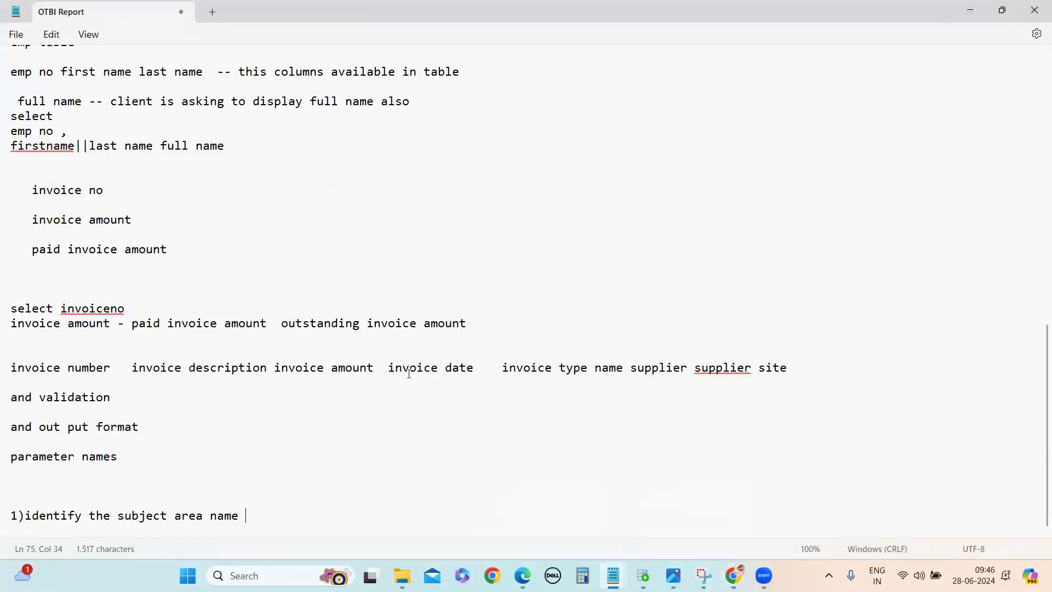
{"action": "left_click", "coordinate": [979, 10]}
{"action": "scroll", "coordinate": [148, 285], "scroll_direction": "up", "scroll_amount": 4}
{"action": "scroll", "coordinate": [146, 302], "scroll_direction": "down", "scroll_amount": 2}
{"action": "scroll", "coordinate": [145, 302], "scroll_direction": "down", "scroll_amount": 4}
{"action": "scroll", "coordinate": [140, 303], "scroll_direction": "up", "scroll_amount": 13}
{"action": "scroll", "coordinate": [137, 305], "scroll_direction": "up", "scroll_amount": 8}
{"action": "scroll", "coordinate": [137, 304], "scroll_direction": "up", "scroll_amount": 8}
{"action": "scroll", "coordinate": [137, 305], "scroll_direction": "up", "scroll_amount": 8}
{"action": "scroll", "coordinate": [138, 305], "scroll_direction": "up", "scroll_amount": 6}
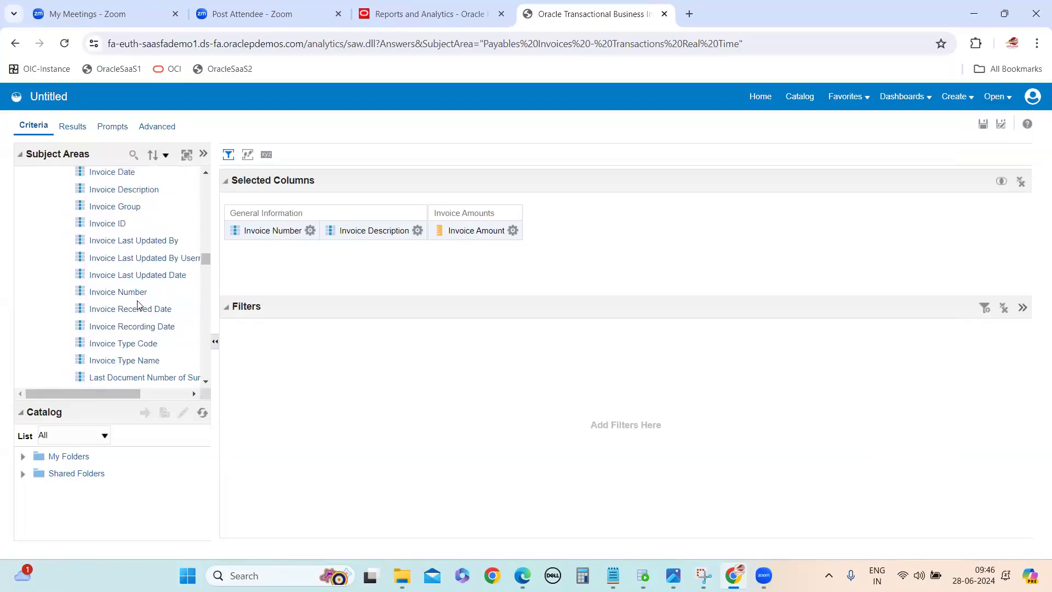
{"action": "double_click", "coordinate": [128, 173]}
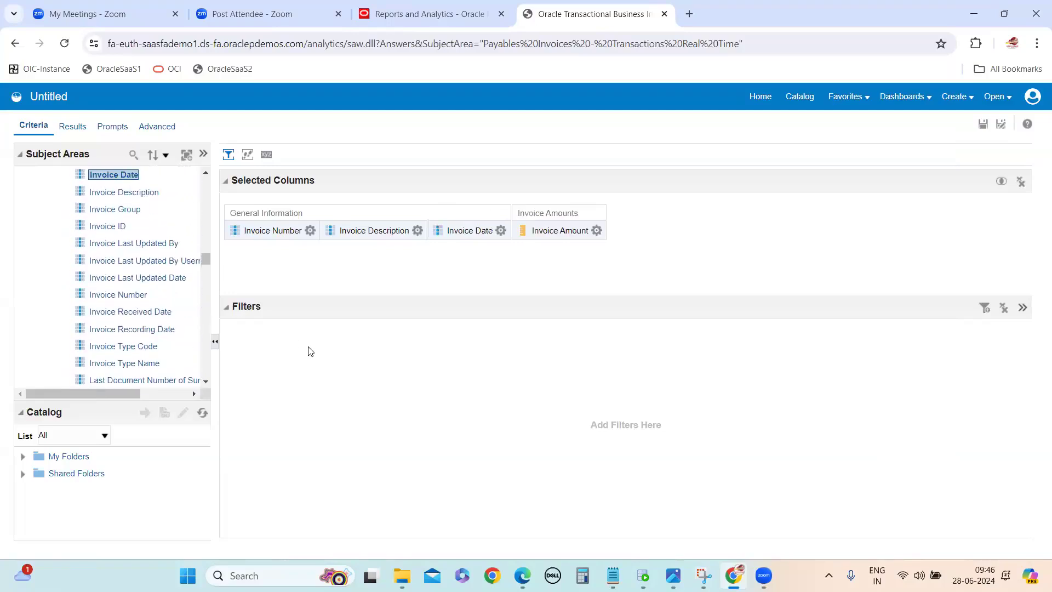
Step: Check the remaining columns in the notes and add Invoice Type Name from General Information to the analysis
{"action": "mouse_move", "coordinate": [612, 576]}
{"action": "left_click", "coordinate": [651, 518]}
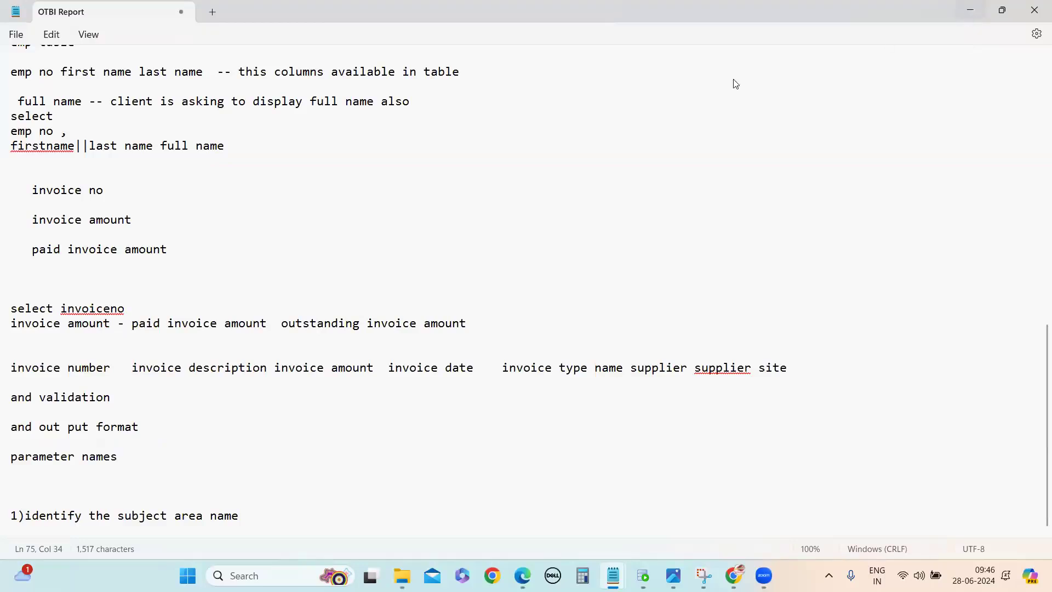
{"action": "left_click", "coordinate": [971, 10]}
{"action": "scroll", "coordinate": [134, 256], "scroll_direction": "up", "scroll_amount": 3}
{"action": "scroll", "coordinate": [134, 315], "scroll_direction": "down", "scroll_amount": 5}
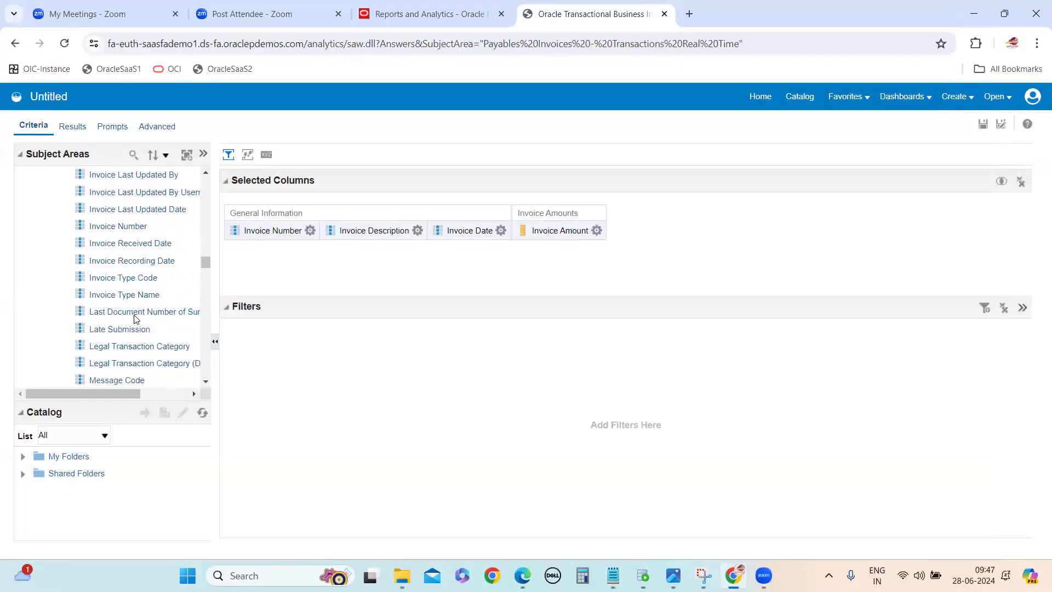
{"action": "scroll", "coordinate": [136, 321], "scroll_direction": "down", "scroll_amount": 6}
{"action": "scroll", "coordinate": [150, 307], "scroll_direction": "up", "scroll_amount": 3}
{"action": "double_click", "coordinate": [147, 227]}
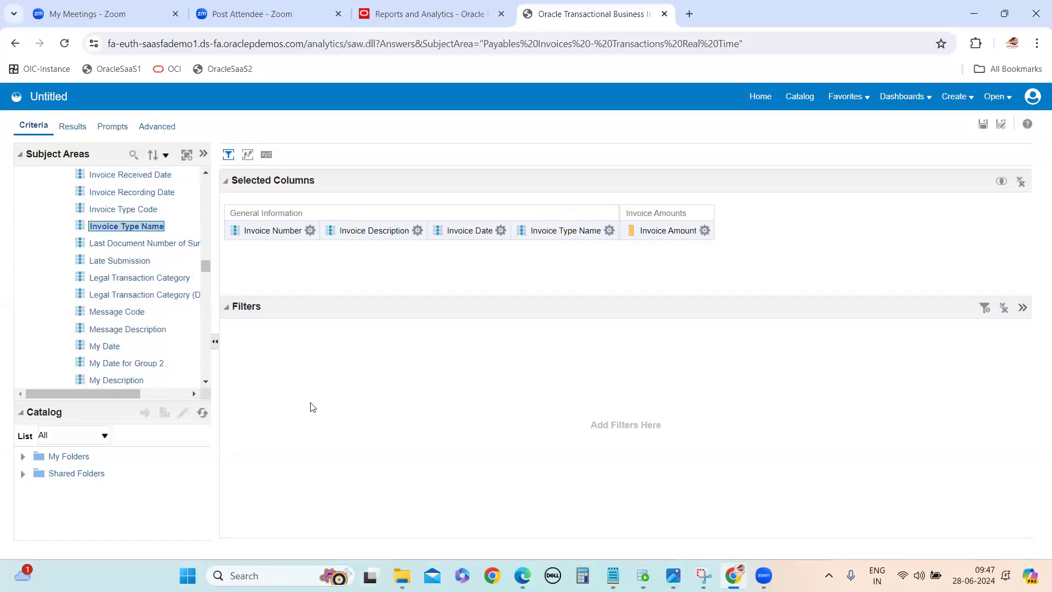
Step: Check the remaining columns in the OTBI Report notes and add Supplier from the Supplier folder to the analysis
{"action": "left_click", "coordinate": [609, 230]}
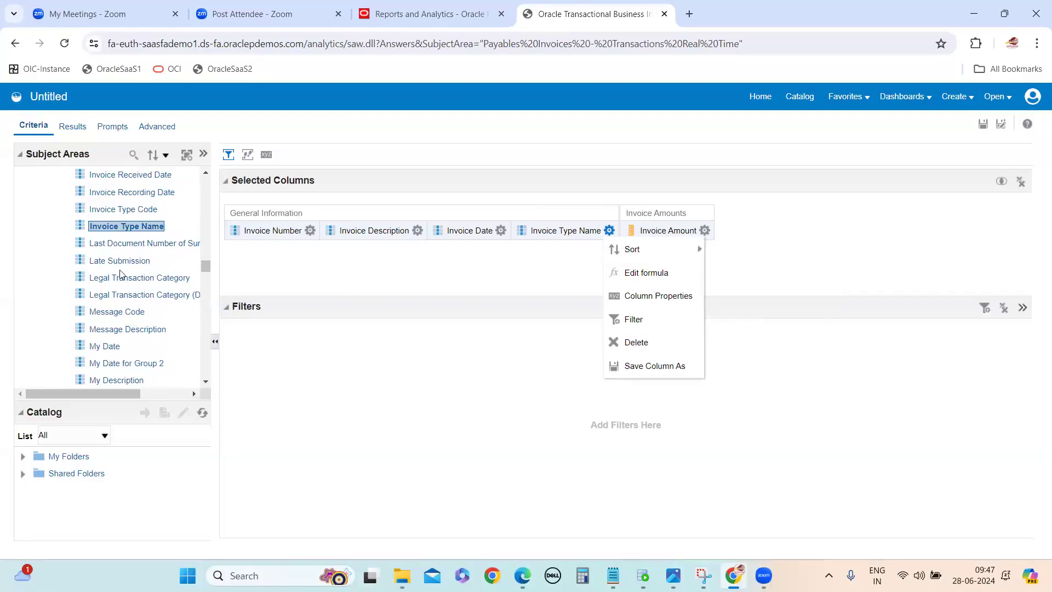
{"action": "scroll", "coordinate": [112, 346], "scroll_direction": "down", "scroll_amount": 3}
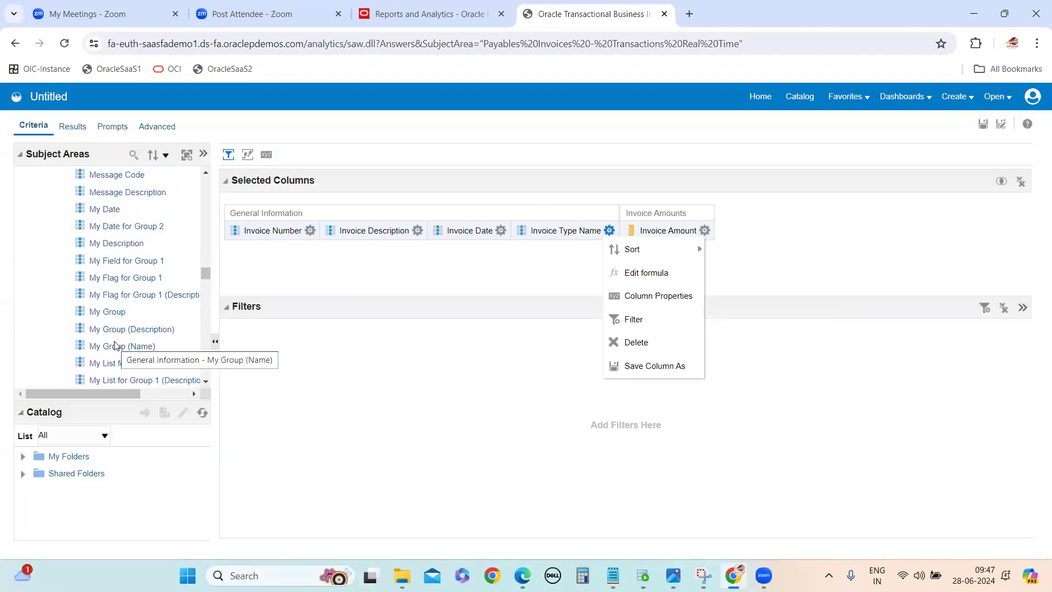
{"action": "scroll", "coordinate": [118, 346], "scroll_direction": "down", "scroll_amount": 15}
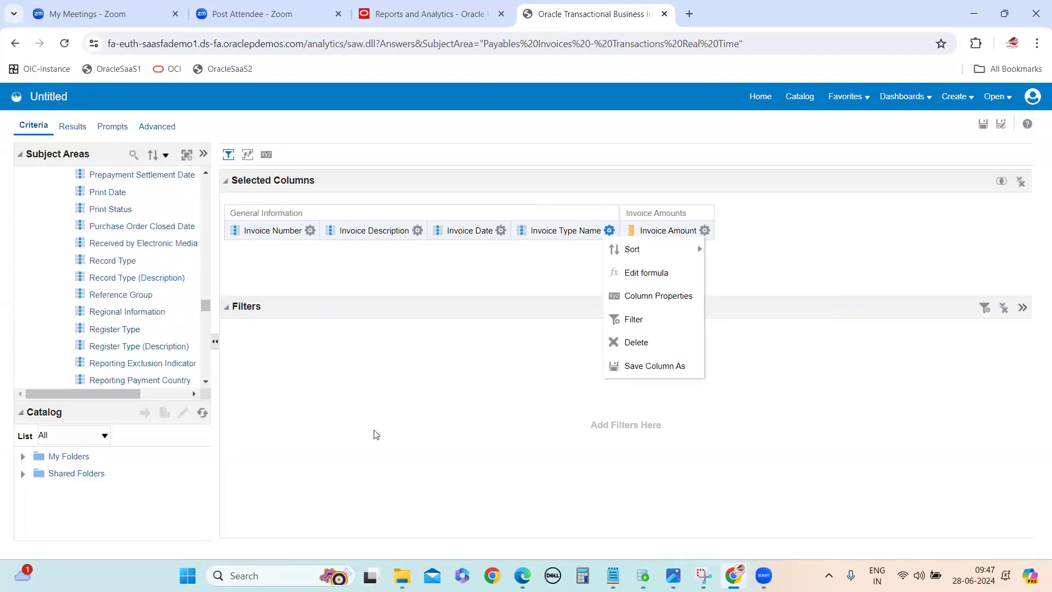
{"action": "scroll", "coordinate": [192, 296], "scroll_direction": "down", "scroll_amount": 5}
{"action": "mouse_move", "coordinate": [673, 575]}
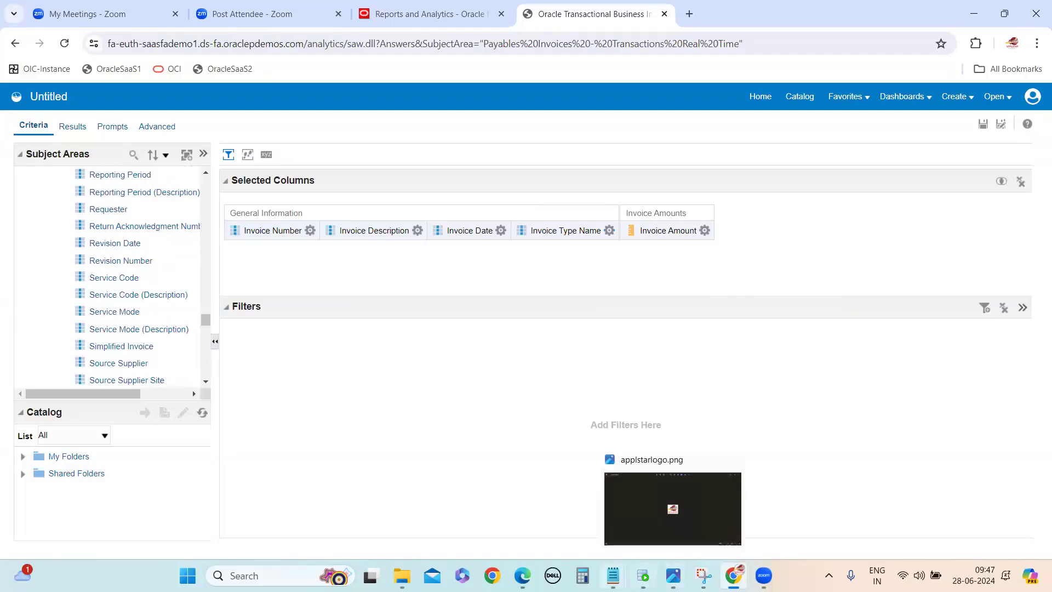
{"action": "mouse_move", "coordinate": [613, 576]}
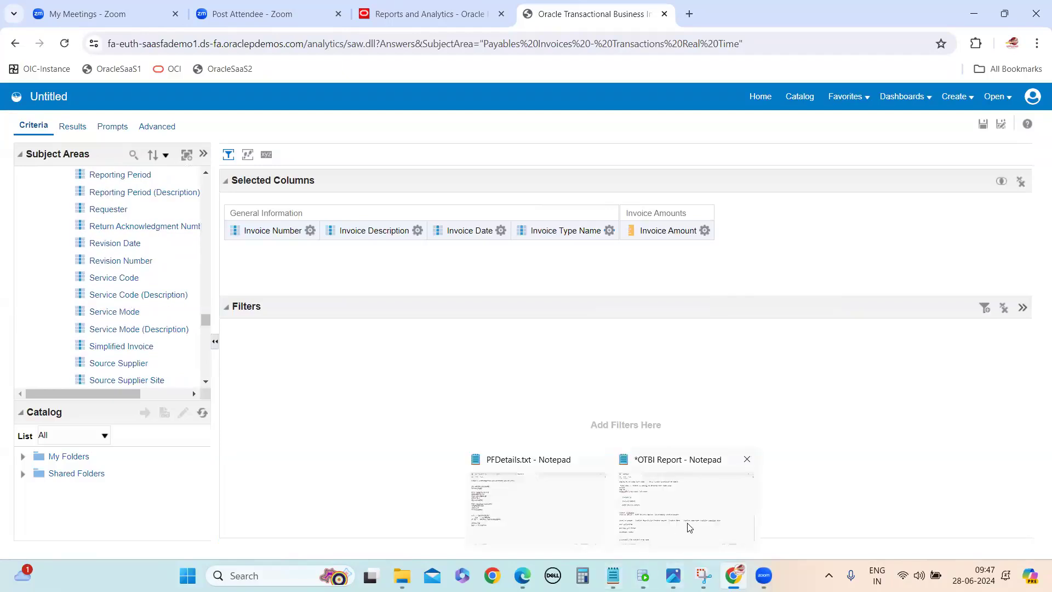
{"action": "left_click", "coordinate": [690, 527]}
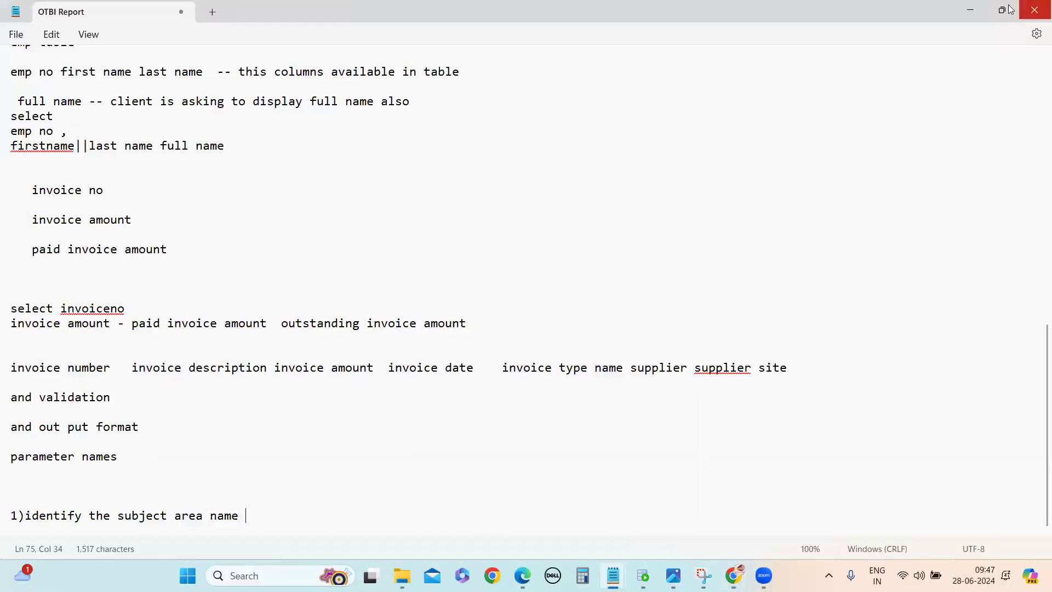
{"action": "left_click", "coordinate": [983, 9]}
{"action": "scroll", "coordinate": [121, 307], "scroll_direction": "down", "scroll_amount": 10}
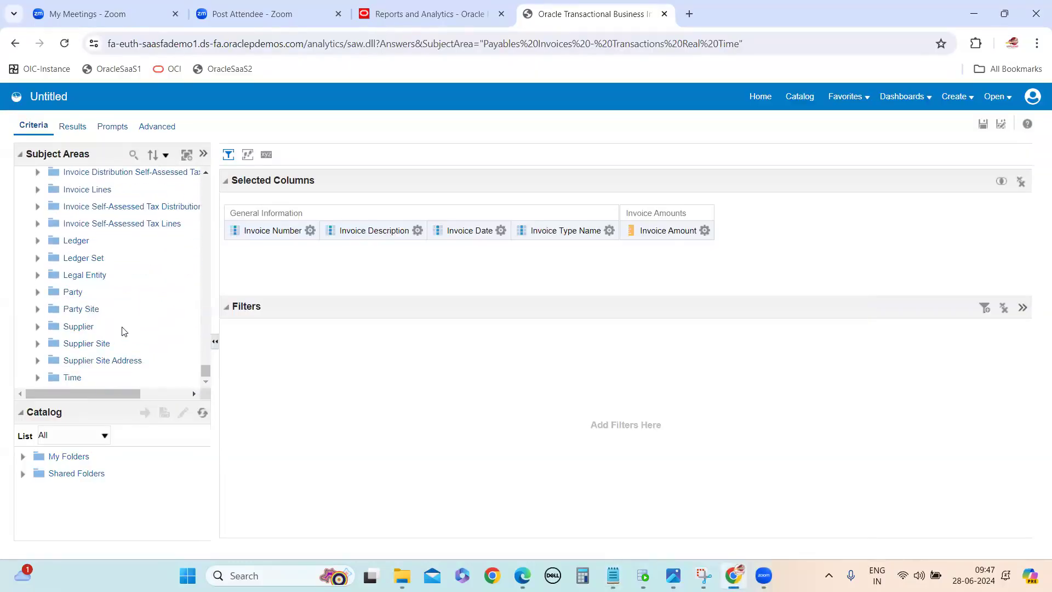
{"action": "double_click", "coordinate": [94, 326]}
{"action": "scroll", "coordinate": [162, 319], "scroll_direction": "down", "scroll_amount": 15}
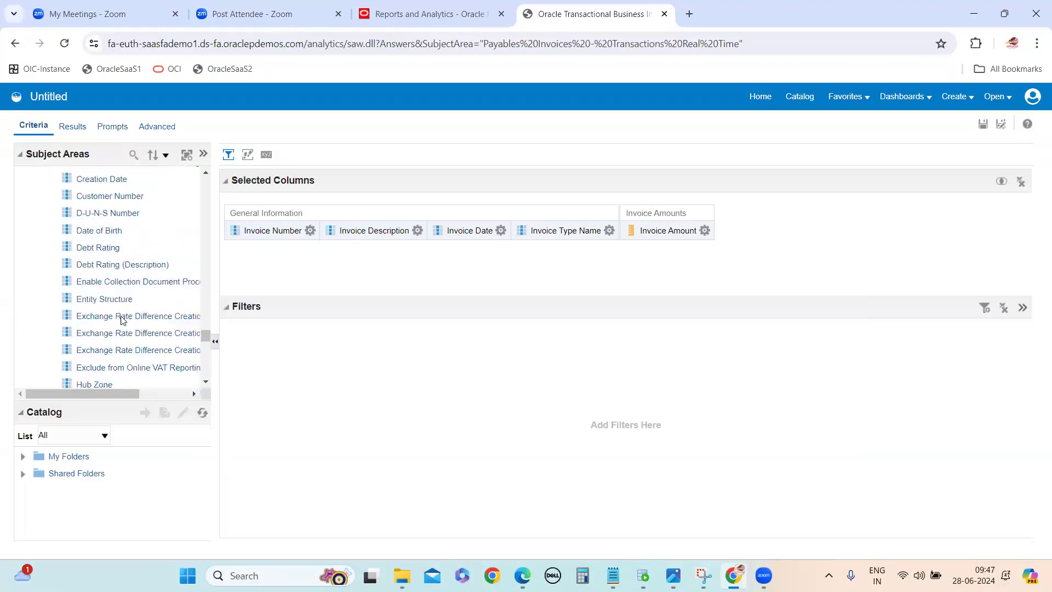
{"action": "scroll", "coordinate": [116, 317], "scroll_direction": "down", "scroll_amount": 10}
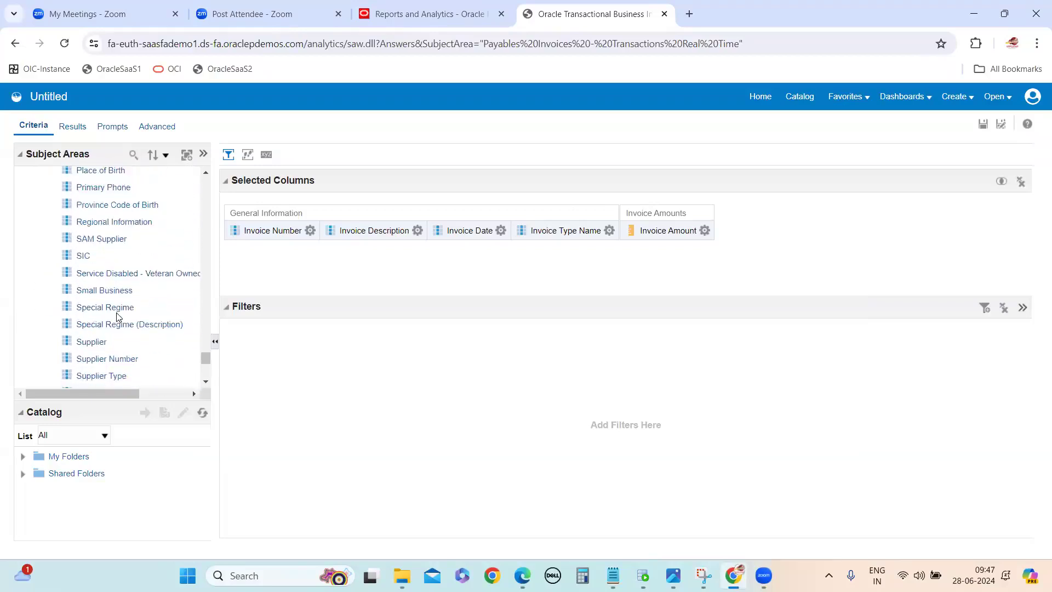
{"action": "double_click", "coordinate": [90, 326]}
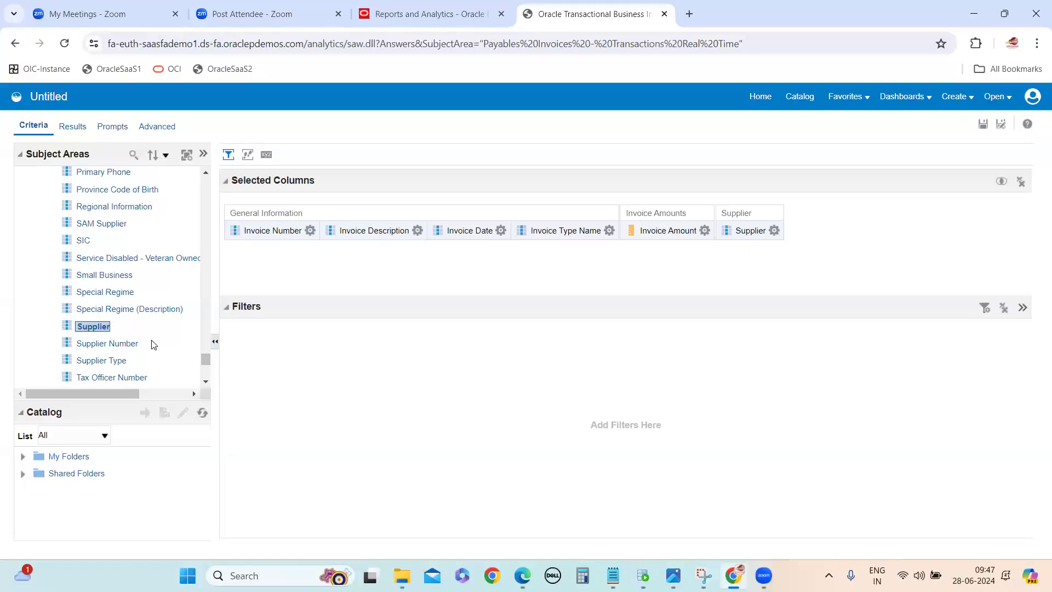
Step: Add Site from the Supplier Site folder to the analysis
{"action": "scroll", "coordinate": [91, 328], "scroll_direction": "down", "scroll_amount": 5}
{"action": "double_click", "coordinate": [94, 350]}
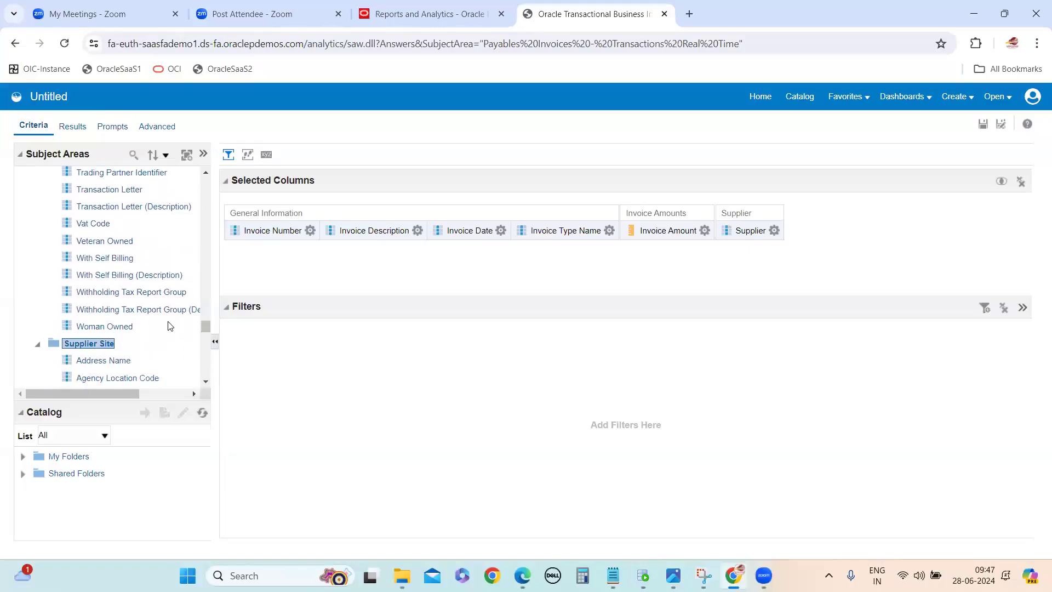
{"action": "scroll", "coordinate": [165, 326], "scroll_direction": "down", "scroll_amount": 6}
{"action": "scroll", "coordinate": [119, 328], "scroll_direction": "down", "scroll_amount": 10}
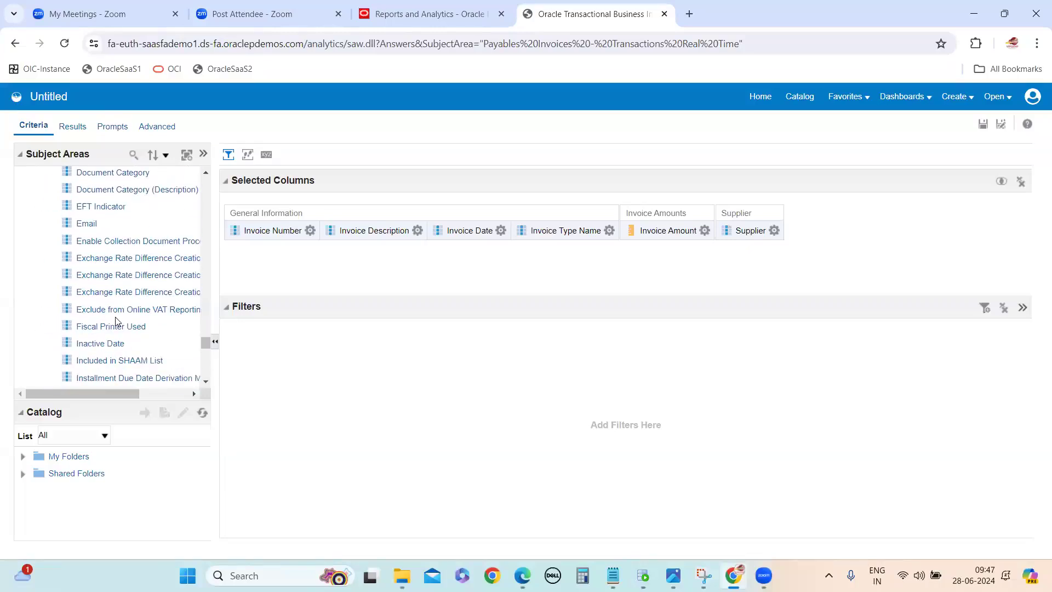
{"action": "scroll", "coordinate": [117, 326], "scroll_direction": "down", "scroll_amount": 3}
{"action": "scroll", "coordinate": [115, 292], "scroll_direction": "up", "scroll_amount": 2}
{"action": "double_click", "coordinate": [87, 276]}
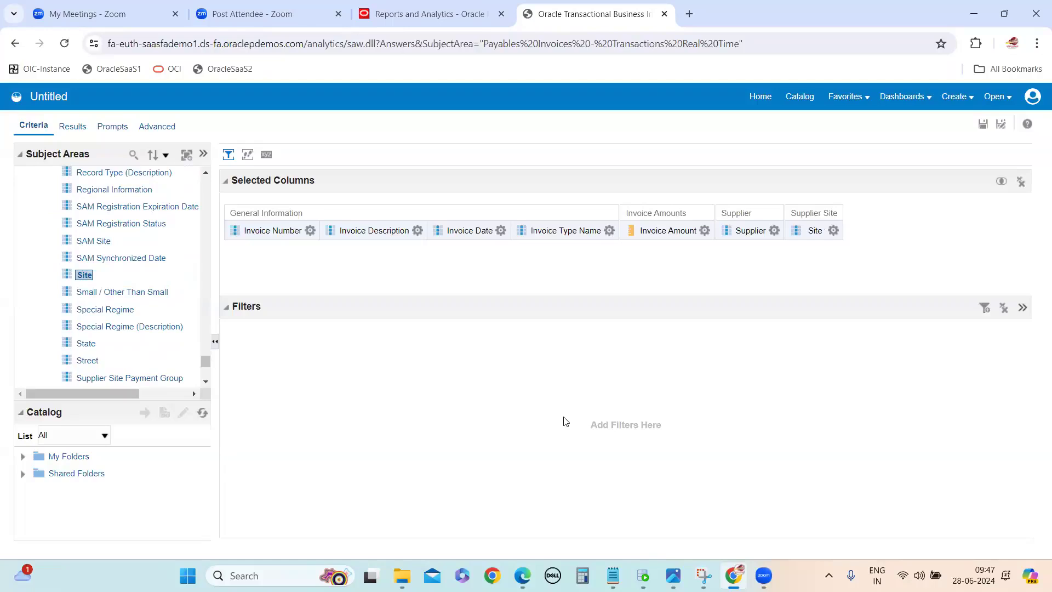
Step: Examine the options available on the selected columns and the General Information folder under Invoice Details
{"action": "left_click", "coordinate": [418, 231]}
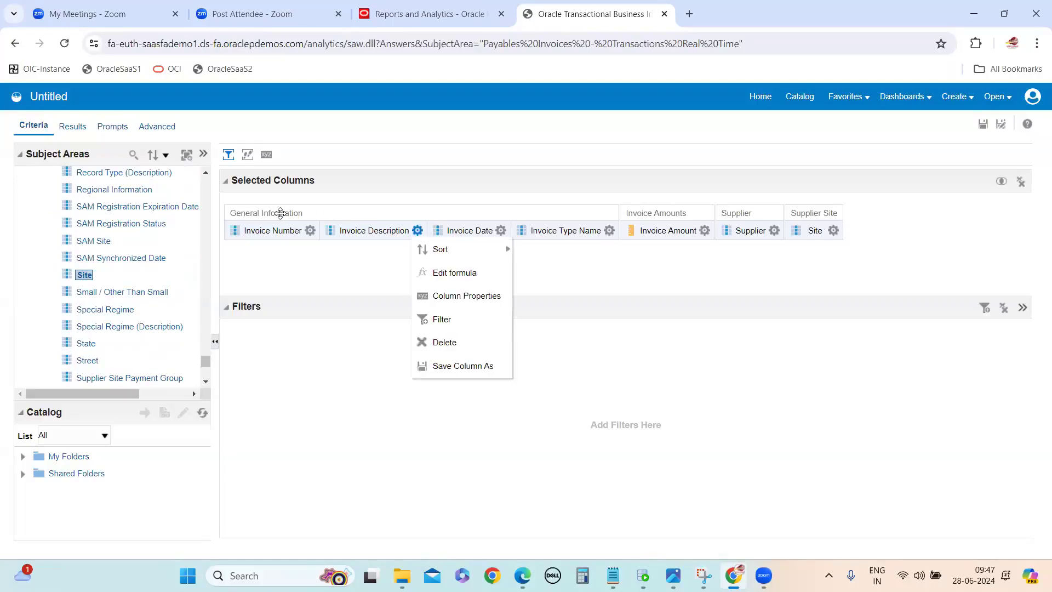
{"action": "left_click", "coordinate": [311, 230]}
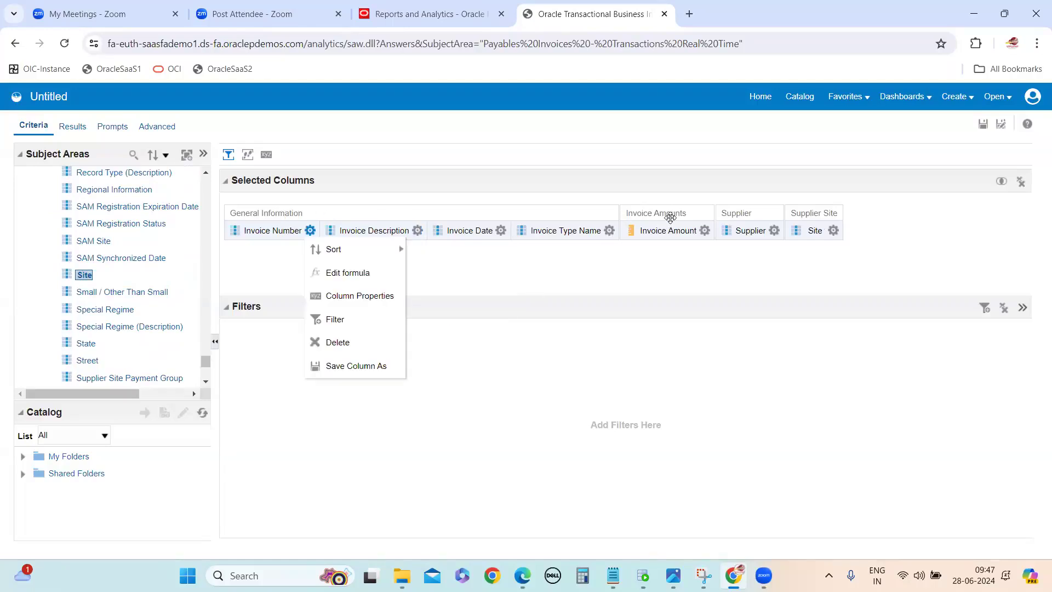
{"action": "left_click", "coordinate": [775, 230]}
{"action": "left_click", "coordinate": [569, 448]}
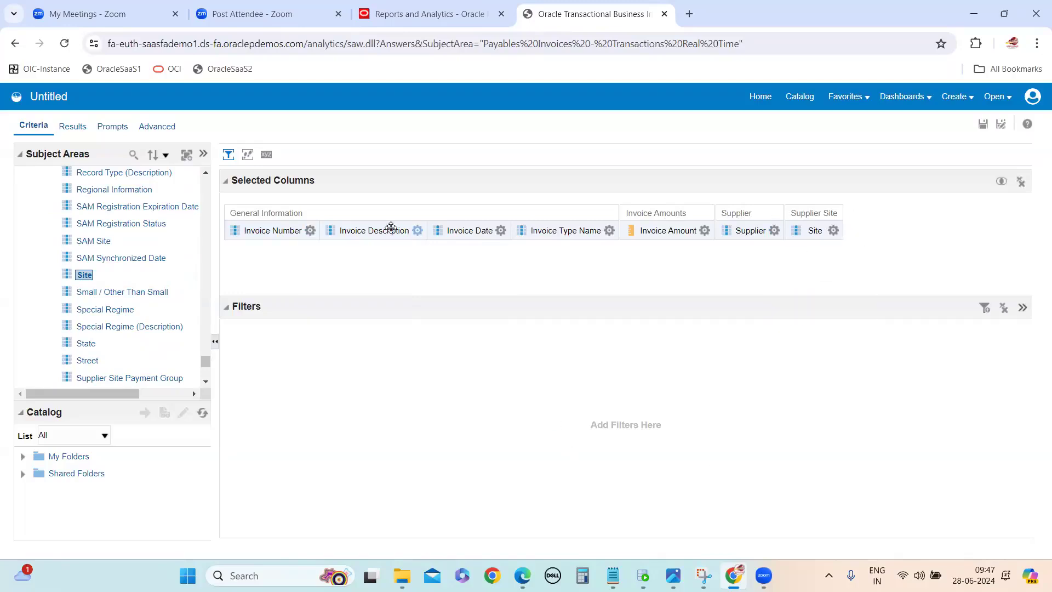
{"action": "left_click", "coordinate": [311, 230]}
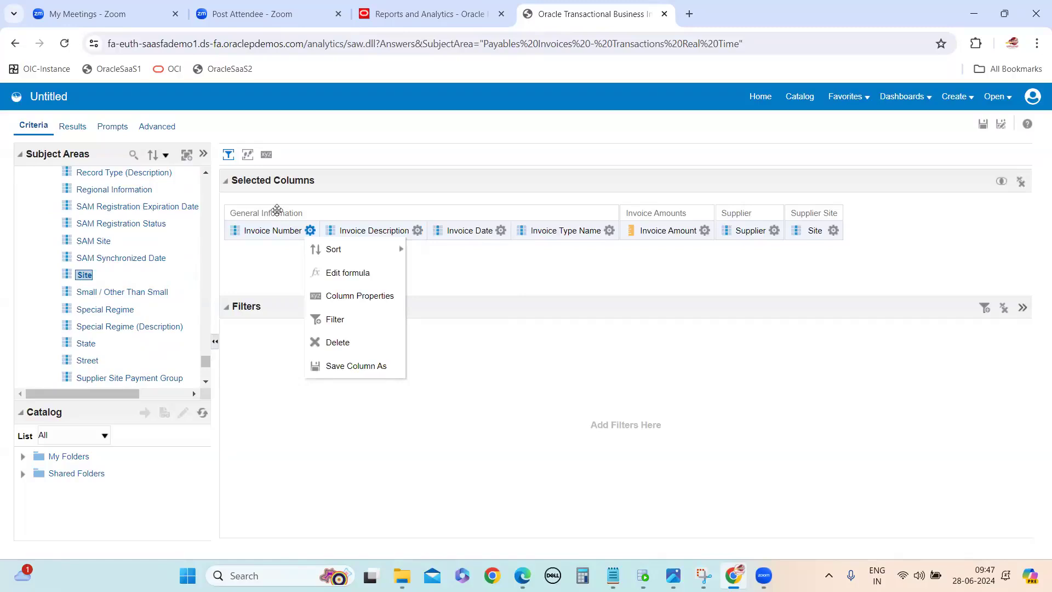
{"action": "left_click", "coordinate": [758, 367]}
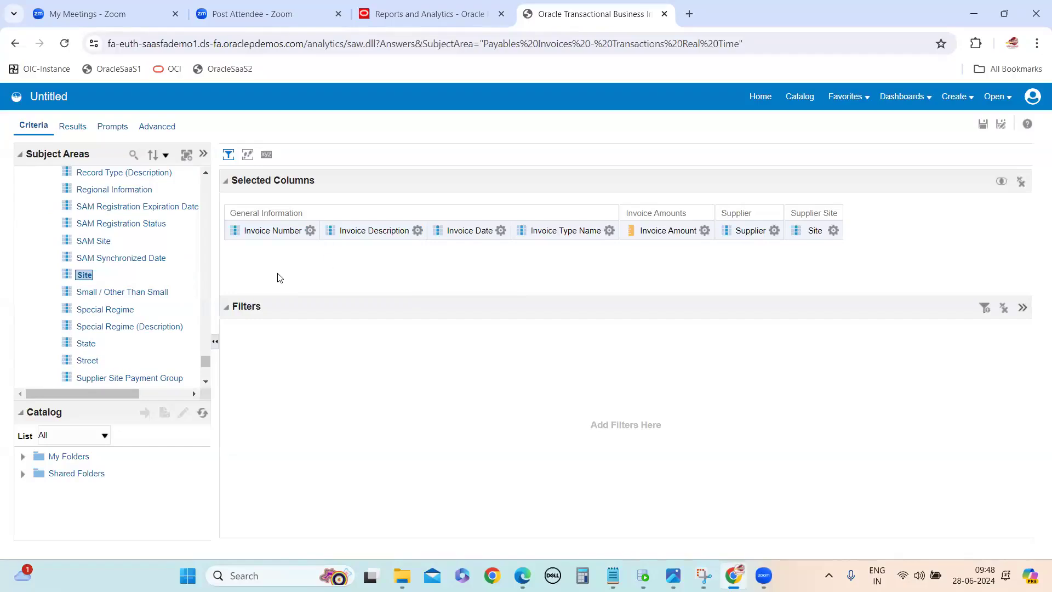
{"action": "scroll", "coordinate": [55, 255], "scroll_direction": "up", "scroll_amount": 1}
{"action": "scroll", "coordinate": [56, 257], "scroll_direction": "up", "scroll_amount": 15}
{"action": "left_click_drag", "start_coordinate": [205, 327], "coordinate": [211, 164]}
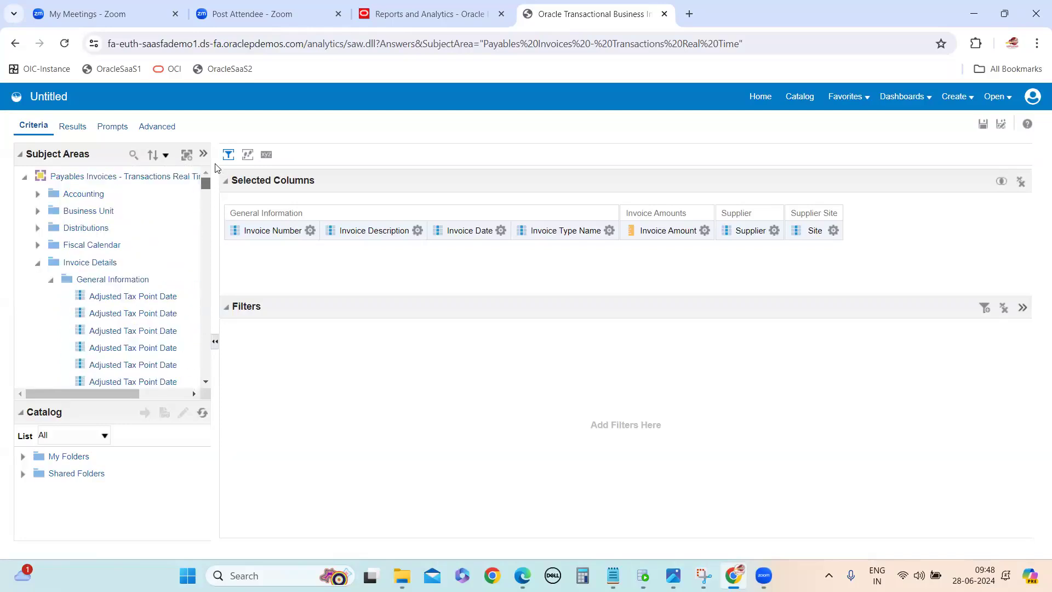
{"action": "left_click", "coordinate": [111, 280]}
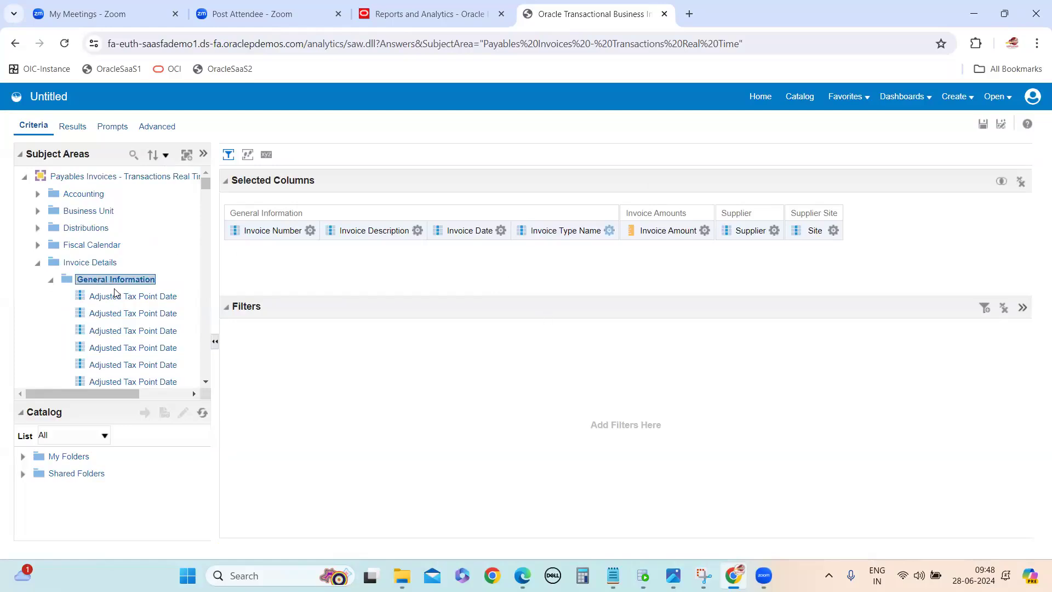
{"action": "left_click", "coordinate": [609, 231]}
{"action": "left_click", "coordinate": [349, 421]}
Step: Reorder the selected columns so Supplier and Site come first and Invoice Amount follows Invoice Number
{"action": "left_click_drag", "start_coordinate": [734, 222], "coordinate": [243, 237]}
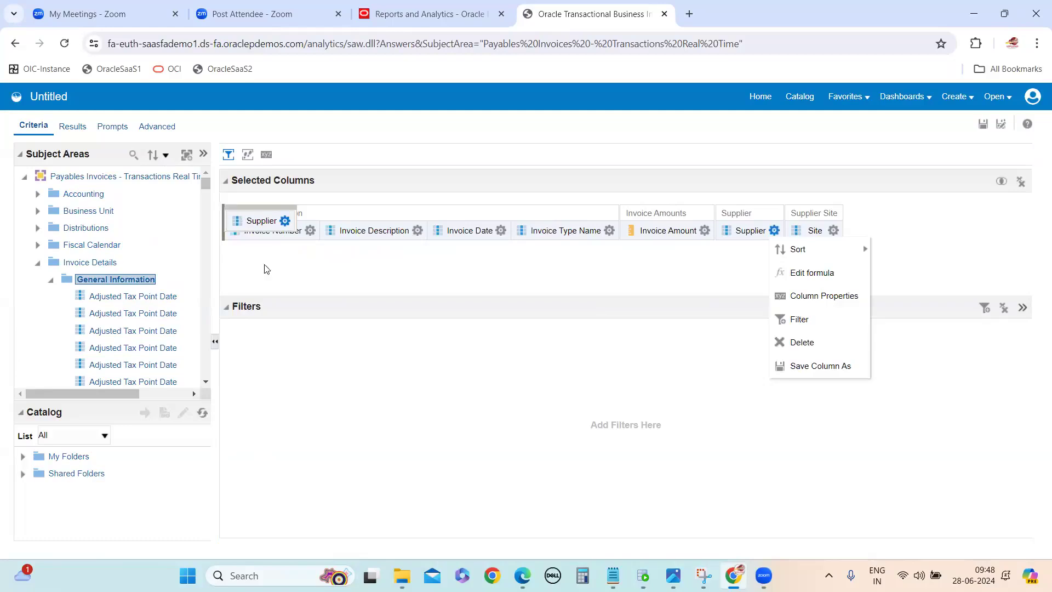
{"action": "left_click_drag", "start_coordinate": [810, 226], "coordinate": [320, 222]}
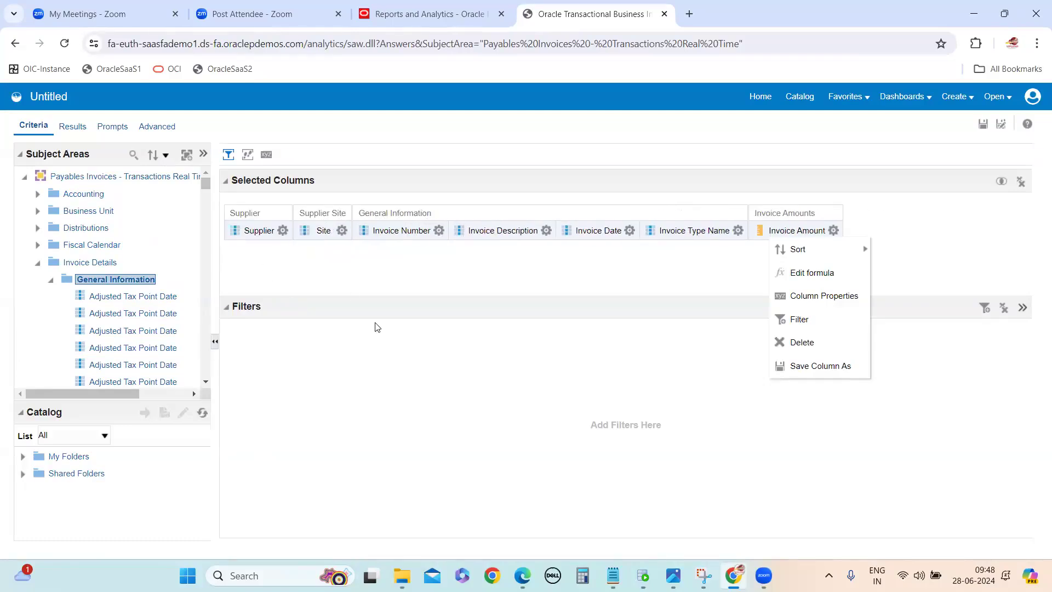
{"action": "left_click", "coordinate": [482, 251]}
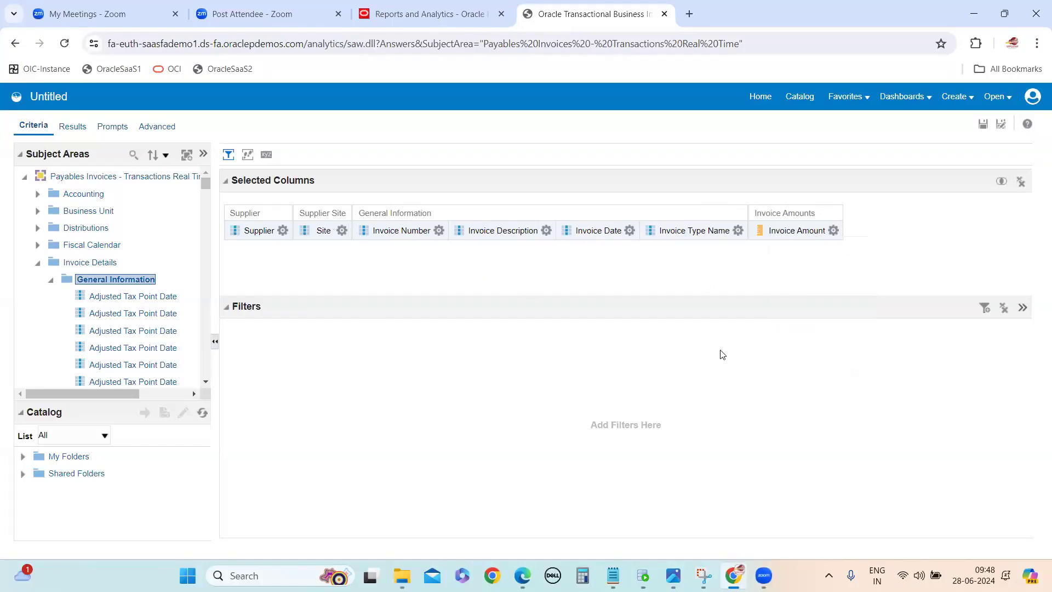
{"action": "left_click_drag", "start_coordinate": [776, 230], "coordinate": [463, 232]}
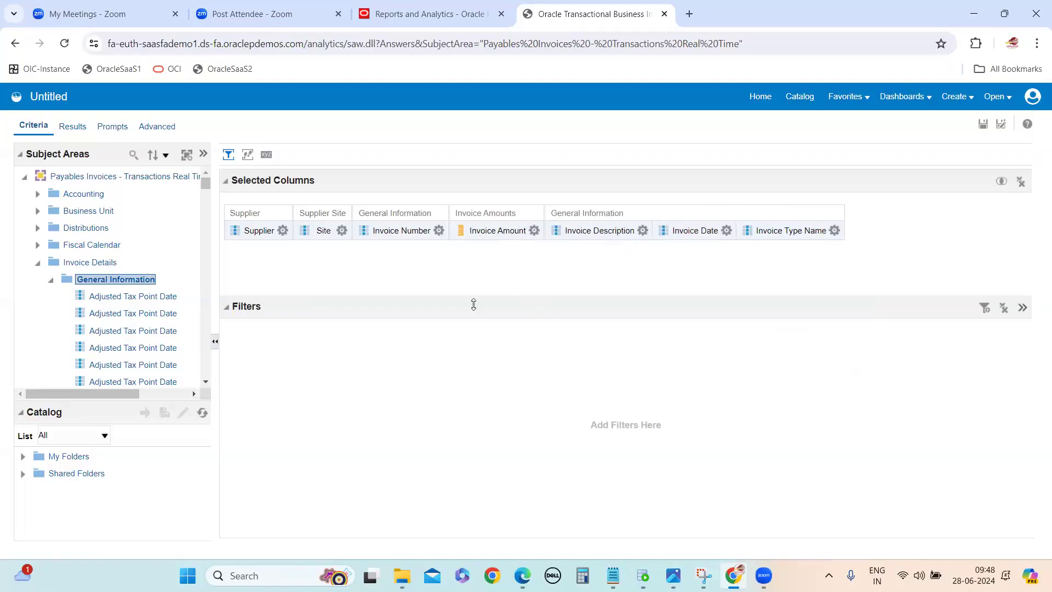
Step: Try placing Invoice Type Name ahead of Invoice Date, and restore Invoice Date to its place after Invoice Description
{"action": "left_click_drag", "start_coordinate": [789, 230], "coordinate": [592, 229]}
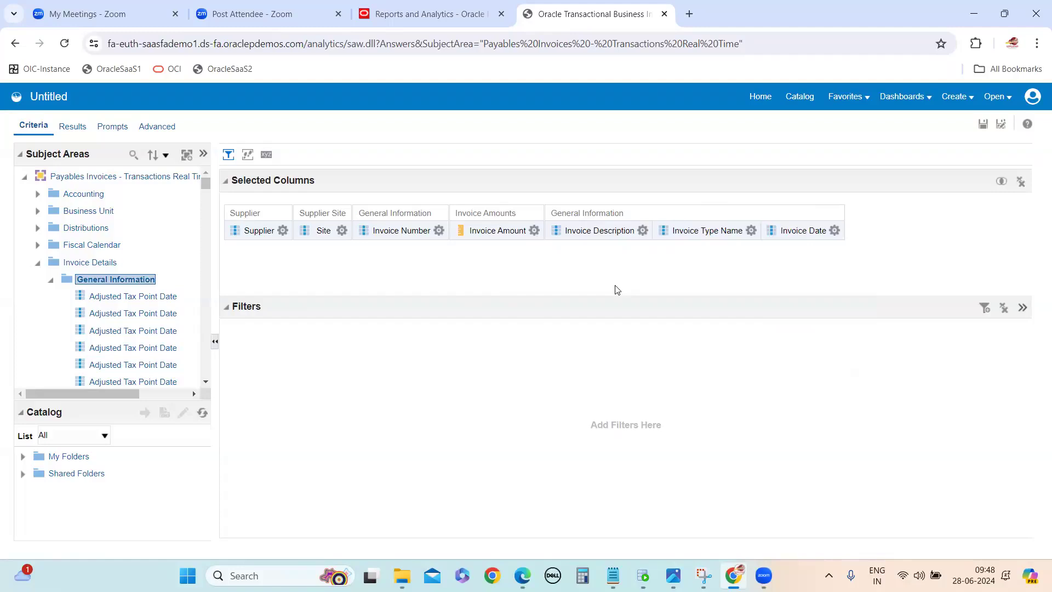
{"action": "left_click_drag", "start_coordinate": [794, 231], "coordinate": [652, 232]}
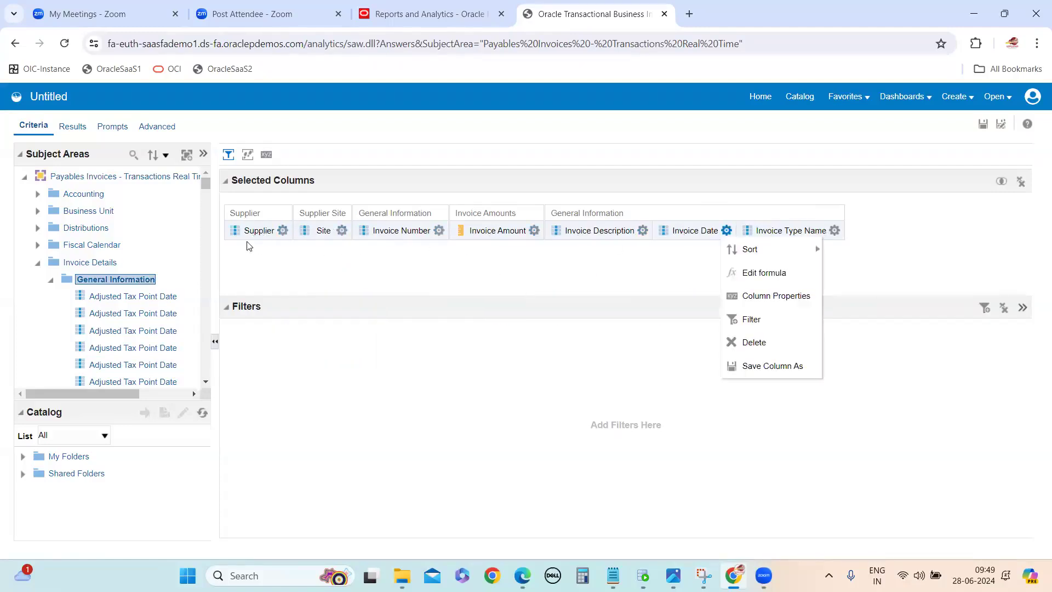
{"action": "mouse_move", "coordinate": [275, 233]}
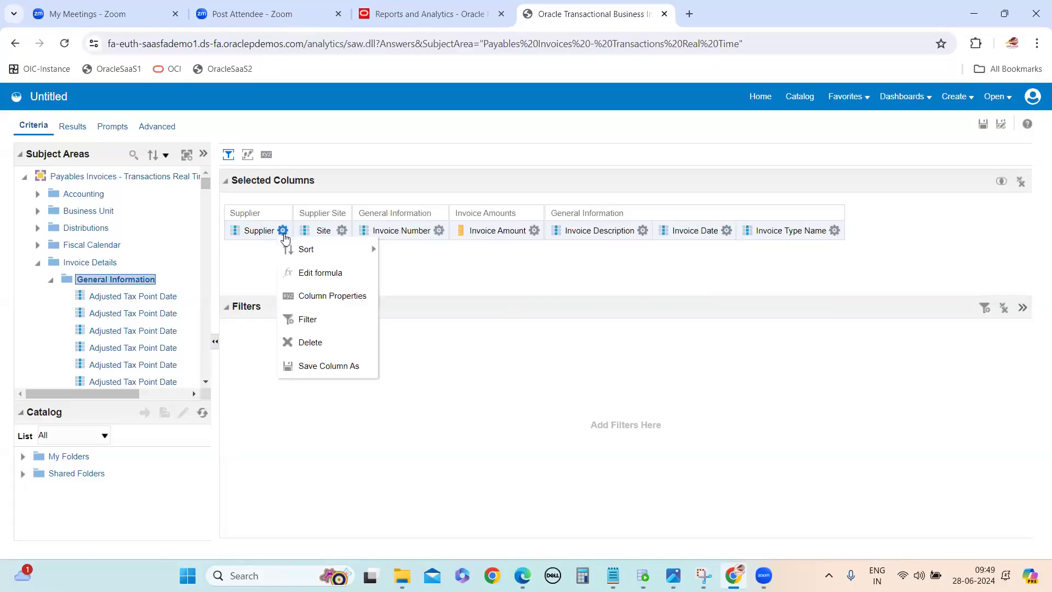
{"action": "left_click", "coordinate": [317, 296]}
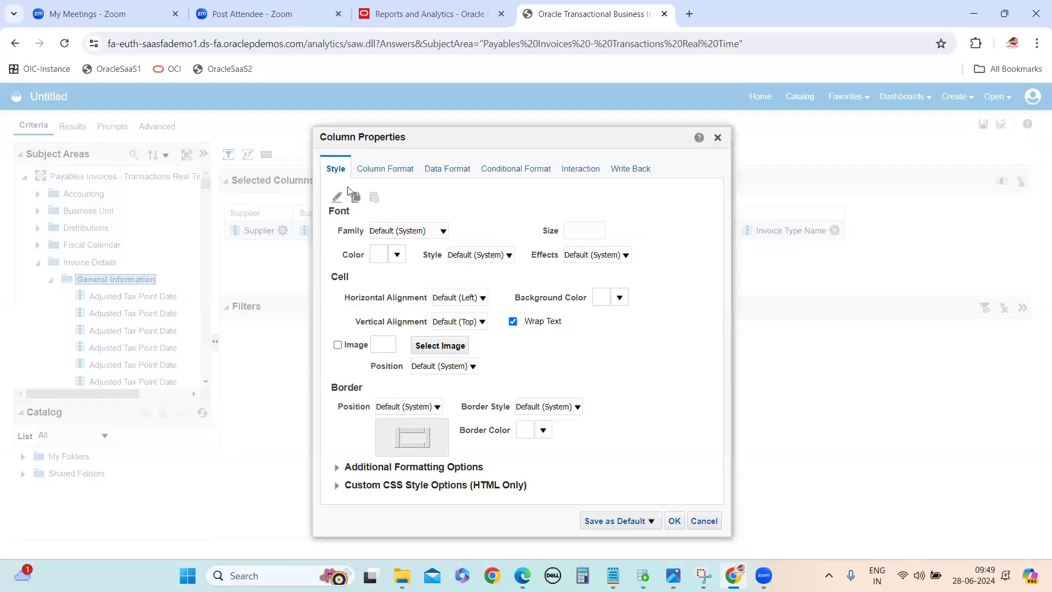
{"action": "left_click", "coordinate": [704, 522]}
Step: Enable custom headings in the Supplier column's properties and set its column heading to Supplier Name
{"action": "left_click", "coordinate": [283, 231]}
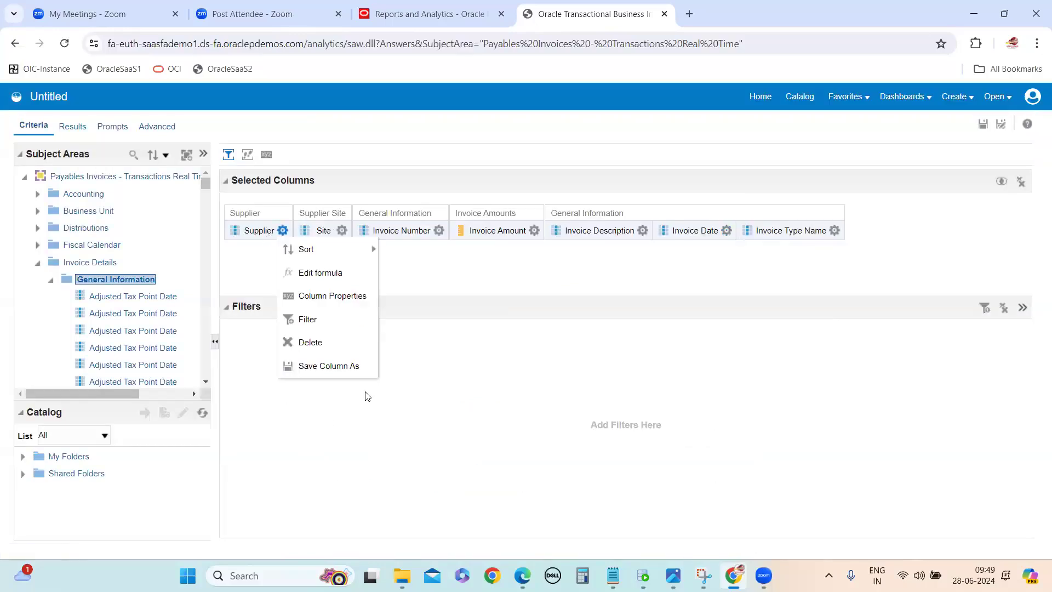
{"action": "left_click", "coordinate": [332, 298]}
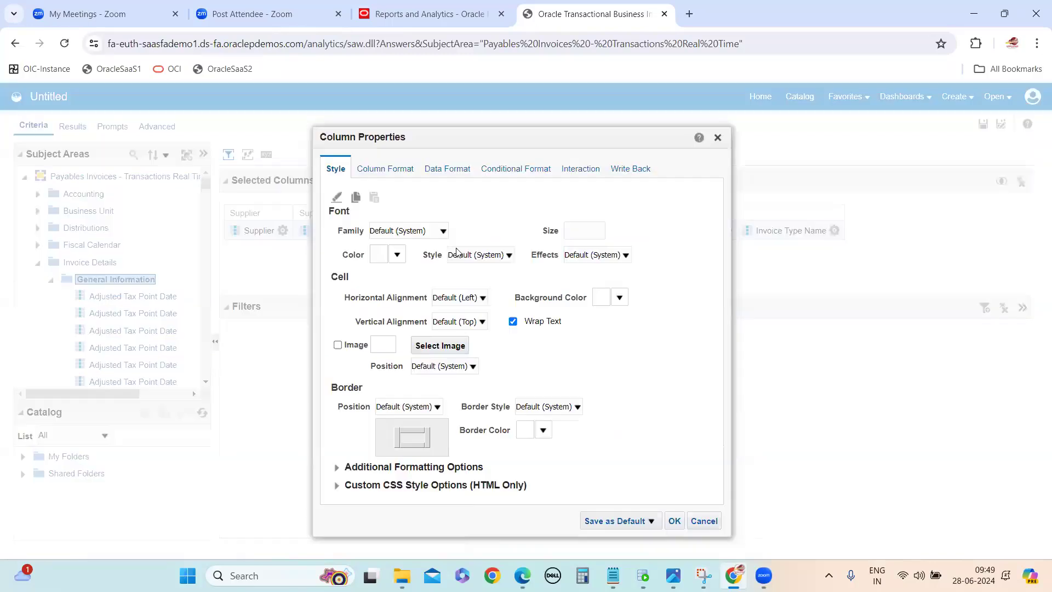
{"action": "left_click", "coordinate": [382, 175]}
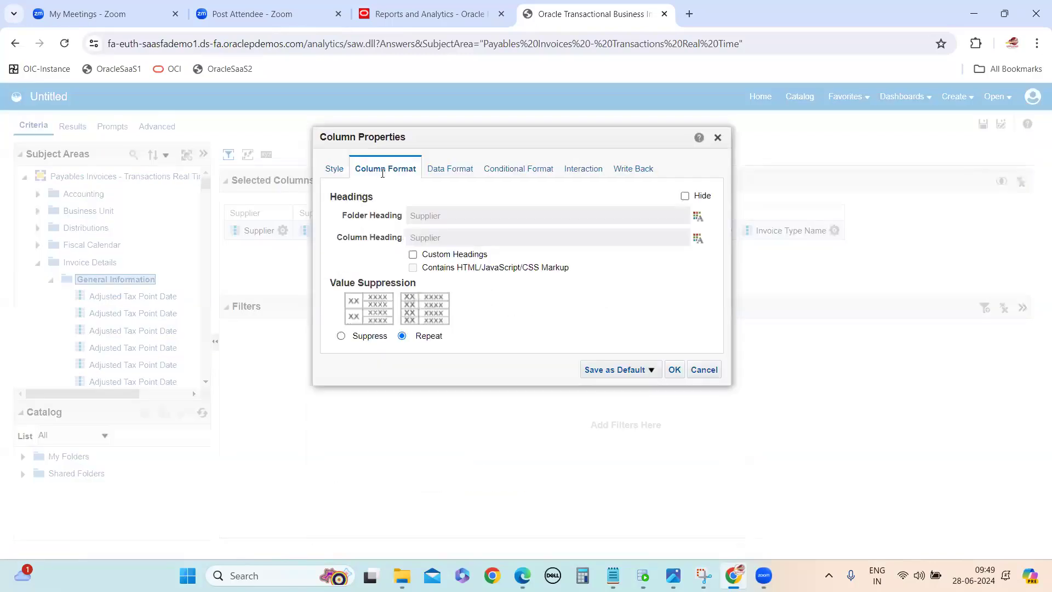
{"action": "left_click", "coordinate": [412, 254]}
{"action": "left_click", "coordinate": [441, 238]}
{"action": "type", "text": "Name"}
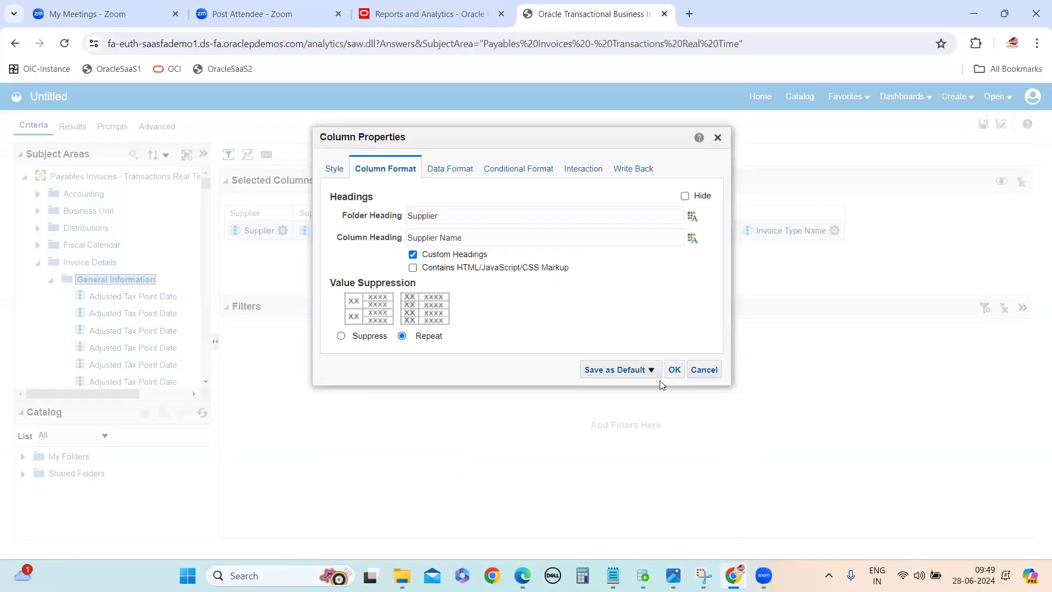
{"action": "left_click", "coordinate": [674, 369]}
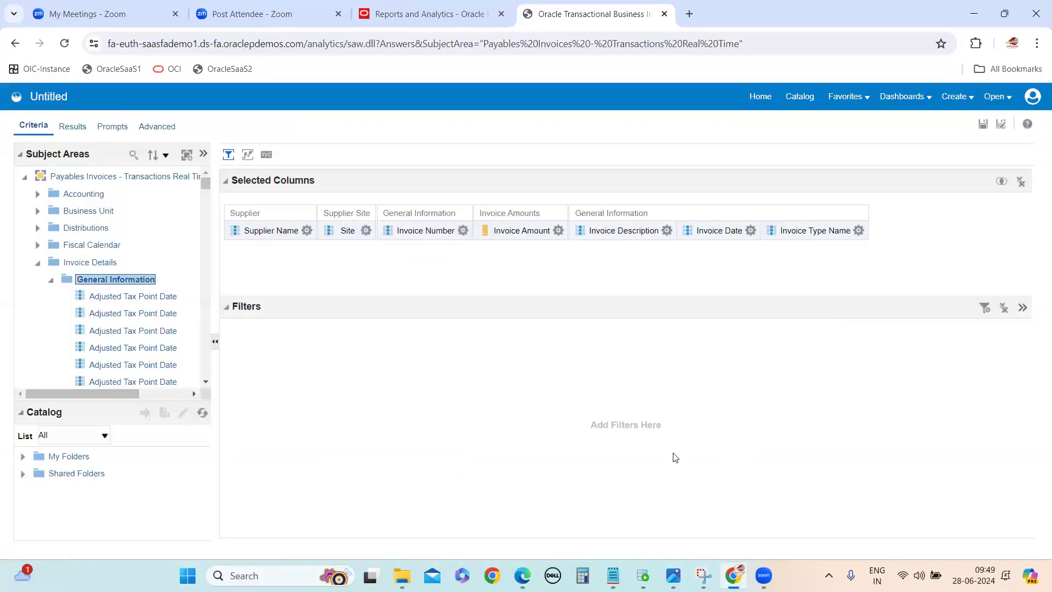
Step: Enable custom headings in the Site column's properties and set its column heading to Supplier Site Name
{"action": "left_click", "coordinate": [366, 230]}
{"action": "left_click", "coordinate": [423, 296]}
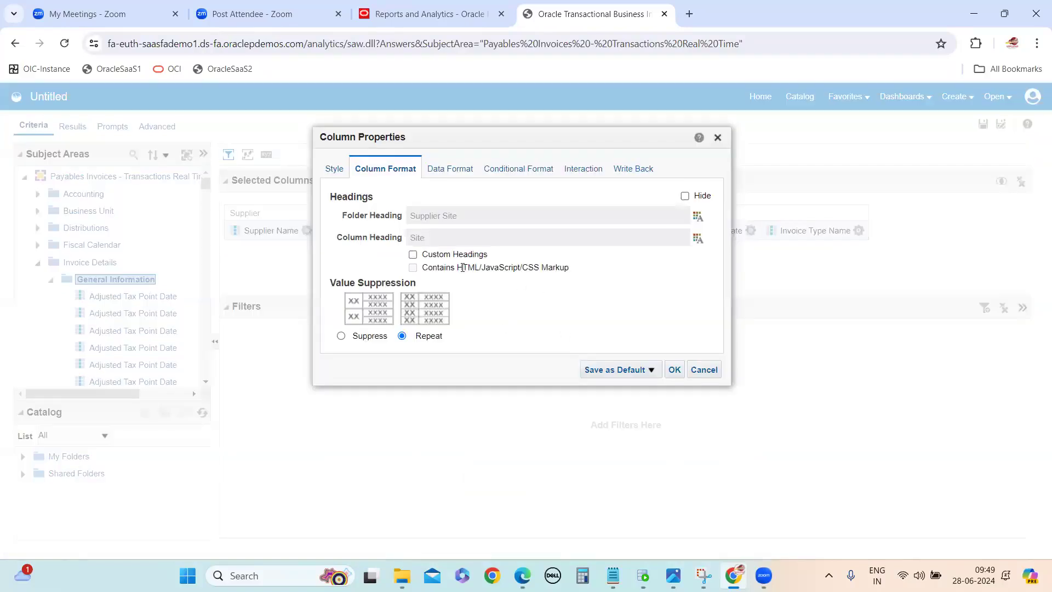
{"action": "left_click", "coordinate": [412, 256]}
{"action": "left_click", "coordinate": [443, 236]}
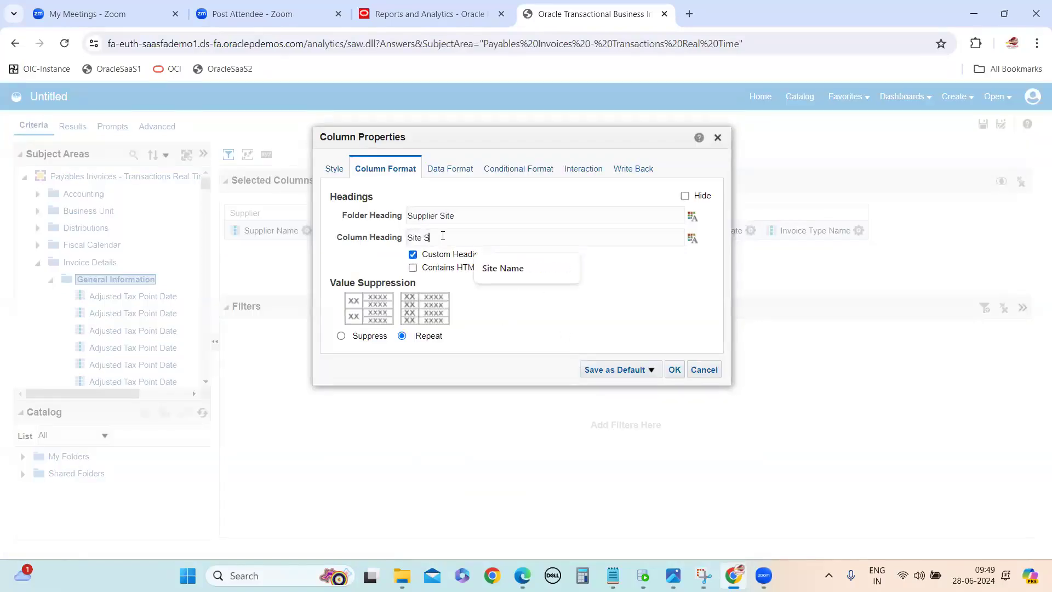
{"action": "key", "text": "BackSpace"}
{"action": "type", "text": "Name"}
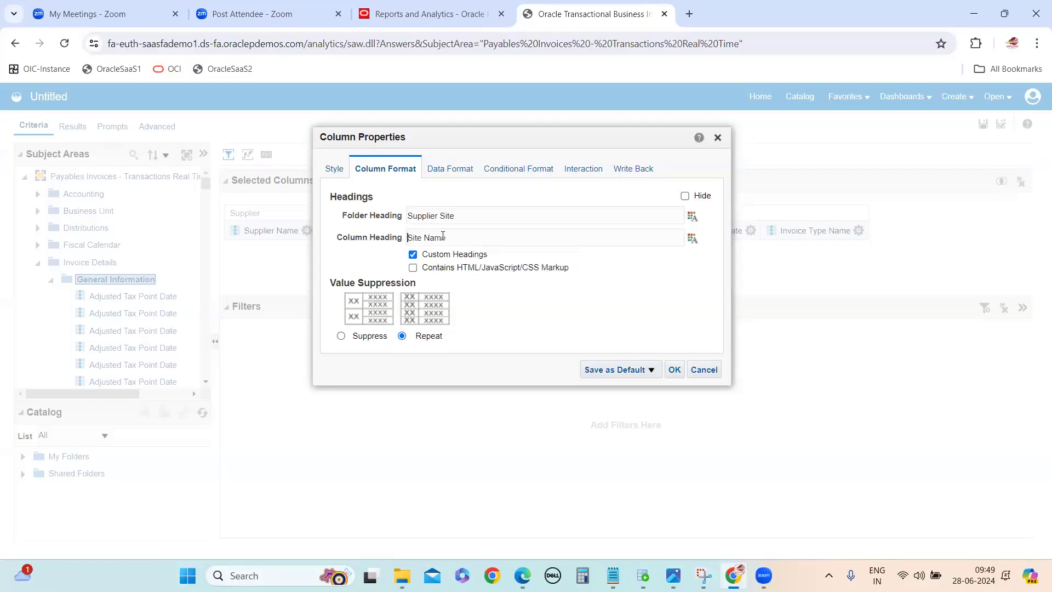
{"action": "key", "text": "Home"}
{"action": "type", "text": "Supplier"}
{"action": "left_click", "coordinate": [674, 370]}
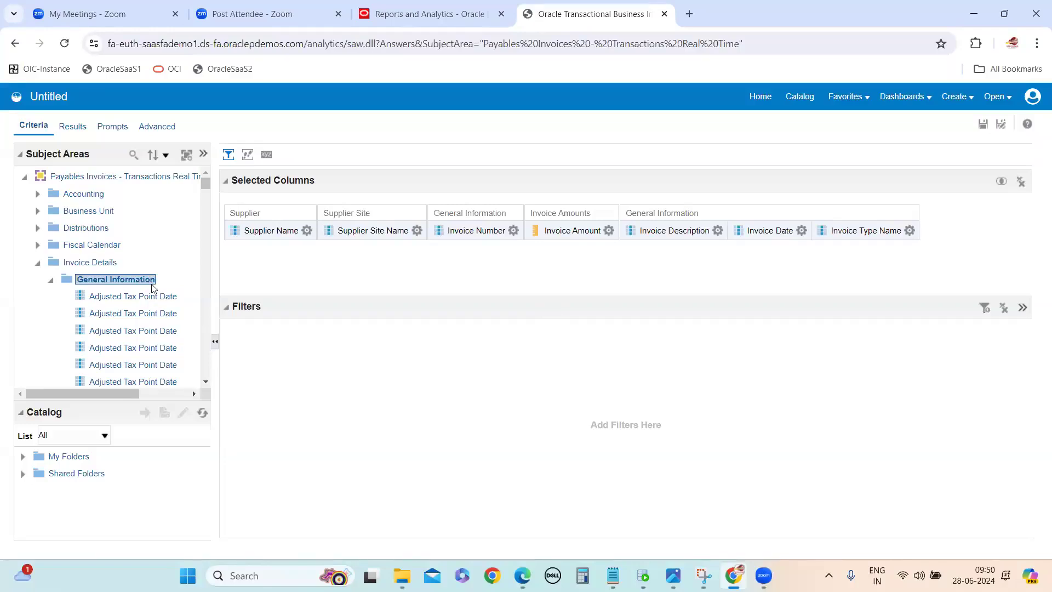
Step: View the options on the Invoice Description and Supplier Name columns, and collapse the Invoice Details folder in the subject area
{"action": "left_click", "coordinate": [438, 424]}
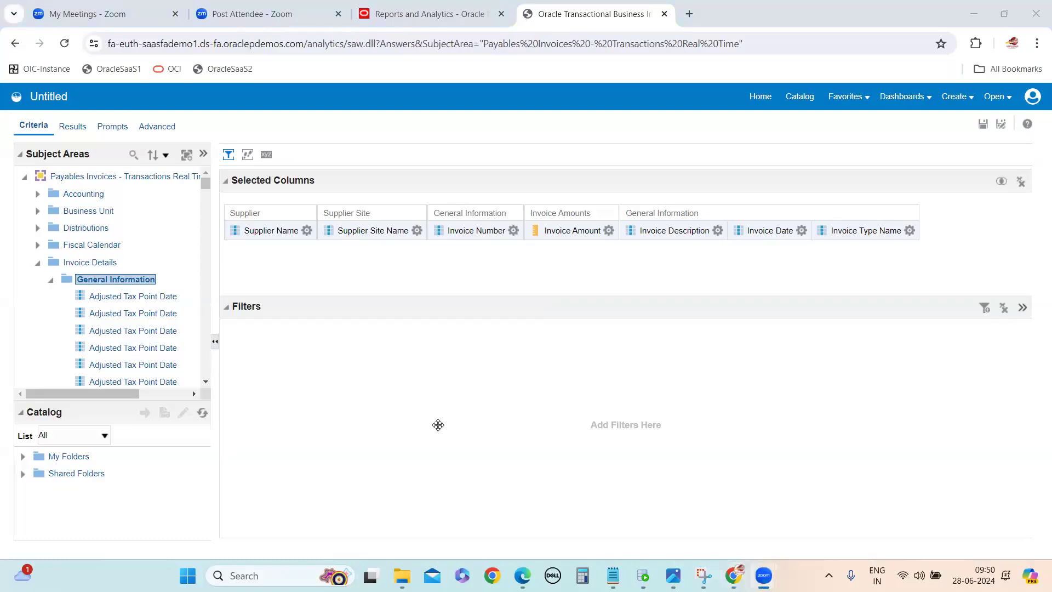
{"action": "left_click", "coordinate": [353, 401]}
{"action": "left_click", "coordinate": [718, 230]}
{"action": "left_click", "coordinate": [307, 231]}
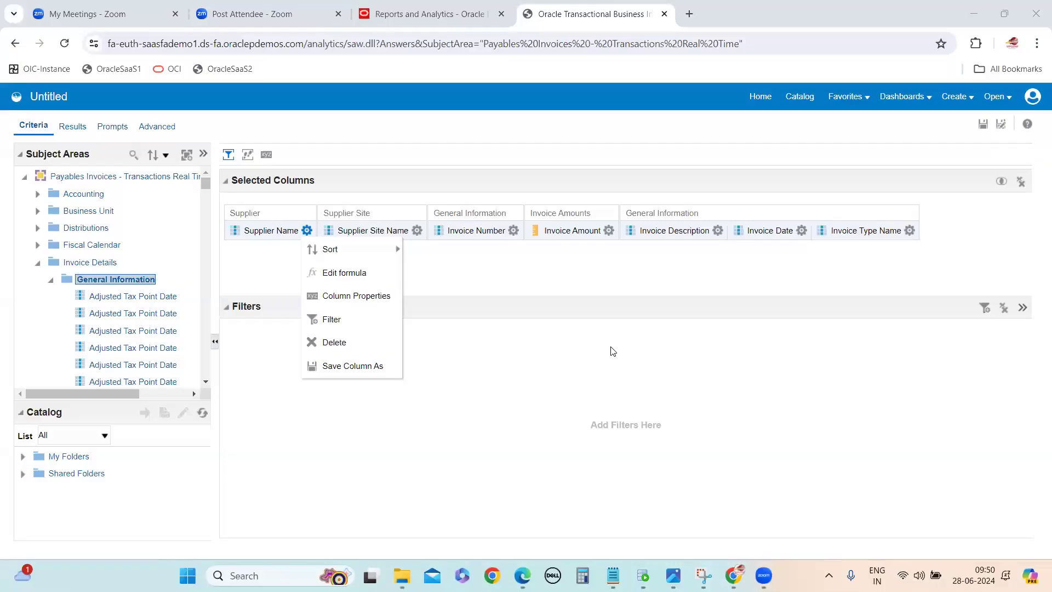
{"action": "left_click", "coordinate": [37, 267]}
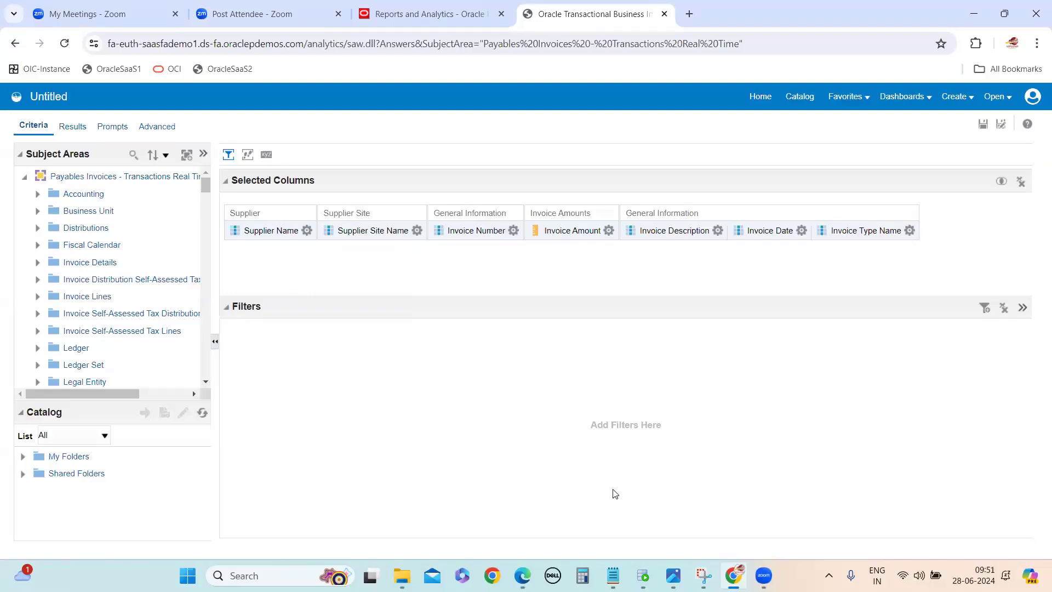
Step: Review the required columns in the OTBI Report notes in Notepad, and view the Supplier Name column's options back in the analysis
{"action": "mouse_move", "coordinate": [614, 575]}
{"action": "left_click", "coordinate": [646, 540]}
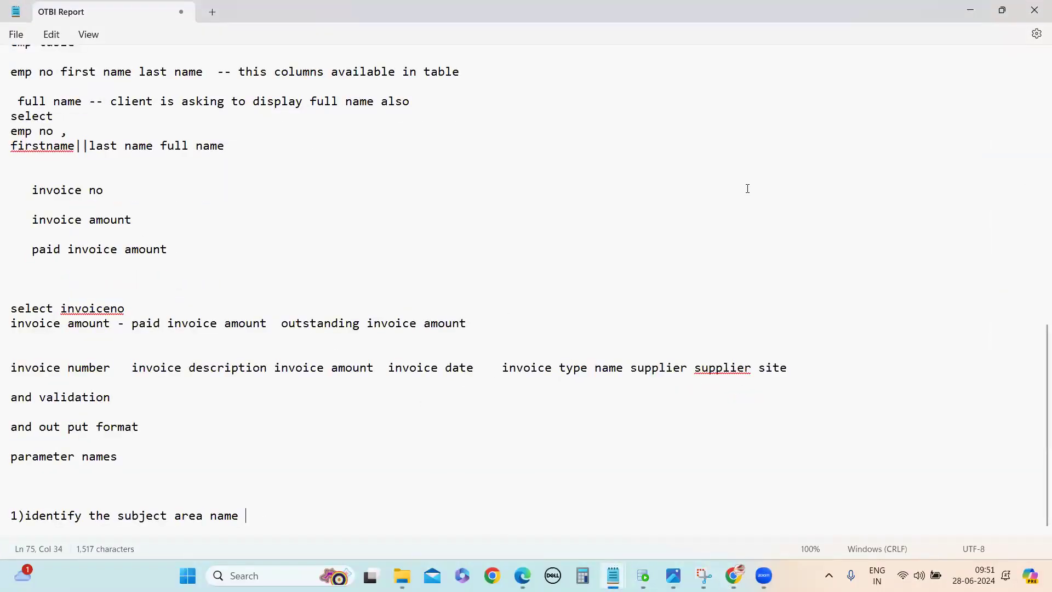
{"action": "left_click", "coordinate": [972, 11]}
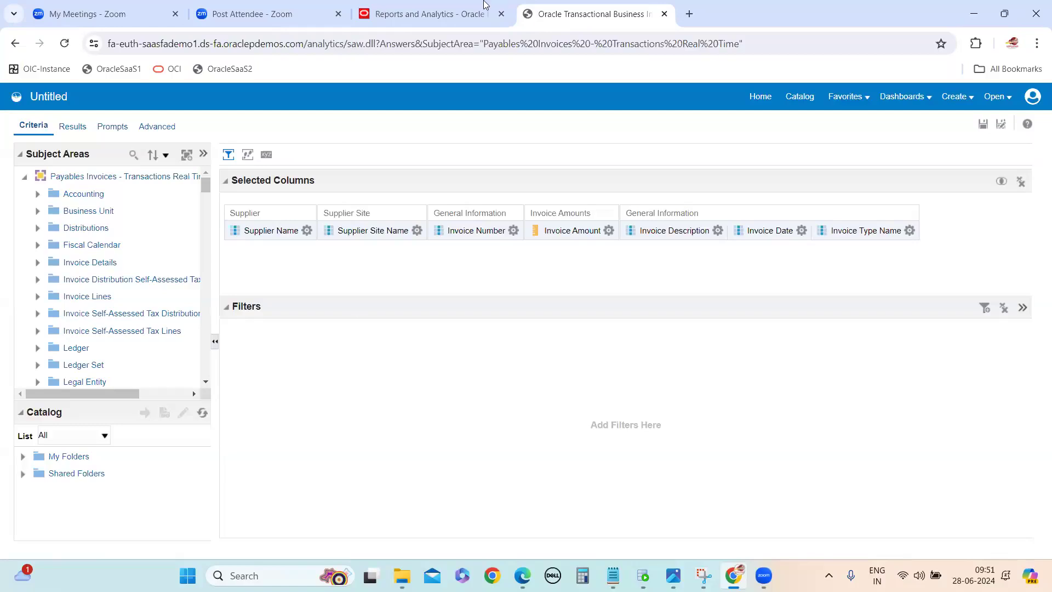
{"action": "left_click", "coordinate": [307, 230]}
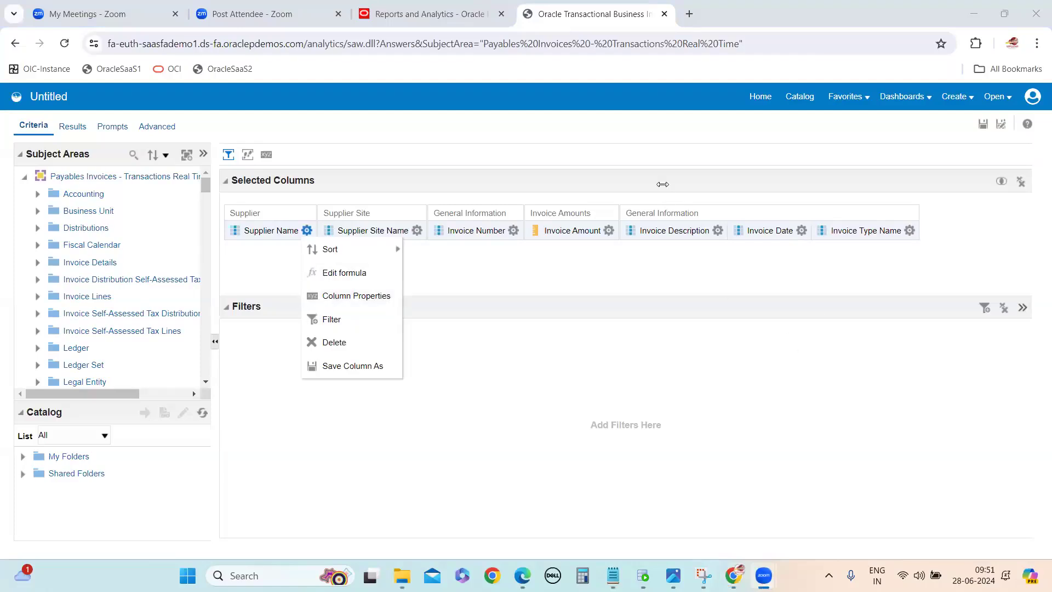
{"action": "left_click", "coordinate": [846, 384]}
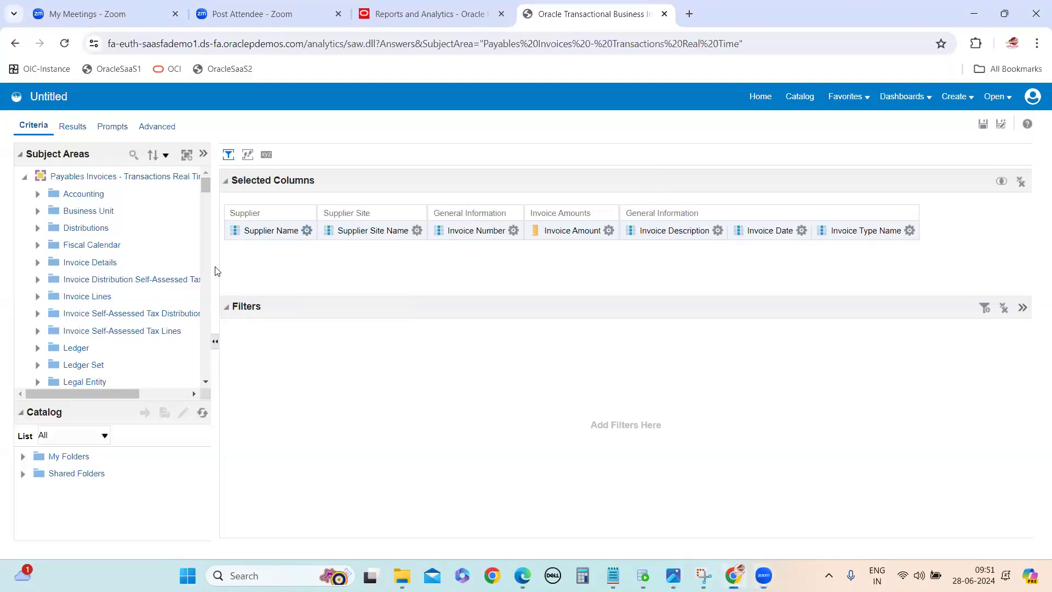
Step: Widen the Subject Areas pane to fit the full subject area name, and view the Supplier Name and Invoice Amount column options
{"action": "left_click", "coordinate": [100, 180]}
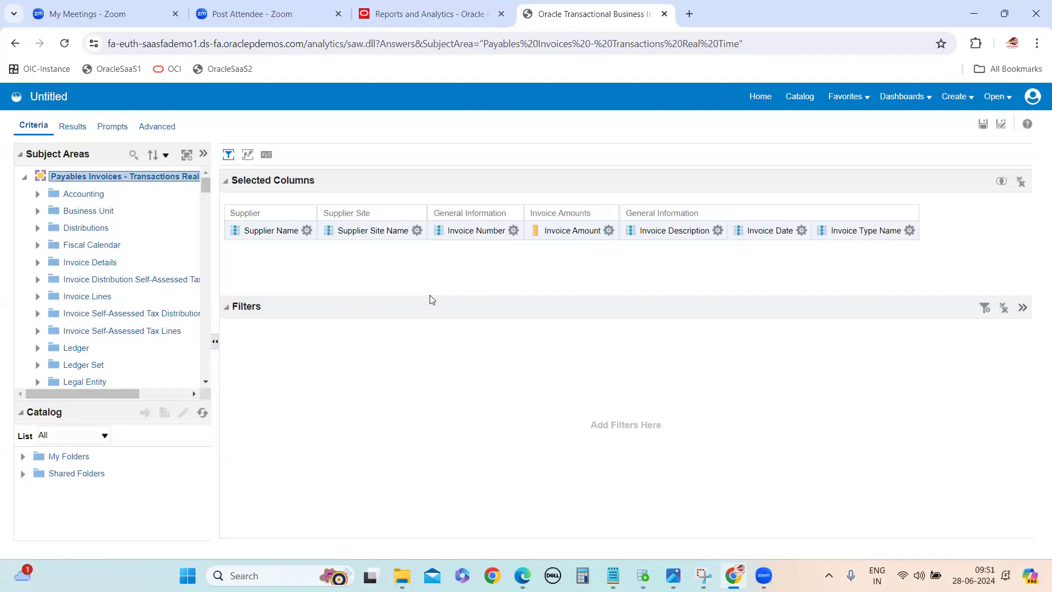
{"action": "left_click_drag", "start_coordinate": [216, 279], "coordinate": [262, 290]}
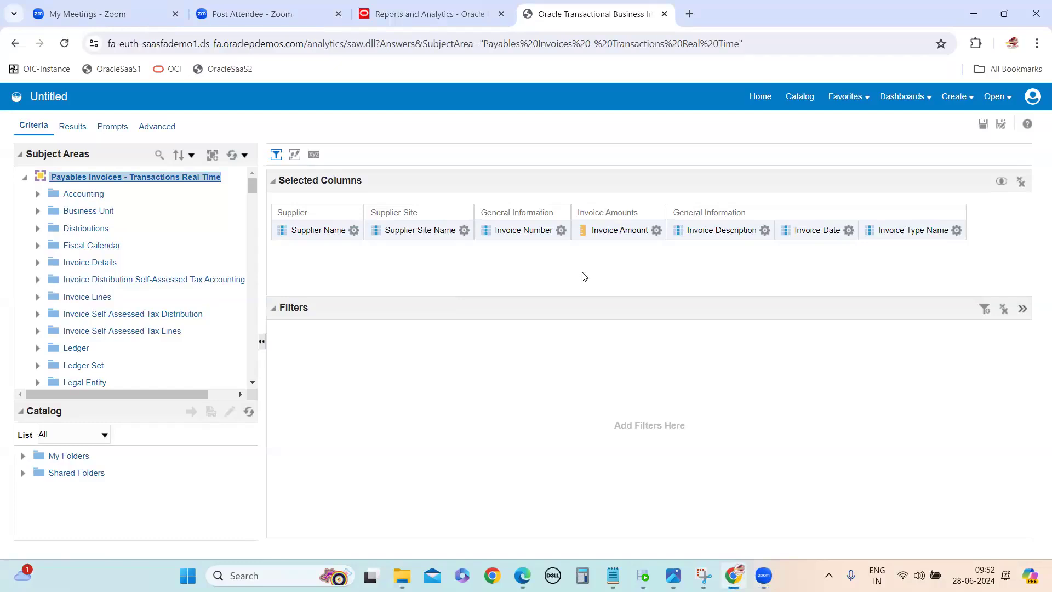
{"action": "left_click", "coordinate": [354, 230]}
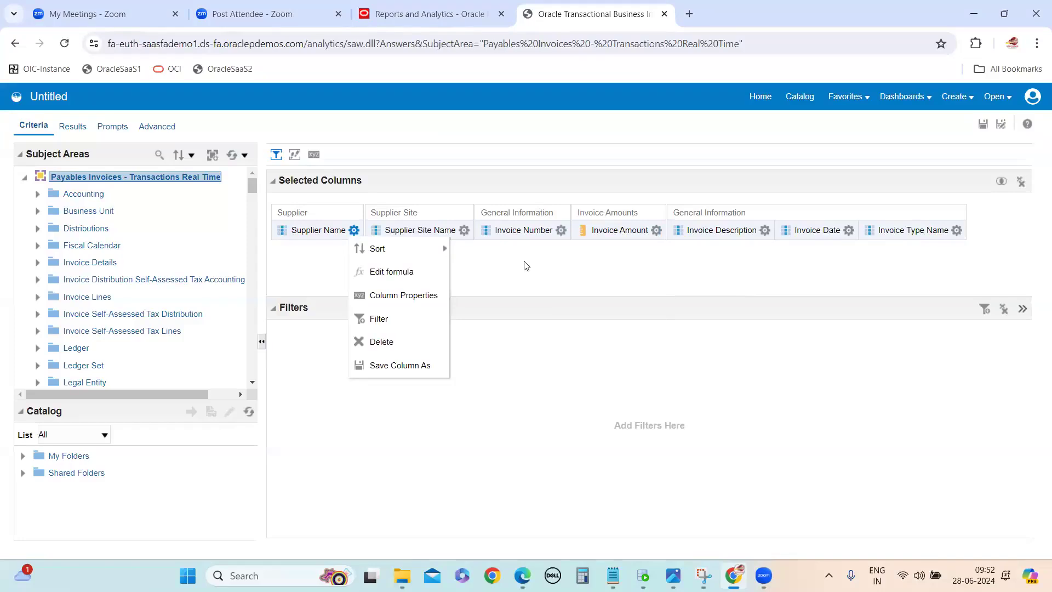
{"action": "left_click", "coordinate": [561, 337]}
{"action": "left_click", "coordinate": [656, 230]}
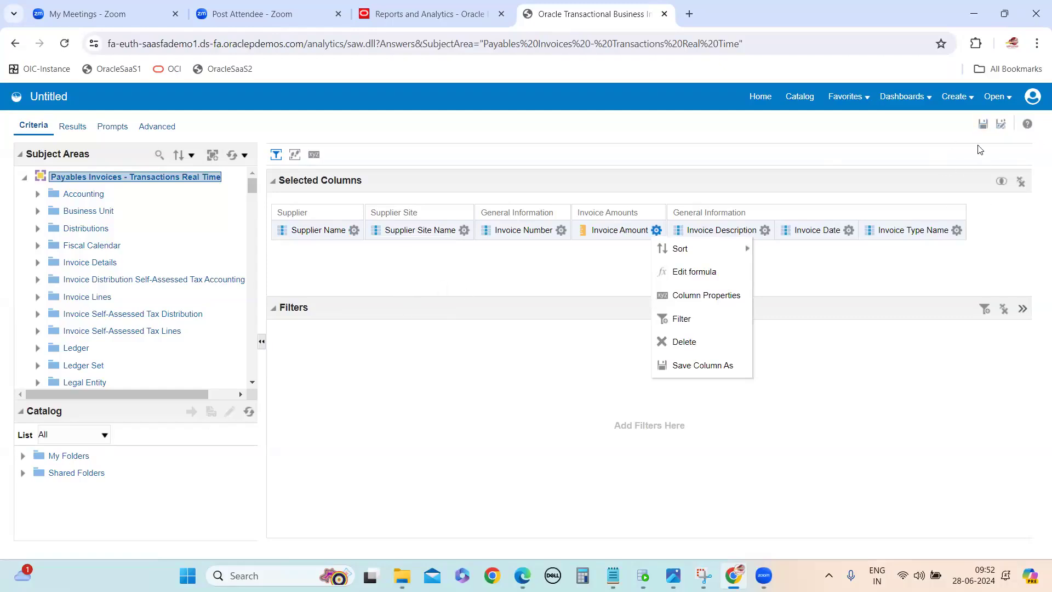
Step: Start saving the analysis, choose Shared Folders as the save location, and reposition the Save As dialog
{"action": "left_click", "coordinate": [983, 124]}
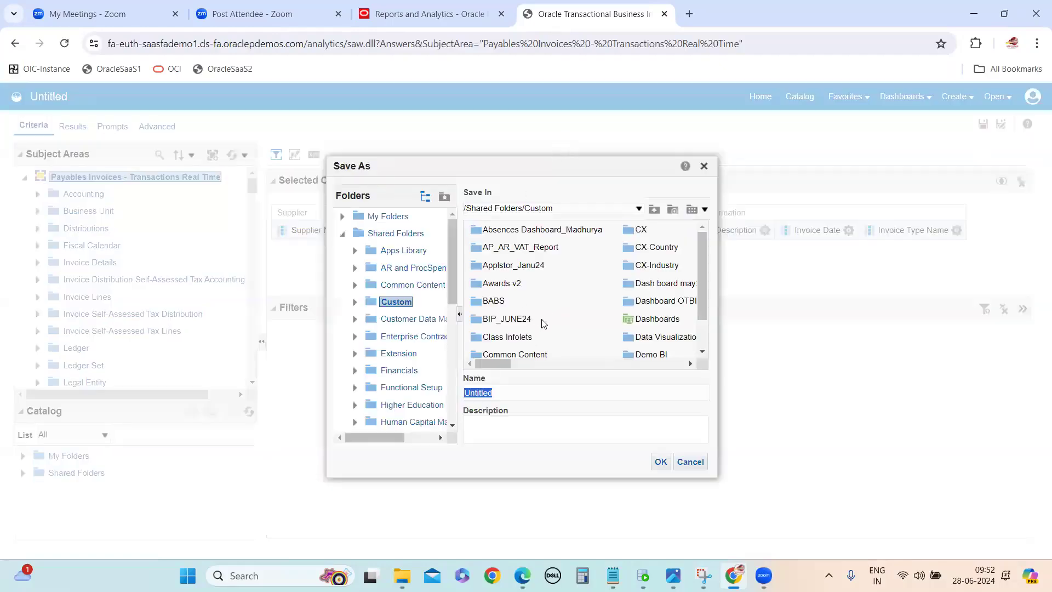
{"action": "left_click", "coordinate": [342, 234]}
{"action": "left_click", "coordinate": [386, 217]}
{"action": "left_click", "coordinate": [383, 234]}
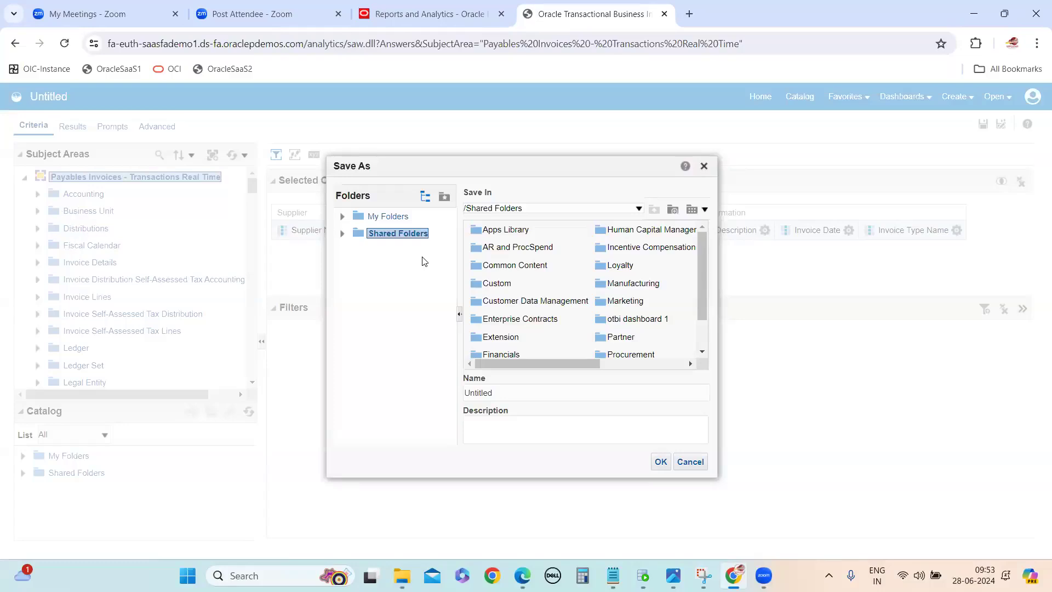
{"action": "left_click_drag", "start_coordinate": [428, 166], "coordinate": [610, 221]}
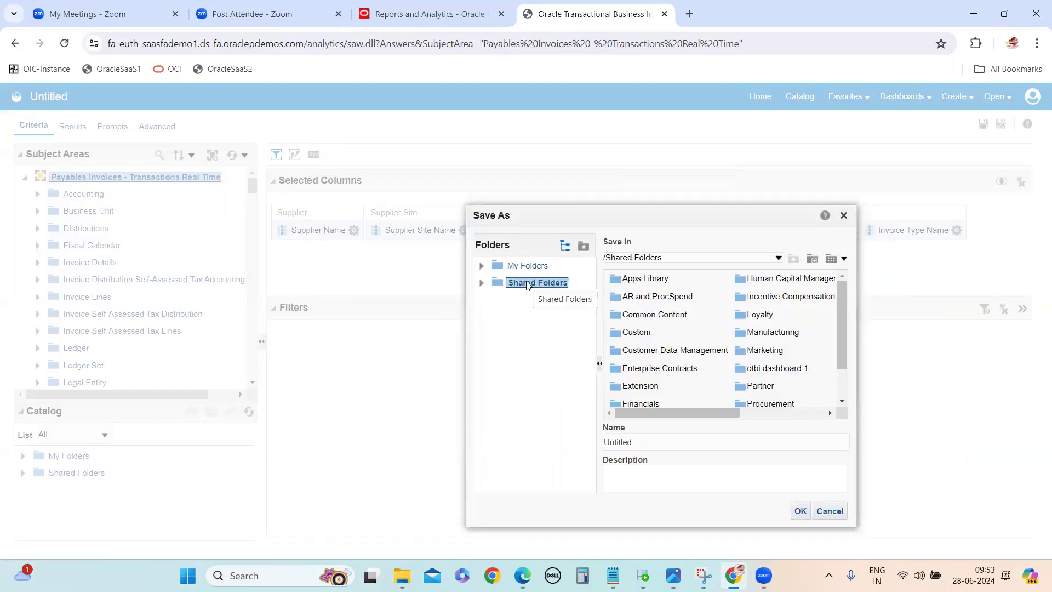
Step: Switch to the OTBI Report notes in Notepad to review the listed steps, and return to the Save As dialog
{"action": "mouse_move", "coordinate": [612, 576]}
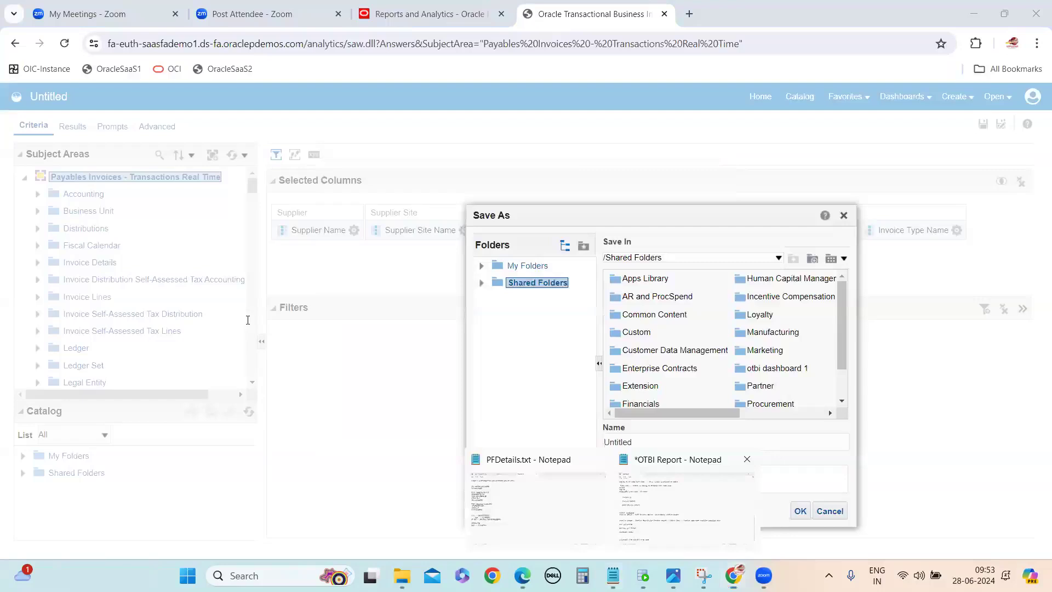
{"action": "left_click", "coordinate": [685, 505]}
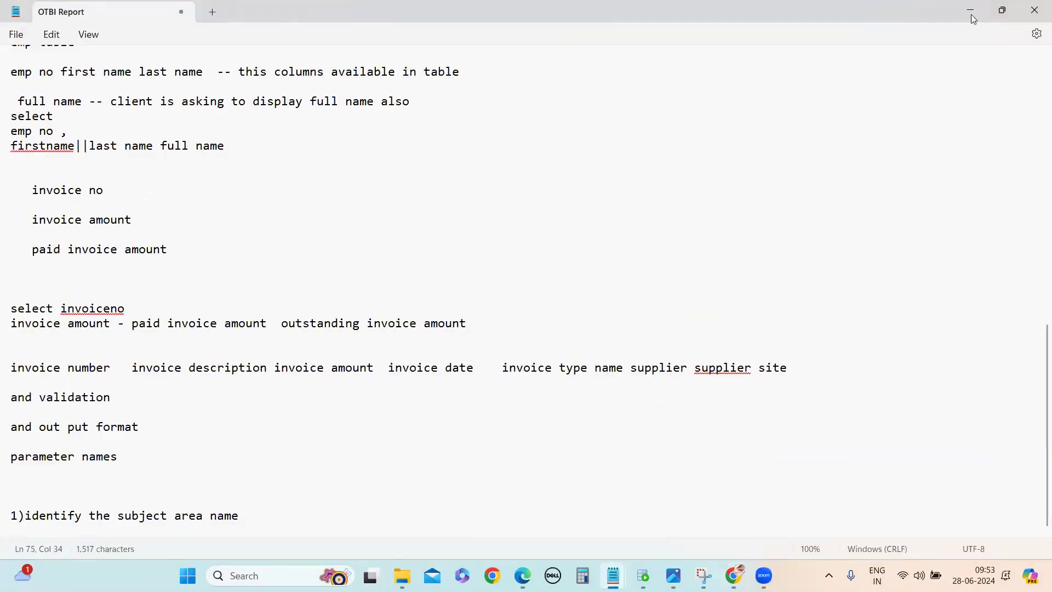
{"action": "key", "text": "alt+Tab"}
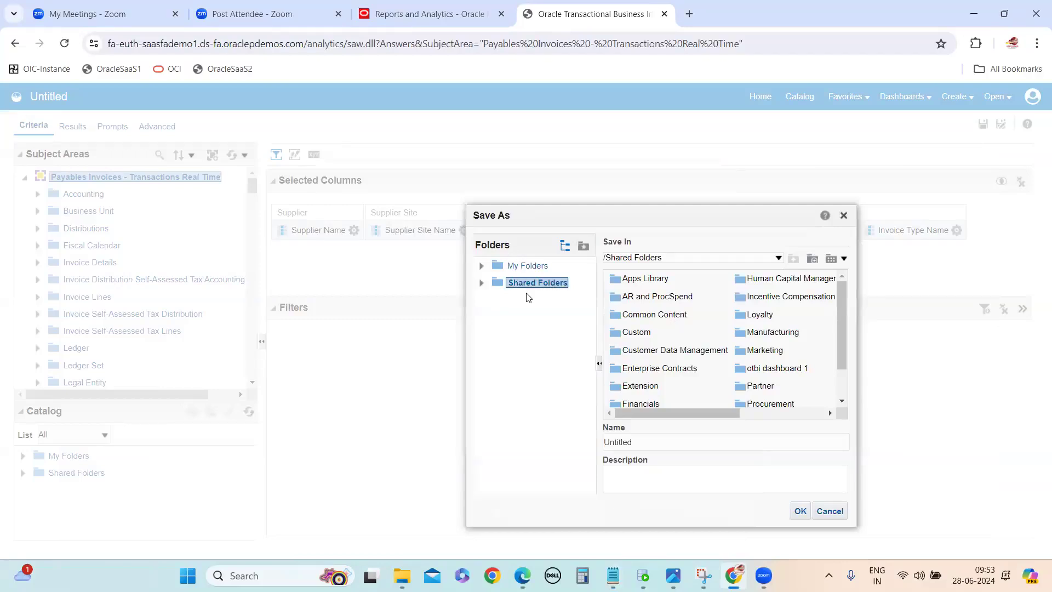
Step: Switch to the OTBI Report notes in Notepad and add the line "2) add the columms in the report" below step 1
{"action": "mouse_move", "coordinate": [613, 576]}
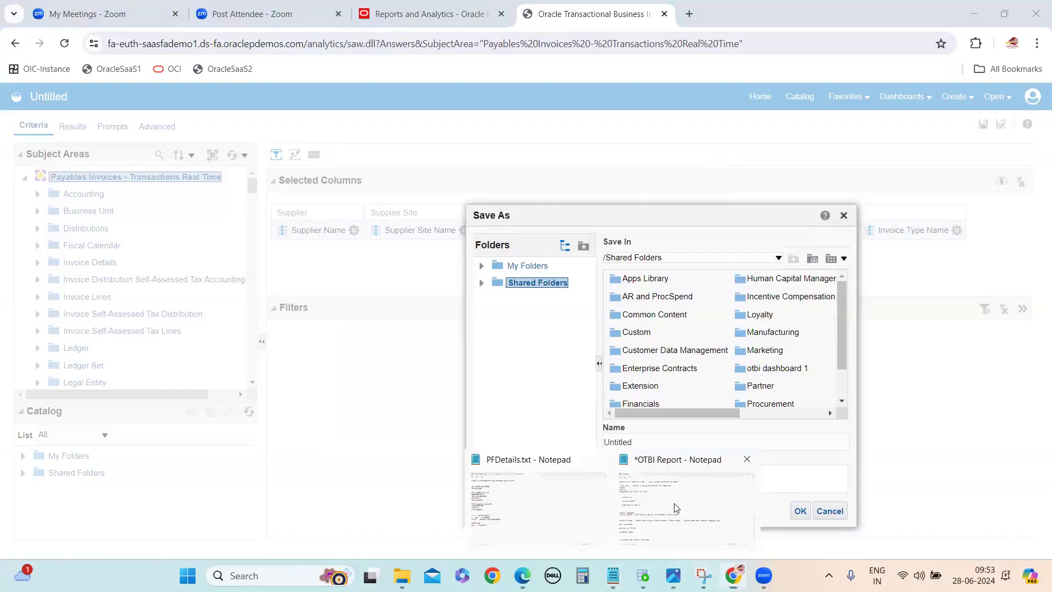
{"action": "left_click", "coordinate": [676, 508]}
{"action": "key", "text": "Return"}
{"action": "key", "text": "Return"}
{"action": "key", "text": "Return"}
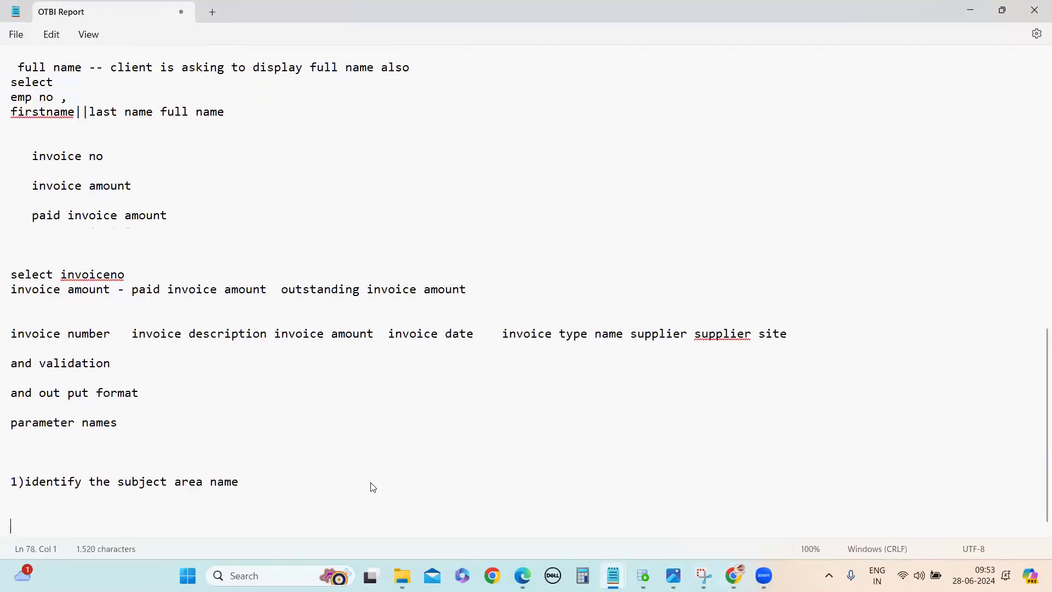
{"action": "type", "text": "2) add the col"}
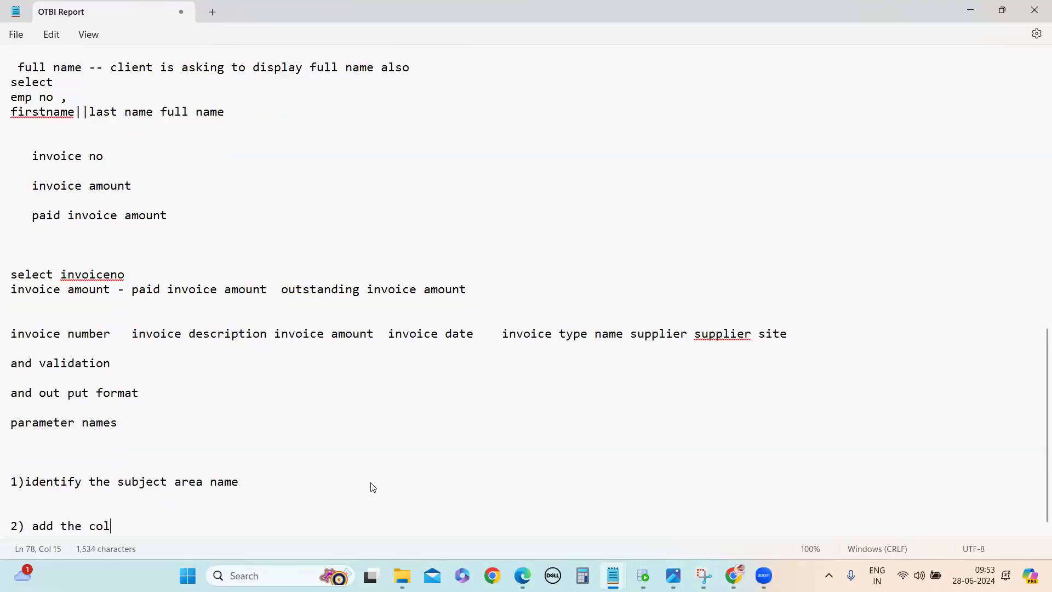
{"action": "type", "text": "umms in the rpeor"}
Step: Add the line "3) save the report" to the notes below step 2
{"action": "key", "text": "Return"}
{"action": "key", "text": "Return"}
{"action": "type", "text": "3"}
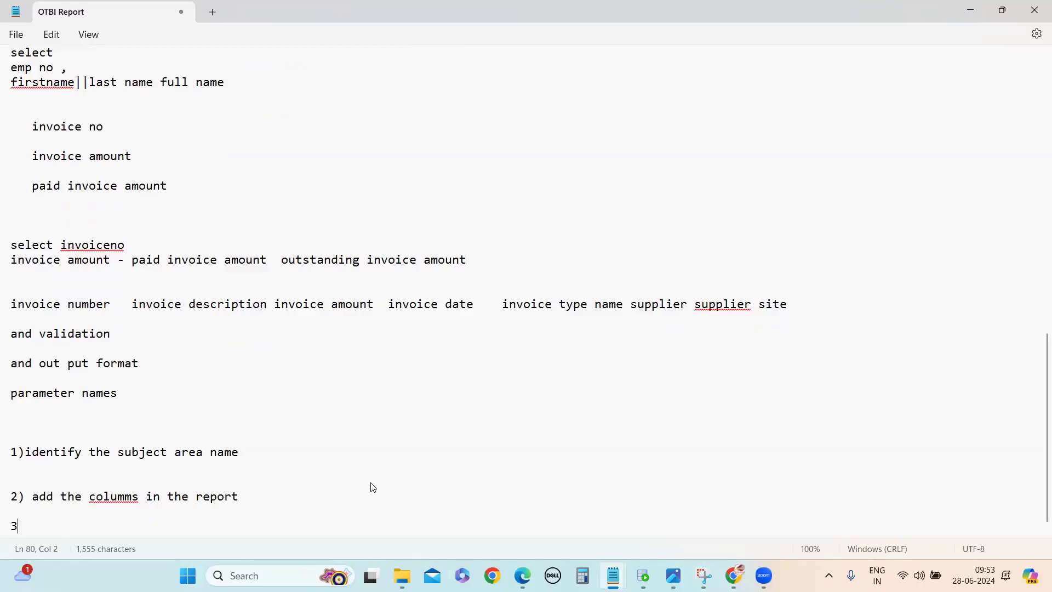
{"action": "type", "text": ") sav"}
{"action": "key", "text": "BackSpace"}
{"action": "type", "text": "va "}
{"action": "type", "text": "e the report"}
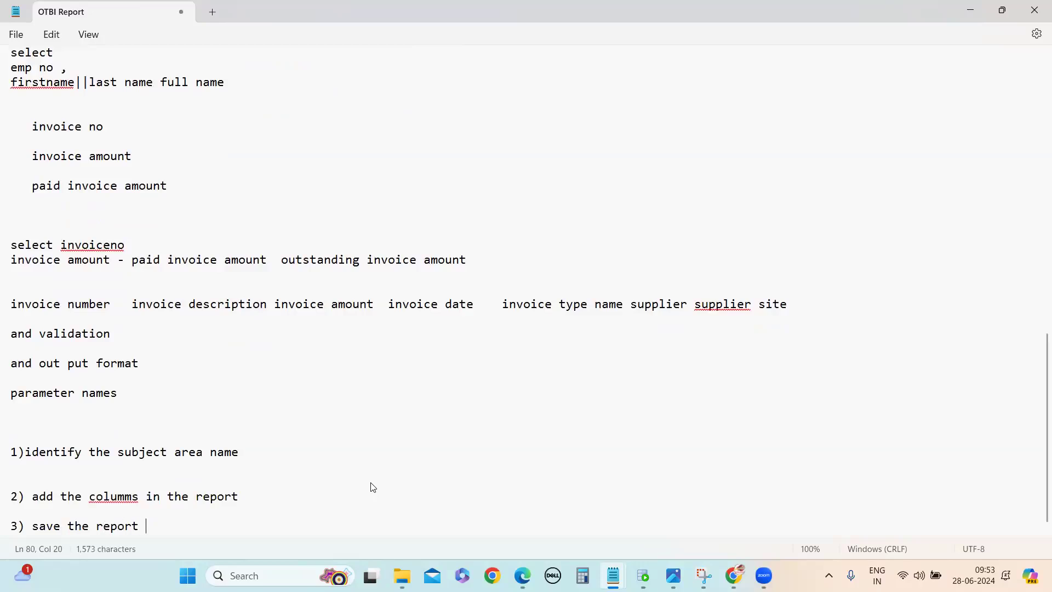
Step: Add the note "while we save we have two folders are there" below step 3
{"action": "key", "text": "Return"}
{"action": "key", "text": "Return"}
{"action": "type", "text": "while"}
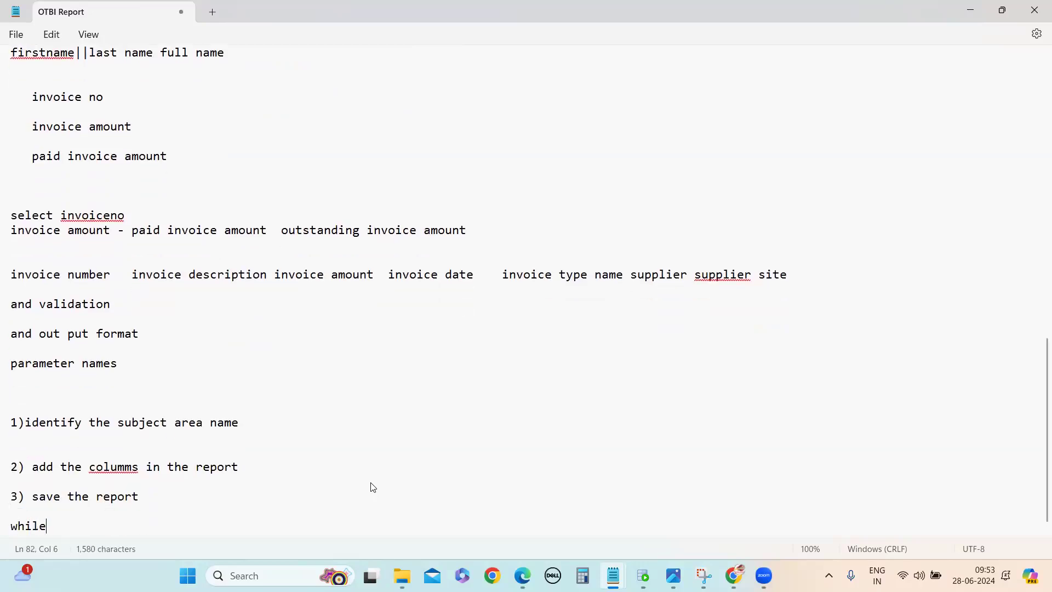
{"action": "type", "text": " we save we have t"}
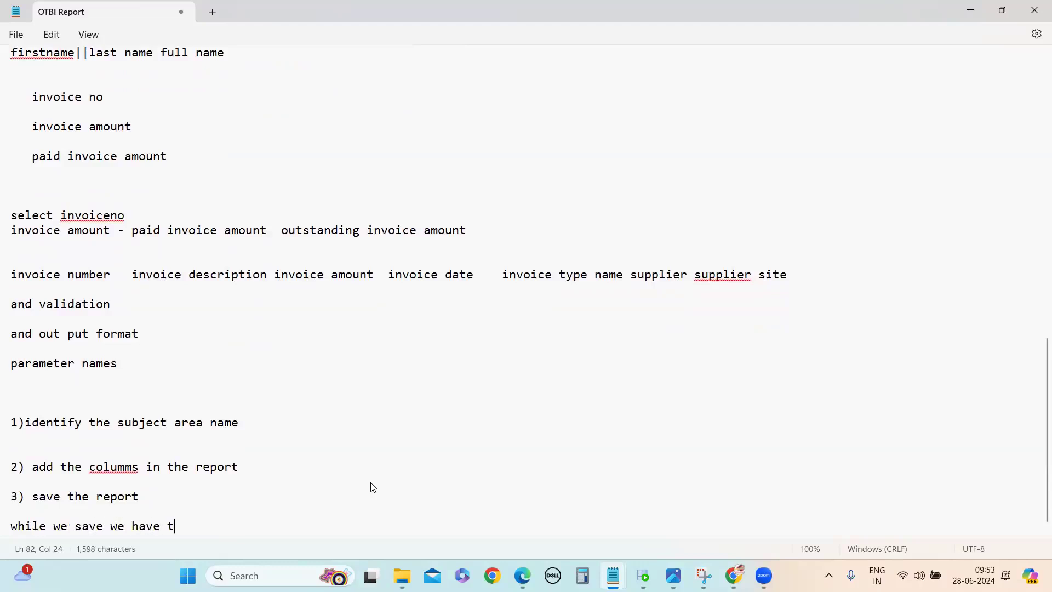
{"action": "type", "text": "wo folders are there"}
Step: List "my folder" and "shared fodler" on separate lines below the note about the two folders
{"action": "key", "text": "Return"}
{"action": "key", "text": "Return"}
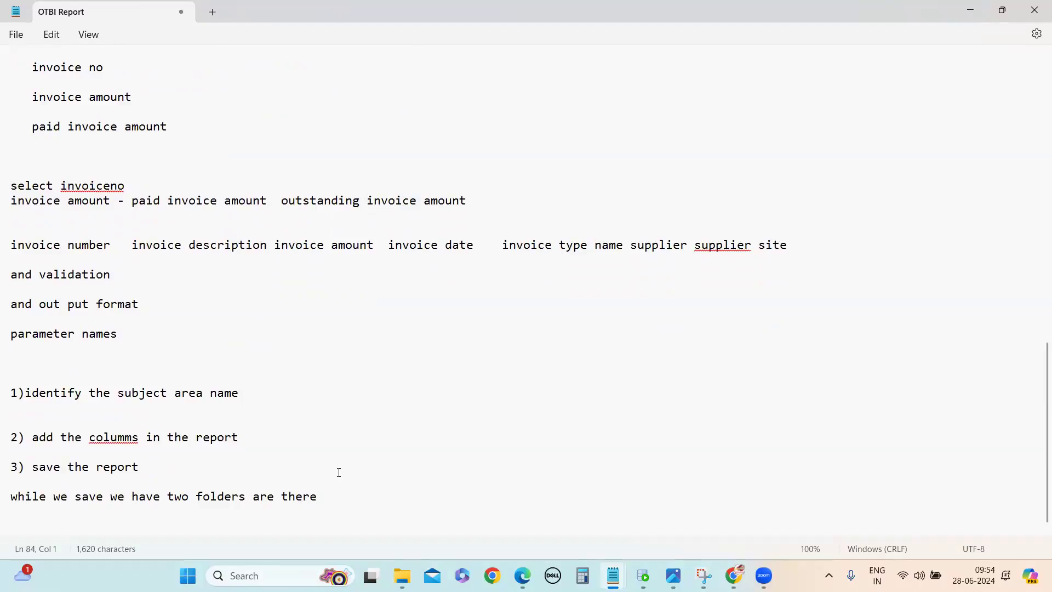
{"action": "scroll", "coordinate": [333, 508], "scroll_direction": "down", "scroll_amount": 1}
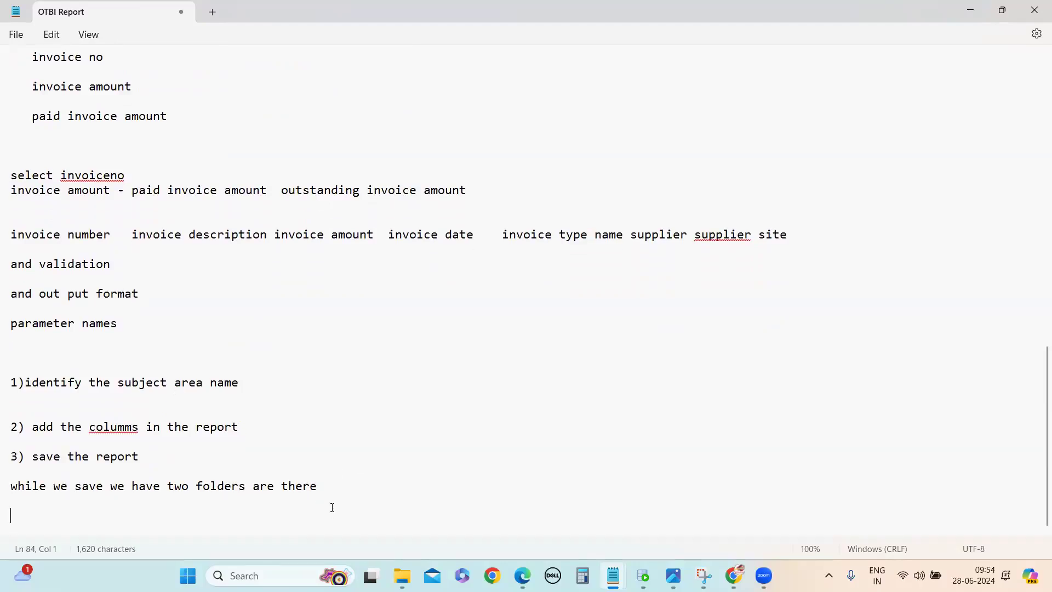
{"action": "type", "text": "my folder"}
{"action": "key", "text": "Return"}
{"action": "key", "text": "Return"}
{"action": "type", "text": "sh"}
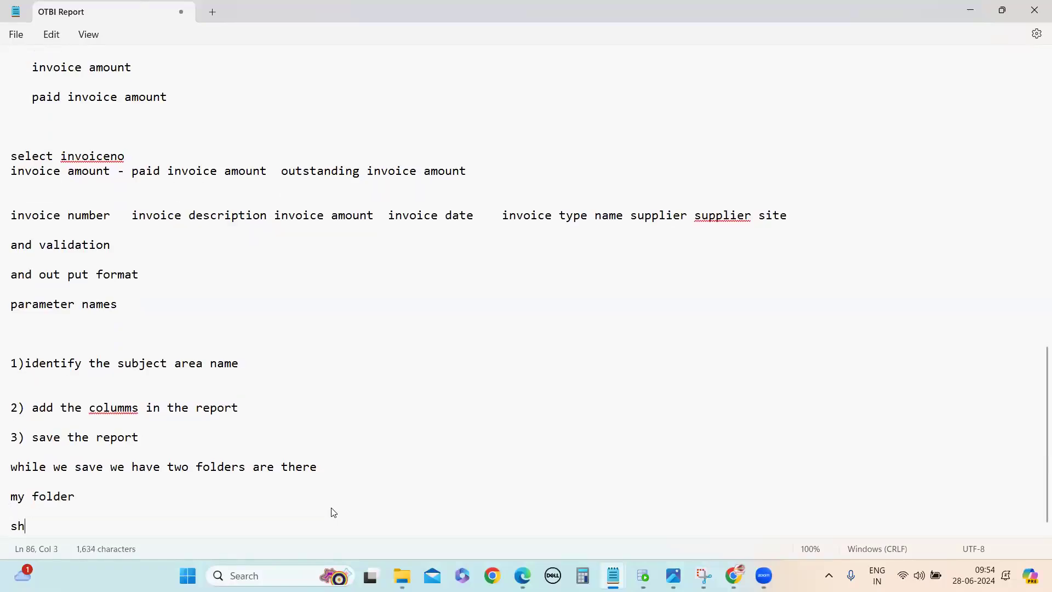
{"action": "type", "text": "ared fodler"}
{"action": "key", "text": "Return"}
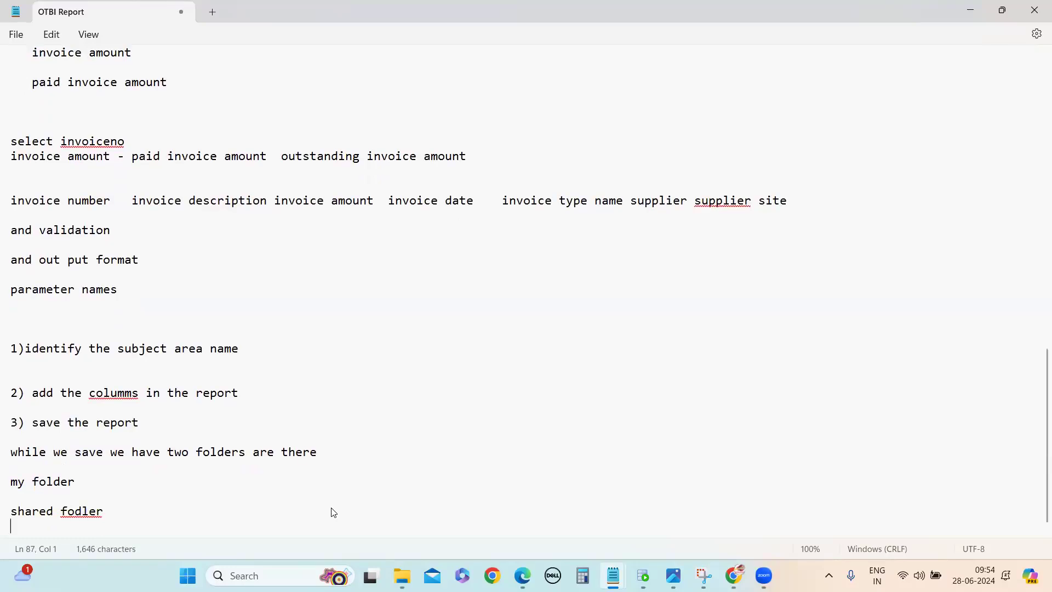
Step: Annotate the my folder line with "-- wil be applicable /access only logged in user"
{"action": "left_click", "coordinate": [122, 485]}
{"action": "type", "text": "-- wil be applicable "}
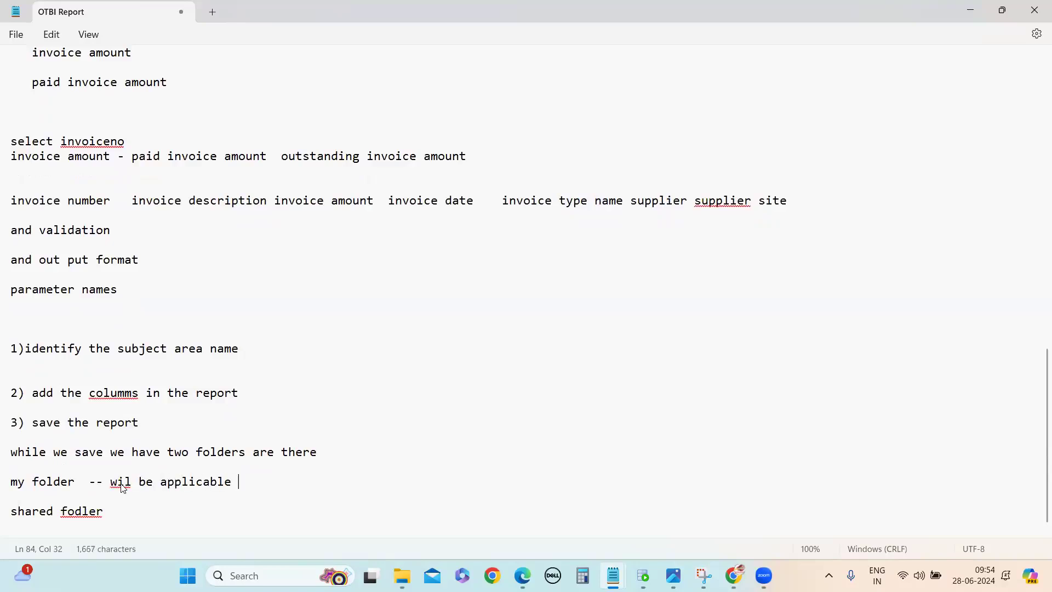
{"action": "type", "text": "/access onl"}
{"action": "type", "text": "y lo"}
{"action": "key", "text": "BackSpace"}
{"action": "type", "text": "logged in user"}
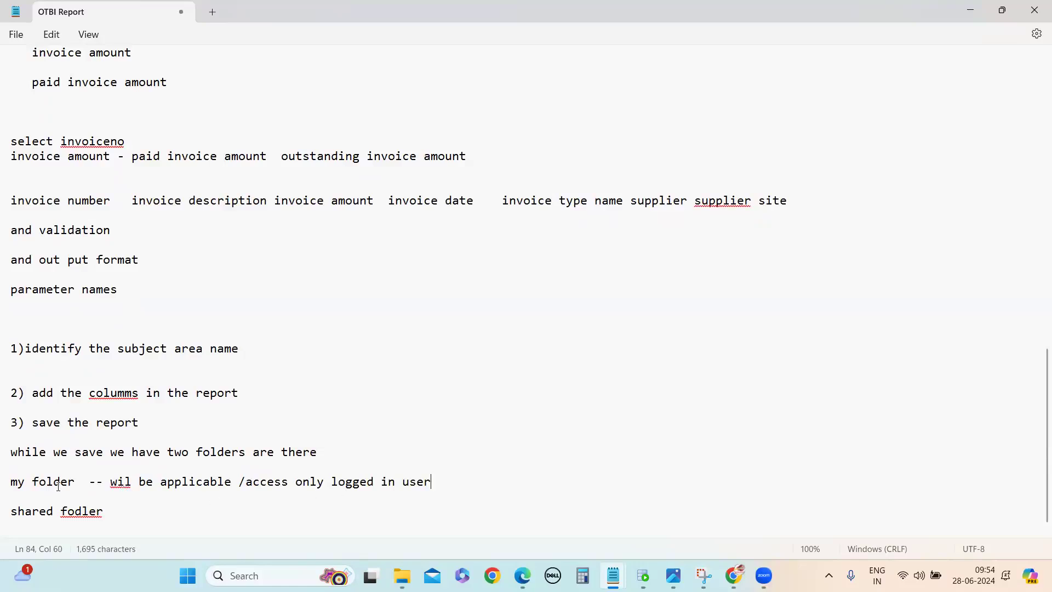
Step: Correct the spelling of "fodler" so the second folder line in the notes reads "shared folder"
{"action": "left_click", "coordinate": [86, 515]}
{"action": "key", "text": "BackSpace"}
{"action": "key", "text": "BackSpace"}
{"action": "type", "text": "lder"}
{"action": "key", "text": "BackSpace"}
{"action": "key", "text": "BackSpace"}
Step: Annotate the shared folder line with "-- will be accessible for across all the users" and add blank lines below it
{"action": "left_click", "coordinate": [114, 514]}
{"action": "type", "text": "-- will be access"}
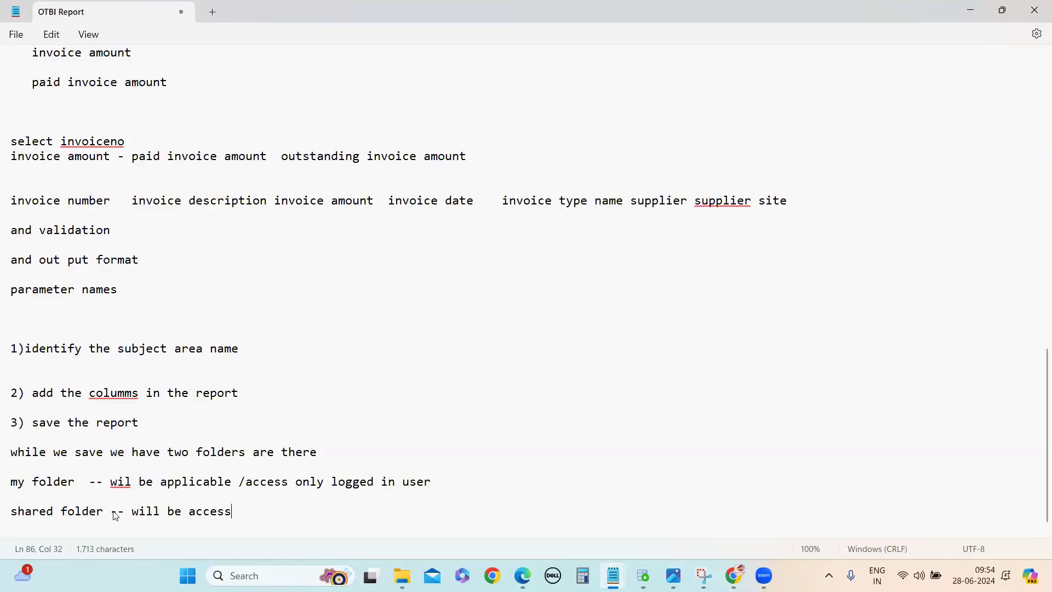
{"action": "type", "text": "ible for across all the users"}
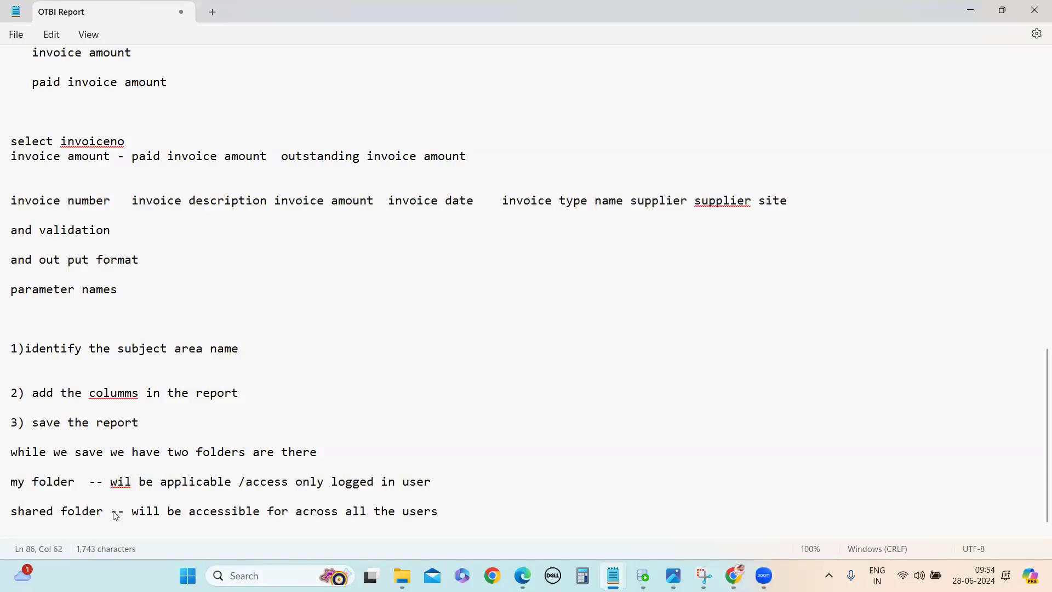
{"action": "key", "text": "Return"}
{"action": "key", "text": "Return"}
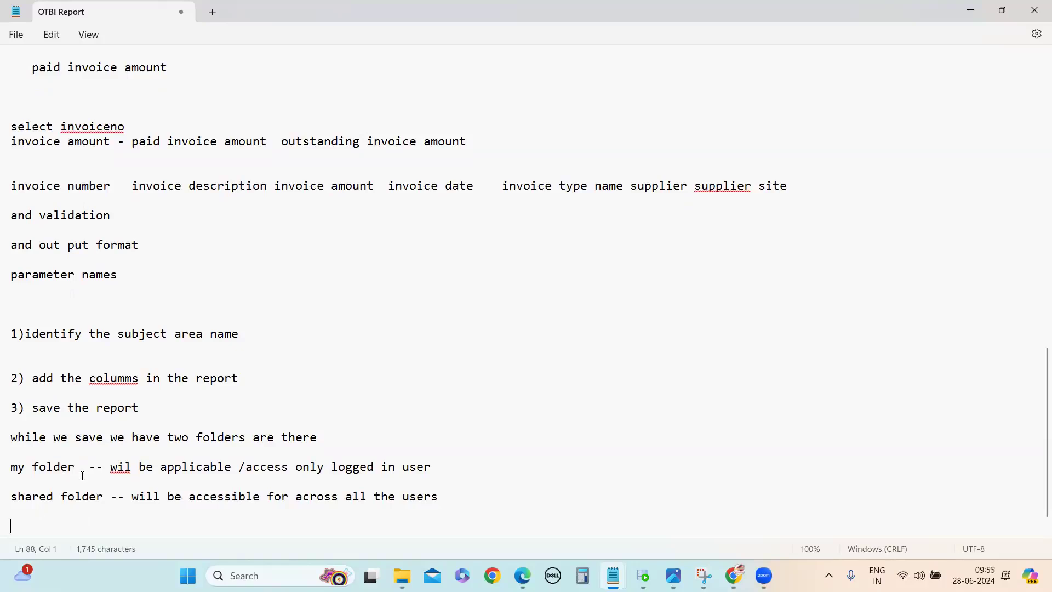
Step: Correct the misspelled words to "will" in the my folder line and "columns" in step 2 of the notes
{"action": "left_click", "coordinate": [130, 473]}
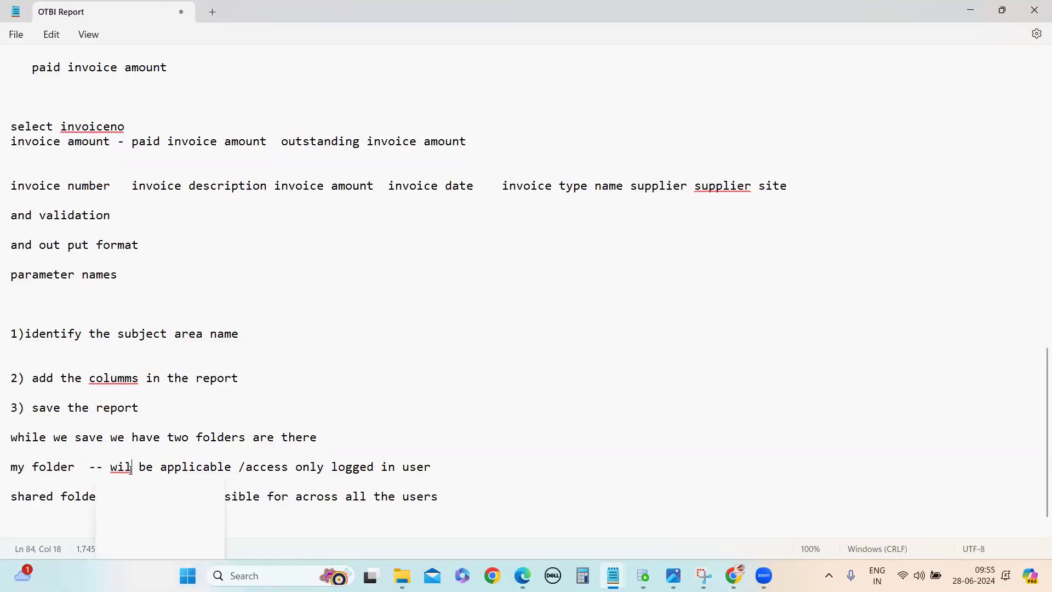
{"action": "left_click", "coordinate": [116, 490]}
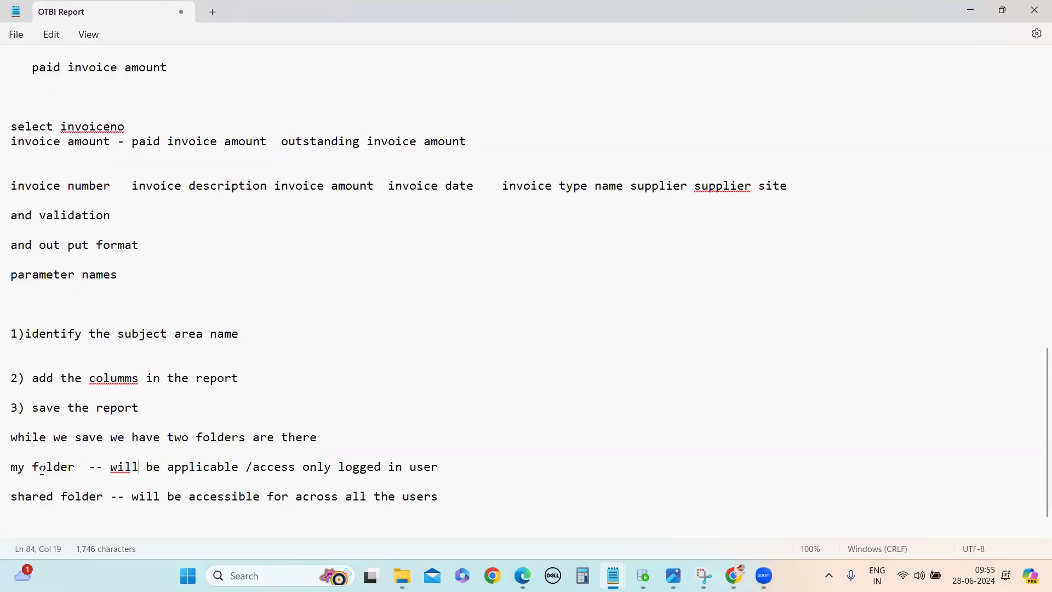
{"action": "left_click", "coordinate": [132, 378]}
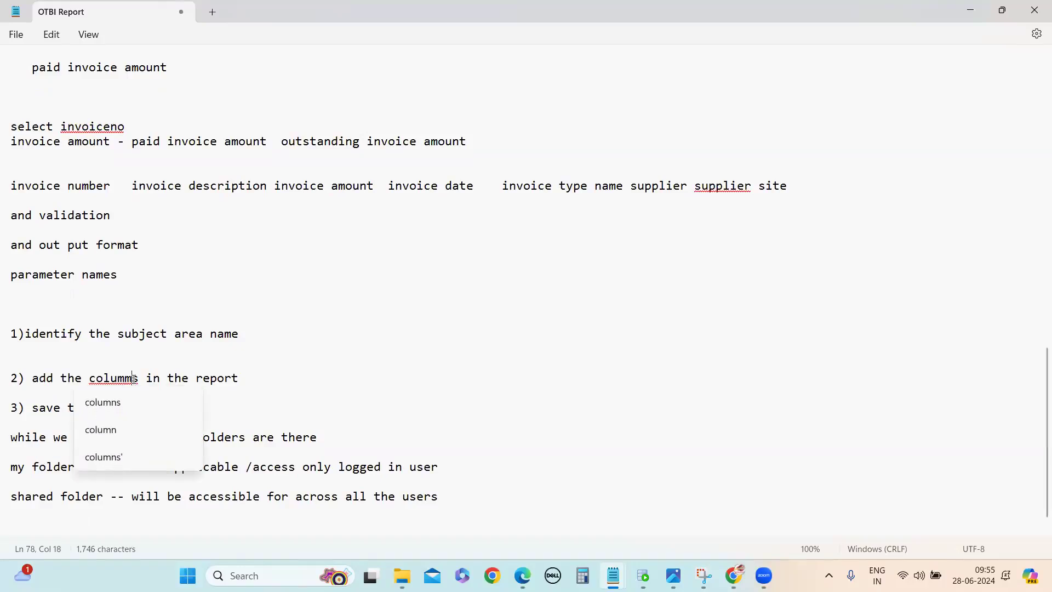
{"action": "key", "text": "BackSpace"}
{"action": "type", "text": "n"}
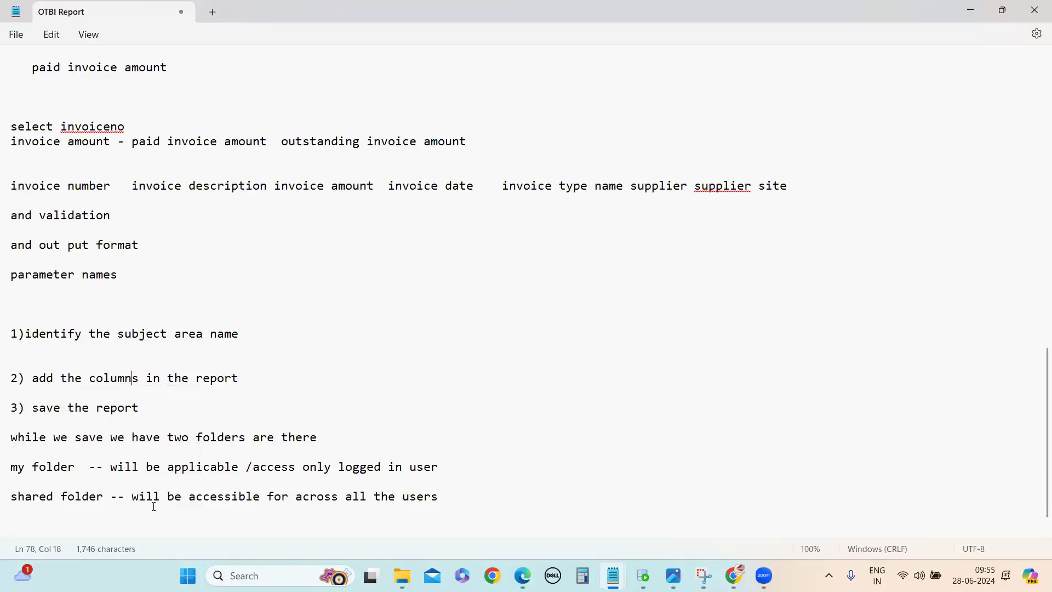
{"action": "left_click_drag", "start_coordinate": [11, 468], "coordinate": [19, 500]}
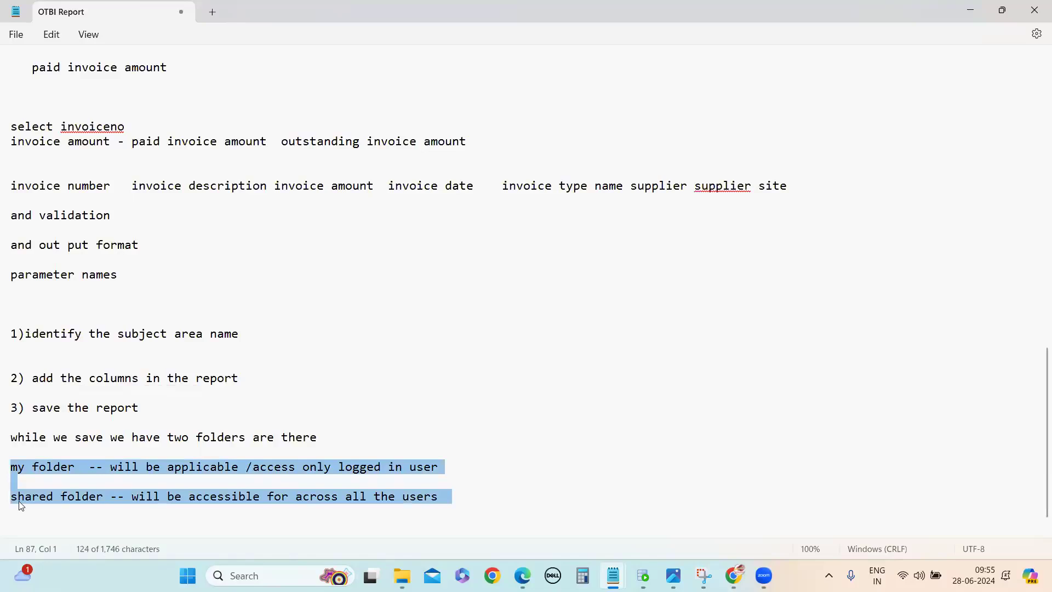
{"action": "left_click", "coordinate": [476, 495]}
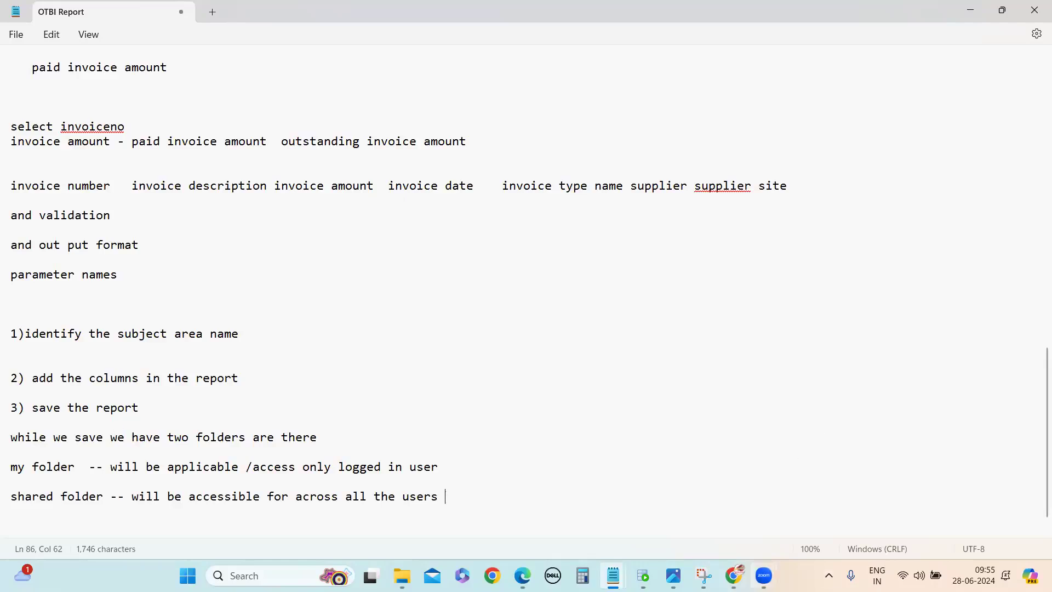
Step: Switch to the OTBI analysis in Chrome and create a folder named OTBI_JUNE24 under My Folders as the save location
{"action": "mouse_move", "coordinate": [737, 576]}
{"action": "left_click", "coordinate": [743, 526]}
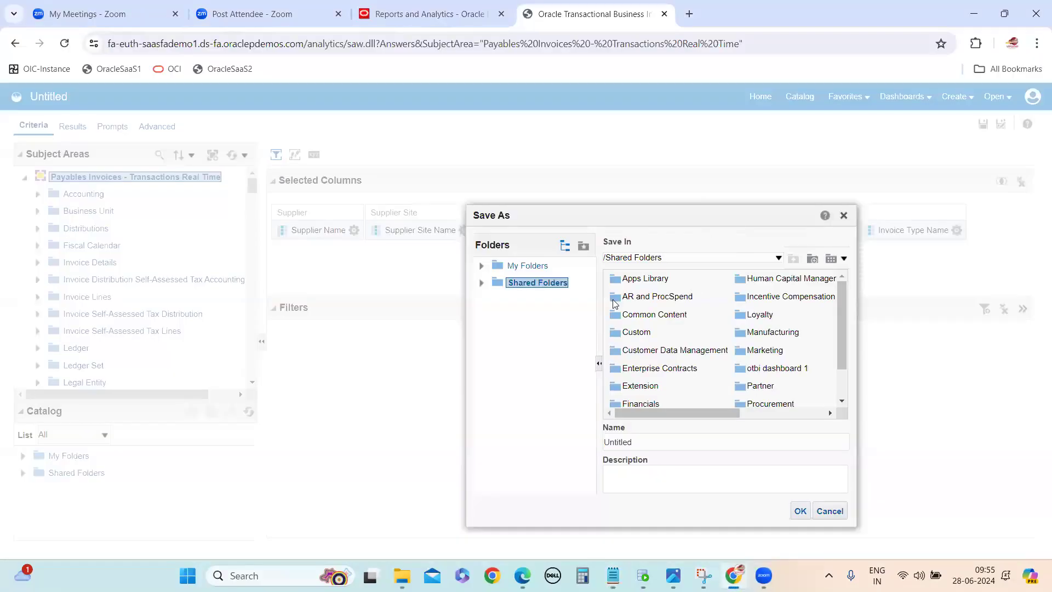
{"action": "left_click", "coordinate": [527, 266]}
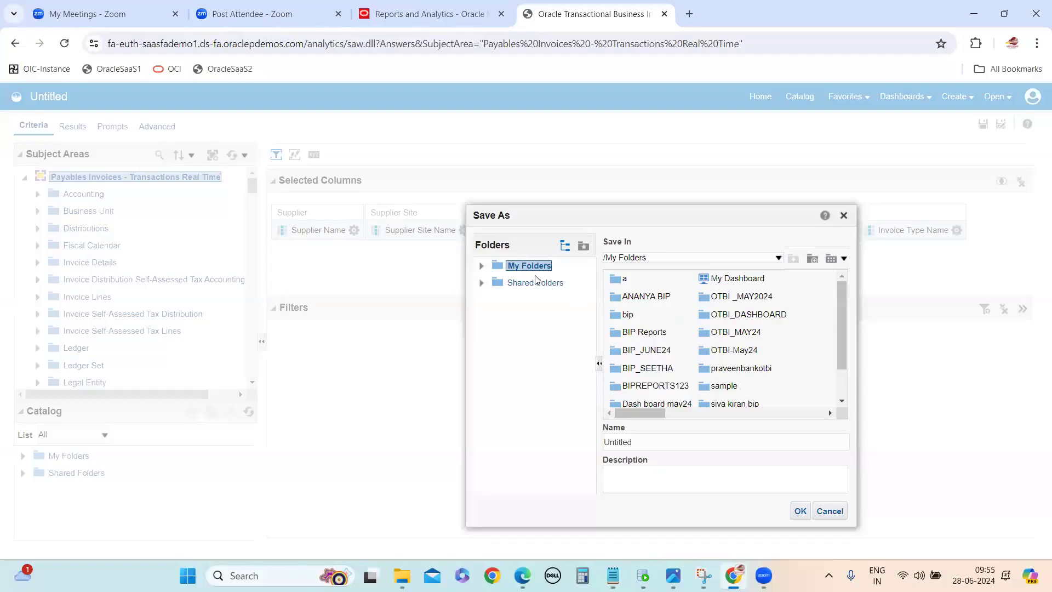
{"action": "left_click", "coordinate": [812, 258]}
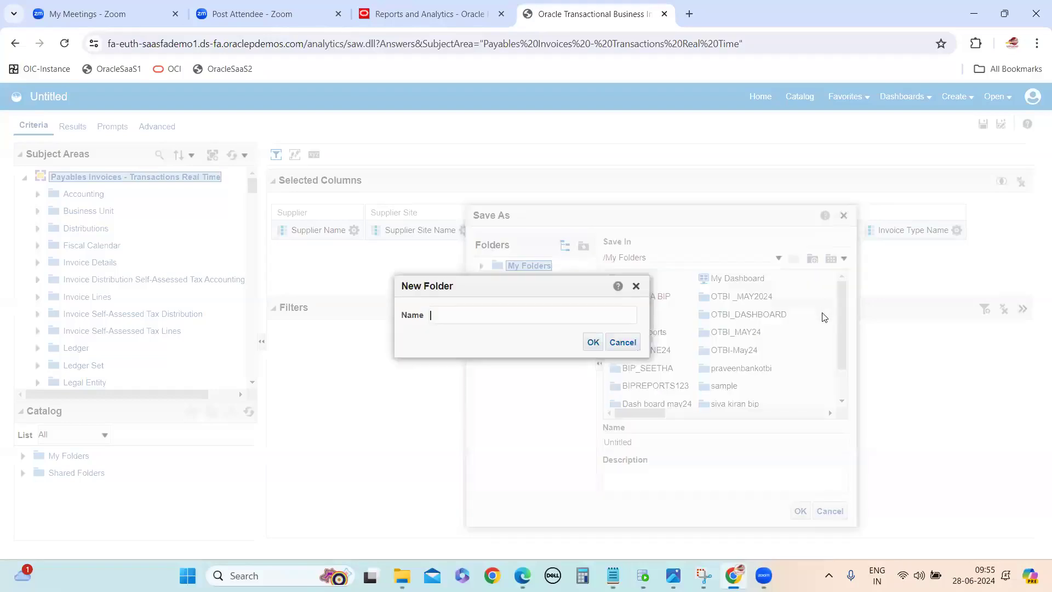
{"action": "type", "text": "OTBI_JUNE24"}
{"action": "left_click", "coordinate": [594, 342]}
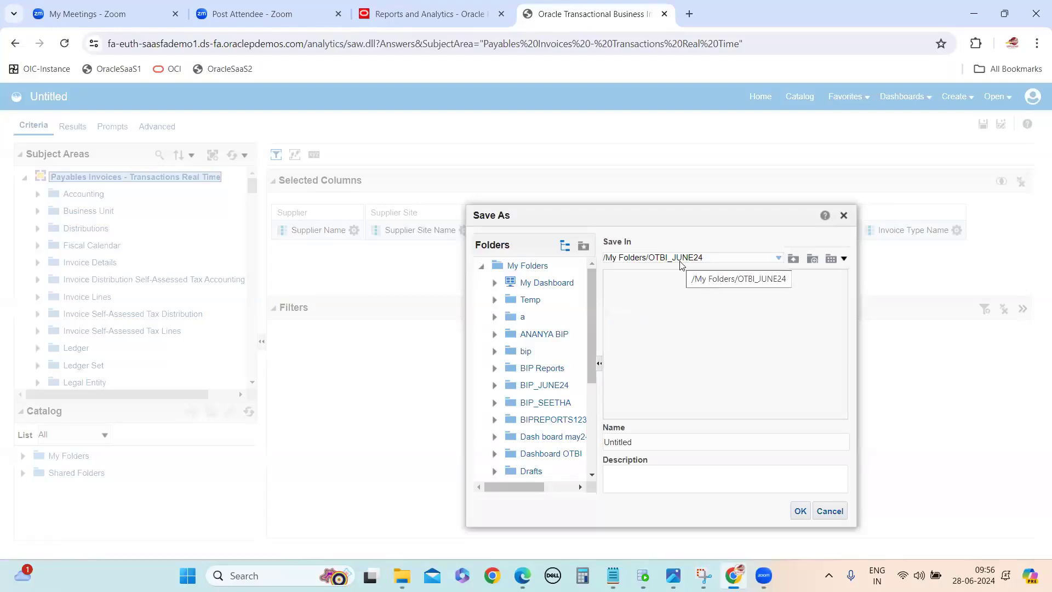
Step: Enter SupplierInvoiceAnalysis as the name of the analysis being saved
{"action": "double_click", "coordinate": [623, 442]}
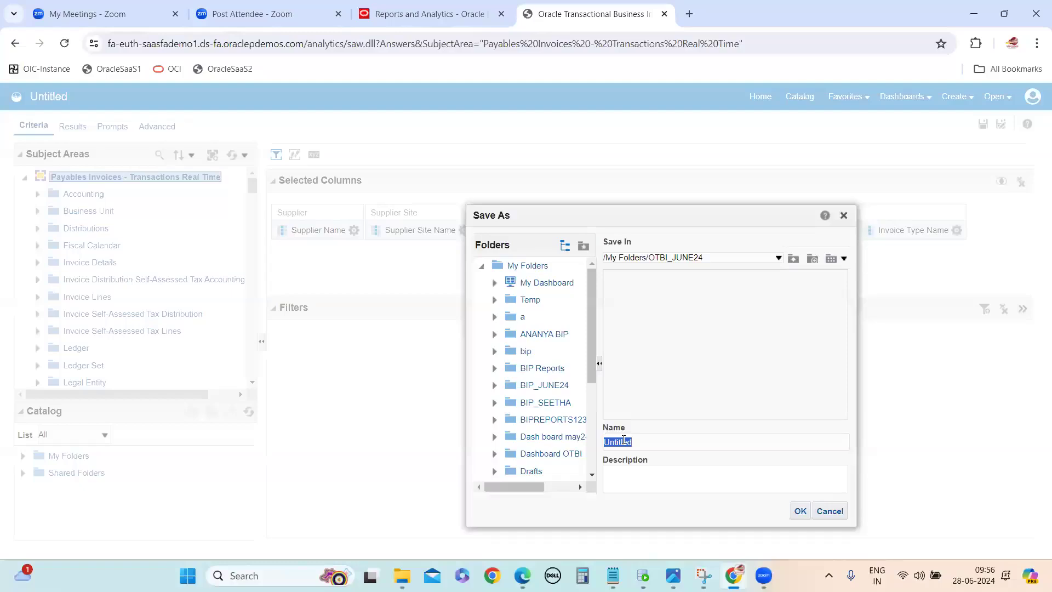
{"action": "type", "text": "sUPPL"}
{"action": "key", "text": "BackSpace"}
{"action": "key", "text": "BackSpace"}
{"action": "key", "text": "BackSpace"}
{"action": "key", "text": "BackSpace"}
{"action": "key", "text": "BackSpace"}
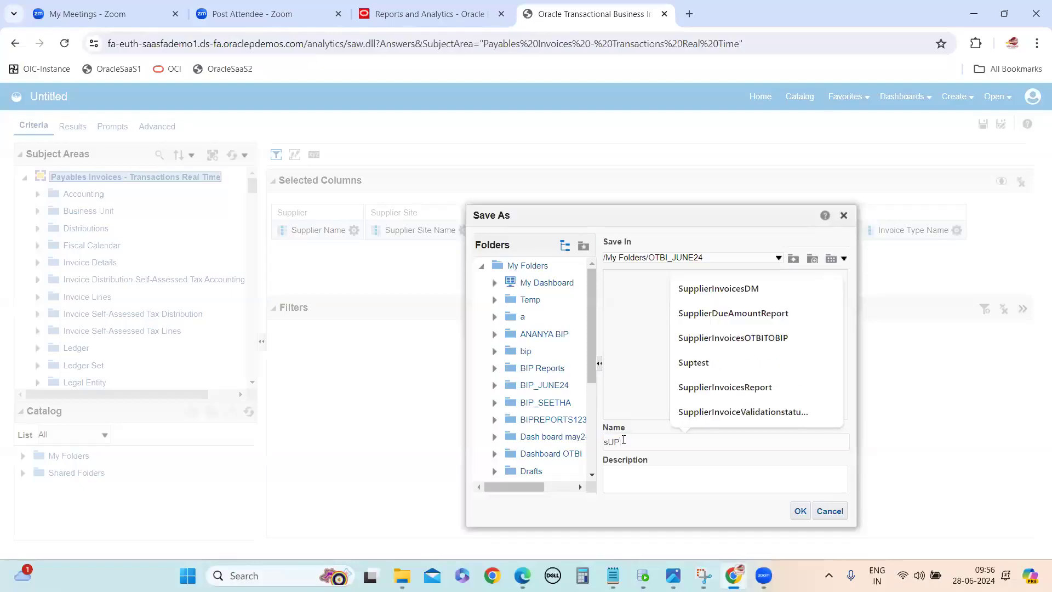
{"action": "type", "text": "S"}
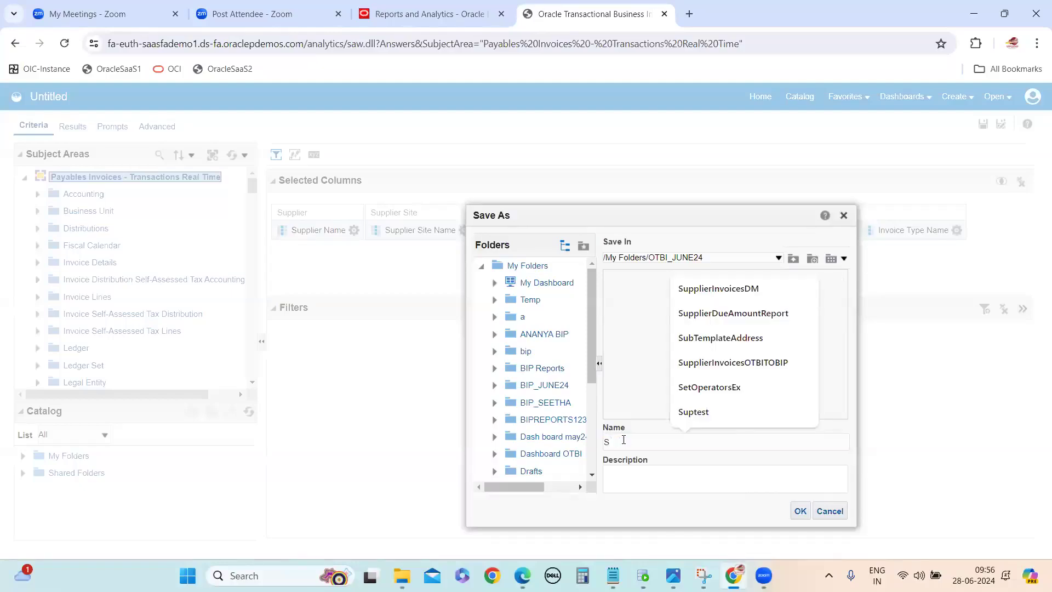
{"action": "type", "text": "upplierInvo"}
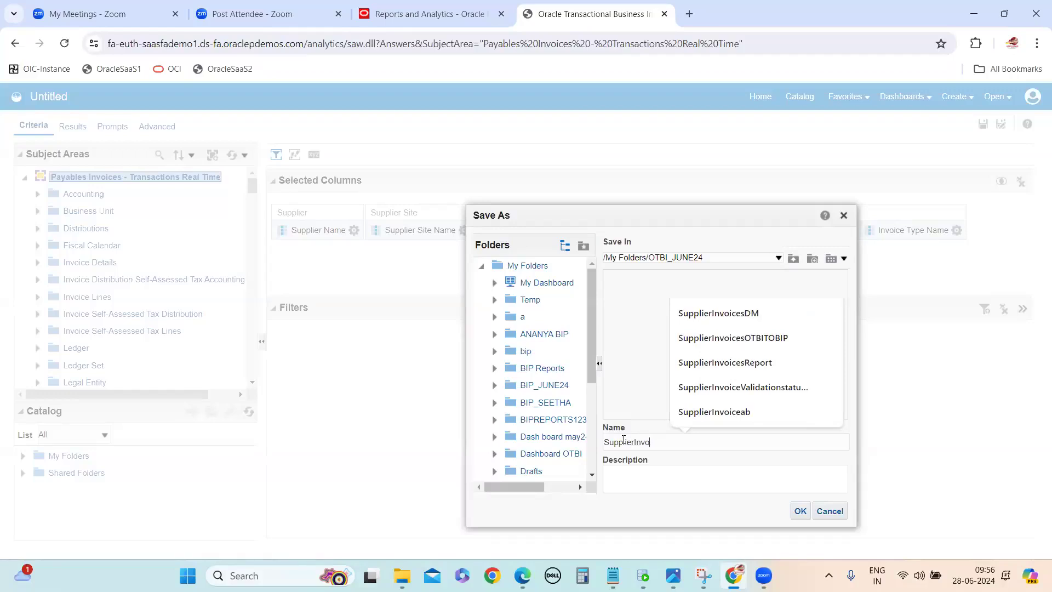
{"action": "type", "text": "iceAnalysis"}
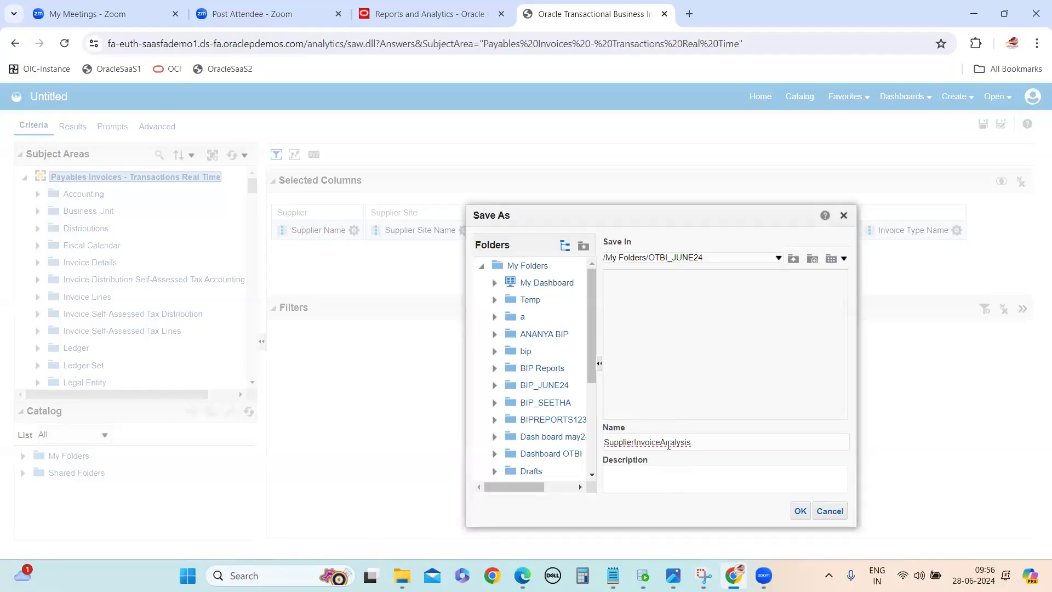
{"action": "left_click_drag", "start_coordinate": [661, 443], "coordinate": [720, 446]}
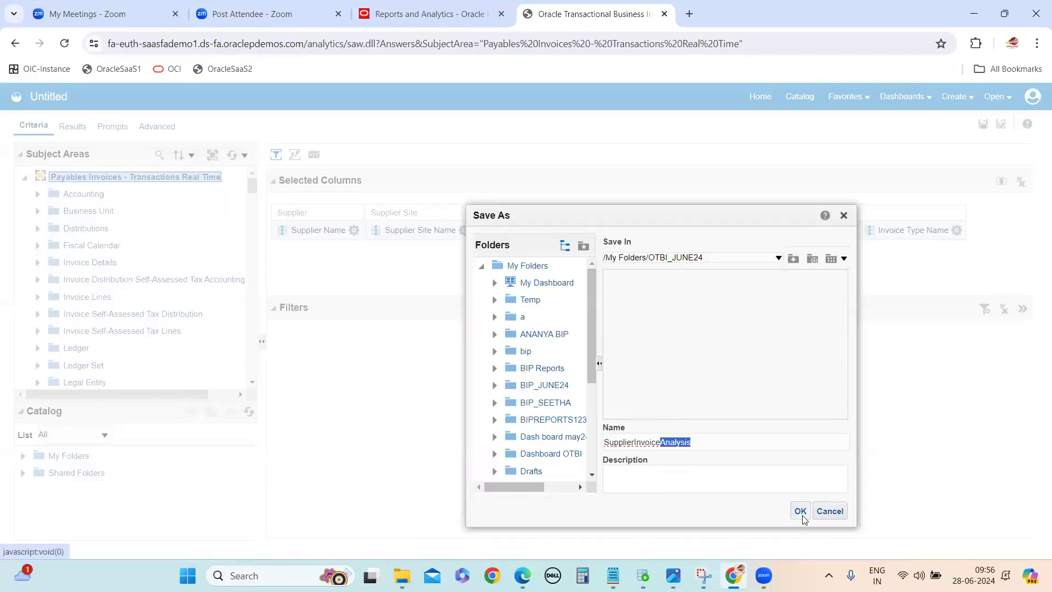
{"action": "left_click", "coordinate": [700, 483]}
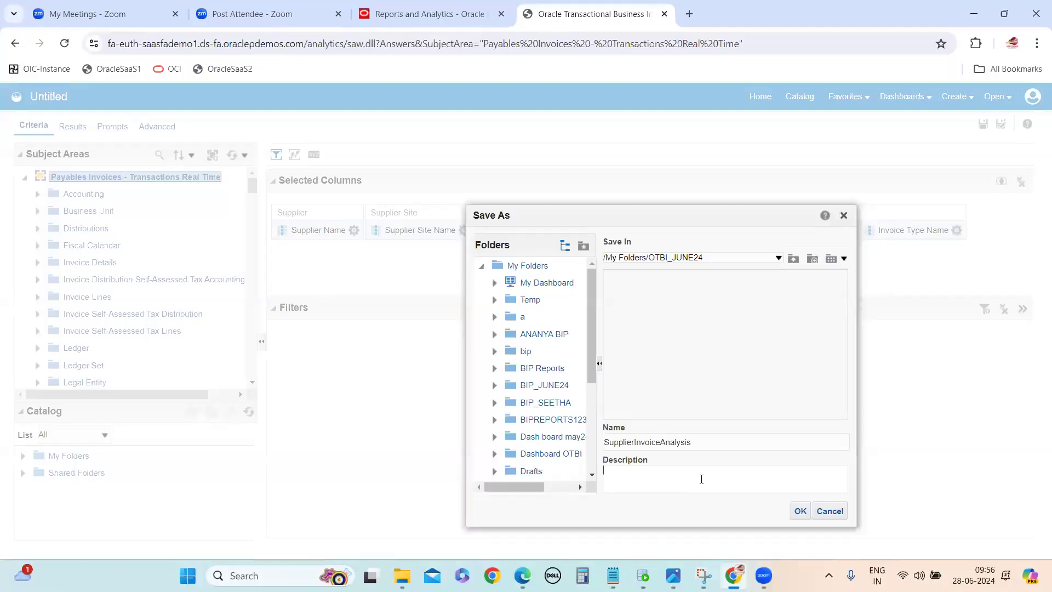
Step: Add underscores between the words so the name reads Supplier_Invoice_Analysis, and save the analysis
{"action": "left_click", "coordinate": [635, 442]}
{"action": "type", "text": "_"}
{"action": "type", "text": "_"}
{"action": "left_click", "coordinate": [800, 511]}
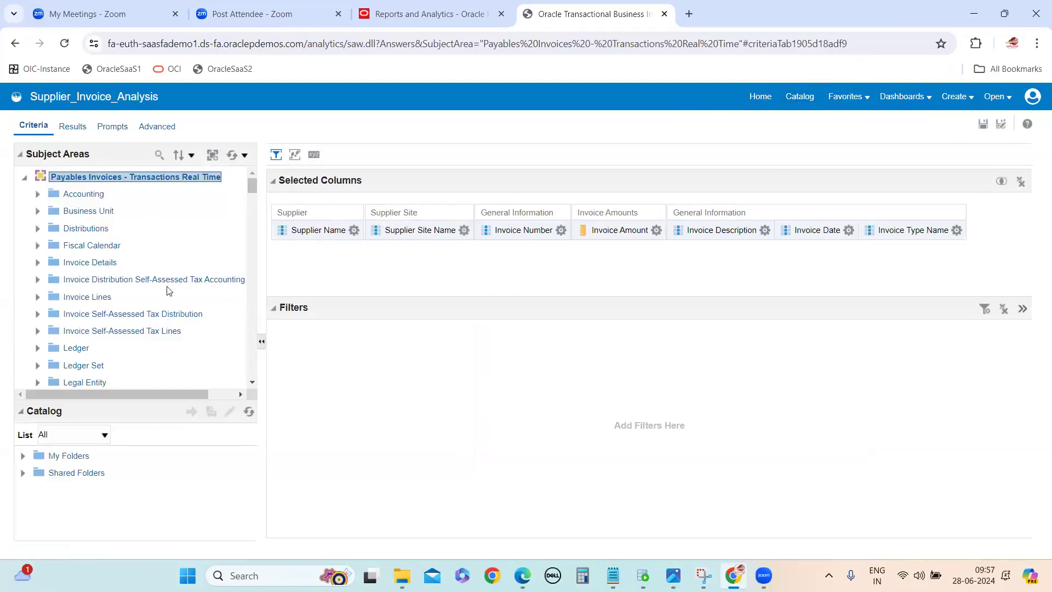
Step: Find Supplier_Invoice_Analysis in the catalog folder My Folders/OTBI_JUNE24 and open it for editing
{"action": "left_click", "coordinate": [800, 97]}
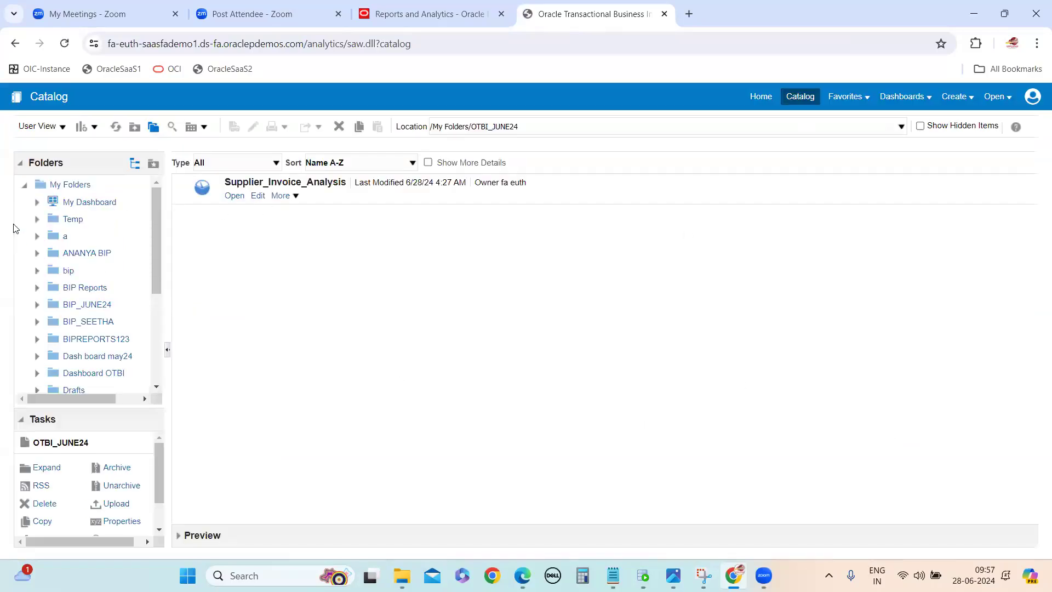
{"action": "left_click", "coordinate": [59, 186]}
{"action": "scroll", "coordinate": [107, 322], "scroll_direction": "down", "scroll_amount": 1}
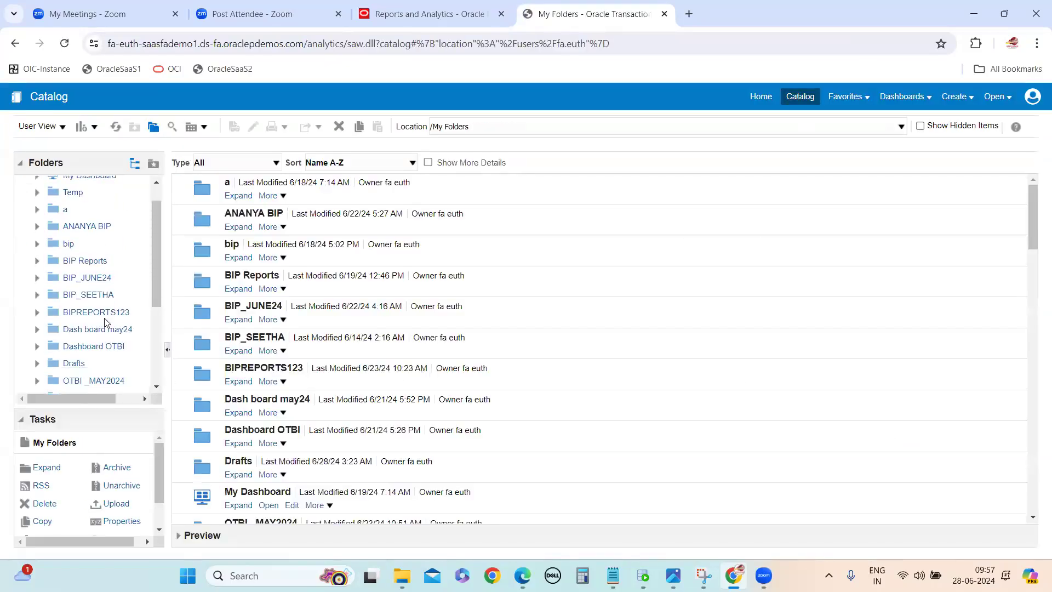
{"action": "scroll", "coordinate": [107, 322], "scroll_direction": "down", "scroll_amount": 3}
{"action": "left_click", "coordinate": [91, 282]}
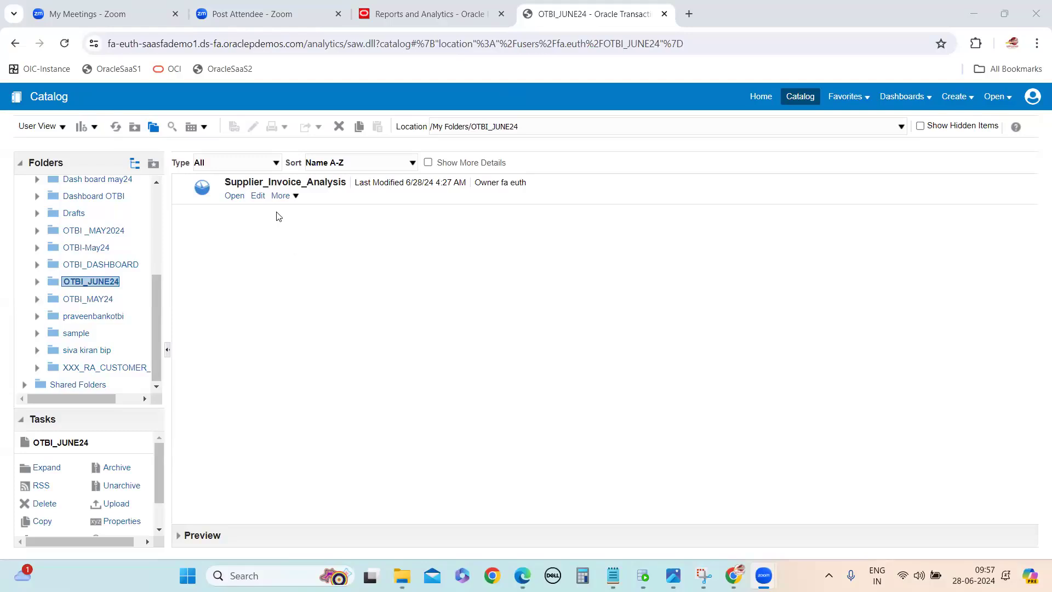
{"action": "left_click", "coordinate": [258, 196]}
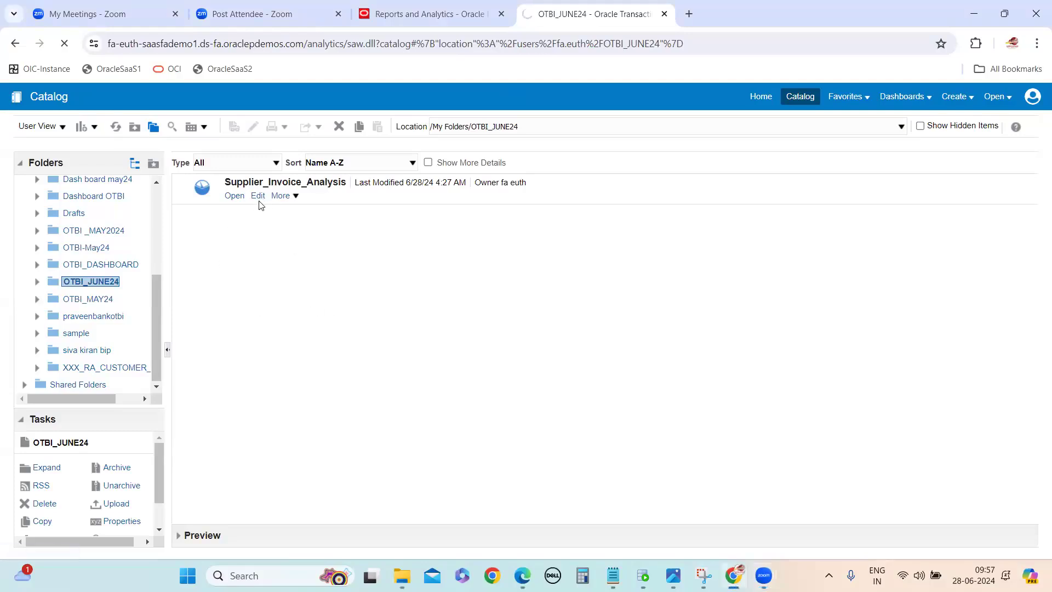